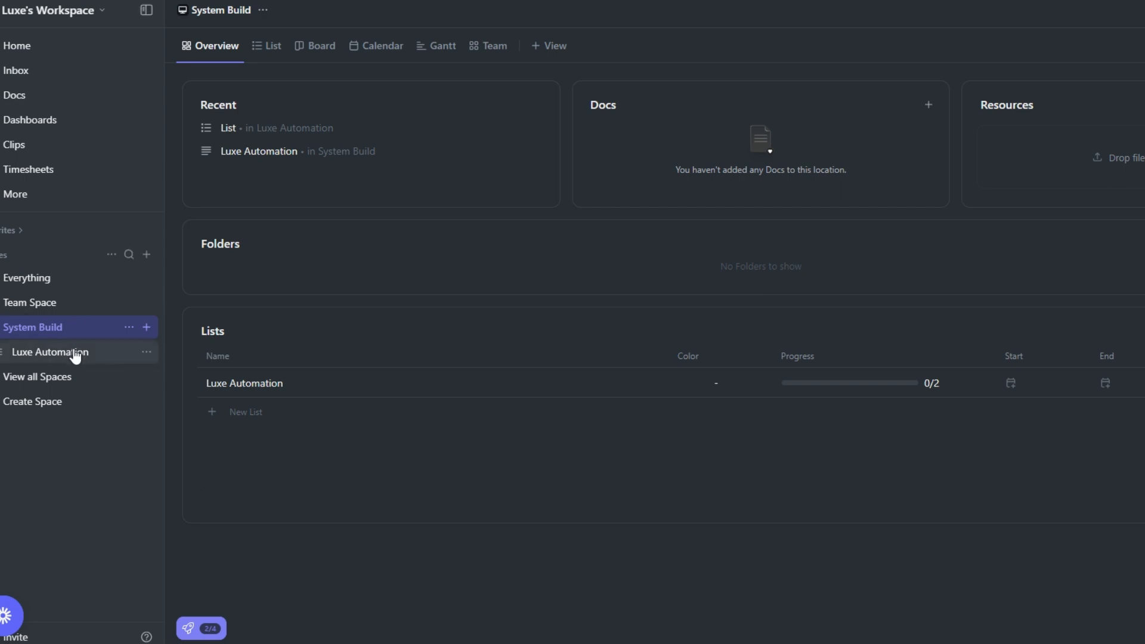
# Create a new list named Accounting Booking System in the System Build space
pyautogui.click(145, 354)
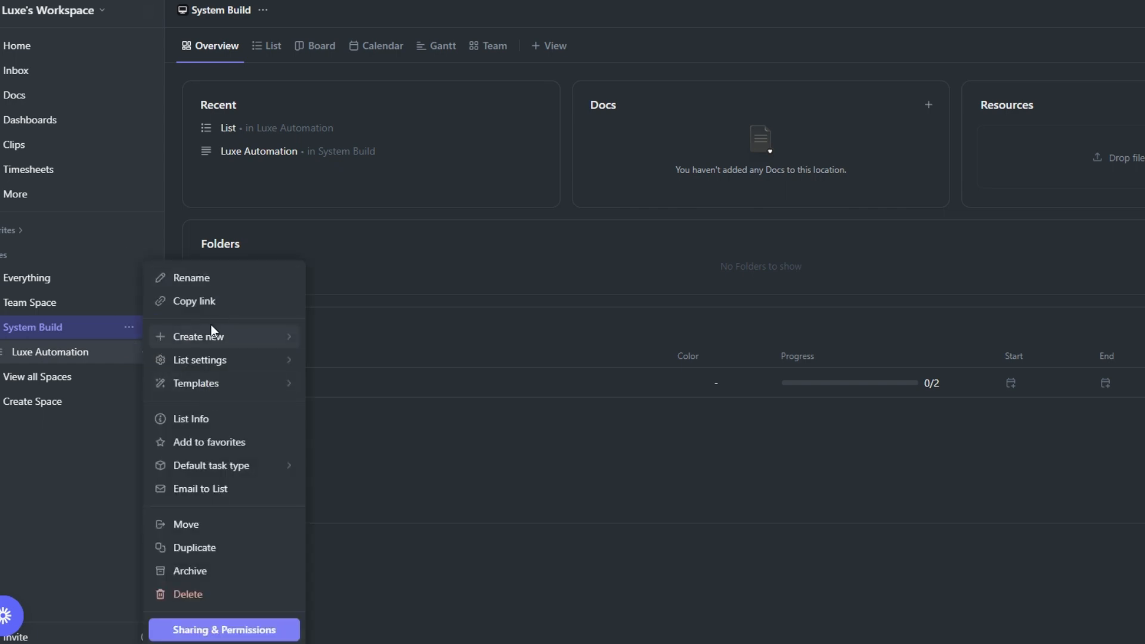
pyautogui.moveTo(210, 335)
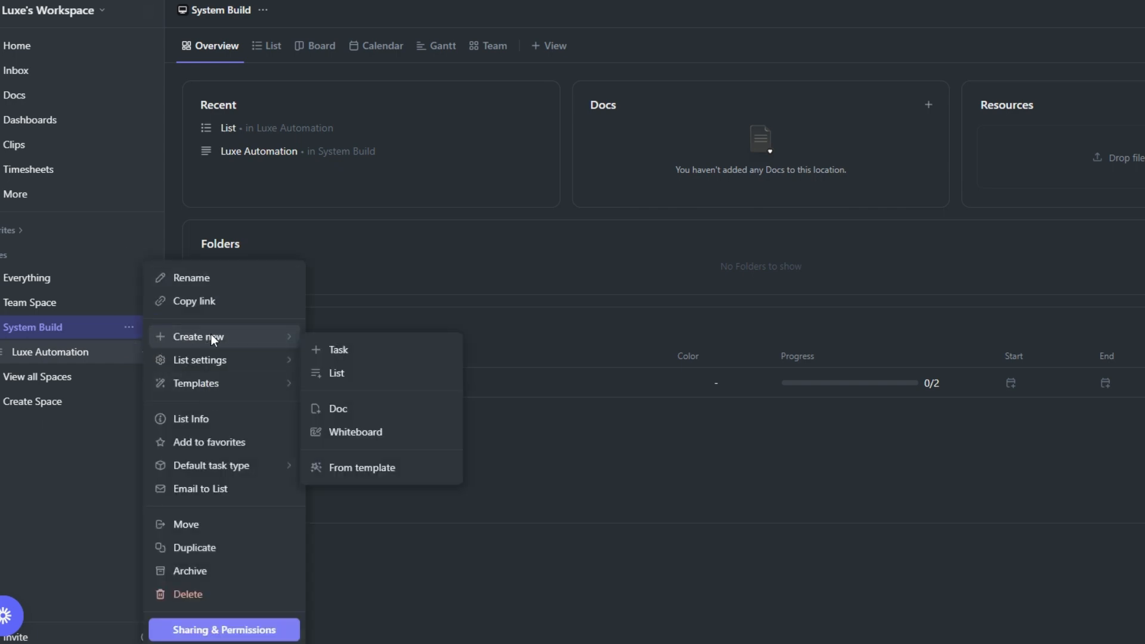
pyautogui.click(380, 375)
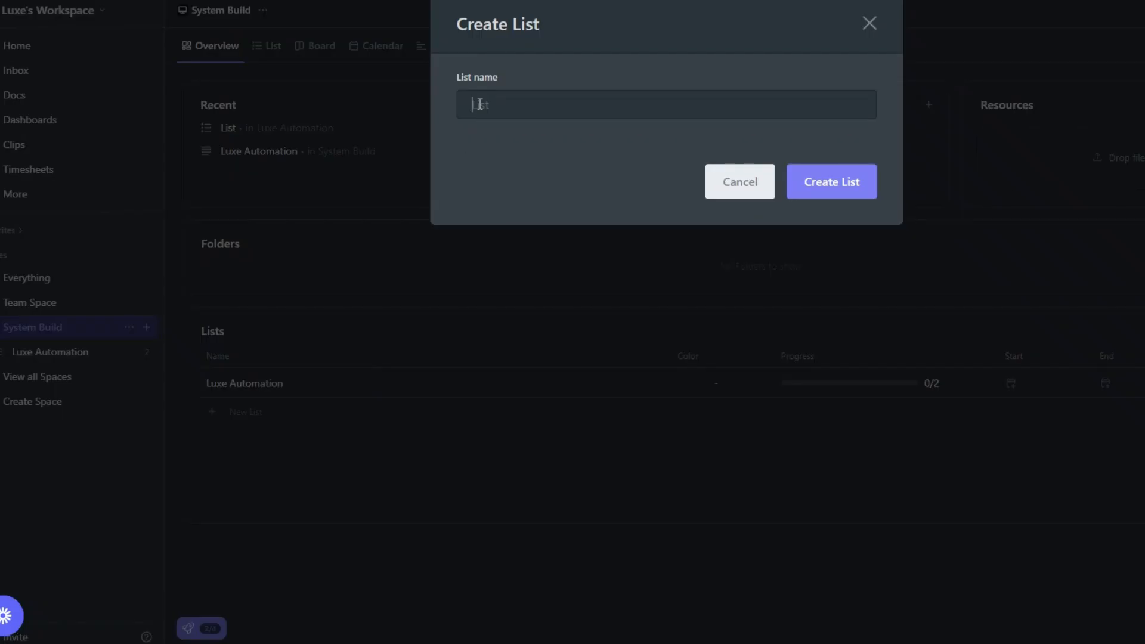
pyautogui.write('Accounting Booking System')
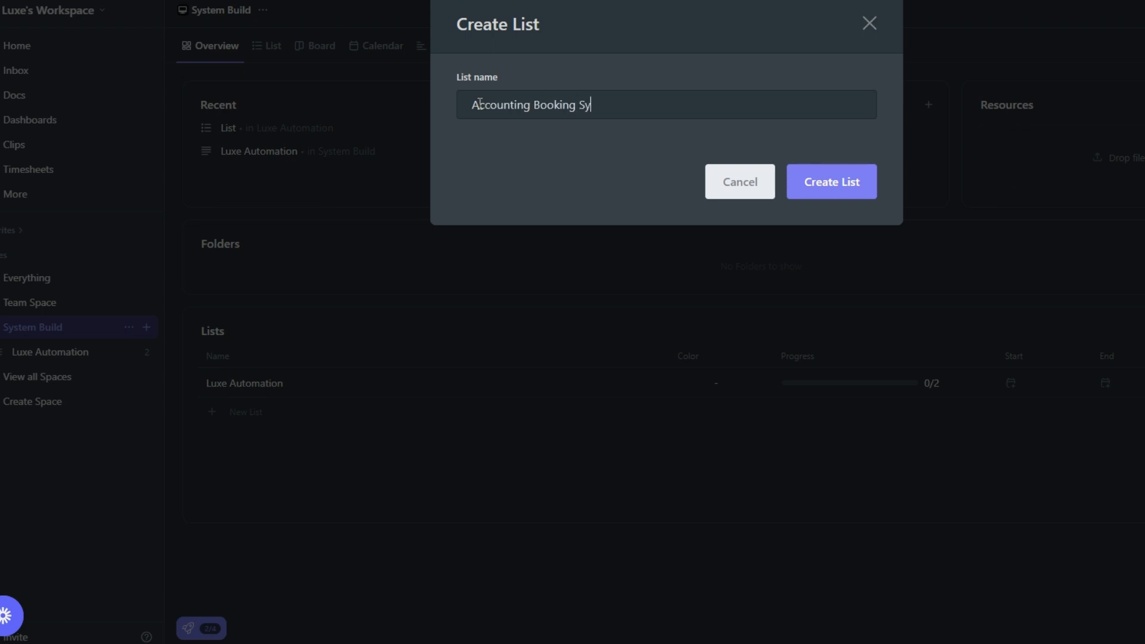
pyautogui.click(842, 185)
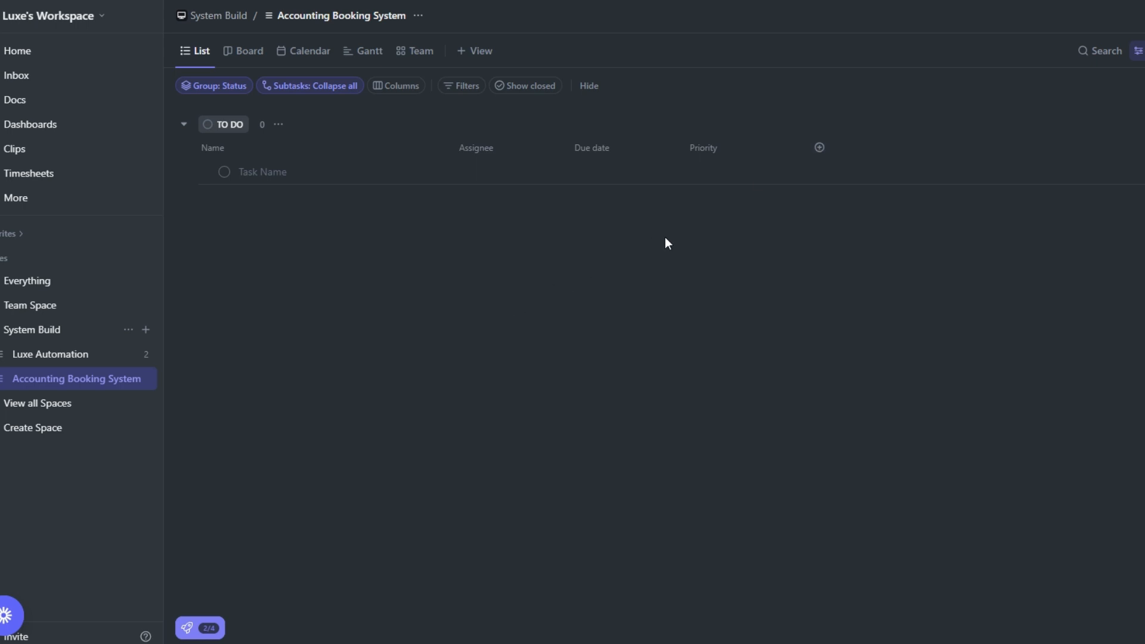
# Add a Text column named FirstName to the Accounting Booking System list
pyautogui.click(820, 152)
pyautogui.scroll(-3, 866, 384)
pyautogui.scroll(3, 651, 382)
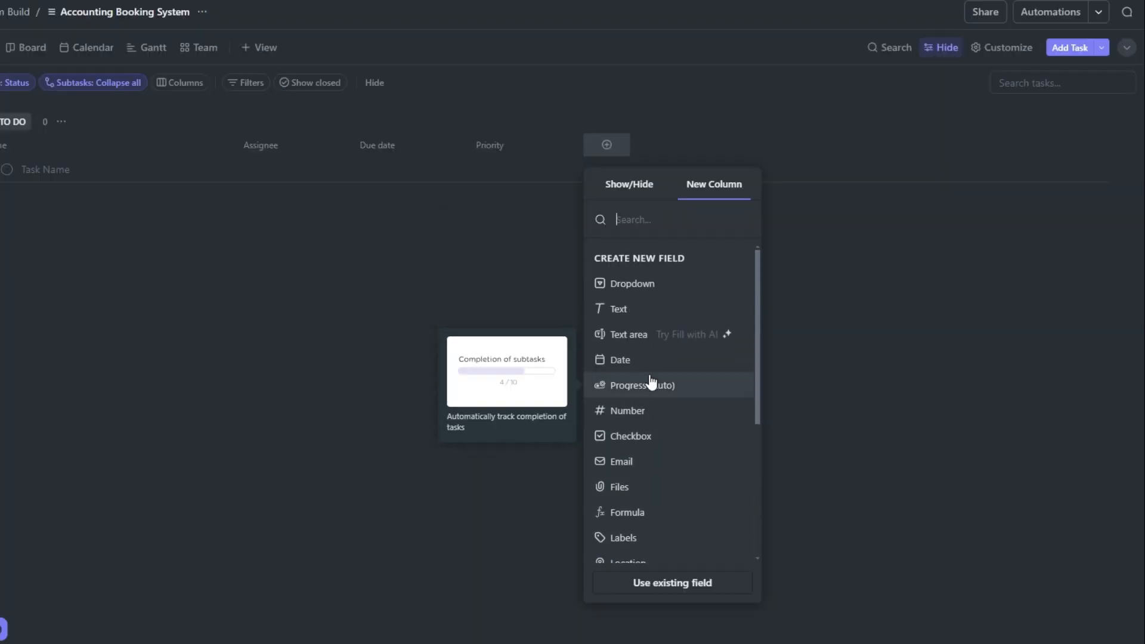
pyautogui.scroll(-4, 650, 415)
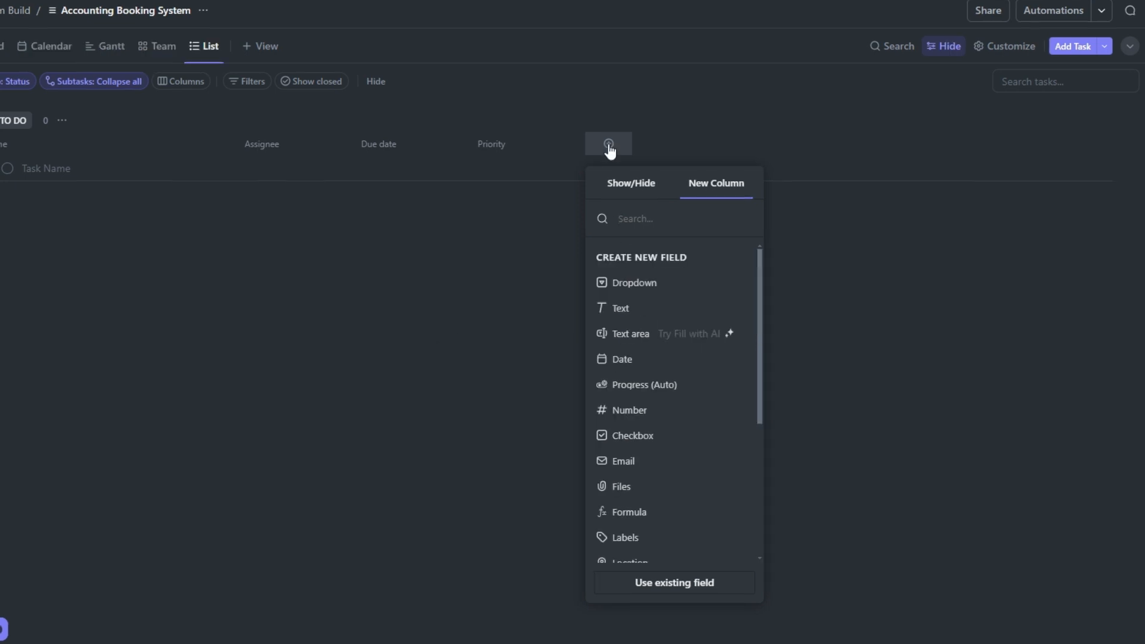
pyautogui.click(630, 310)
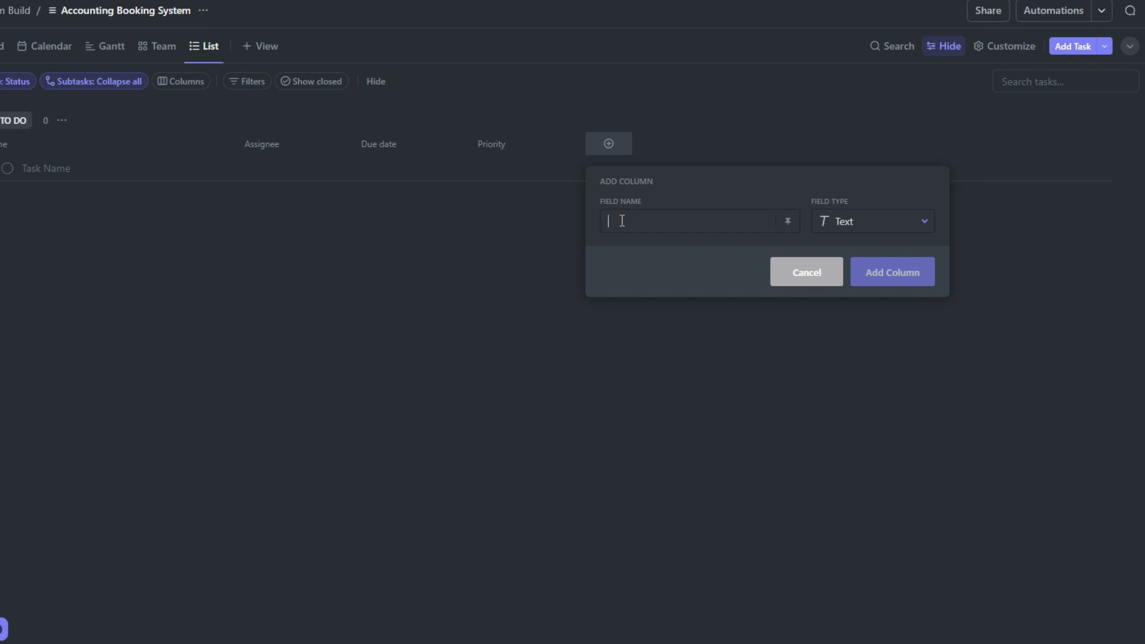
pyautogui.write('FirstName')
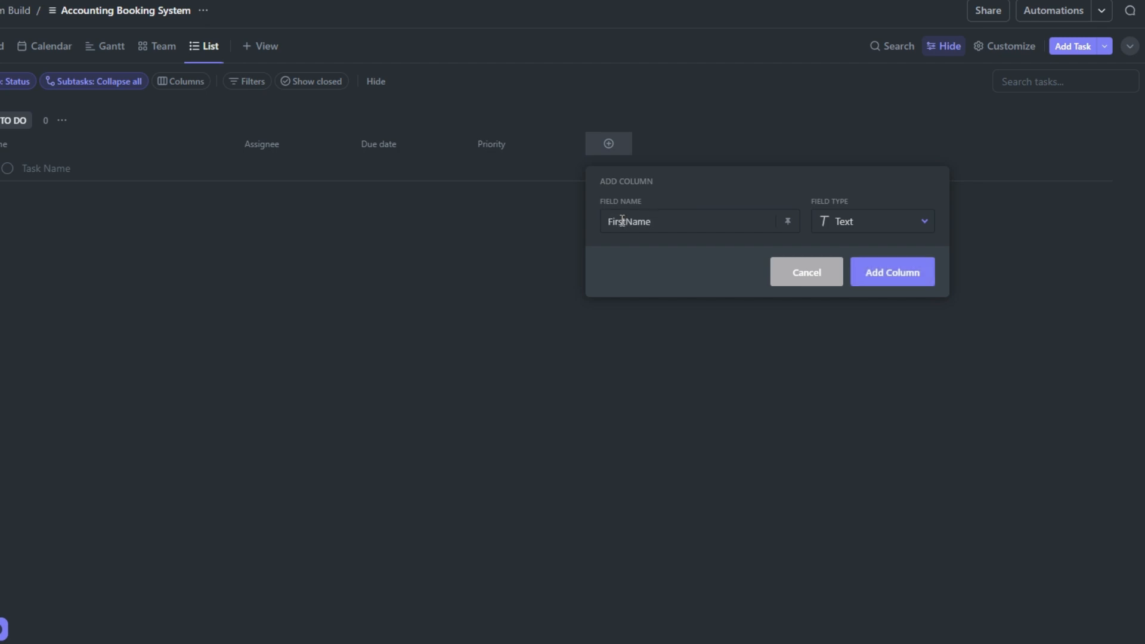
pyautogui.click(894, 276)
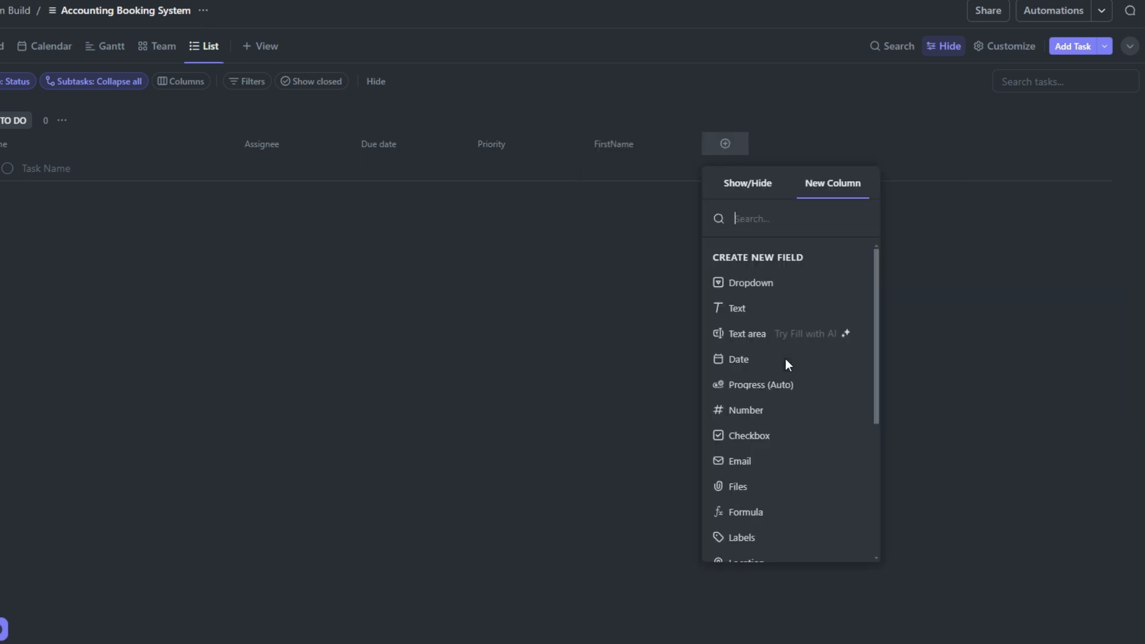
# Add another Text column named LastName to the list
pyautogui.click(733, 150)
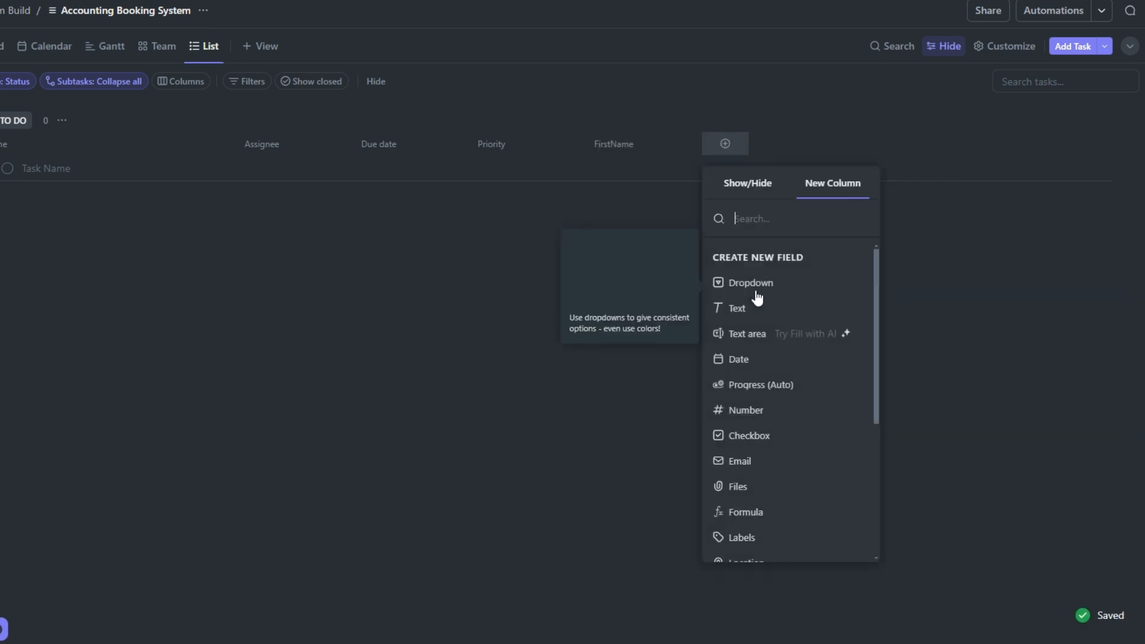
pyautogui.click(753, 302)
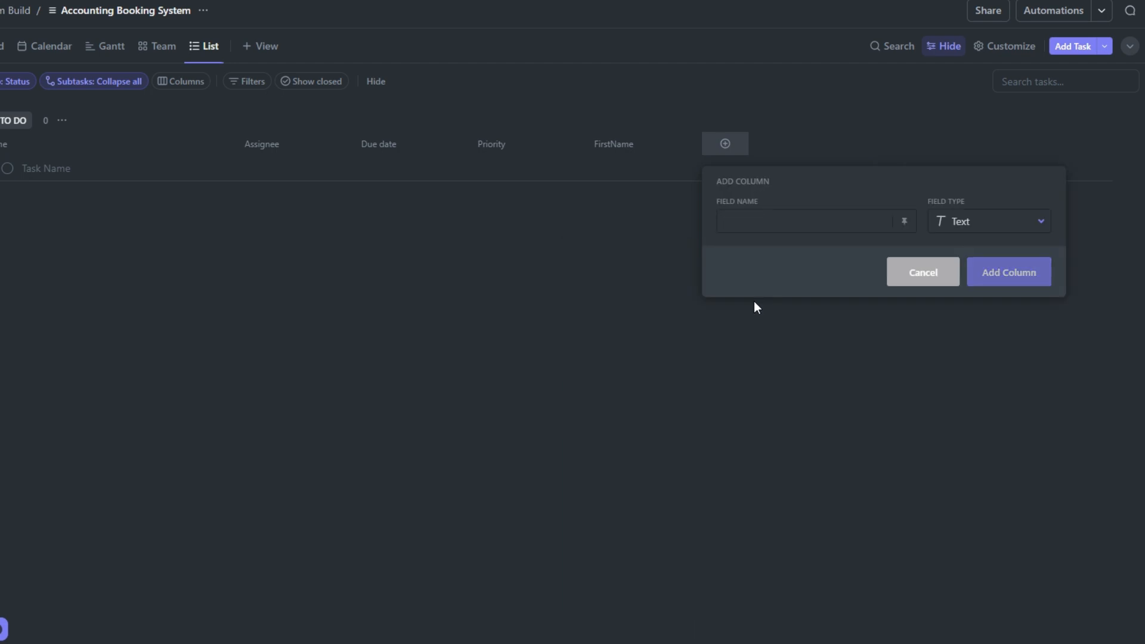
pyautogui.write('LastN')
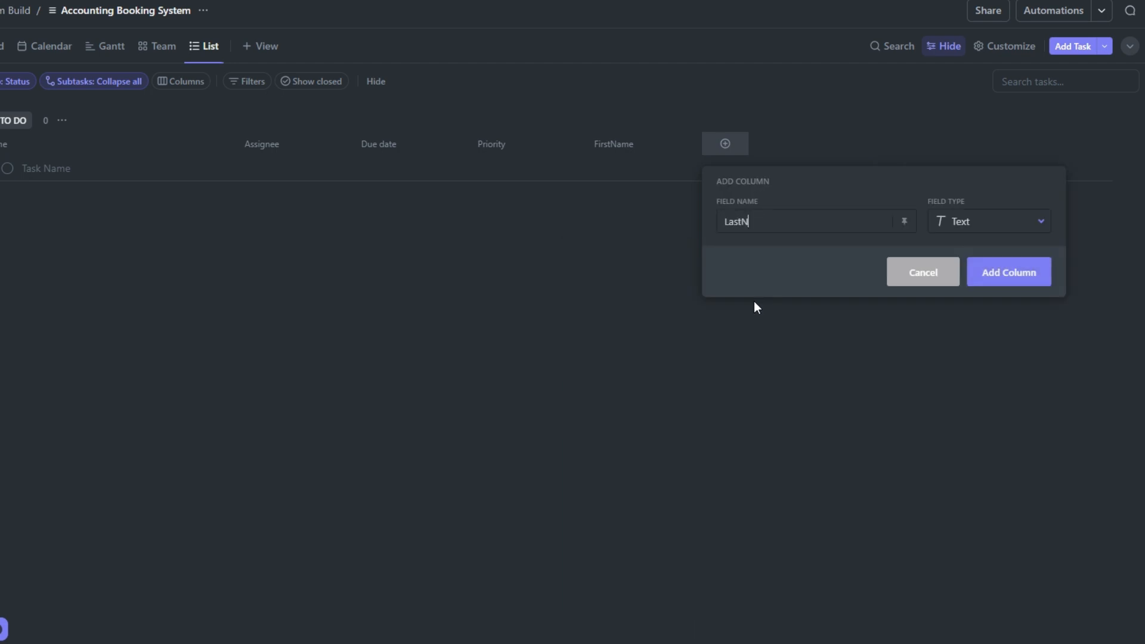
pyautogui.write('ame')
pyautogui.click(1016, 273)
# Add an Email column named Email Address to the list
pyautogui.click(754, 148)
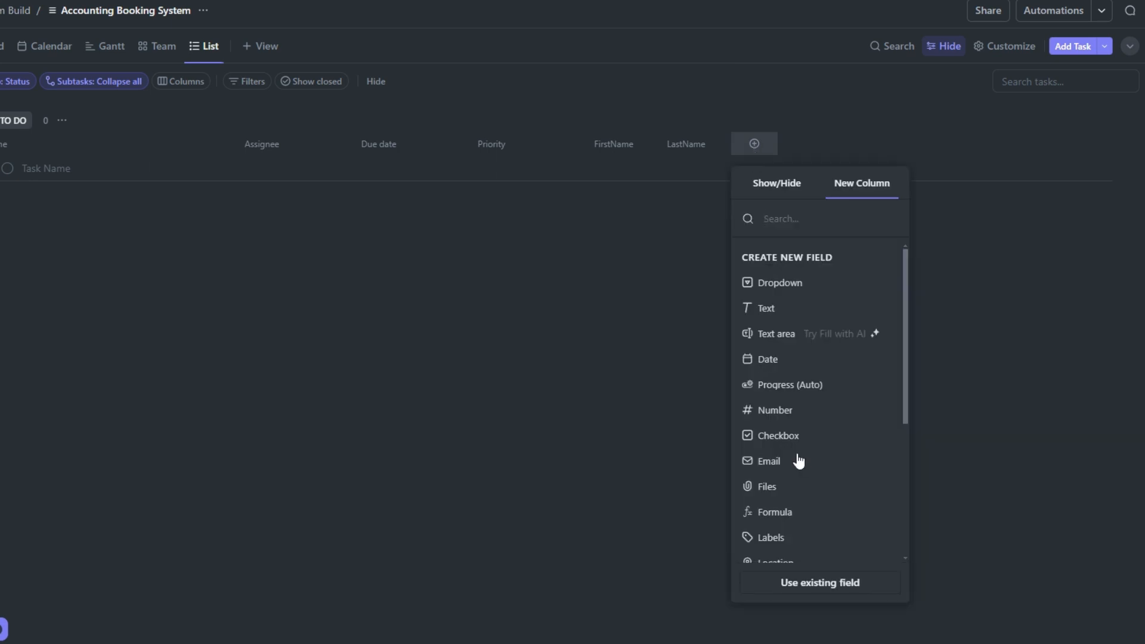
pyautogui.write('ema')
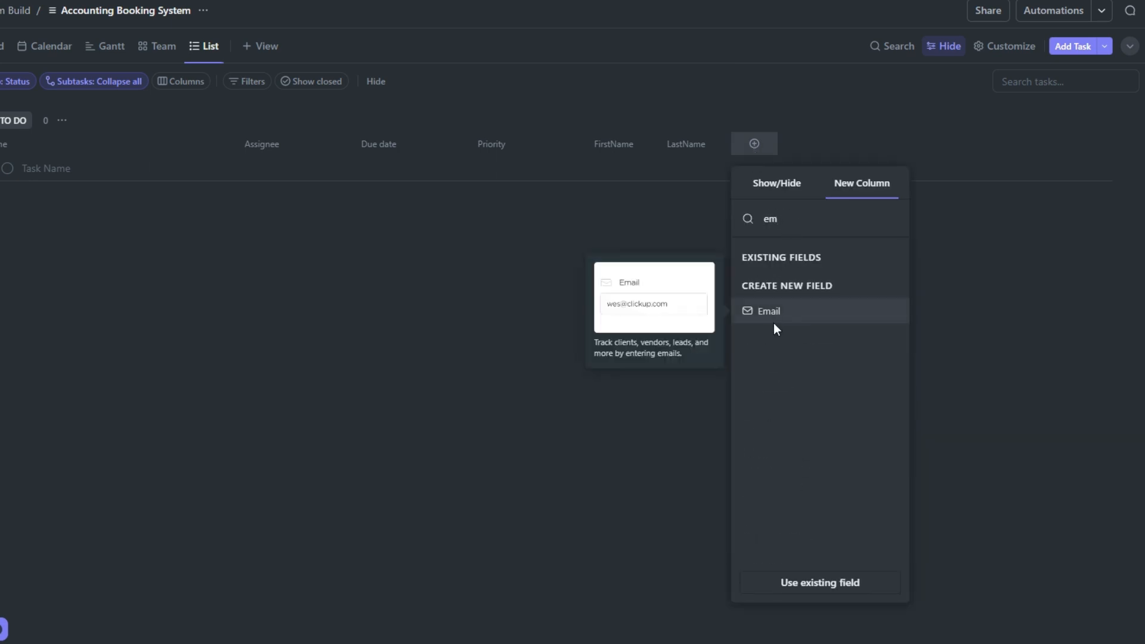
pyautogui.click(774, 324)
pyautogui.write('E')
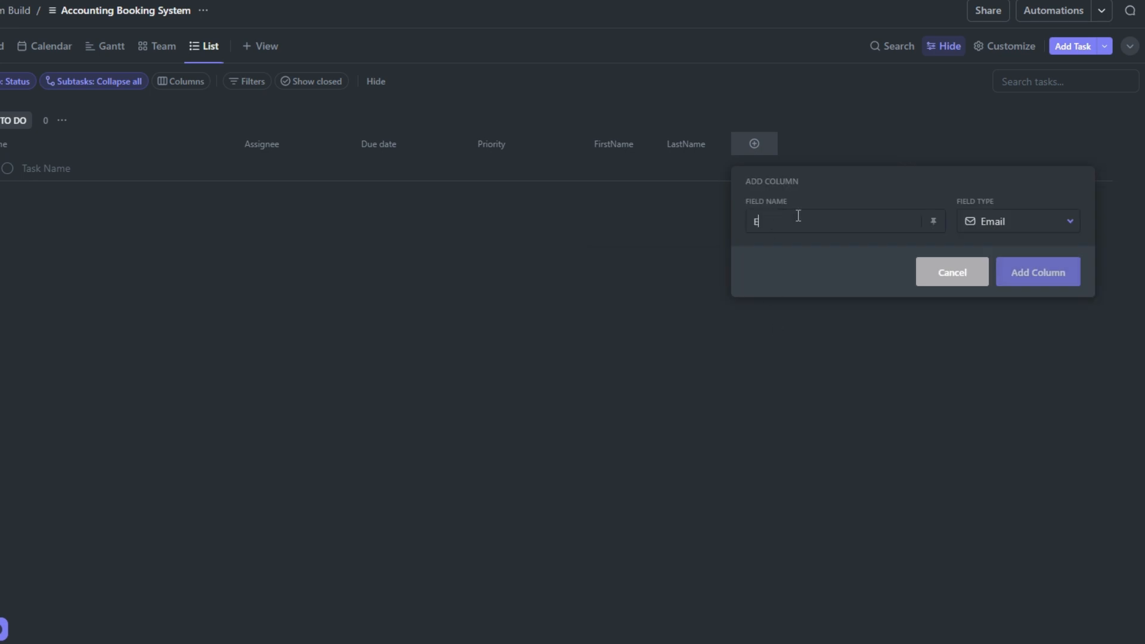
pyautogui.write('mail Address')
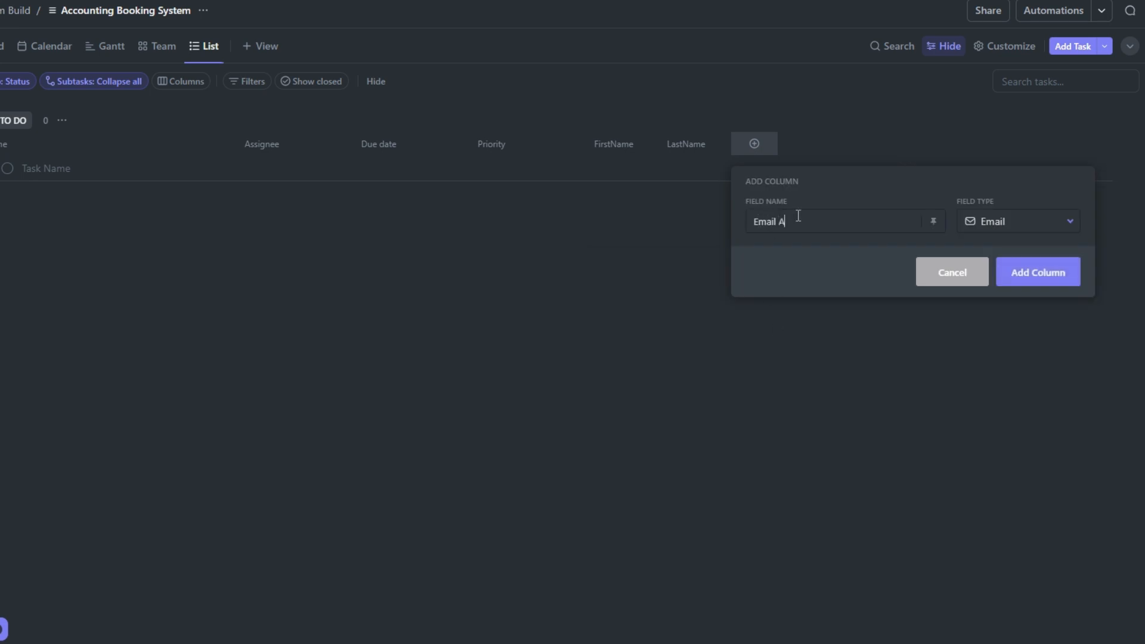
pyautogui.click(1040, 273)
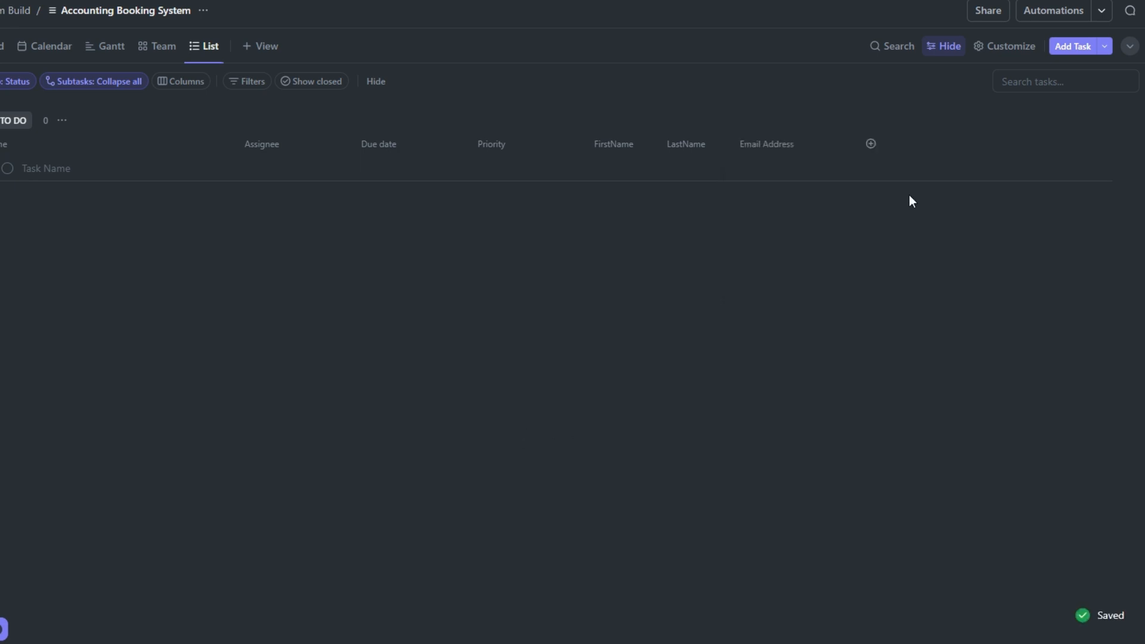
# Add a Phone column named Phone Number, and add the existing Date created field as a column
pyautogui.click(870, 144)
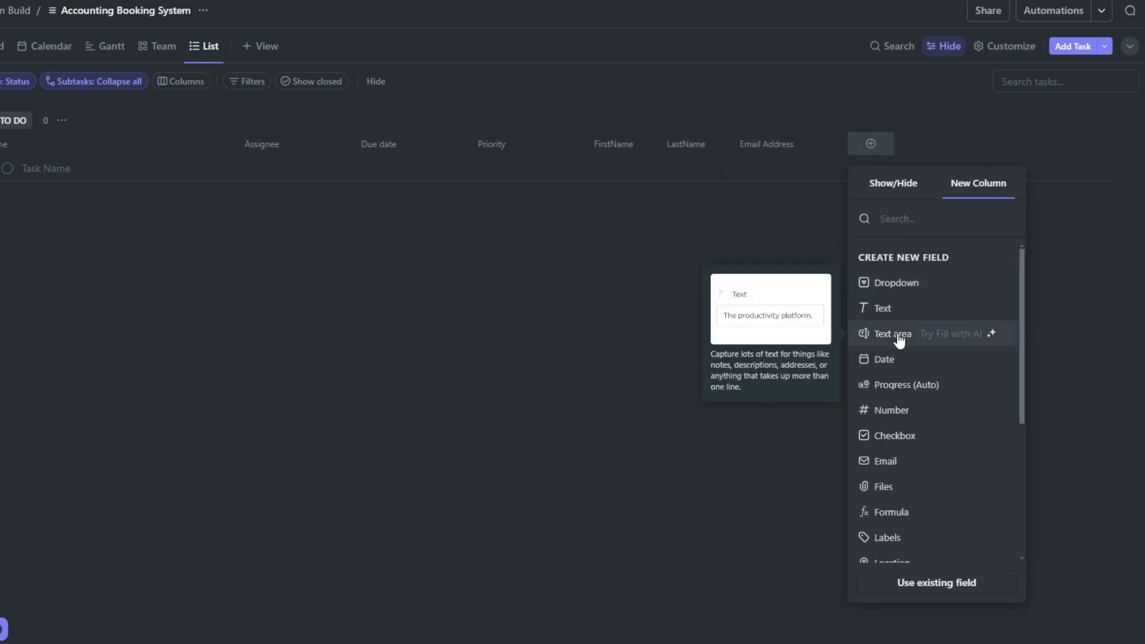
pyautogui.write('pho')
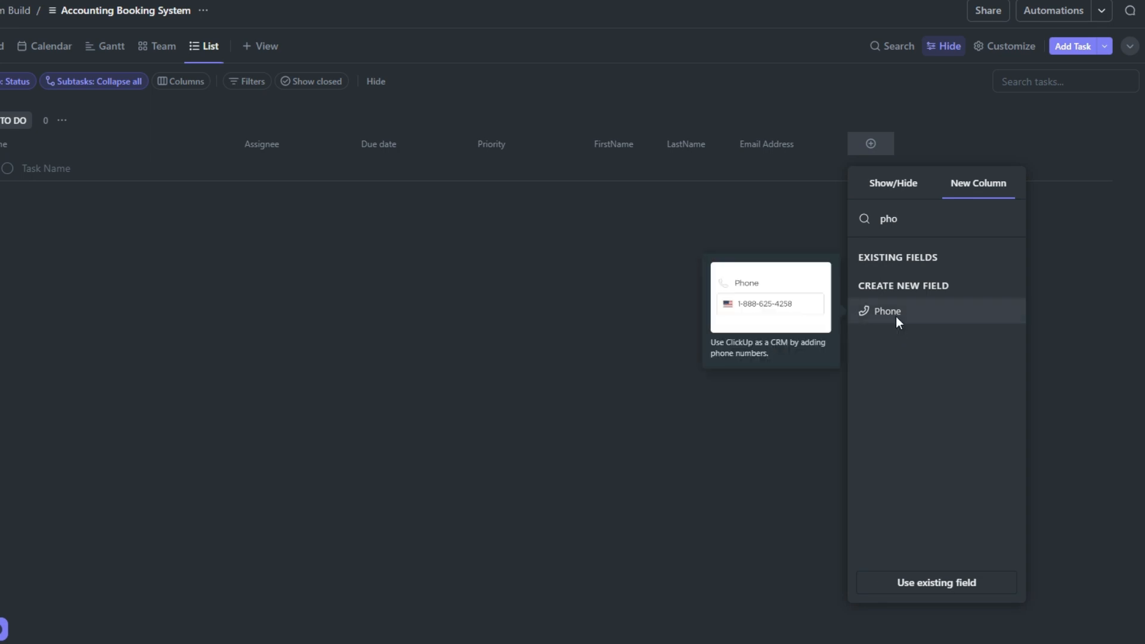
pyautogui.click(896, 316)
pyautogui.write('Phone ')
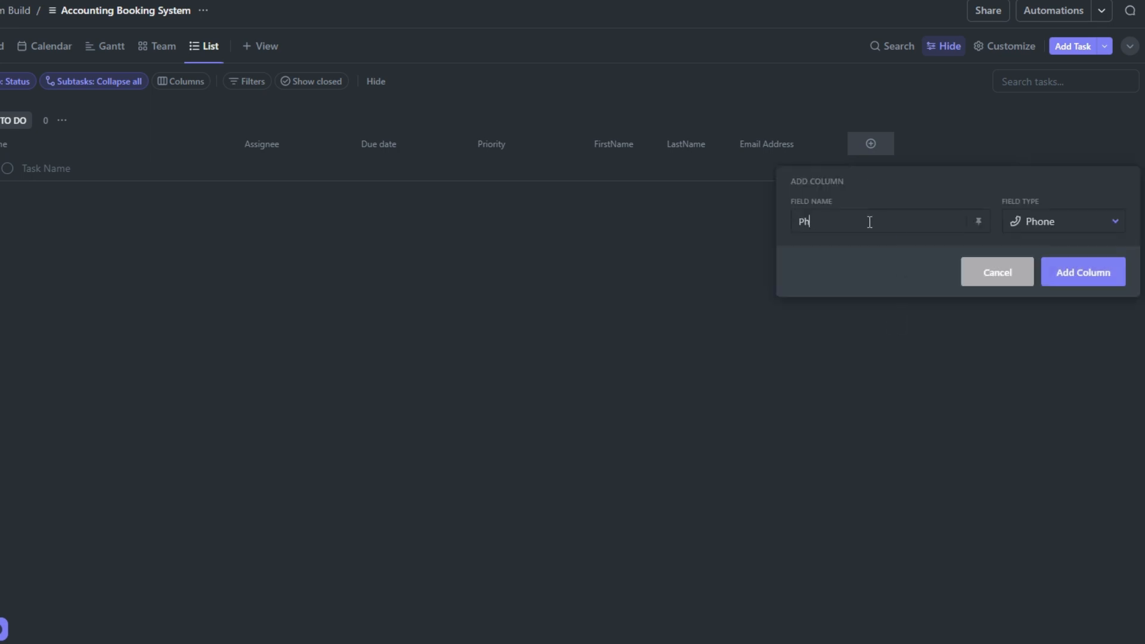
pyautogui.write('Number')
pyautogui.click(1052, 270)
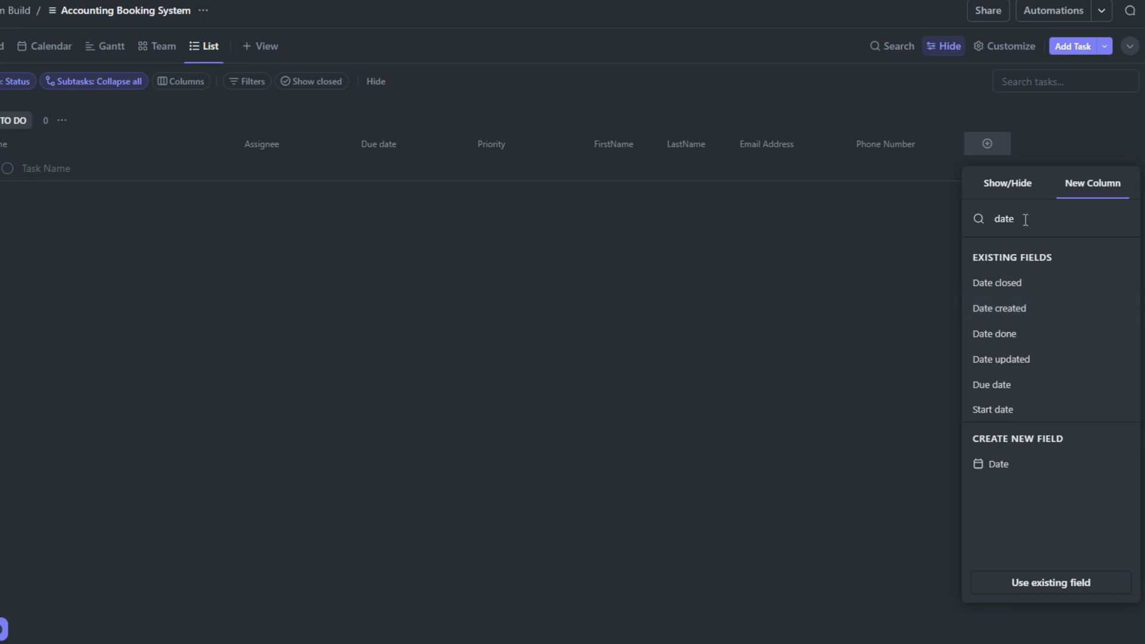
pyautogui.click(1017, 310)
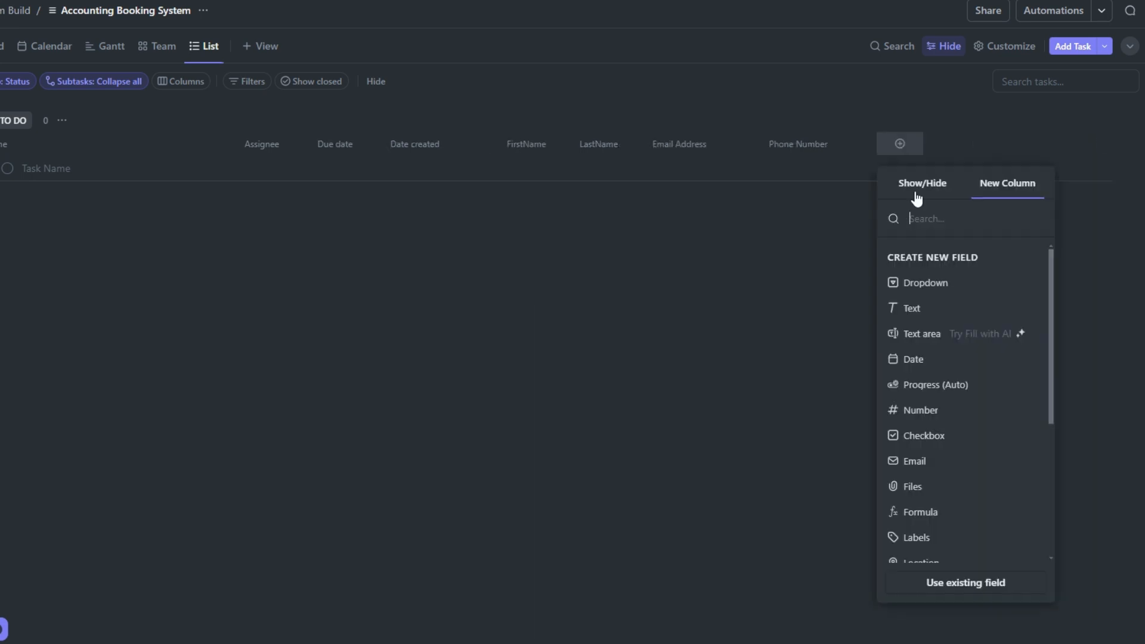
# Set up a Dropdown column named Transactions with the options Daily Transactions, Monthly Transactions and Yearly Transactions
pyautogui.click(935, 285)
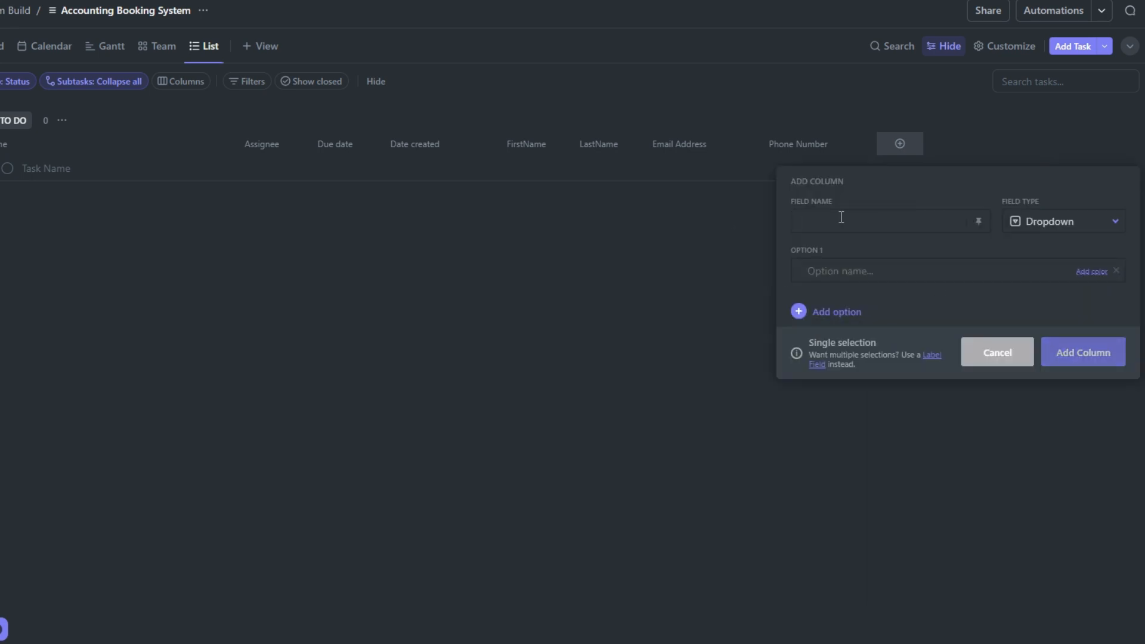
pyautogui.write('Transactions')
pyautogui.click(852, 273)
pyautogui.write('Daily Transactions')
pyautogui.click(844, 313)
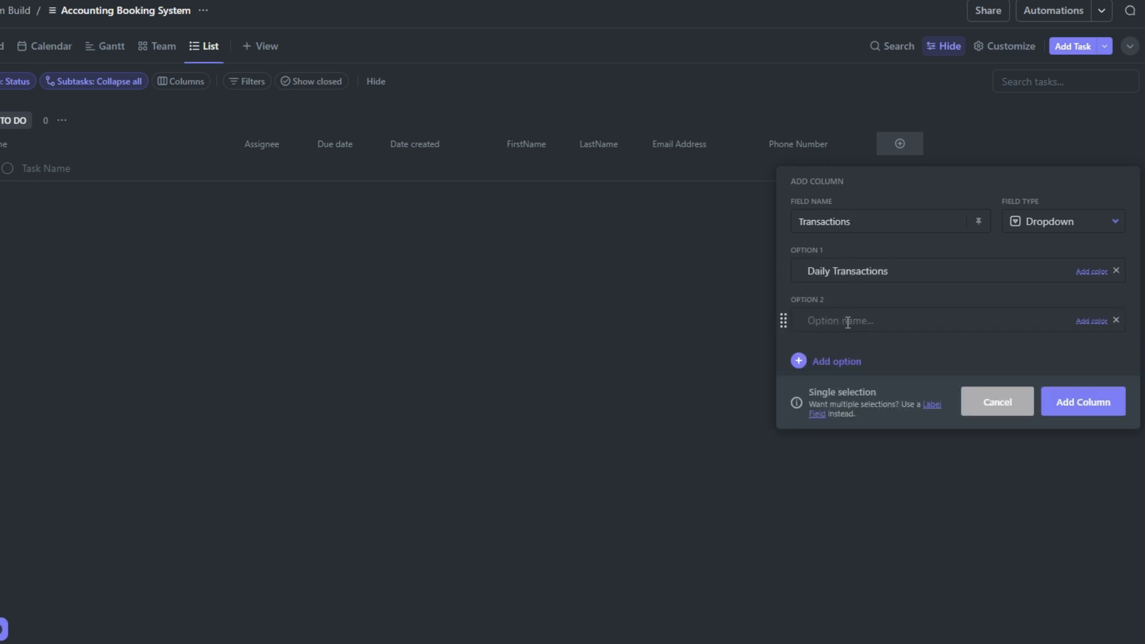
pyautogui.write('Monthly Transactions')
pyautogui.click(839, 369)
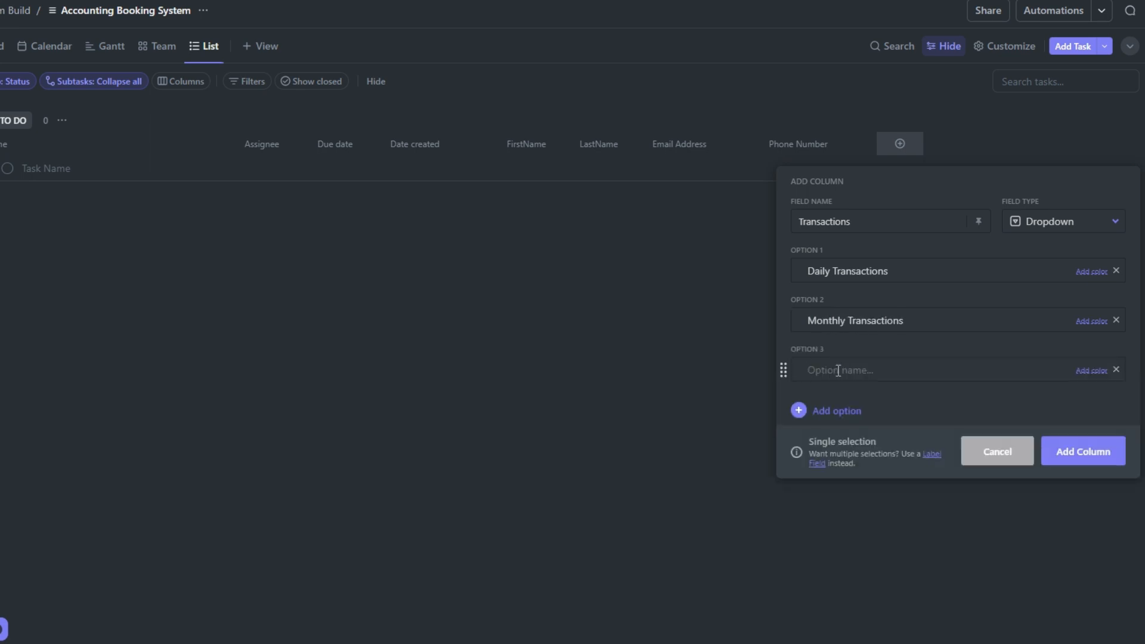
pyautogui.write('Yearly Transactions')
# Colour the daily option blue, the monthly option green and the yearly option yellow, and add the Transactions column
pyautogui.click(1090, 273)
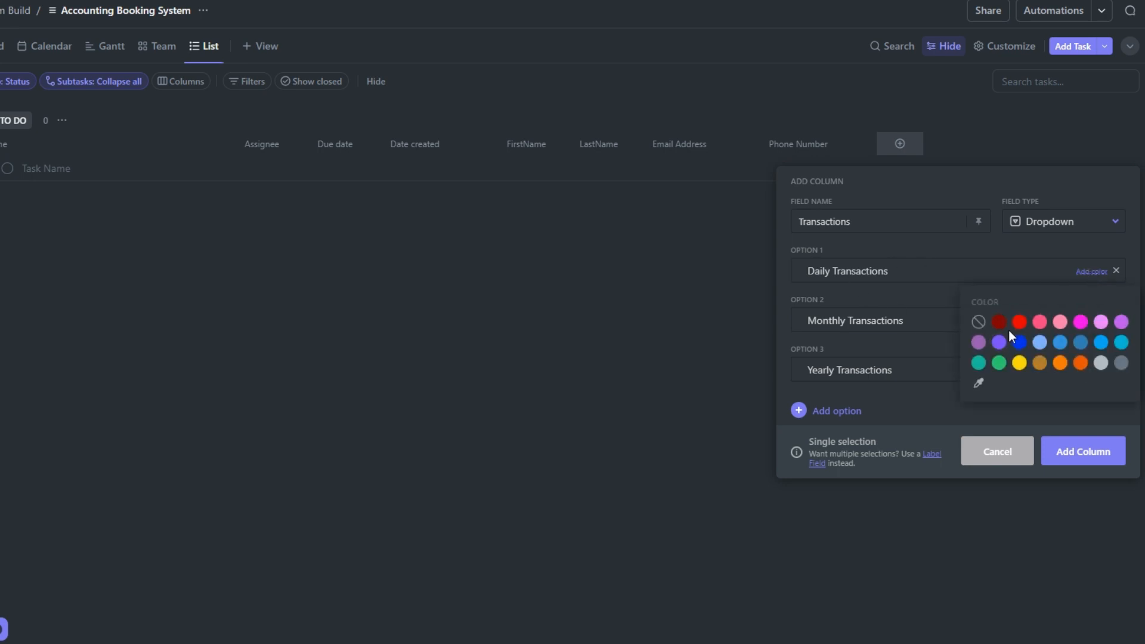
pyautogui.click(1019, 343)
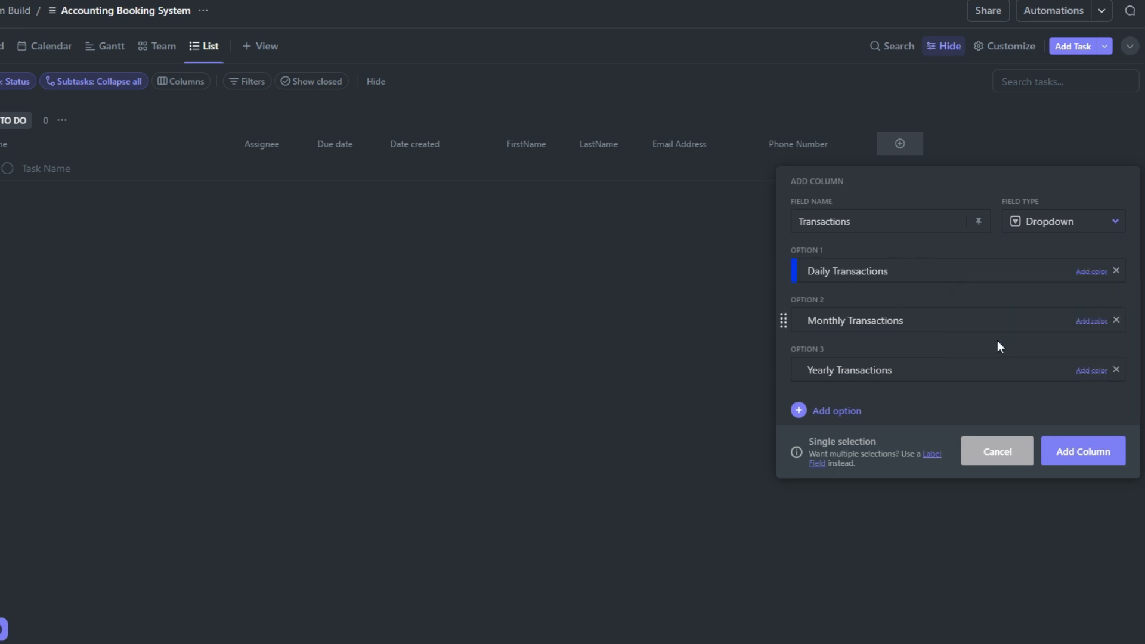
pyautogui.click(1091, 322)
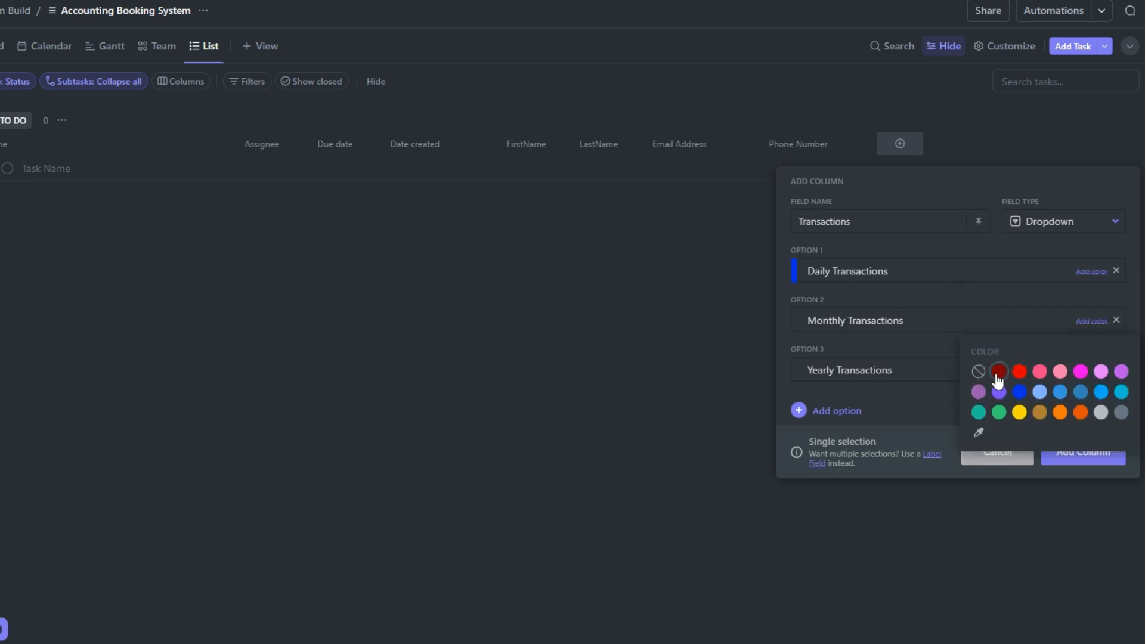
pyautogui.click(999, 414)
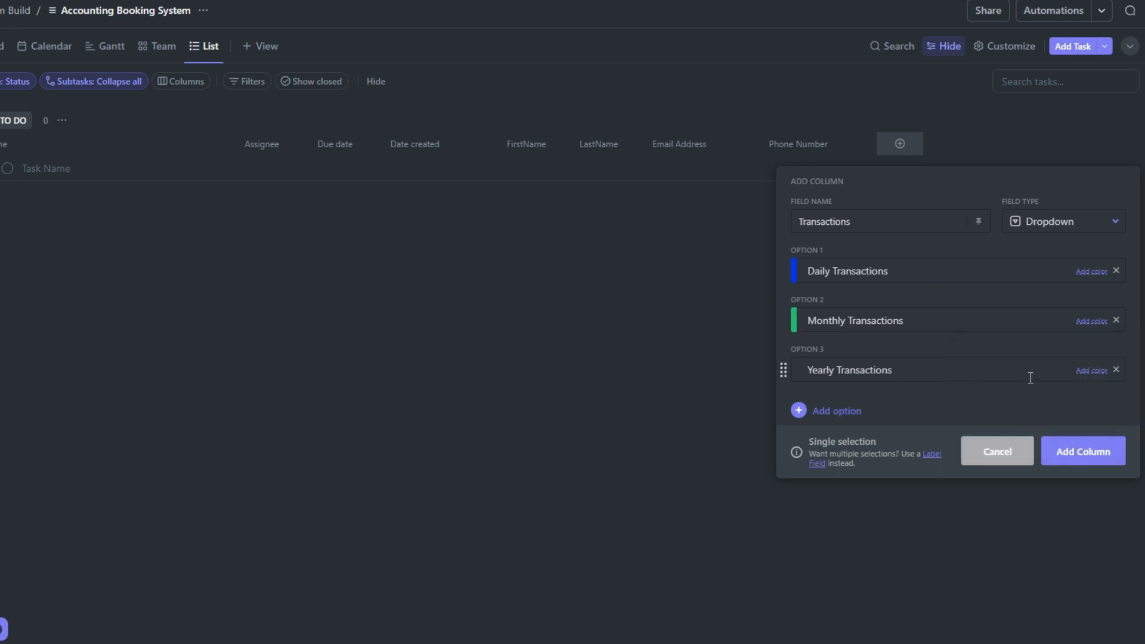
pyautogui.click(1094, 379)
pyautogui.click(1020, 460)
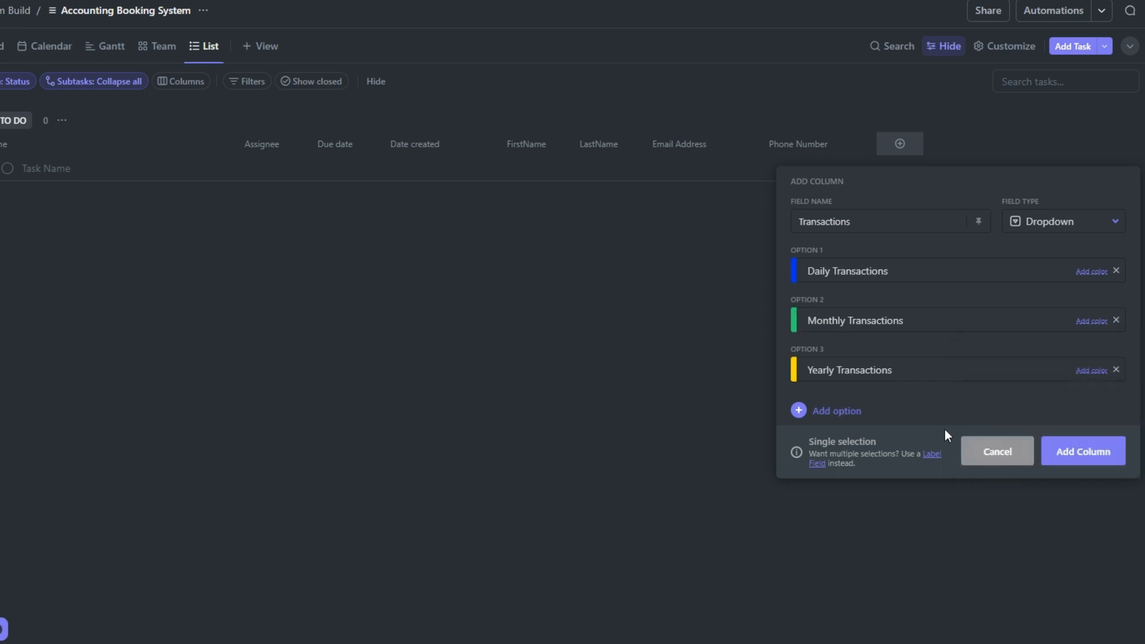
pyautogui.click(1096, 455)
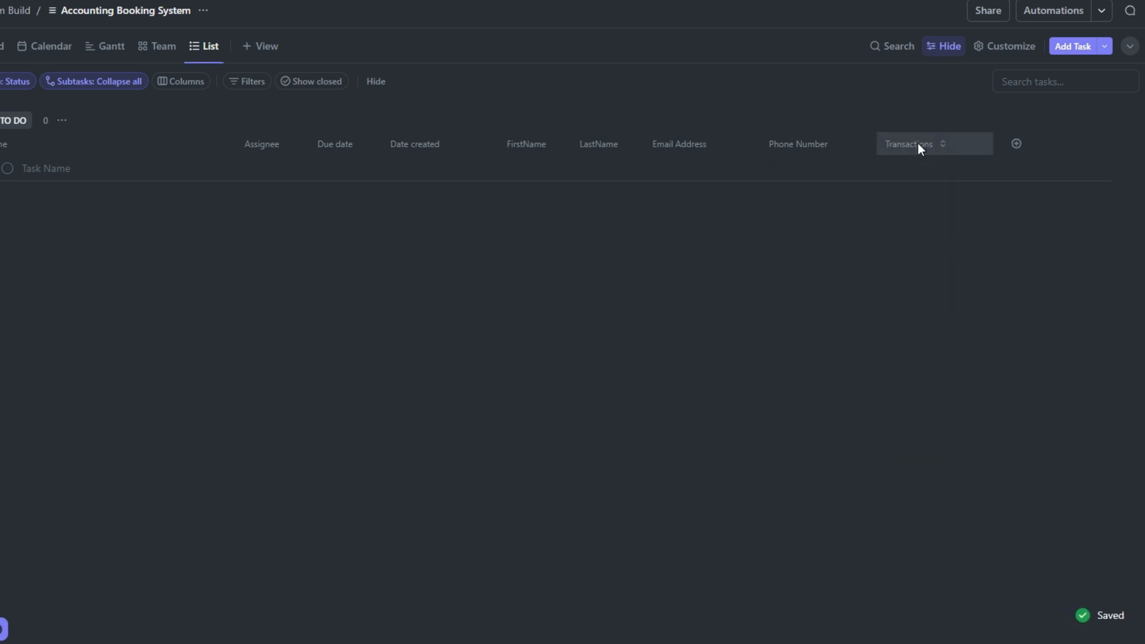
# Add a Money column named Transaction Fees to the list, using US Dollar (USD) as the currency
pyautogui.click(918, 143)
pyautogui.click(1019, 174)
pyautogui.click(1016, 144)
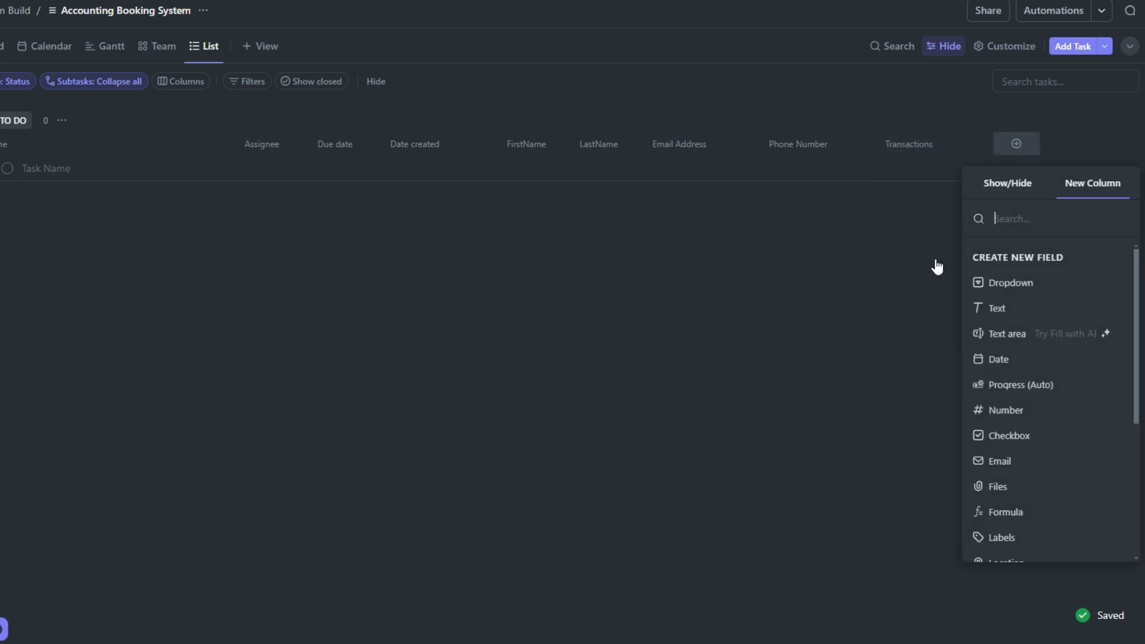
pyautogui.write('mone')
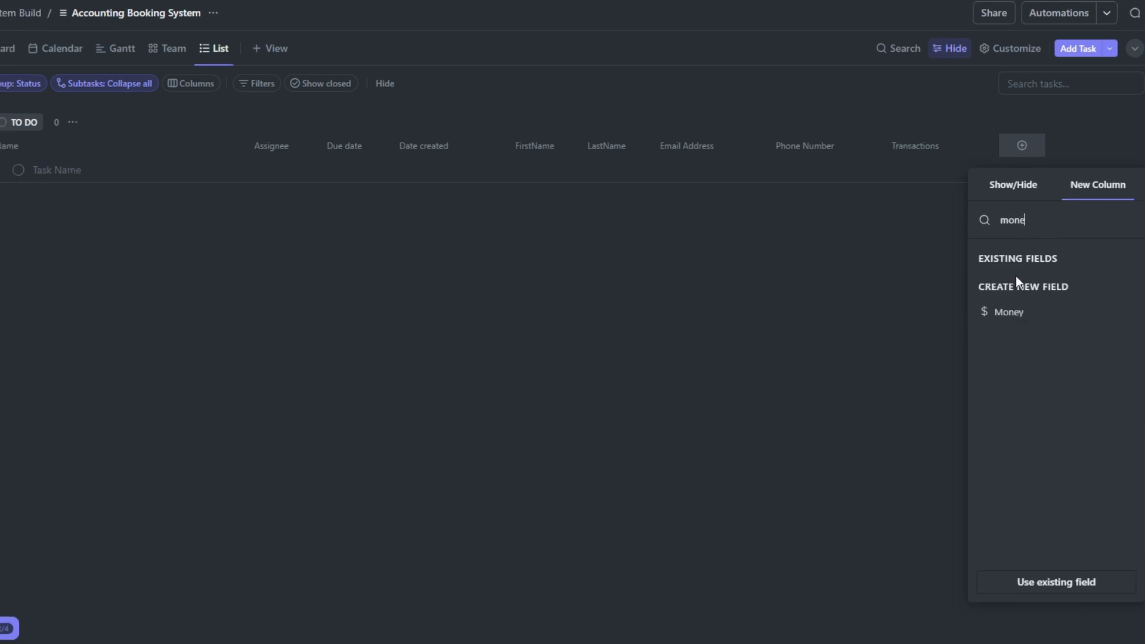
pyautogui.click(1016, 320)
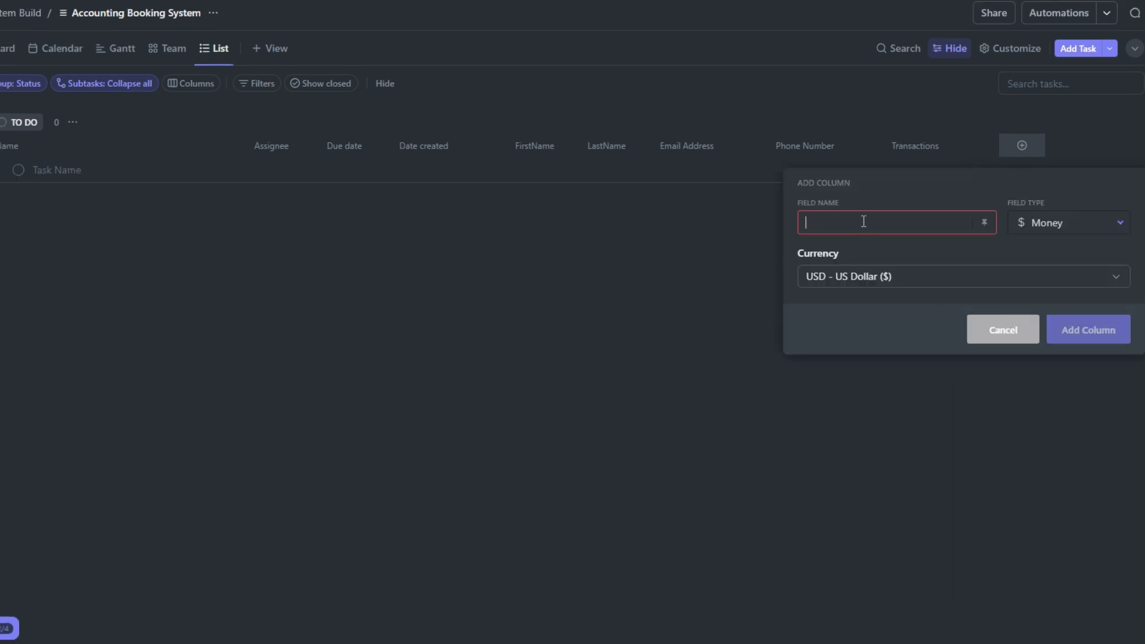
pyautogui.write('Transaction Fees')
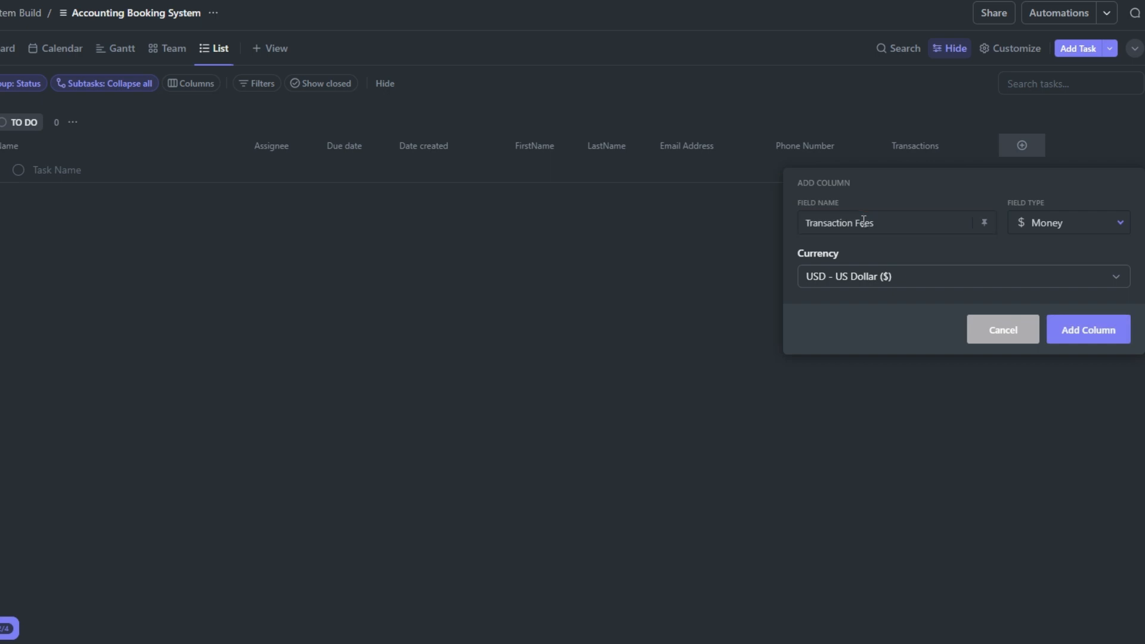
pyautogui.click(924, 282)
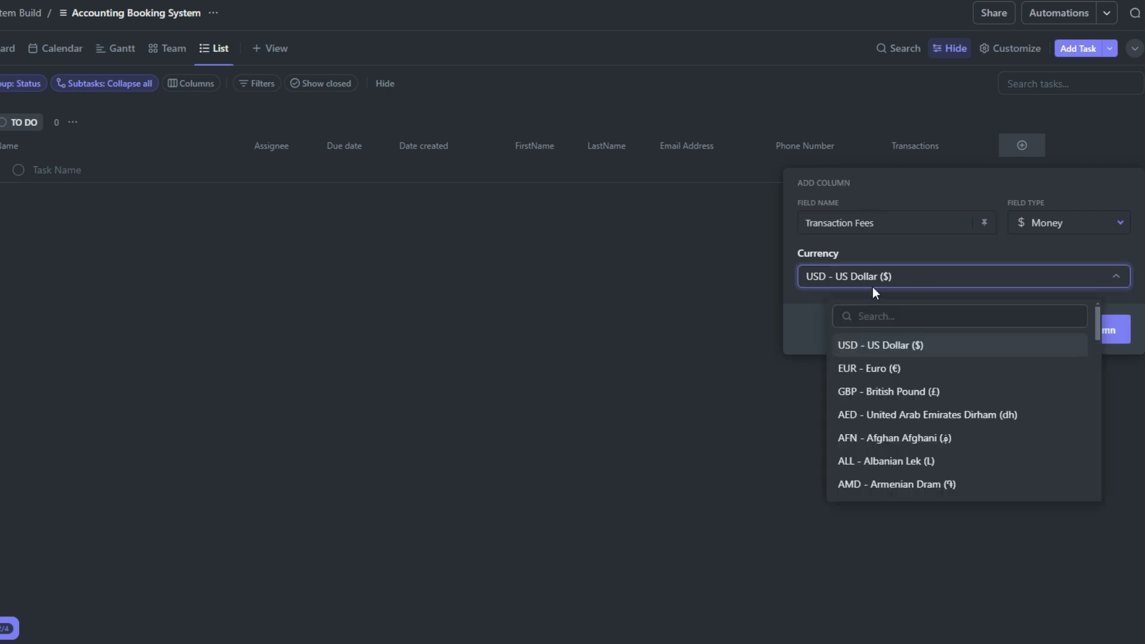
pyautogui.click(821, 324)
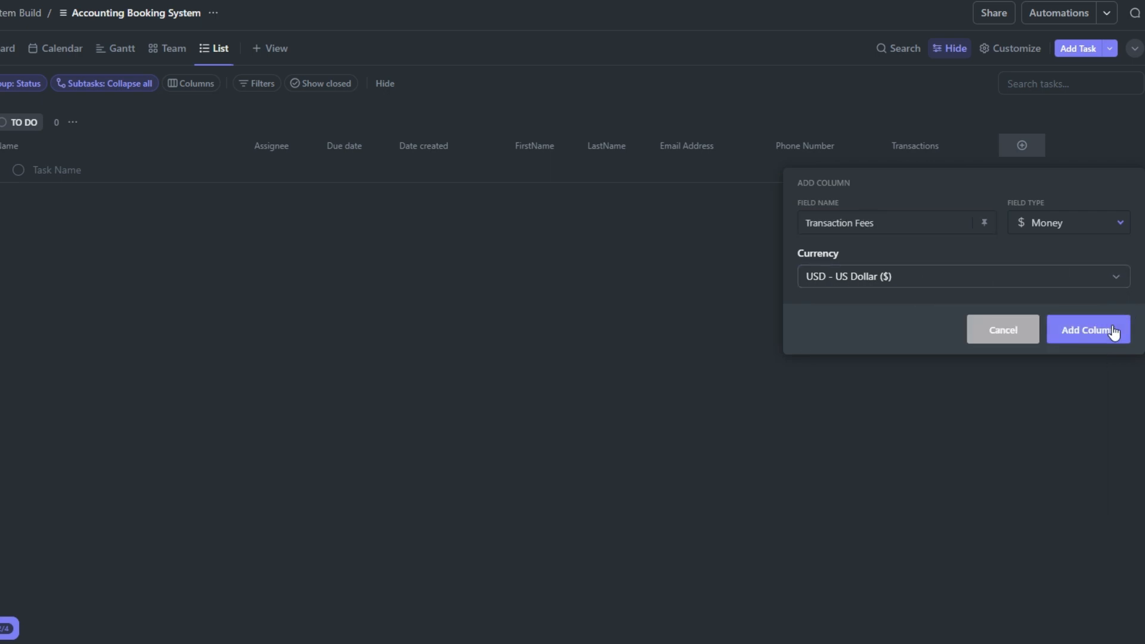
pyautogui.click(1113, 331)
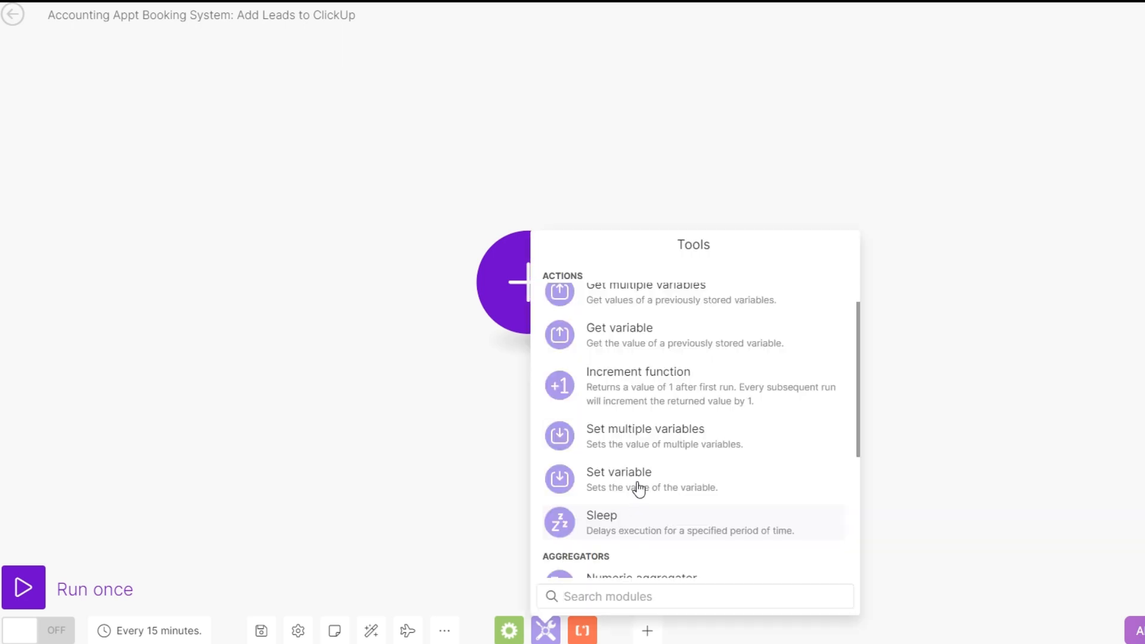
# Switch to the Make scenario, place a Tools Set multiple variables module as its first module, and delete the empty placeholder module
pyautogui.click(649, 436)
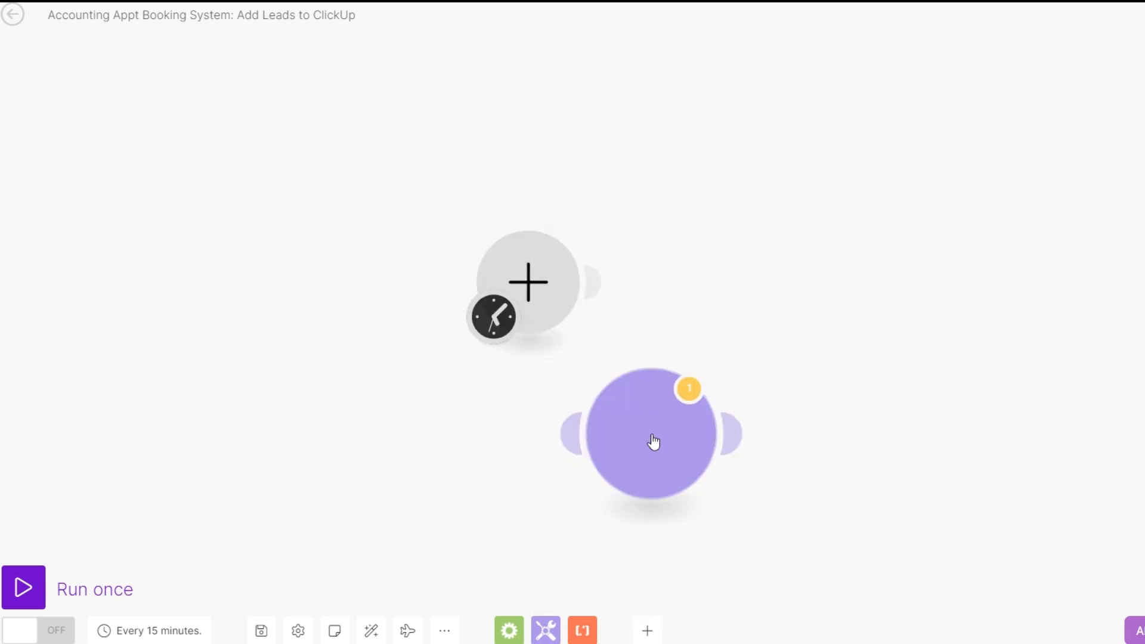
pyautogui.moveTo(644, 456); pyautogui.dragTo(299, 280)
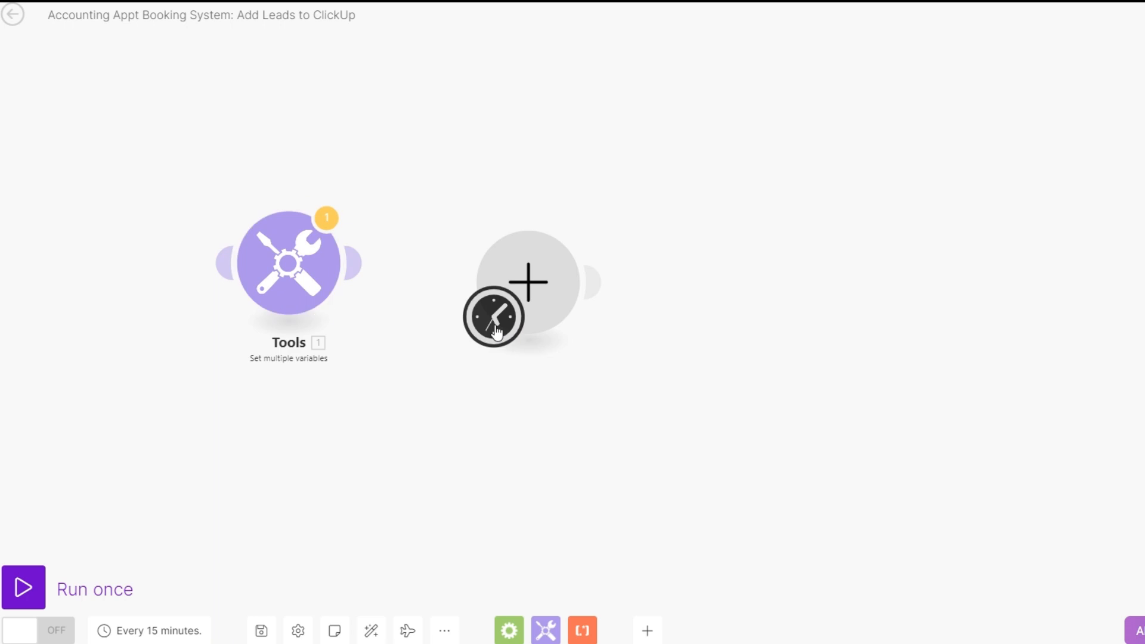
pyautogui.rightClick(543, 303)
pyautogui.click(604, 334)
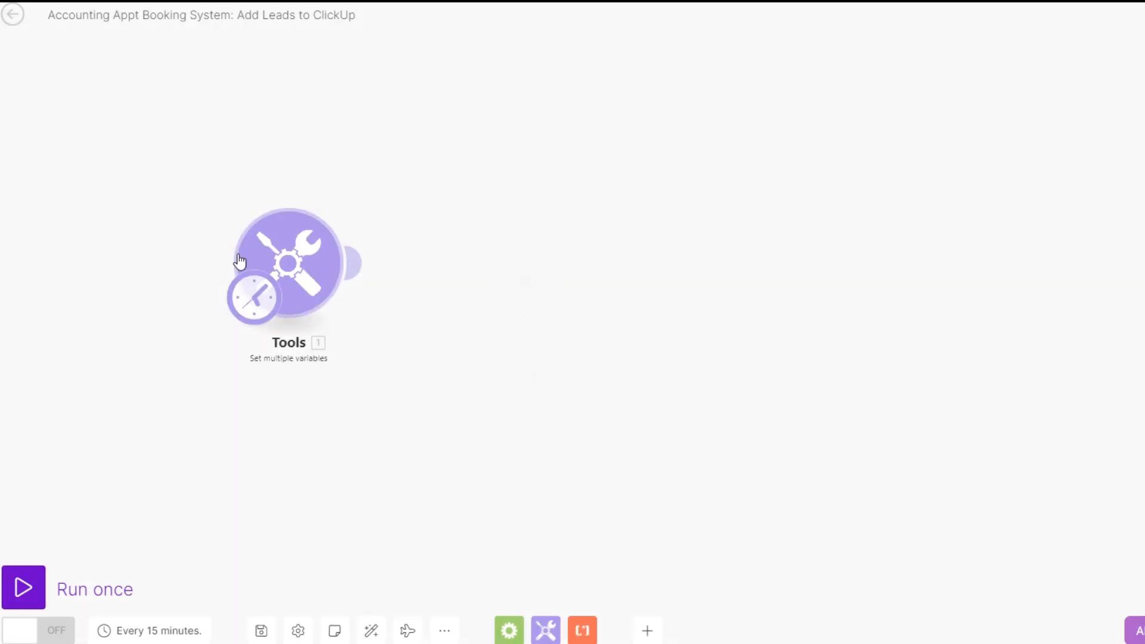
# In the Set multiple variables module, add a FirstName variable holding the client's first name
pyautogui.click(204, 253)
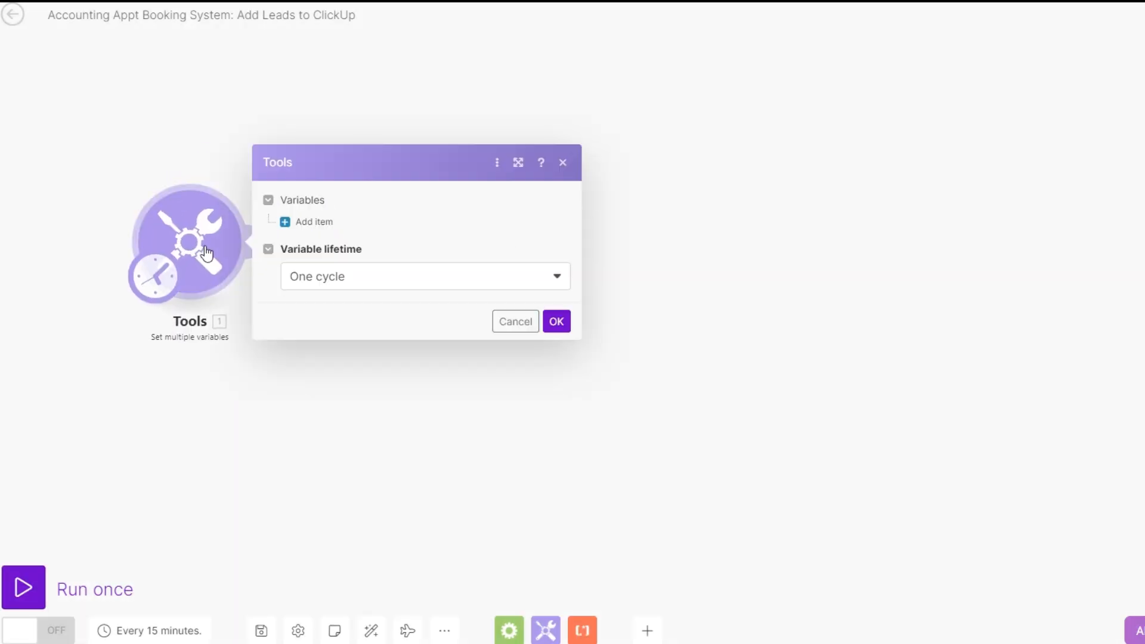
pyautogui.click(306, 222)
pyautogui.click(405, 191)
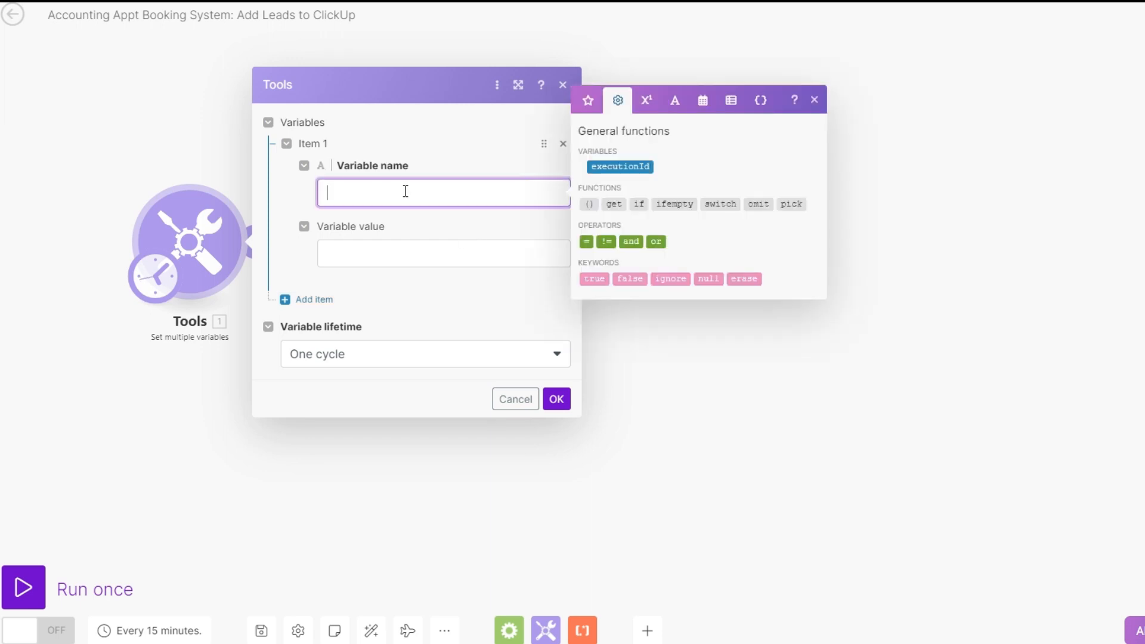
pyautogui.write('FirstName')
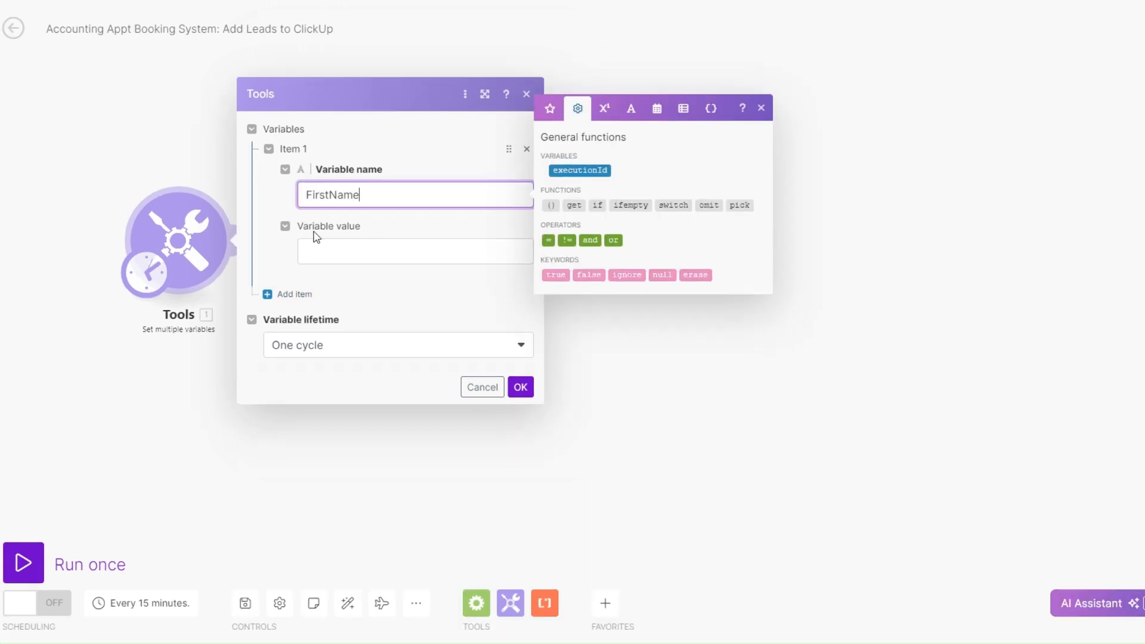
pyautogui.click(397, 258)
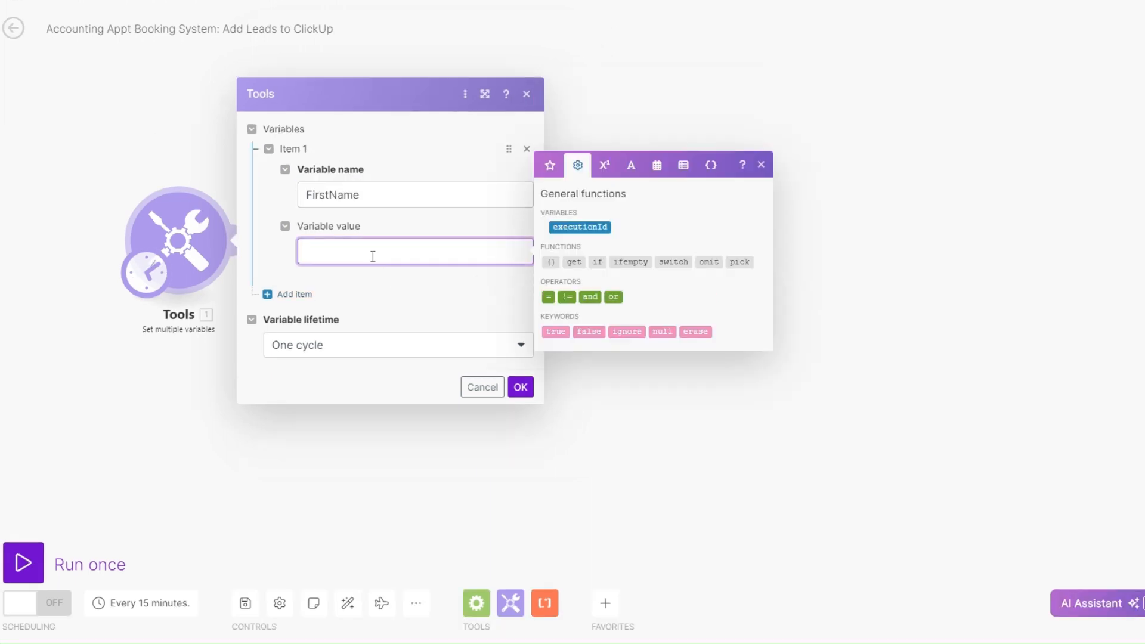
# Add a second variable named LastName holding the client's last name
pyautogui.click(308, 294)
pyautogui.click(339, 267)
pyautogui.write('LastN')
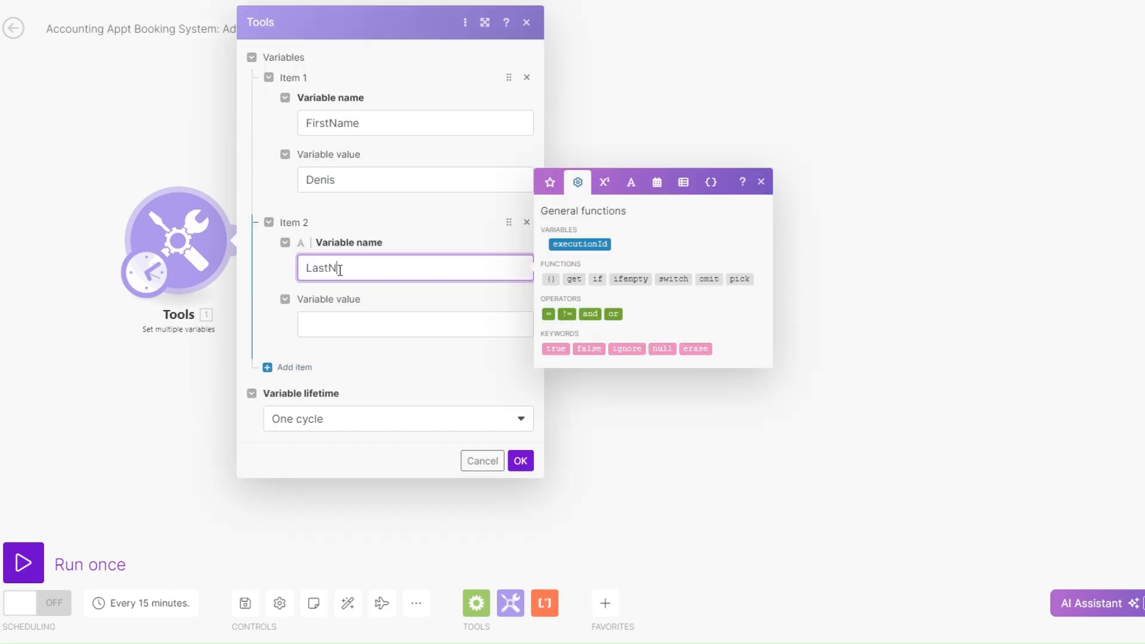
pyautogui.write('ame')
pyautogui.click(344, 317)
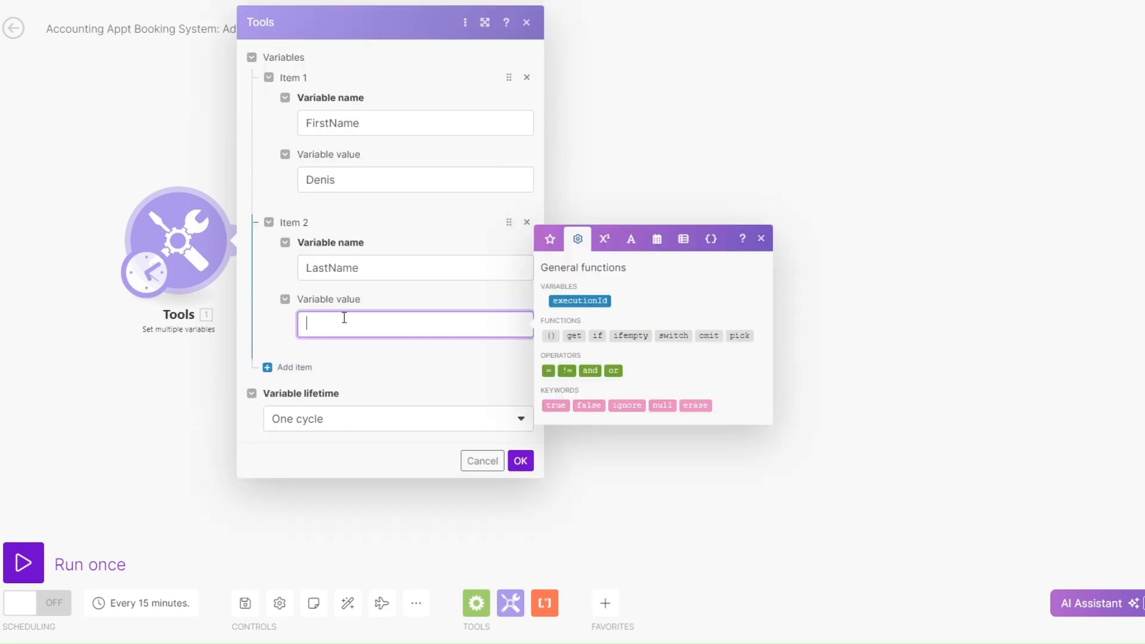
# Add a third variable named email and enter the client's e-mail address as its value
pyautogui.click(271, 367)
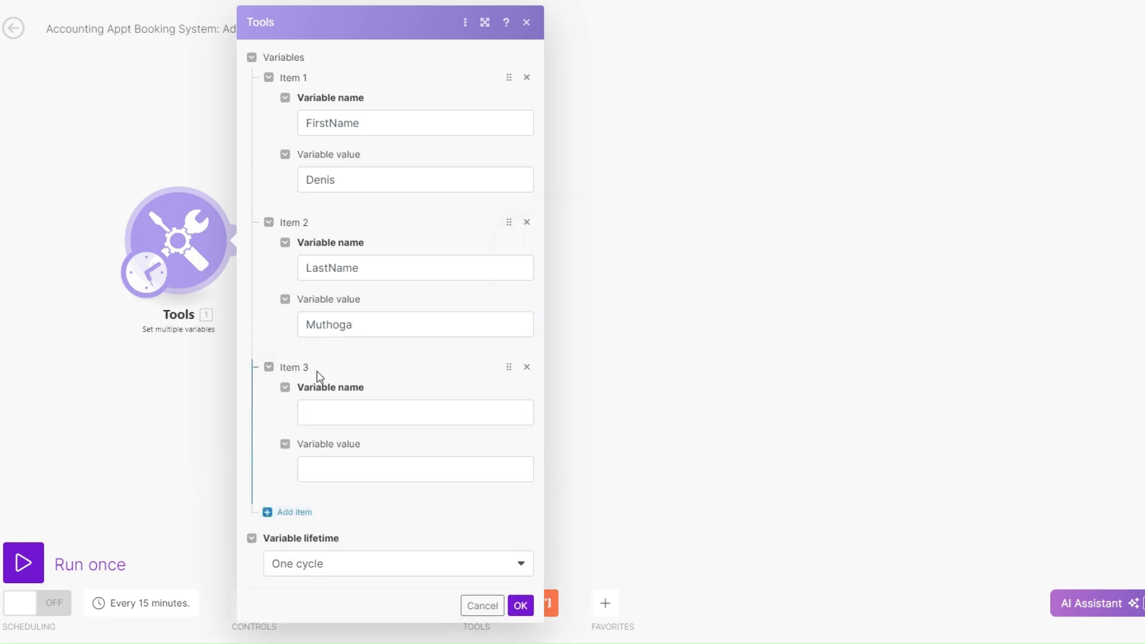
pyautogui.click(324, 403)
pyautogui.write('email')
pyautogui.click(310, 469)
# Add a fourth variable named phone and paste the client's phone number as its value
pyautogui.click(267, 512)
pyautogui.scroll(-2, 378, 496)
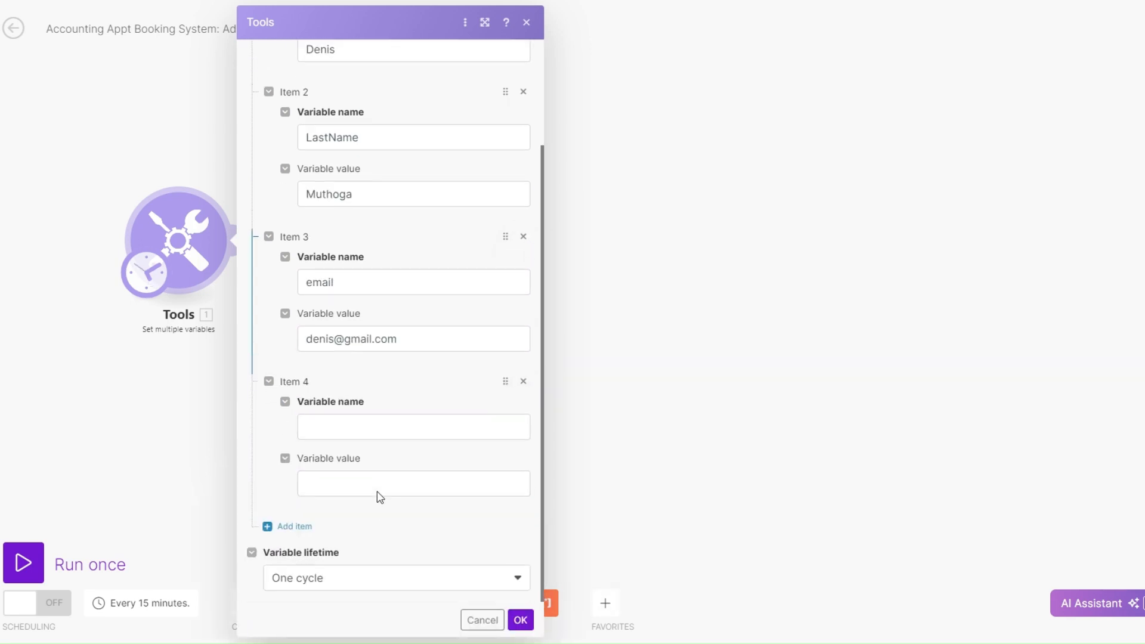
pyautogui.click(364, 427)
pyautogui.write('phone')
pyautogui.click(340, 477)
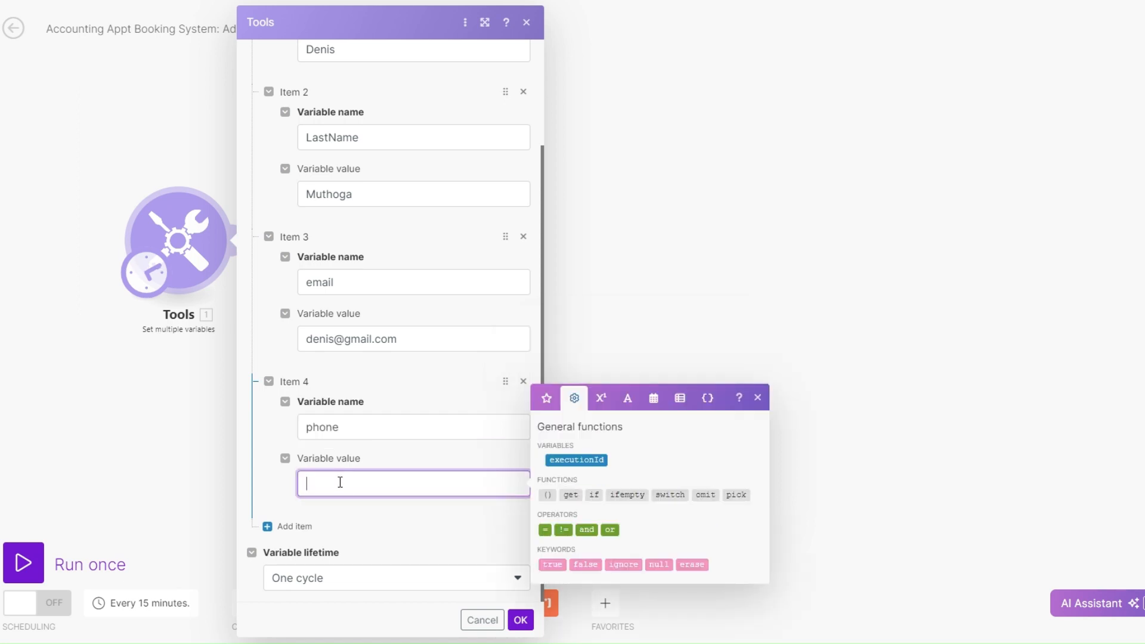
pyautogui.hotkey('ctrl', 'v')
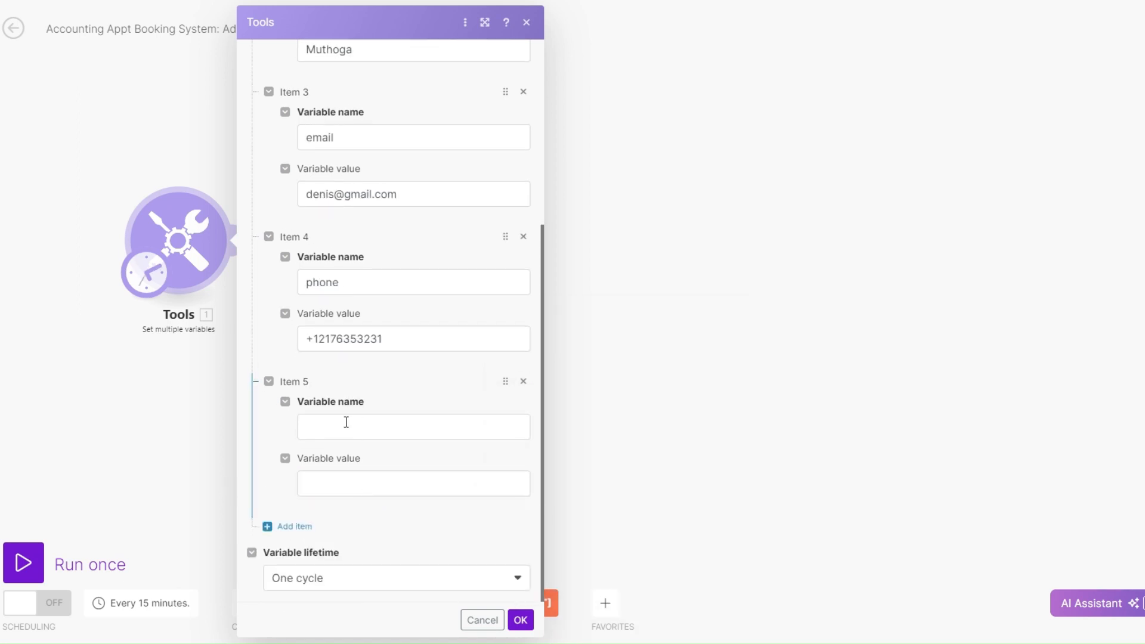
# Add a Transaction variable with the value Daily Transactions and a Transaction Fee variable with the value 799.99
pyautogui.click(346, 422)
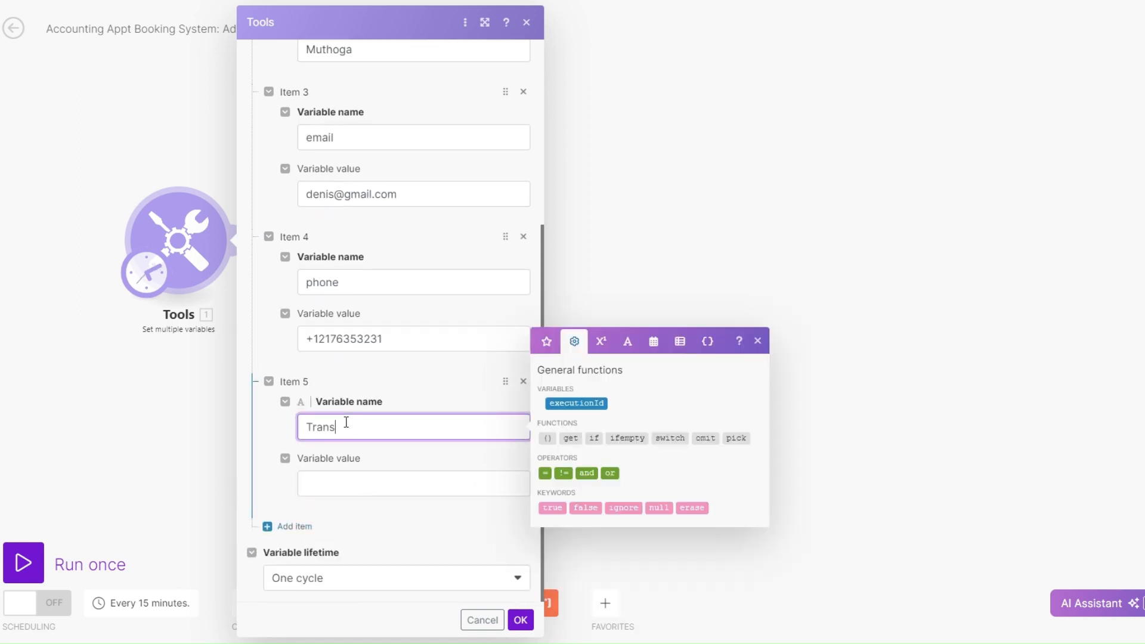
pyautogui.click(351, 490)
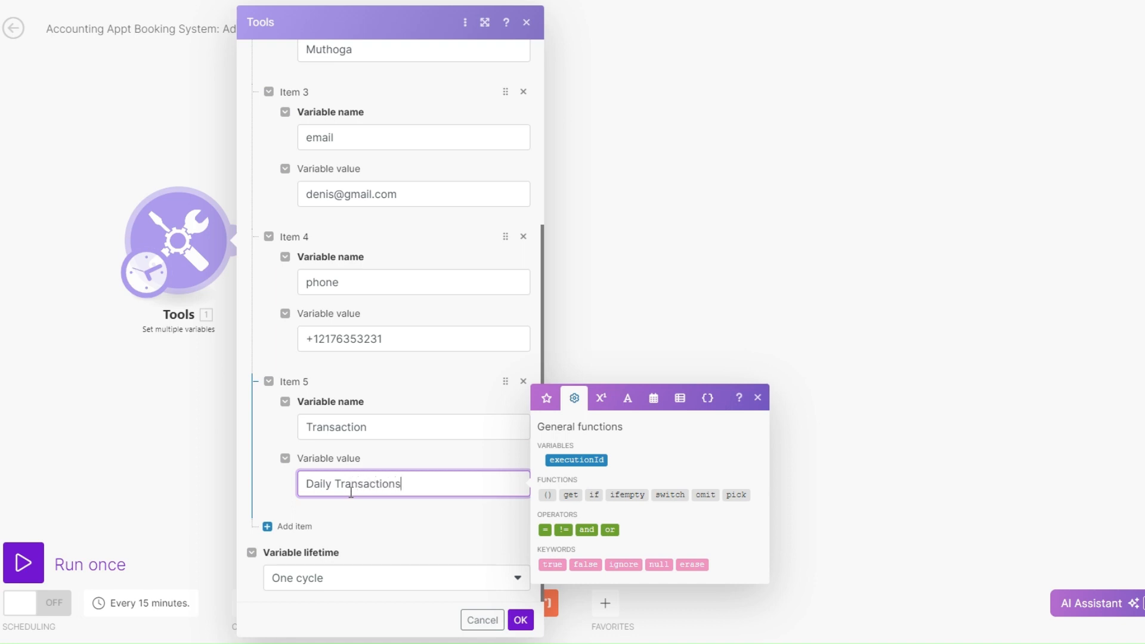
pyautogui.click(320, 528)
pyautogui.scroll(-2, 422, 521)
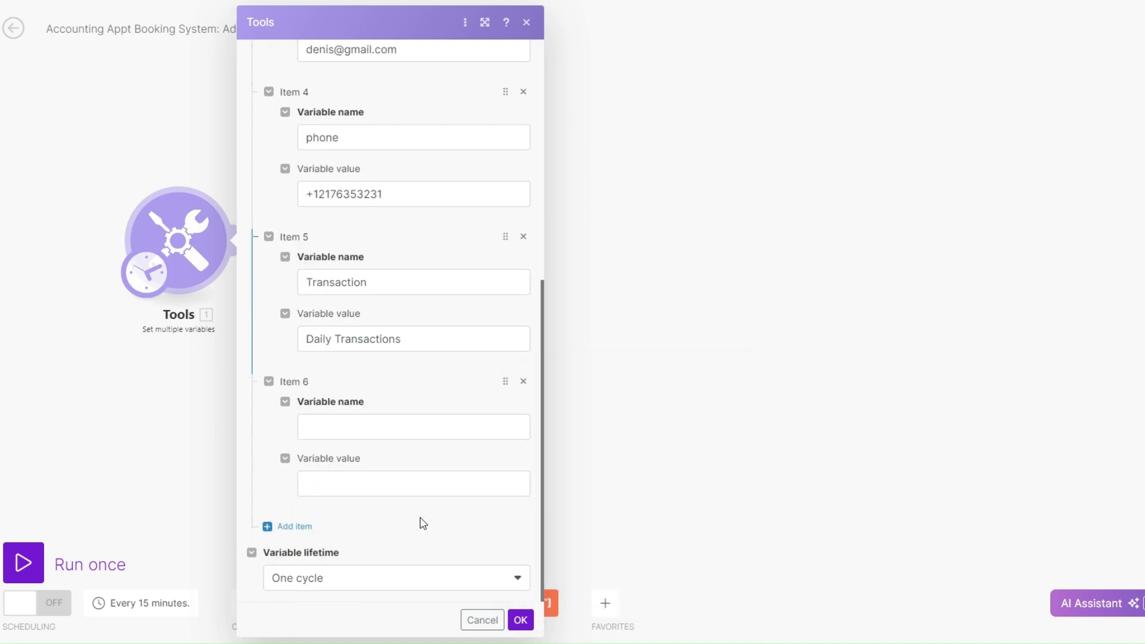
pyautogui.click(372, 427)
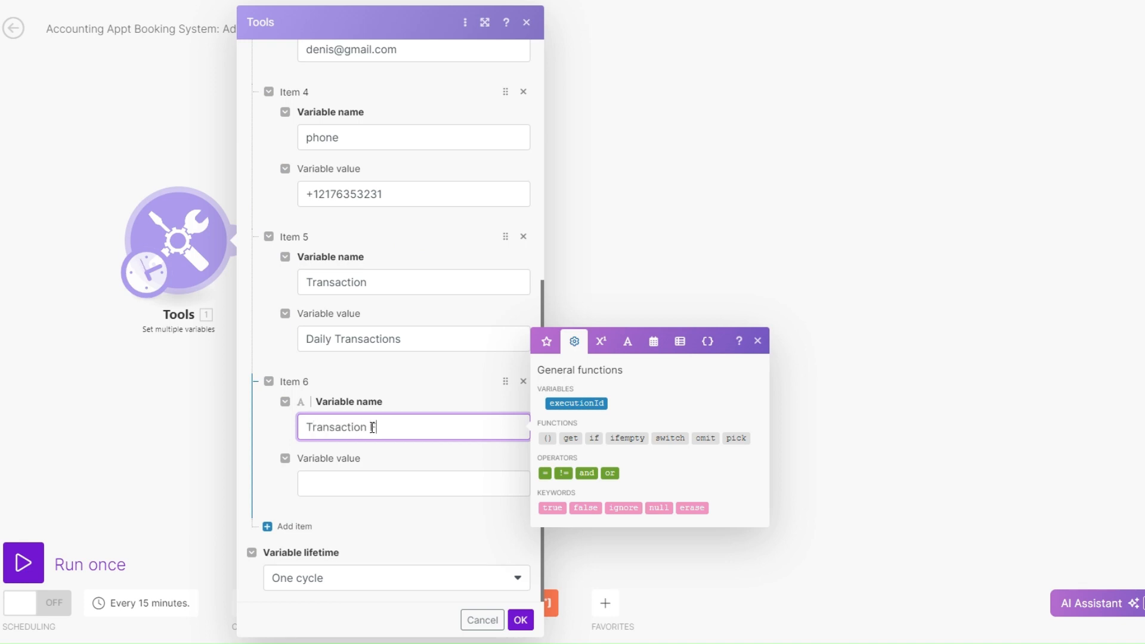
pyautogui.write('Transaction Fee')
pyautogui.scroll(-1, 366, 554)
pyautogui.click(365, 553)
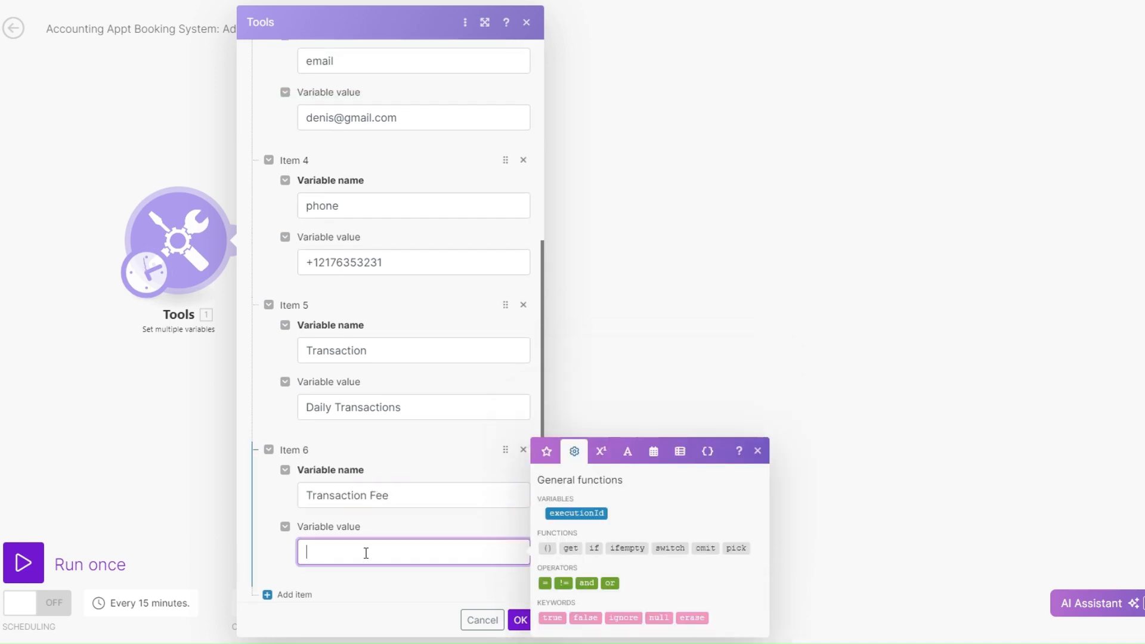
pyautogui.write('799.99')
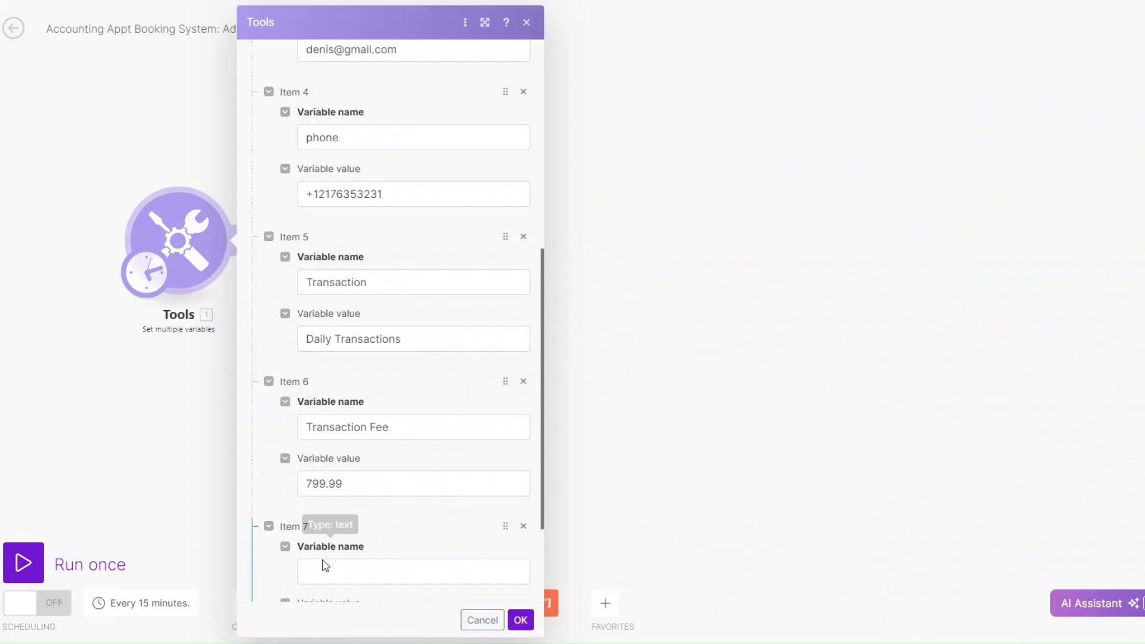
# Add a seventh variable named date with the value 05/25/2024 and save the Tools module settings
pyautogui.click(323, 574)
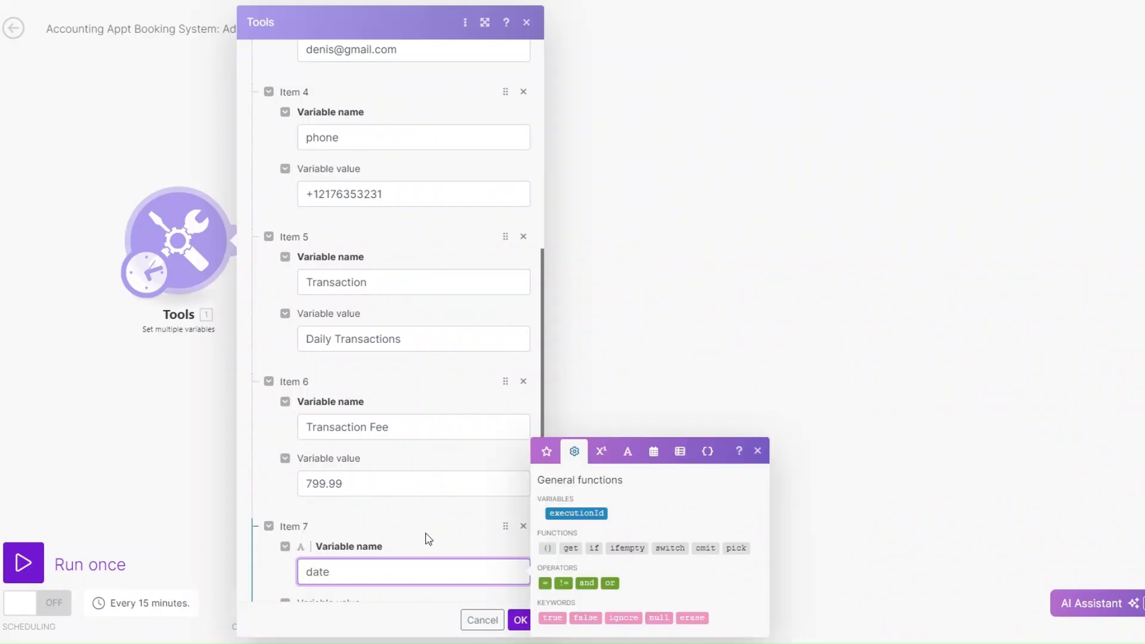
pyautogui.scroll(-3, 428, 538)
pyautogui.click(386, 482)
pyautogui.write('05/25/2024')
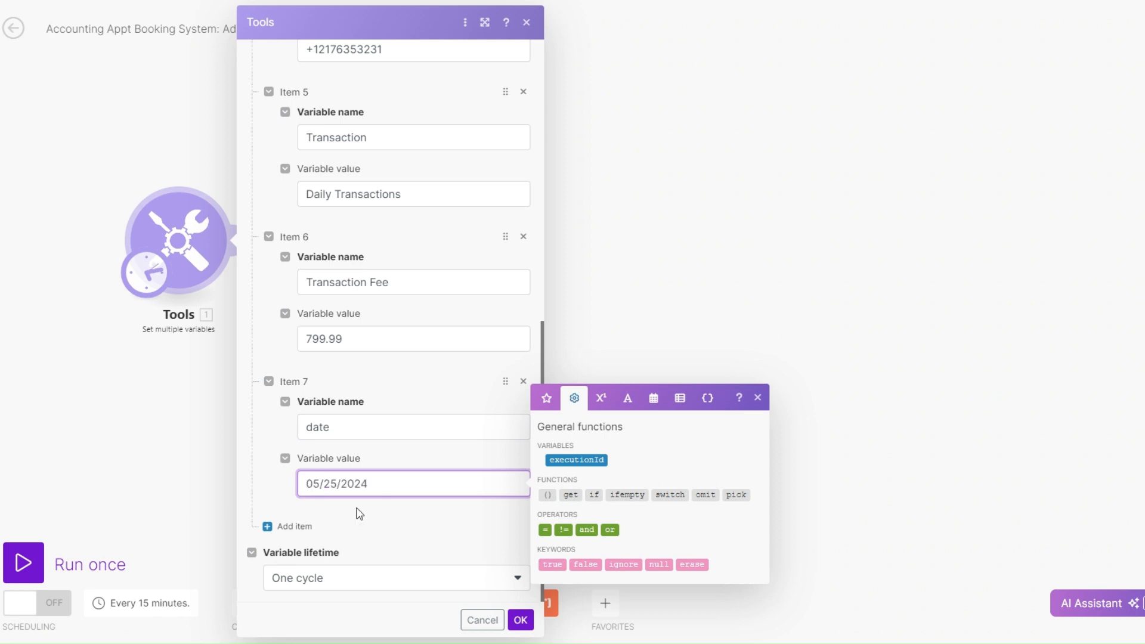
pyautogui.click(520, 619)
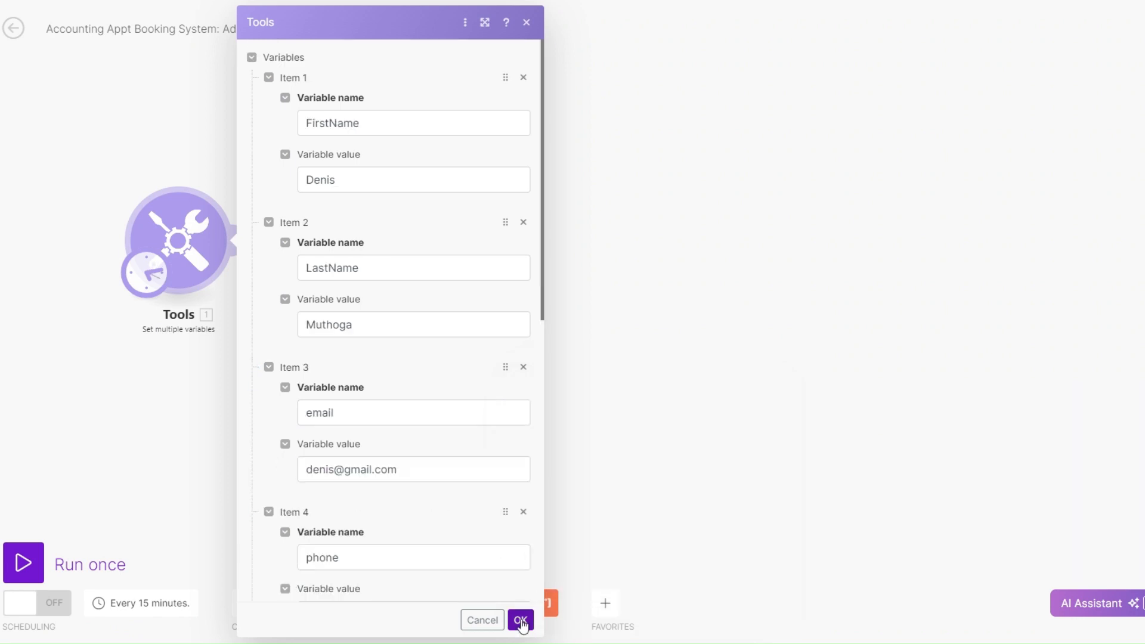
# Run the scenario once and inspect the variables in the Tools module's output bundle
pyautogui.click(22, 561)
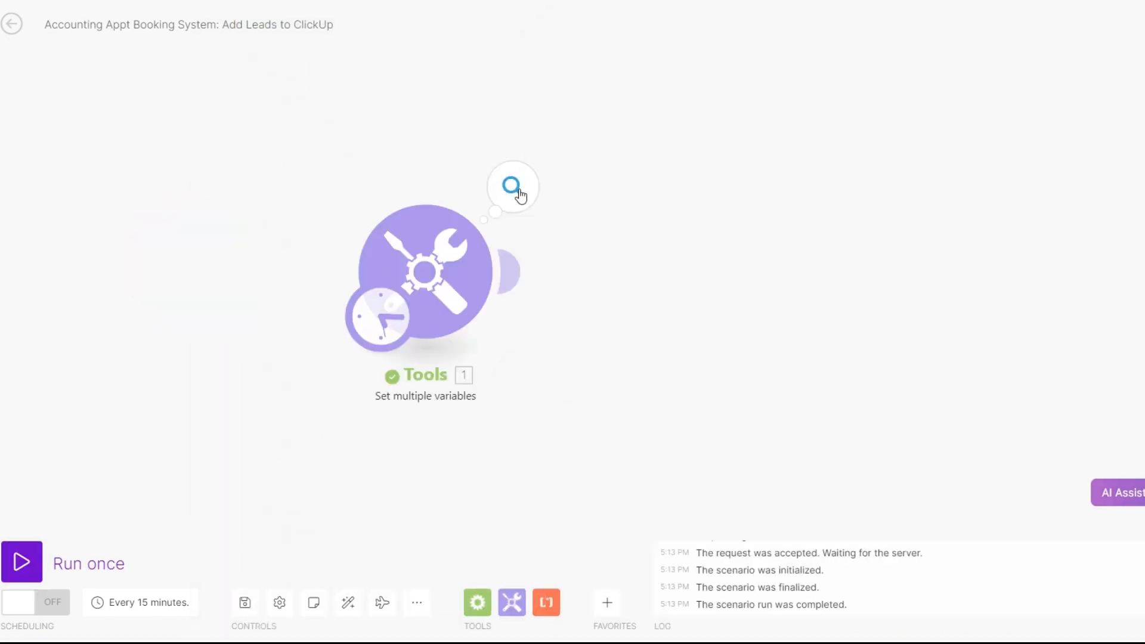
pyautogui.click(520, 195)
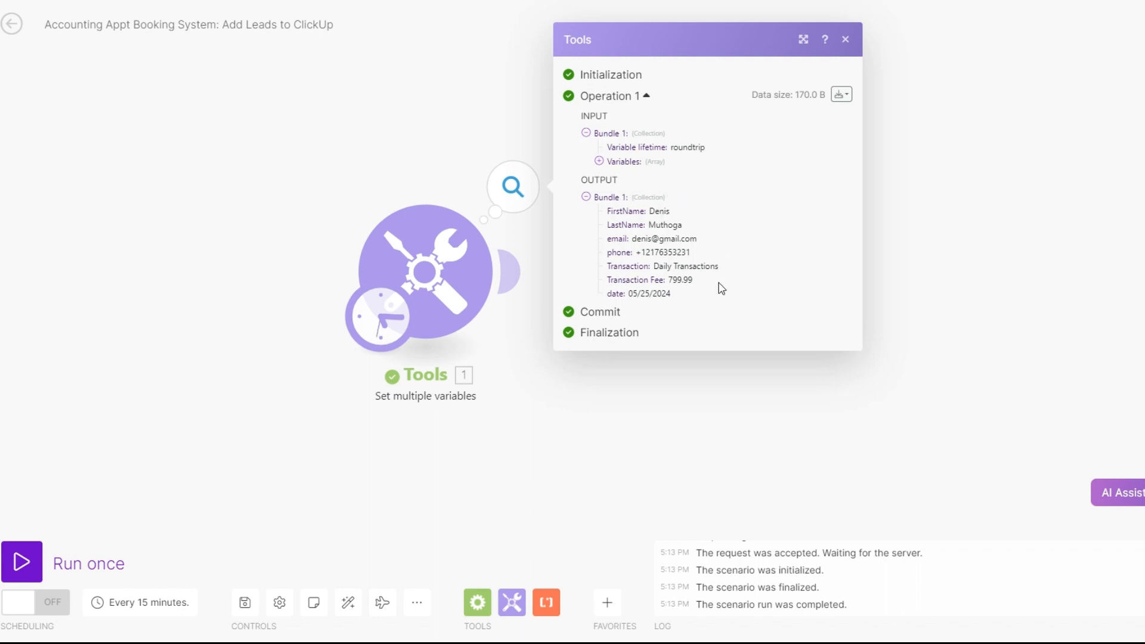
pyautogui.moveTo(628, 294); pyautogui.dragTo(695, 299)
pyautogui.click(593, 432)
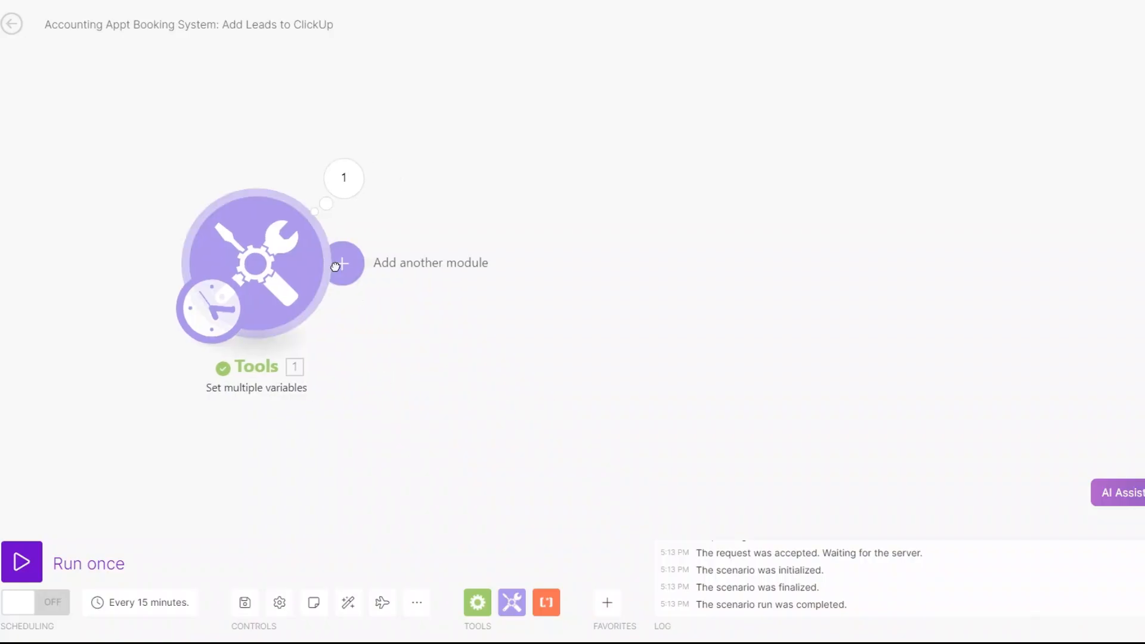
# Add a ClickUp Create a Task module after the Tools module and create a new connection named My ClickUp connection
pyautogui.click(337, 262)
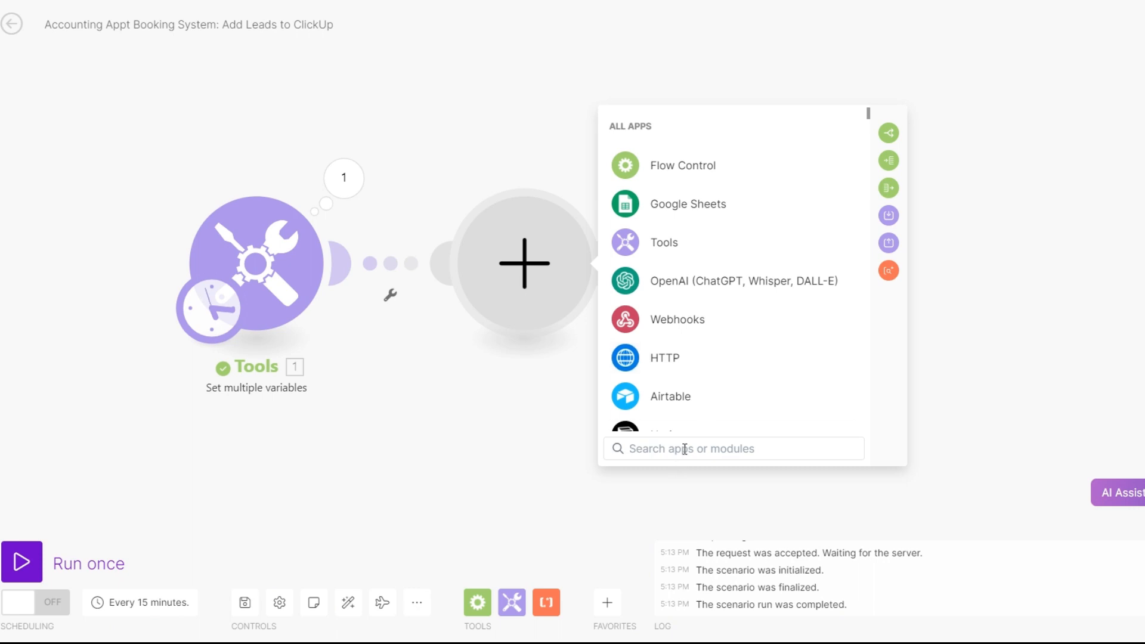
pyautogui.write('cli')
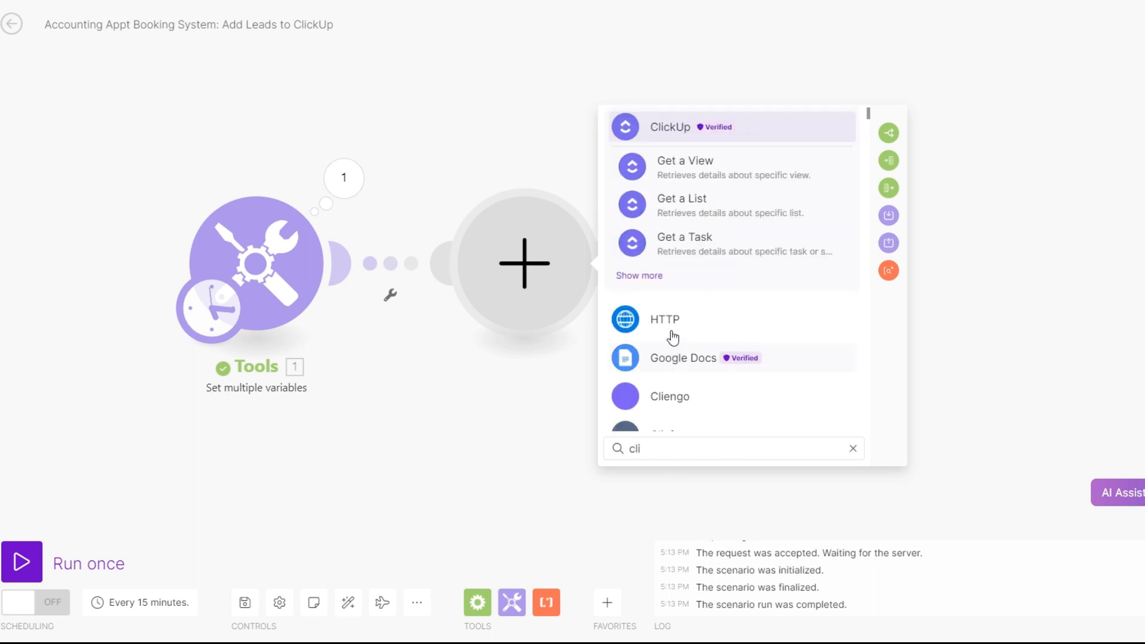
pyautogui.click(681, 133)
pyautogui.scroll(-3, 756, 294)
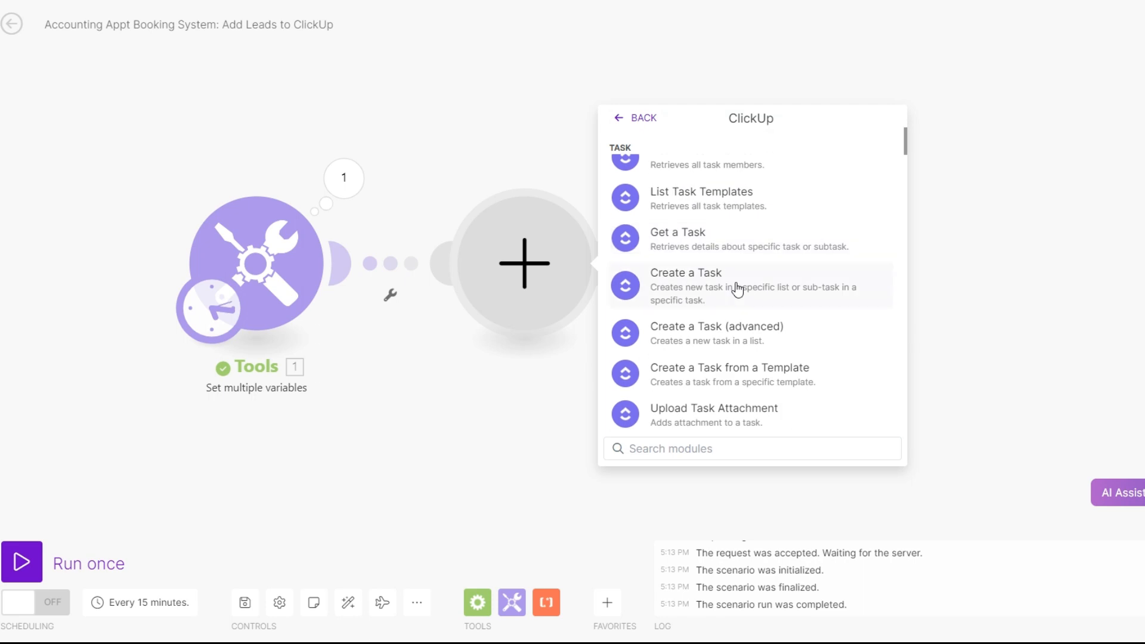
pyautogui.click(738, 289)
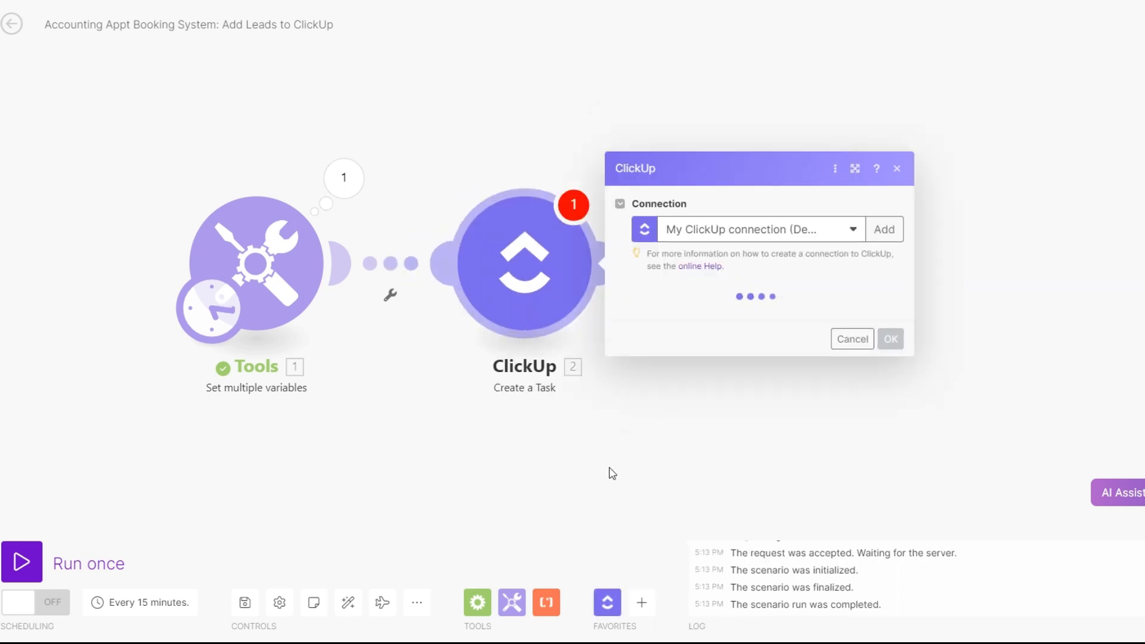
pyautogui.click(884, 229)
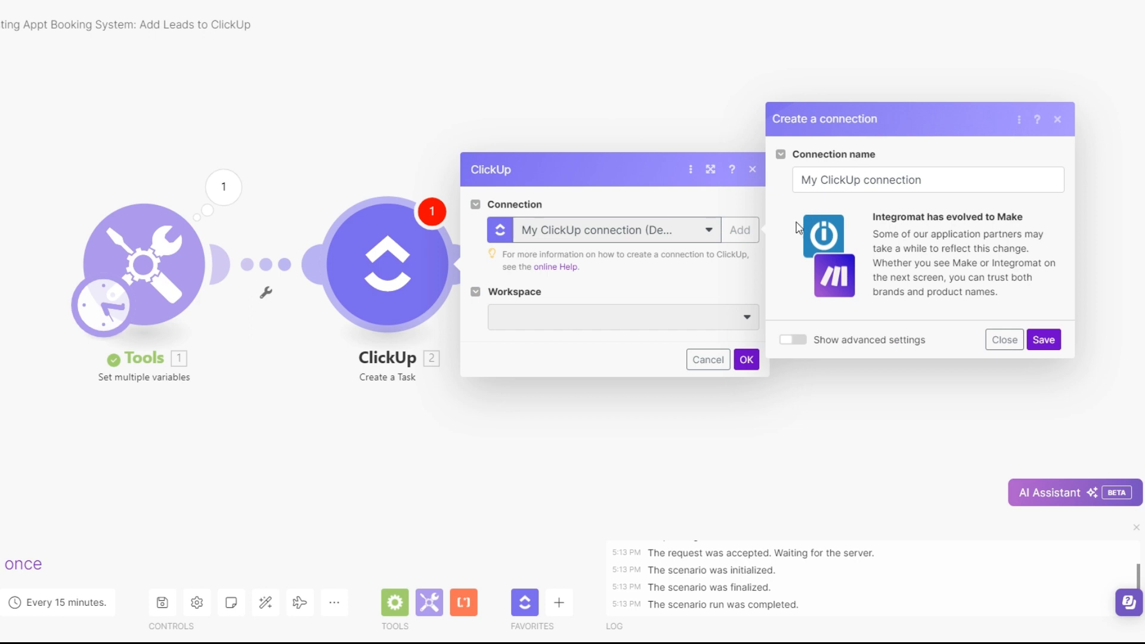
pyautogui.click(1043, 339)
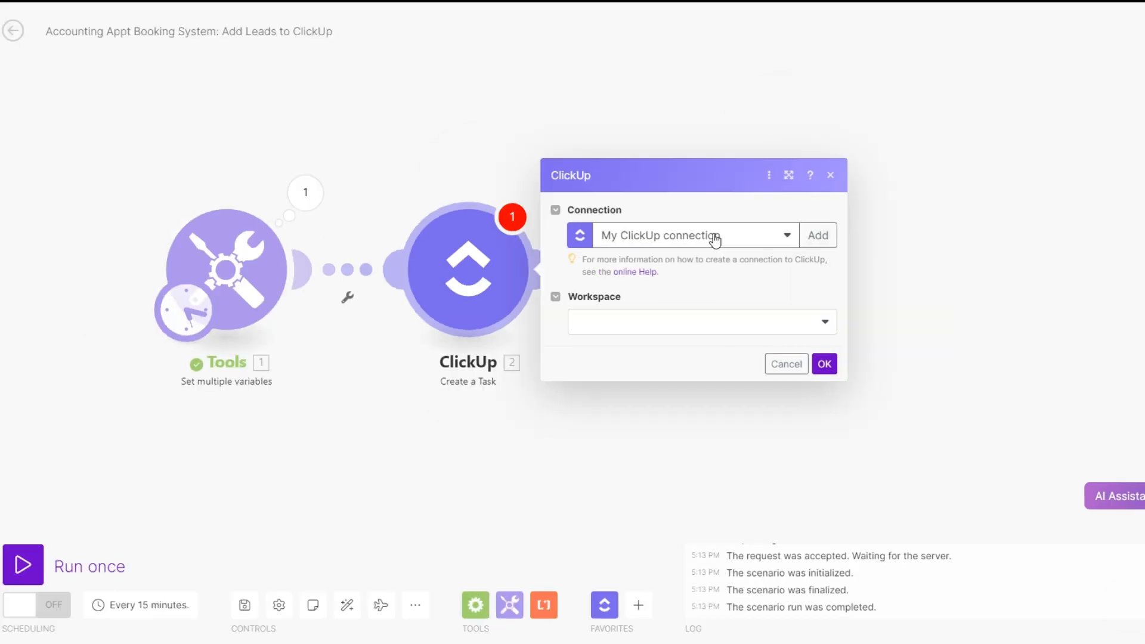
# Target the Accounting Booking System list in Luxe's Workspace, using the System Build space and Folderless Lists
pyautogui.click(690, 330)
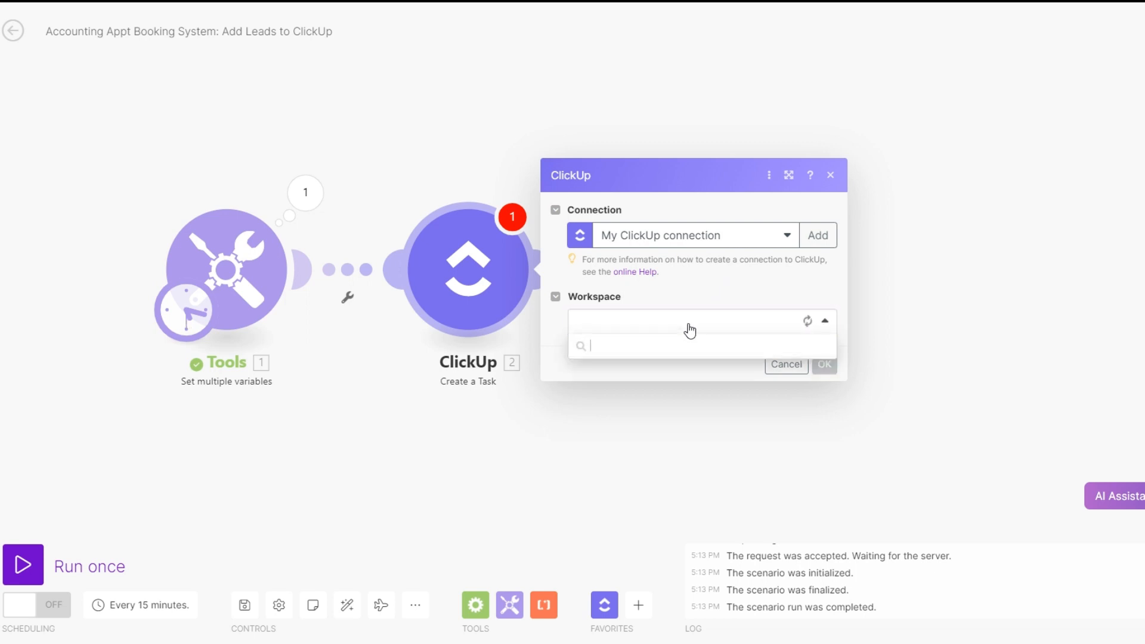
pyautogui.click(640, 350)
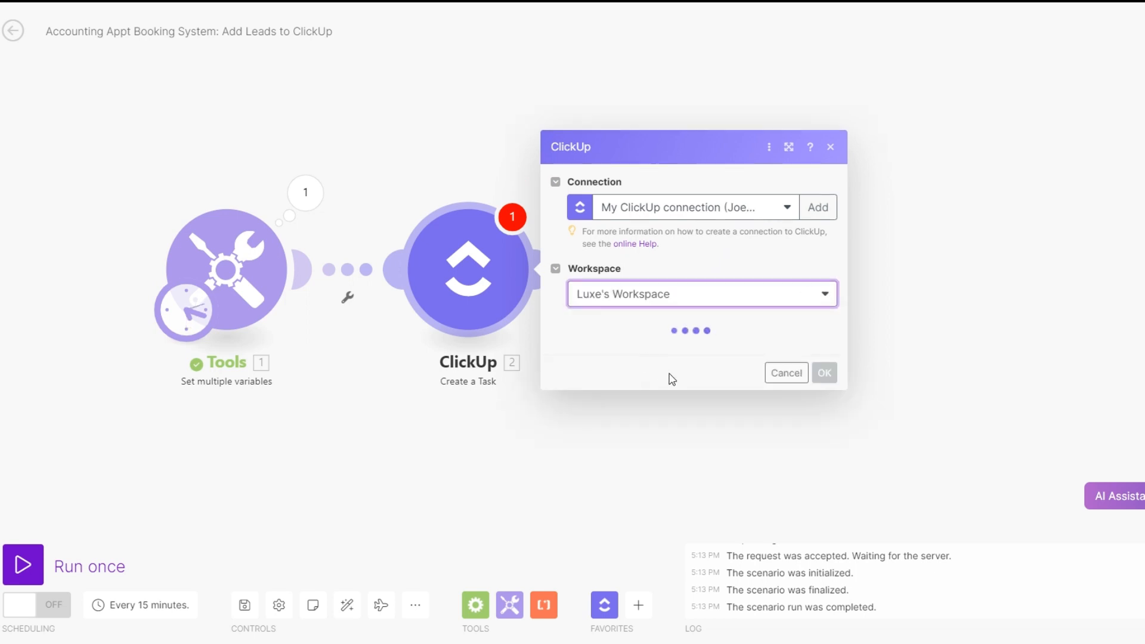
pyautogui.click(663, 361)
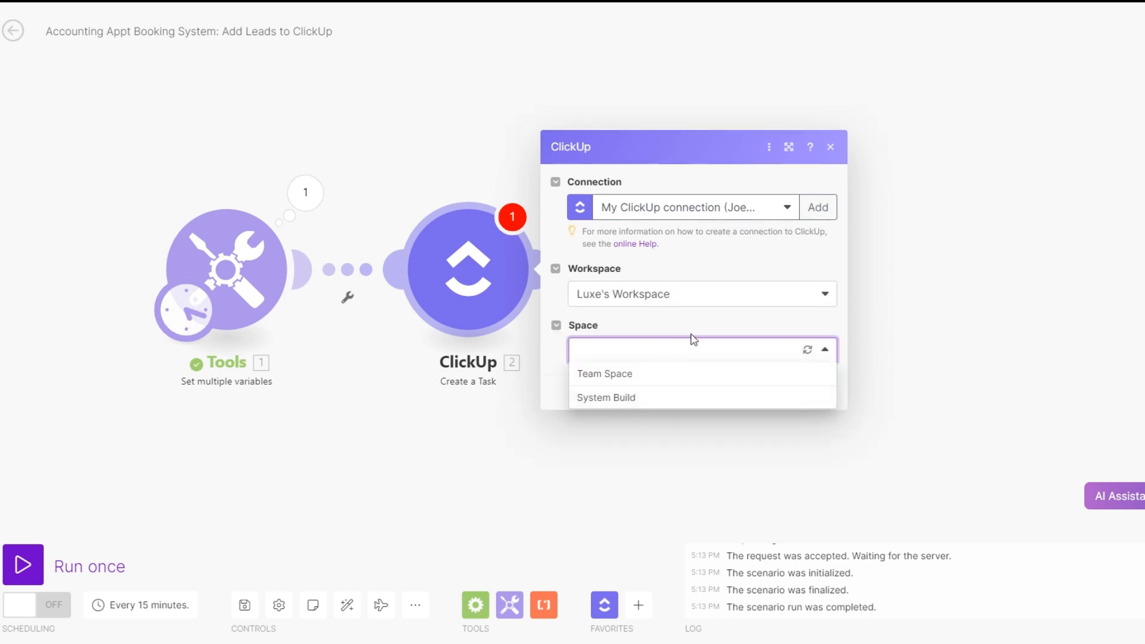
pyautogui.click(665, 406)
pyautogui.click(652, 388)
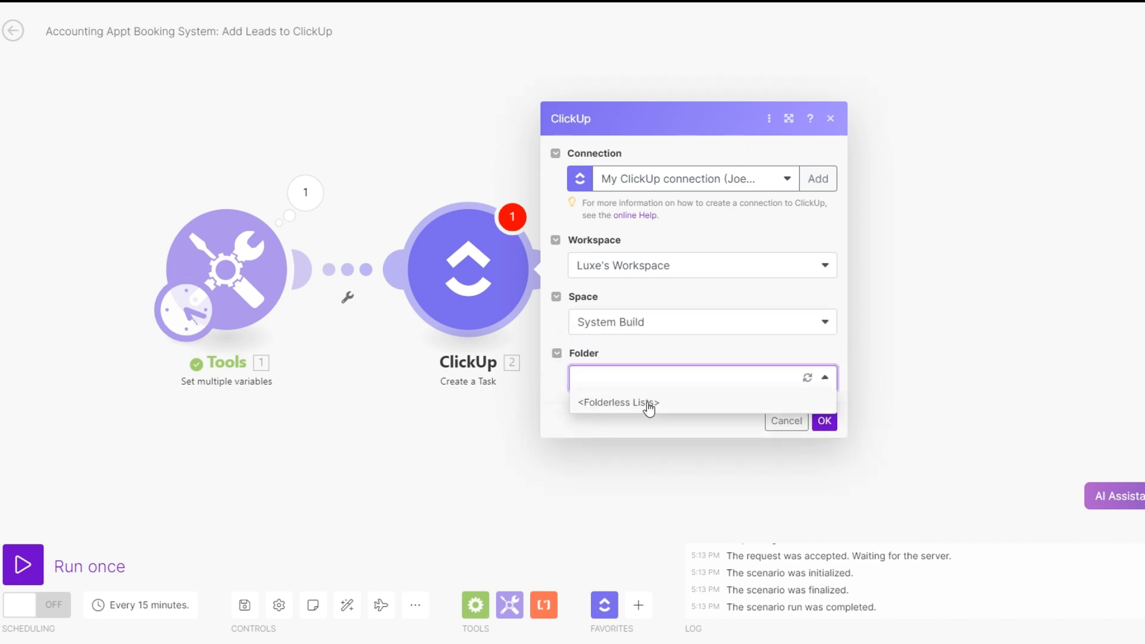
pyautogui.click(649, 403)
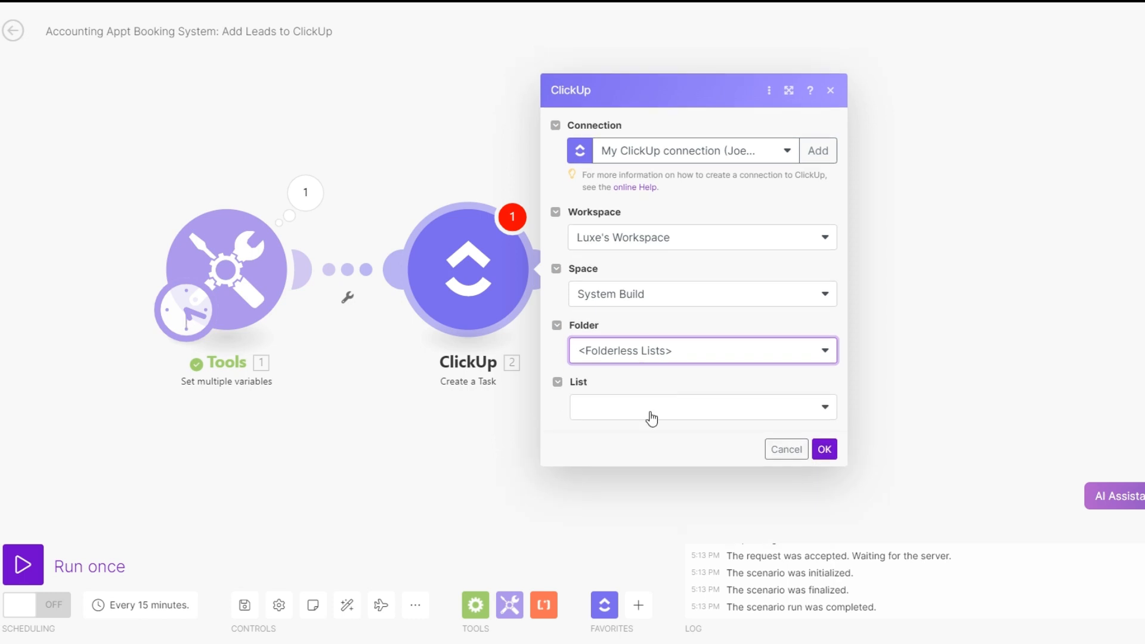
pyautogui.click(652, 418)
pyautogui.click(652, 438)
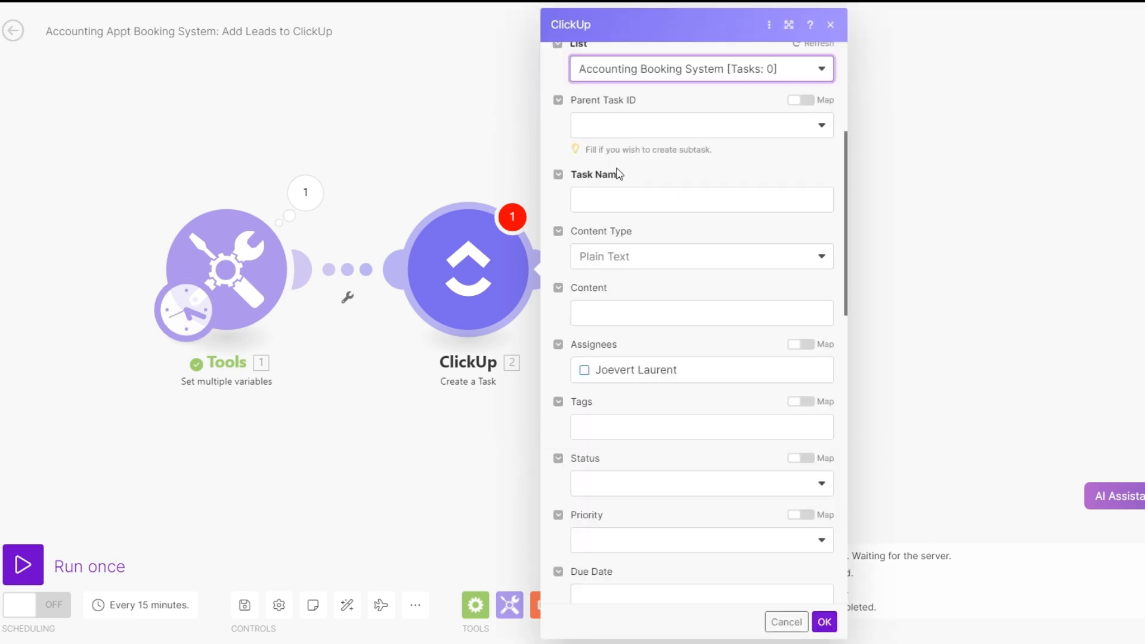
# Build the Task Name from the FirstName and LastName variables of the Tools module
pyautogui.click(651, 128)
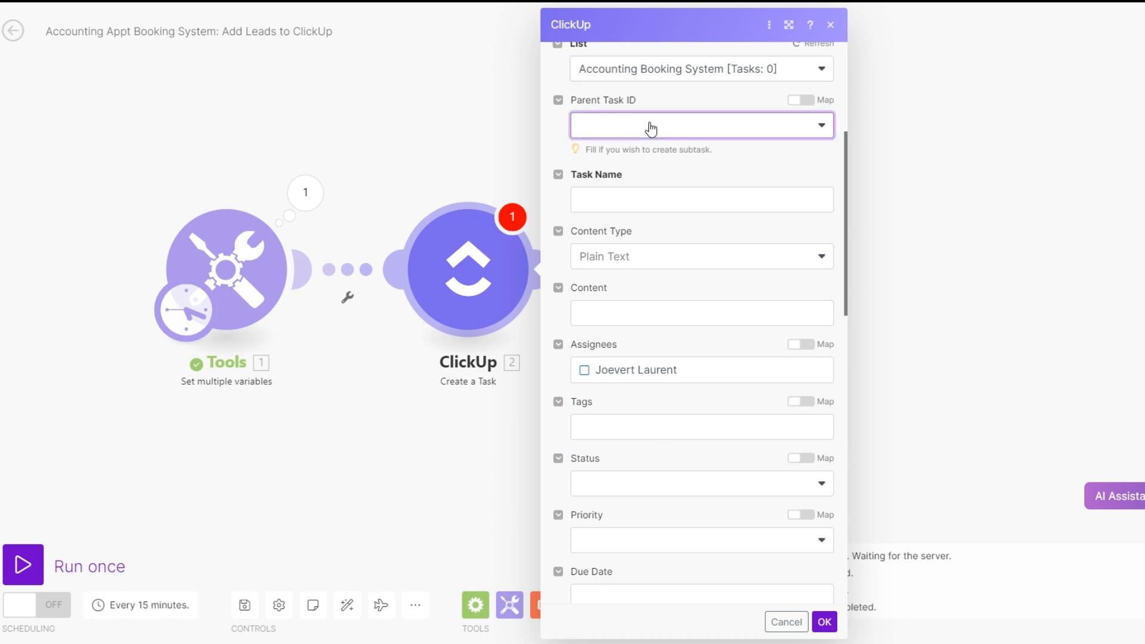
pyautogui.click(651, 128)
pyautogui.click(651, 206)
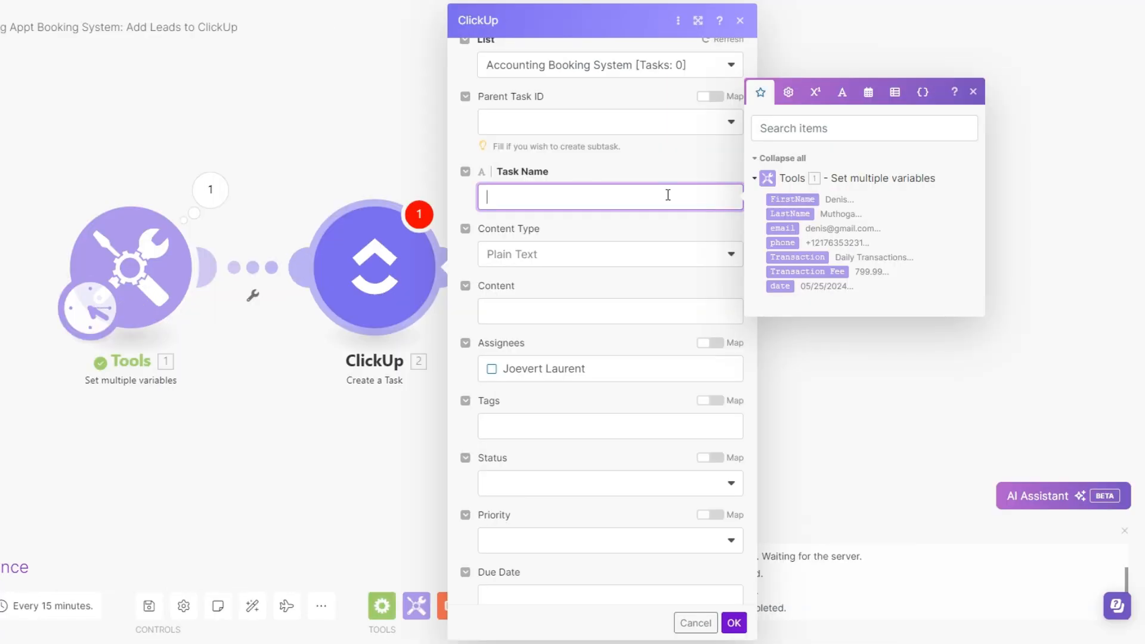
pyautogui.click(793, 200)
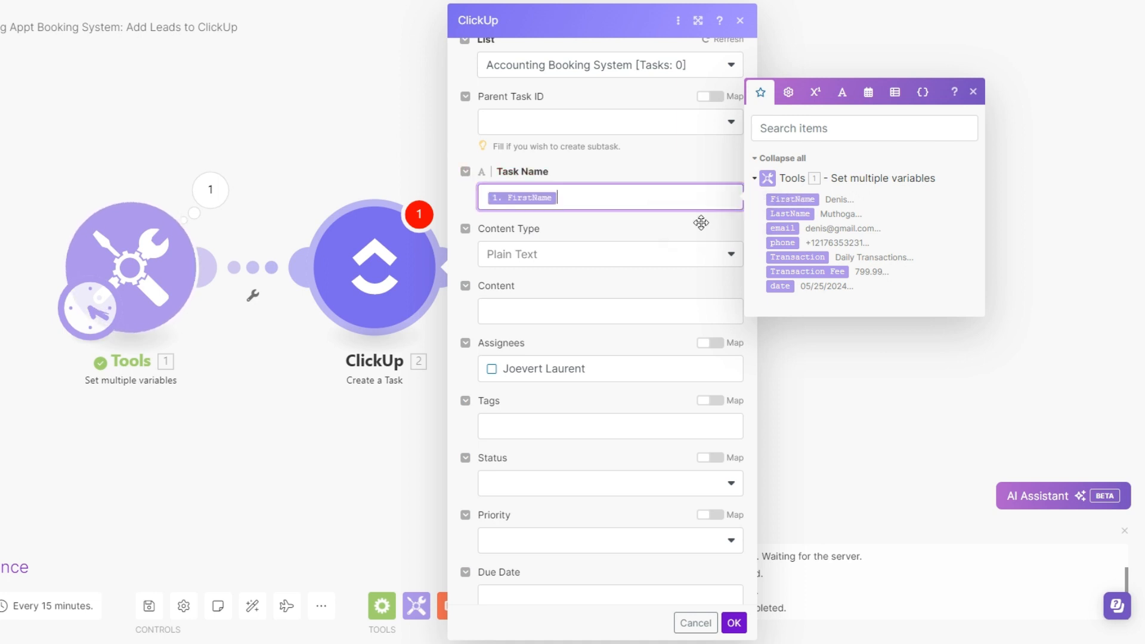
pyautogui.click(789, 213)
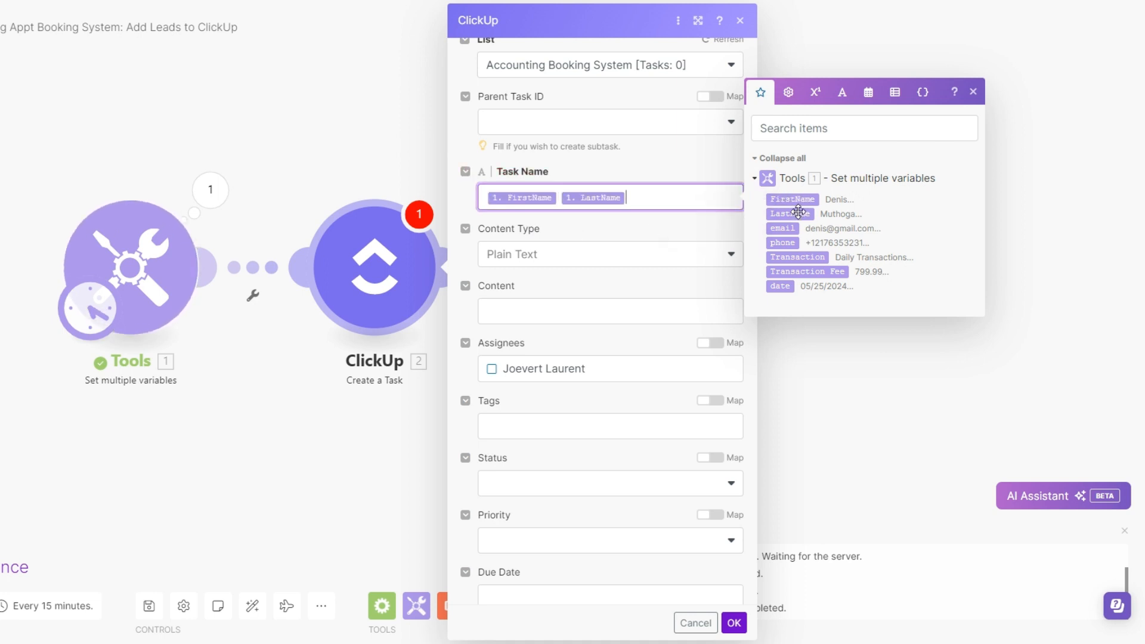
# Set the Due Date to a parseDate function on the date variable with the format MM/DD/YYYY
pyautogui.scroll(-6, 552, 238)
pyautogui.click(550, 187)
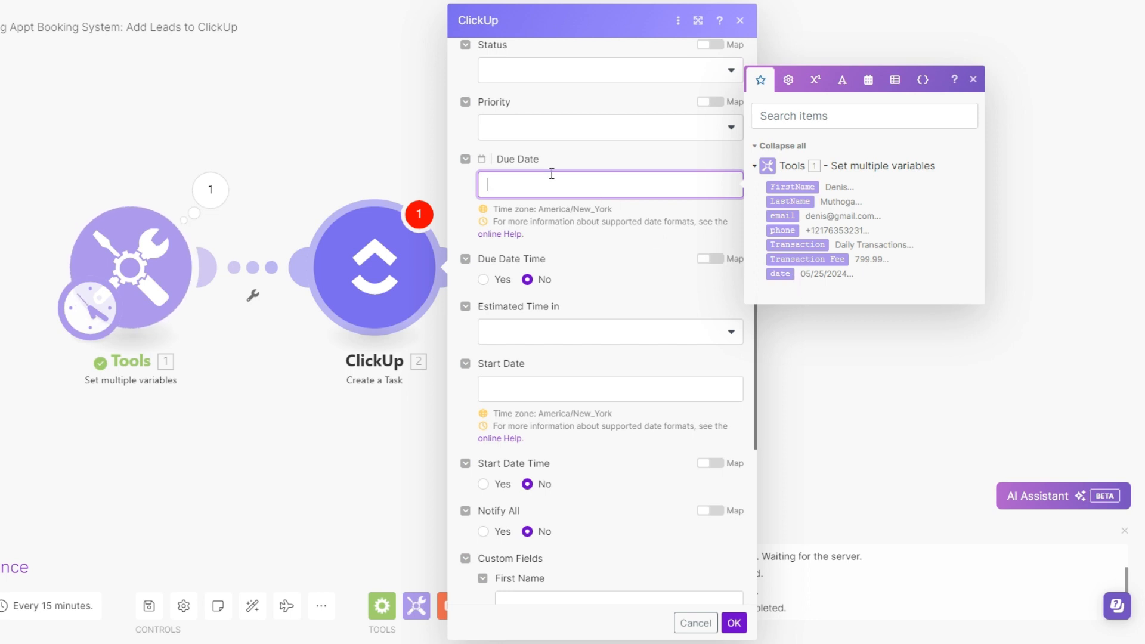
pyautogui.click(868, 80)
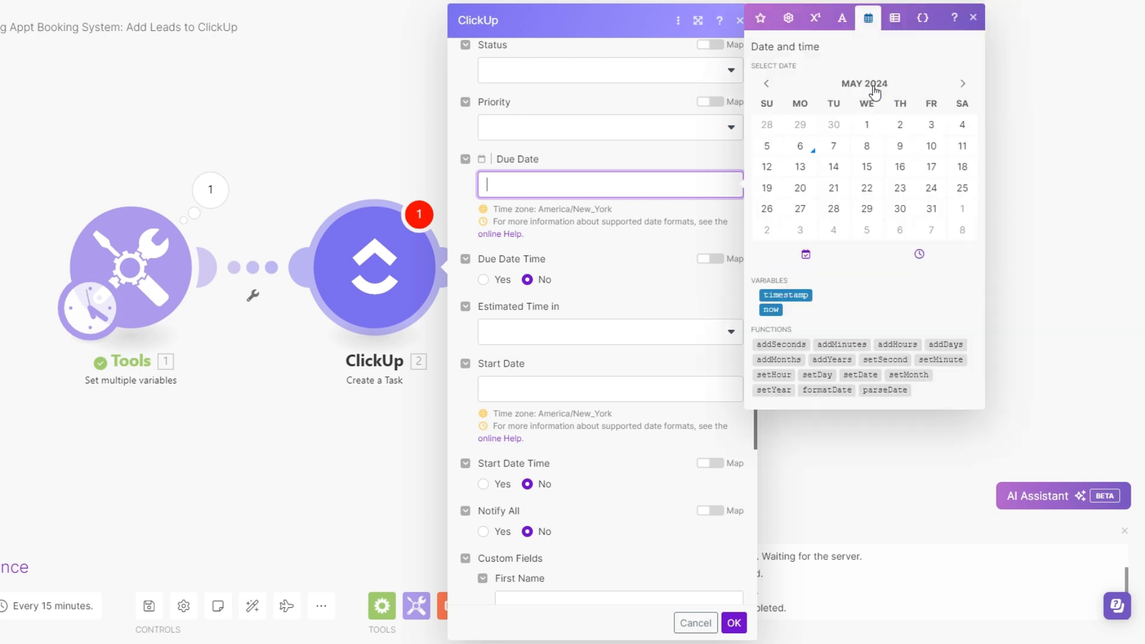
pyautogui.click(884, 389)
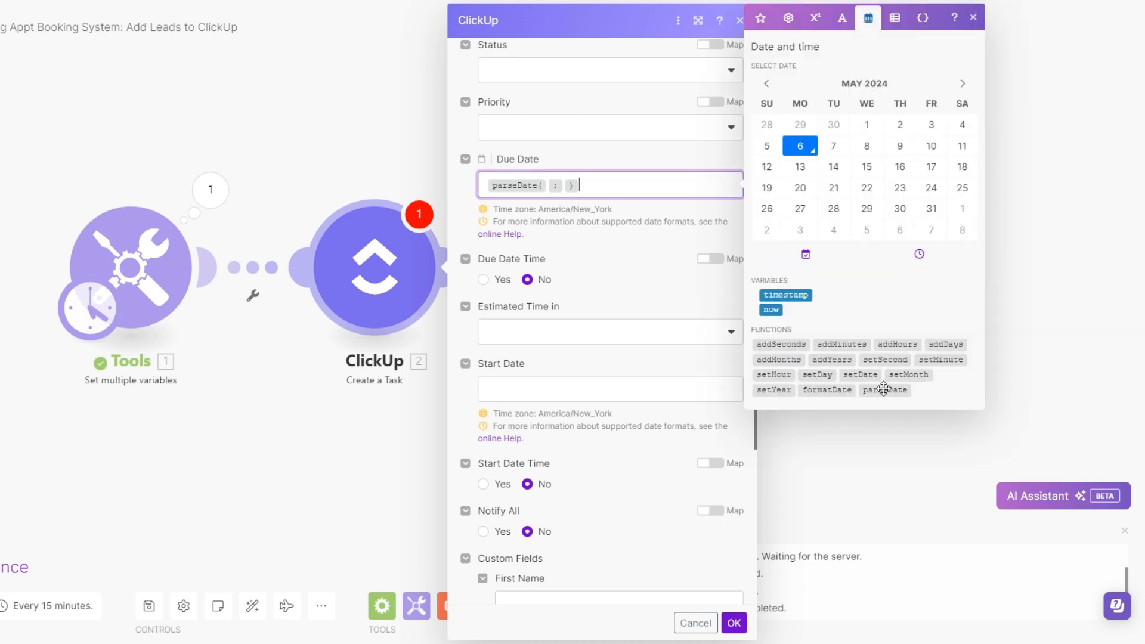
pyautogui.click(548, 186)
pyautogui.click(760, 18)
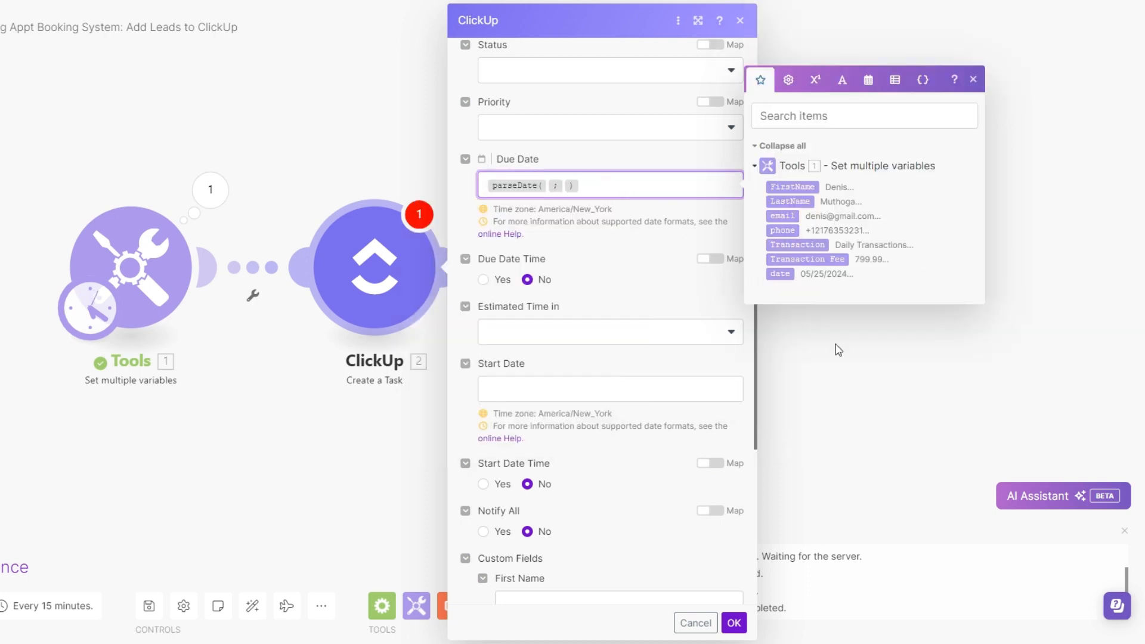
pyautogui.click(781, 273)
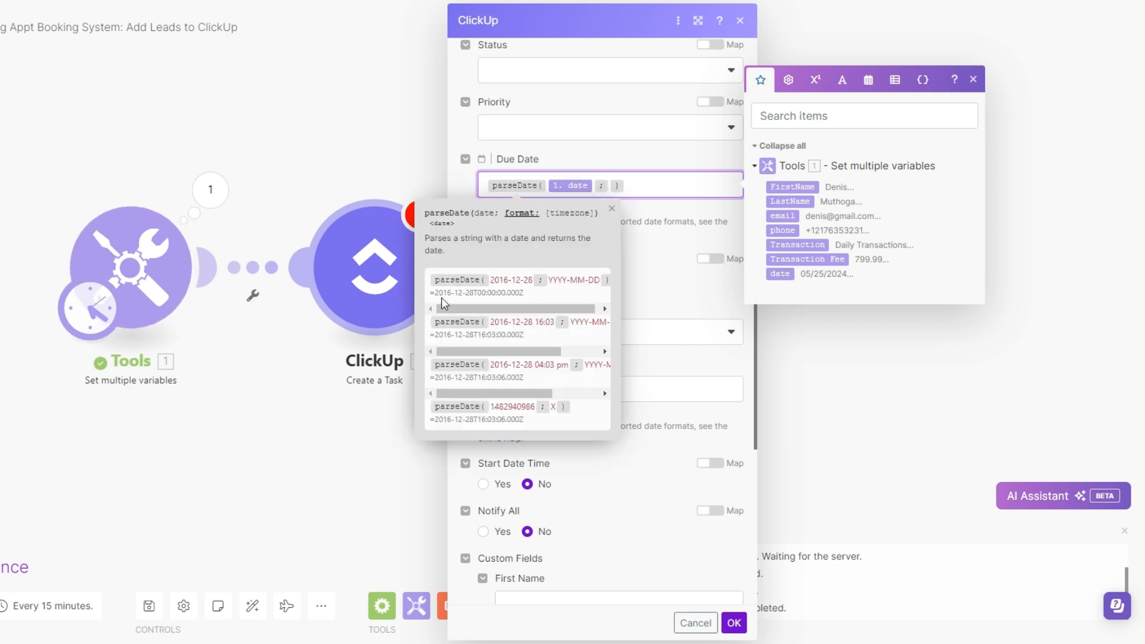
pyautogui.click(611, 186)
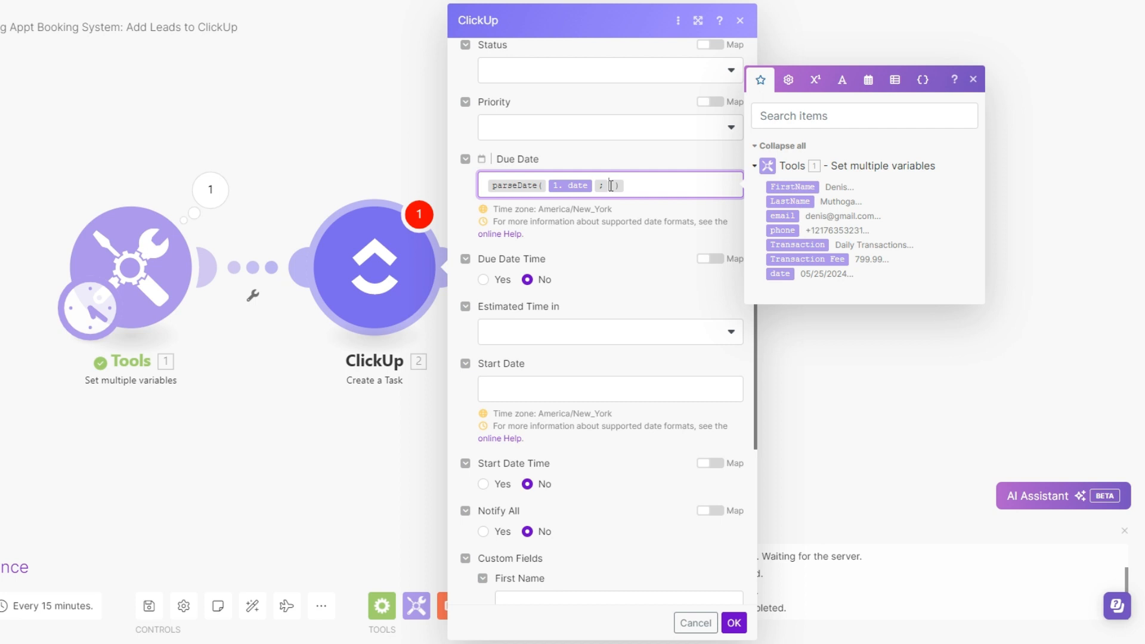
pyautogui.write('MM ')
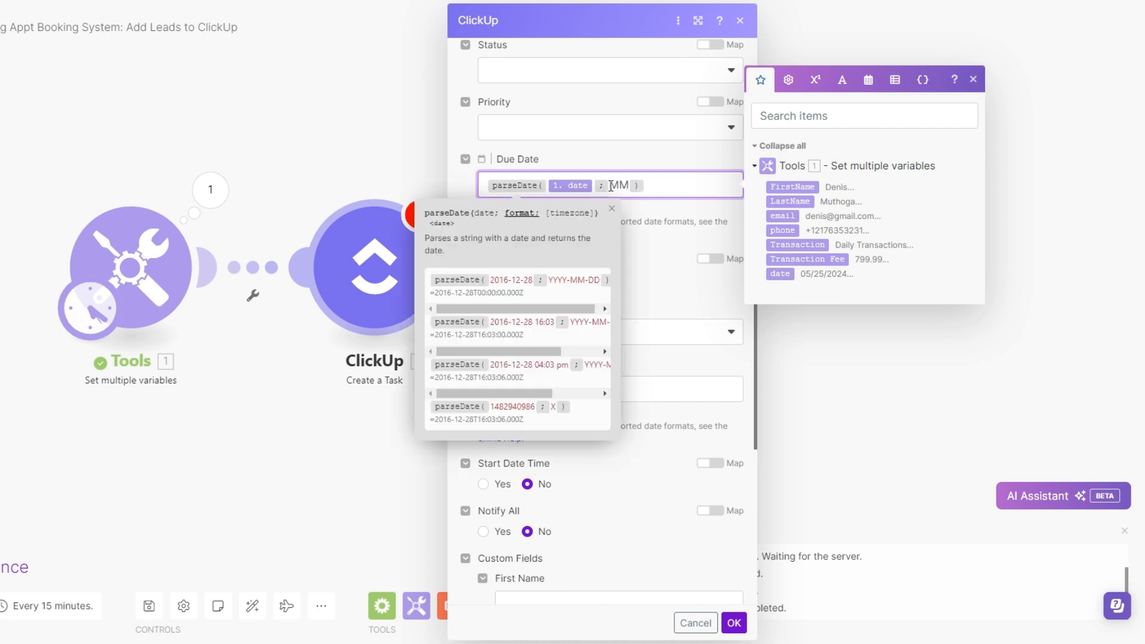
pyautogui.write('/DD/YYYY')
# Paste the copied date value into the task's Start Date
pyautogui.scroll(-3, 596, 227)
pyautogui.click(560, 253)
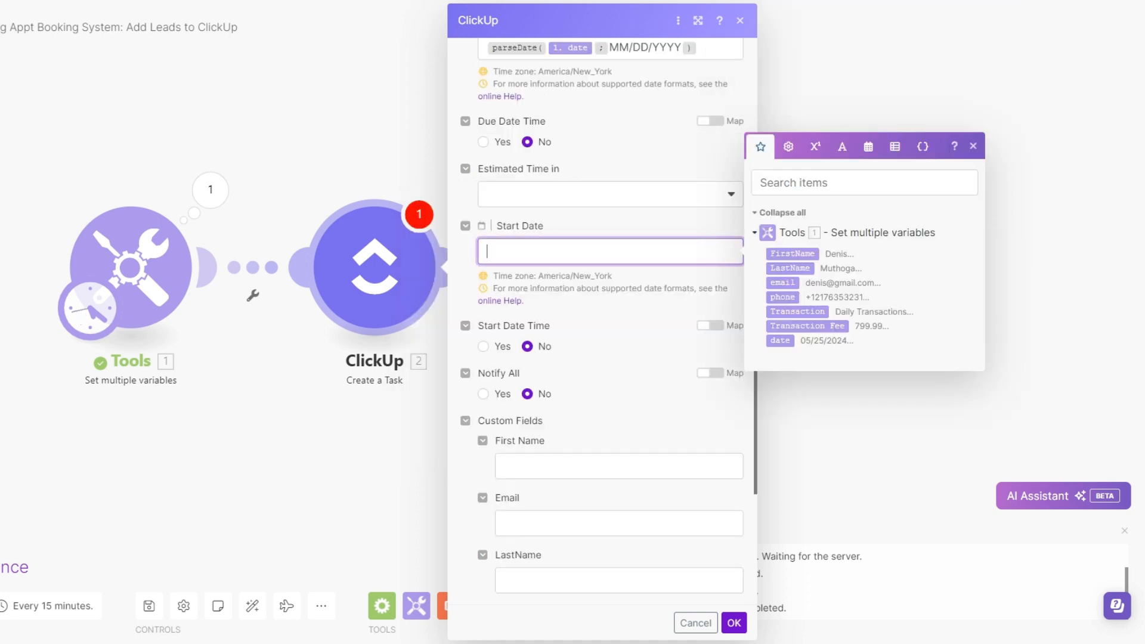
pyautogui.write('05/12/2024')
# Map the LastName, Email Address, FirstName and Phone Number custom fields to their matching Tools variables
pyautogui.click(632, 337)
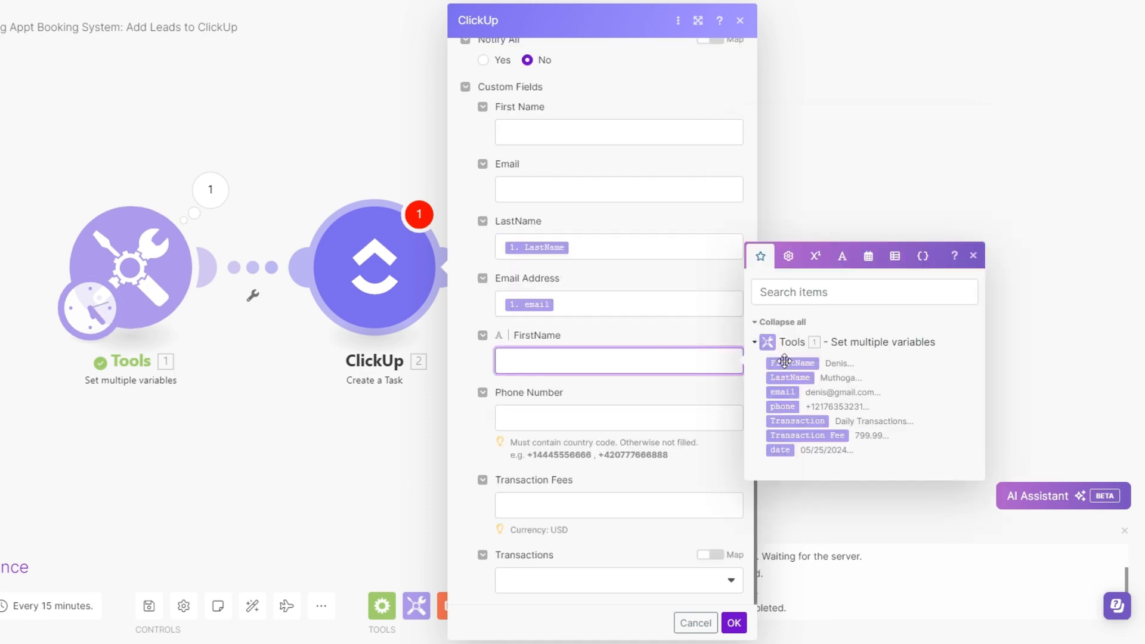
pyautogui.click(780, 364)
pyautogui.click(537, 418)
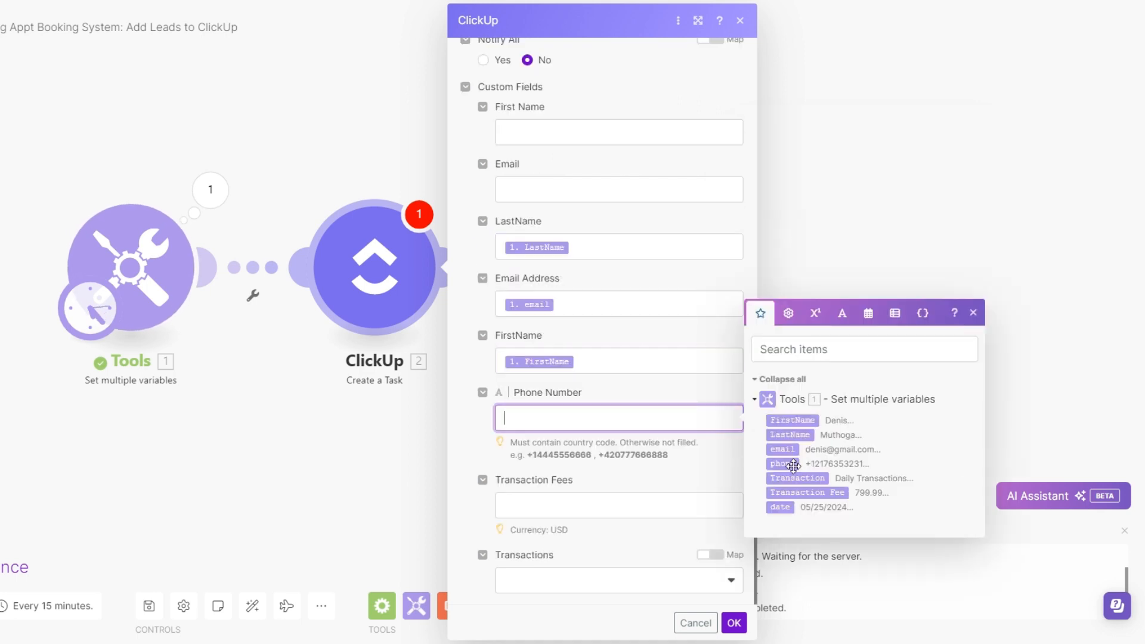
pyautogui.click(774, 462)
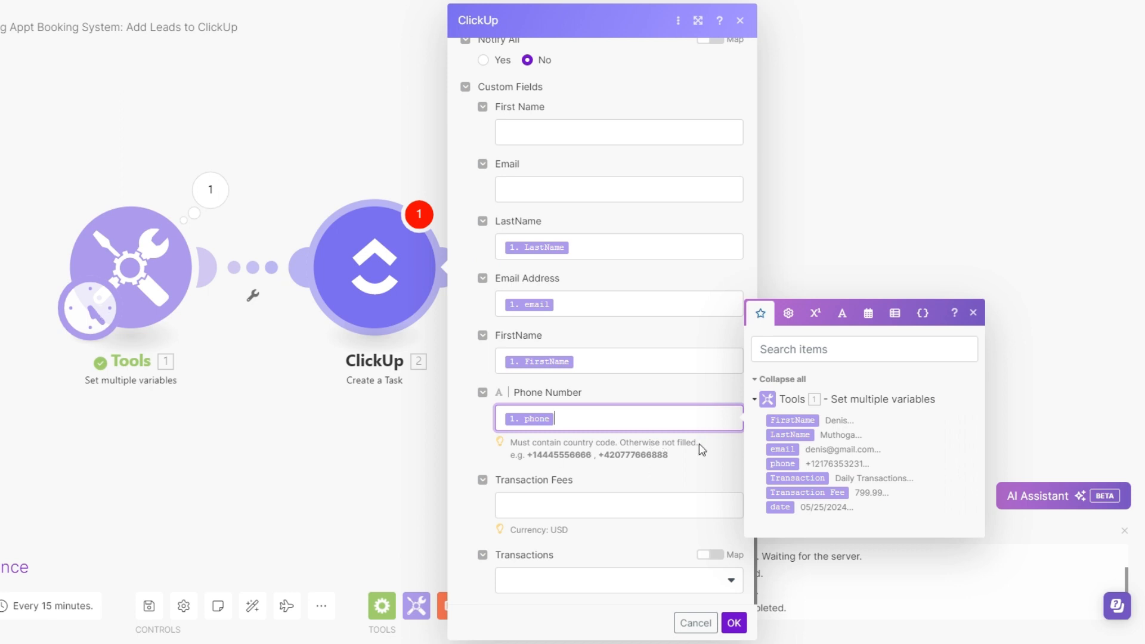
# Set the Transaction Fees custom field to 799.00 and check the options offered for Transactions
pyautogui.click(602, 486)
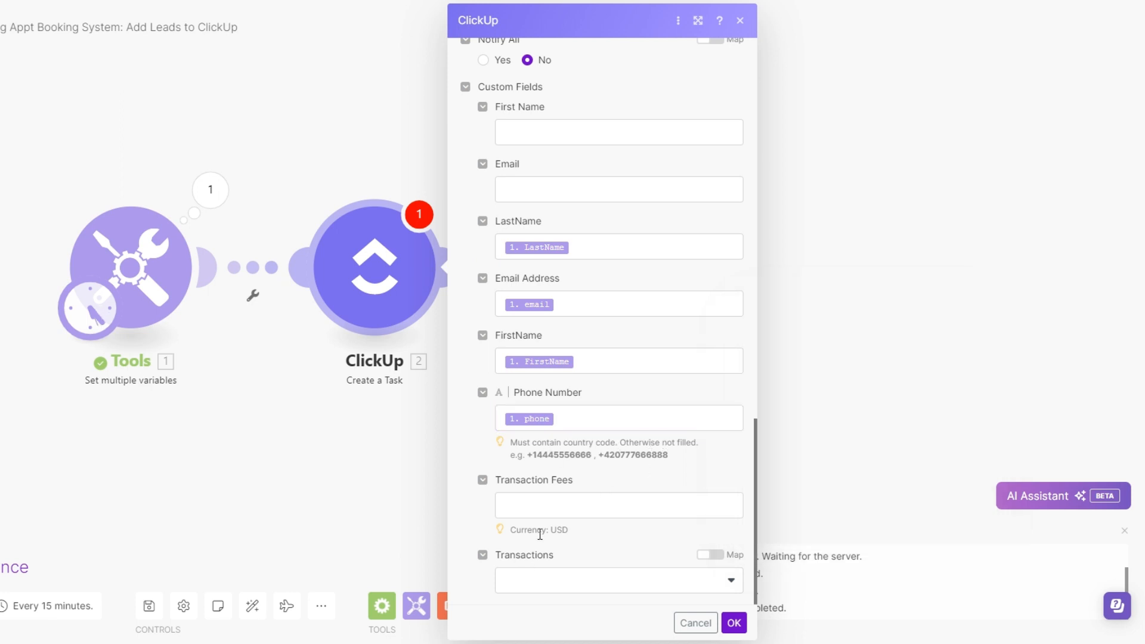
pyautogui.click(538, 587)
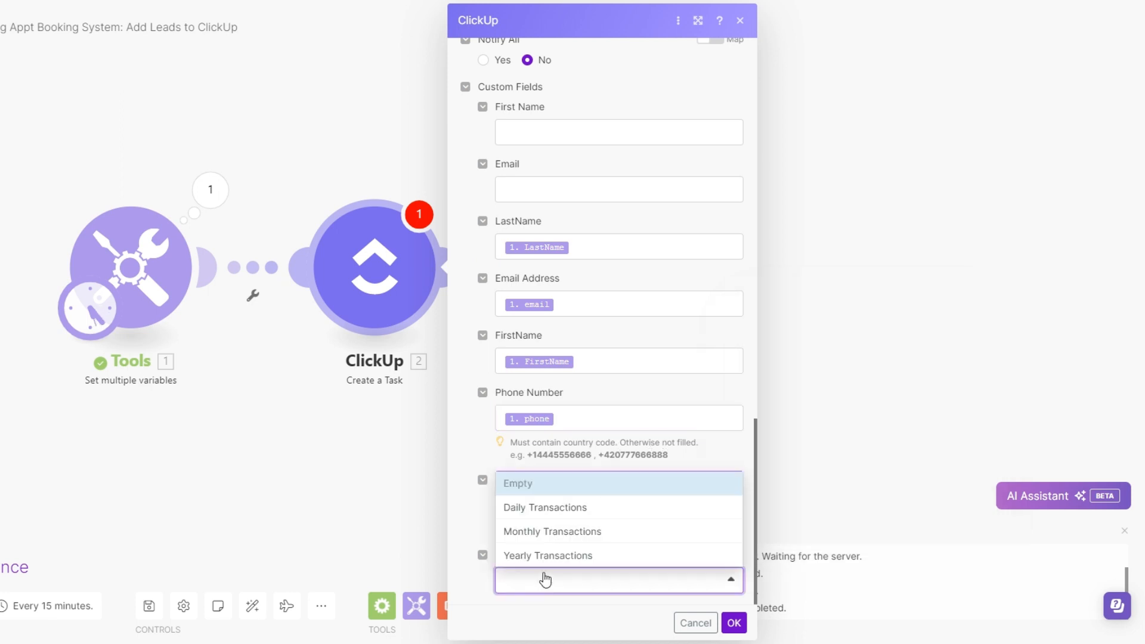
pyautogui.click(482, 520)
pyautogui.click(557, 504)
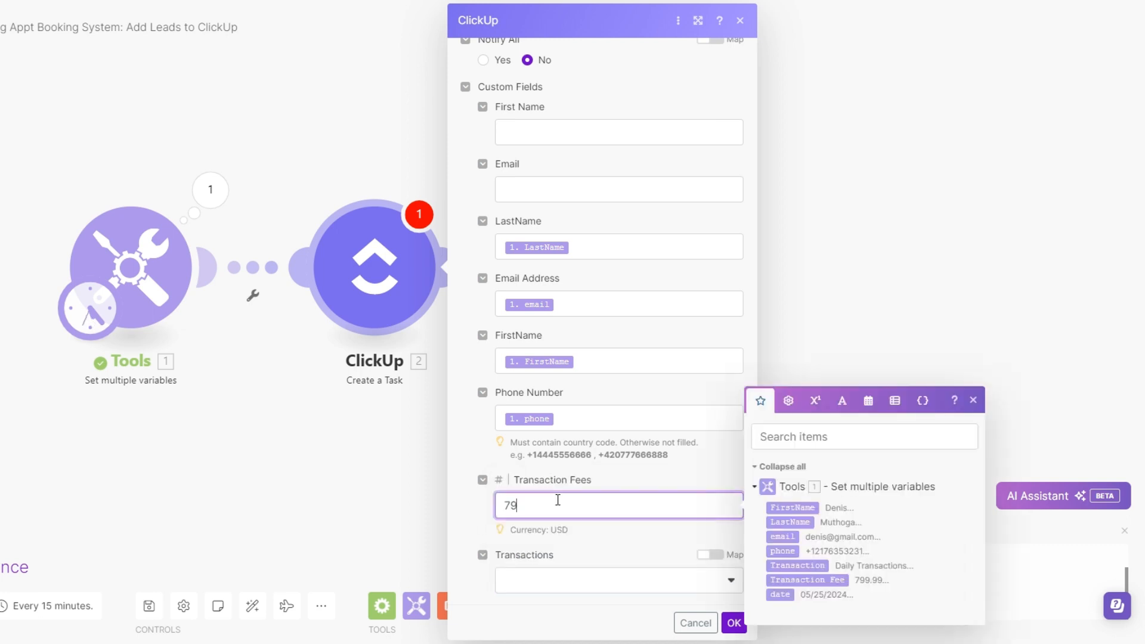
pyautogui.write('799.00')
pyautogui.click(625, 581)
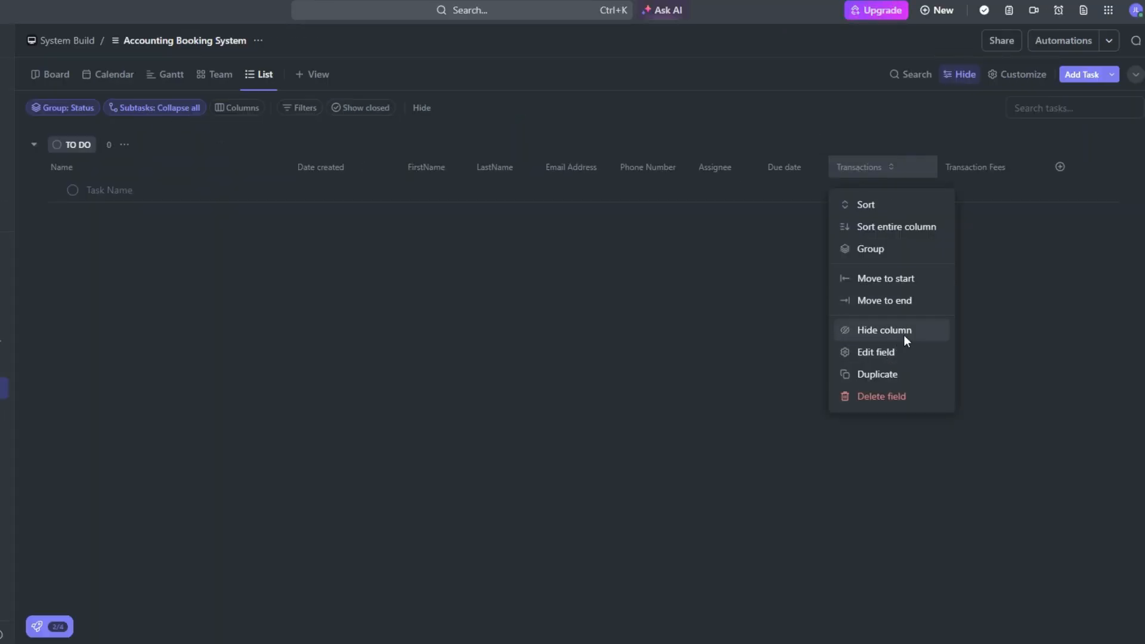
# Switch to ClickUp and edit the Transactions dropdown field, renaming its three options to Daily, Monthly and Yearly
pyautogui.click(895, 352)
pyautogui.click(942, 361)
pyautogui.moveTo(941, 360); pyautogui.dragTo(891, 363)
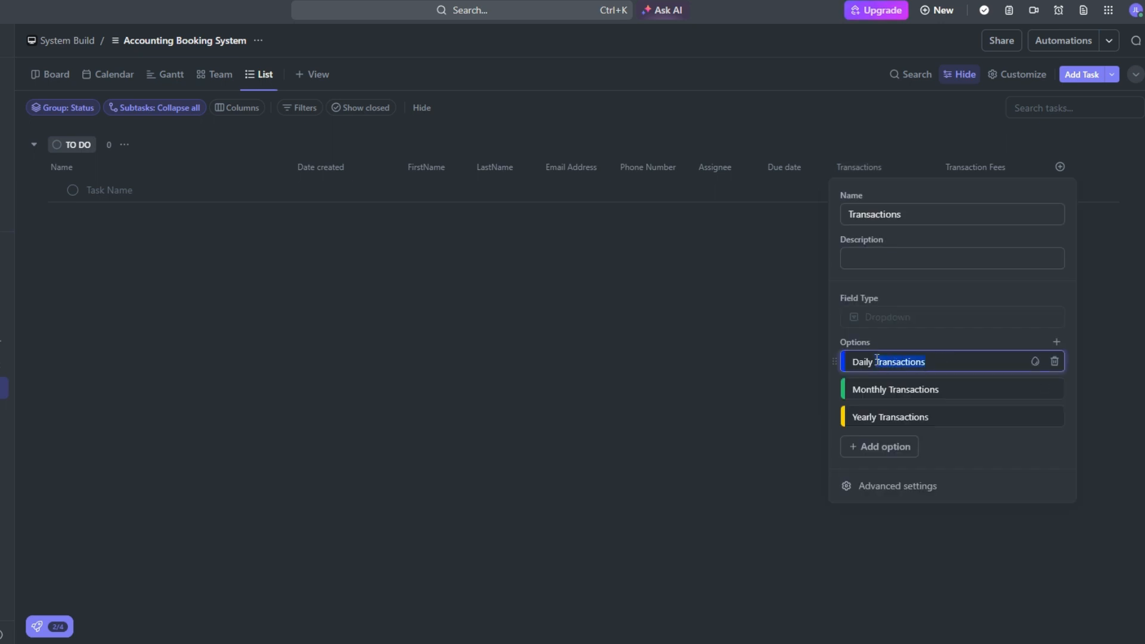
pyautogui.press('BackSpace')
pyautogui.click(933, 390)
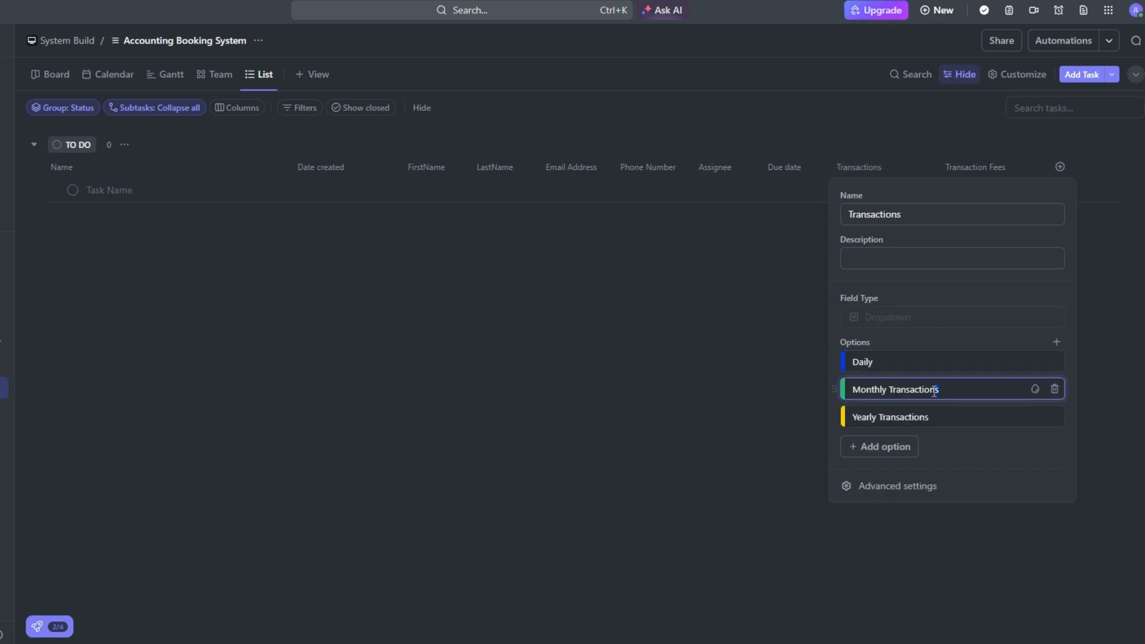
pyautogui.moveTo(937, 392); pyautogui.dragTo(881, 417)
pyautogui.press('BackSpace')
pyautogui.click(930, 417)
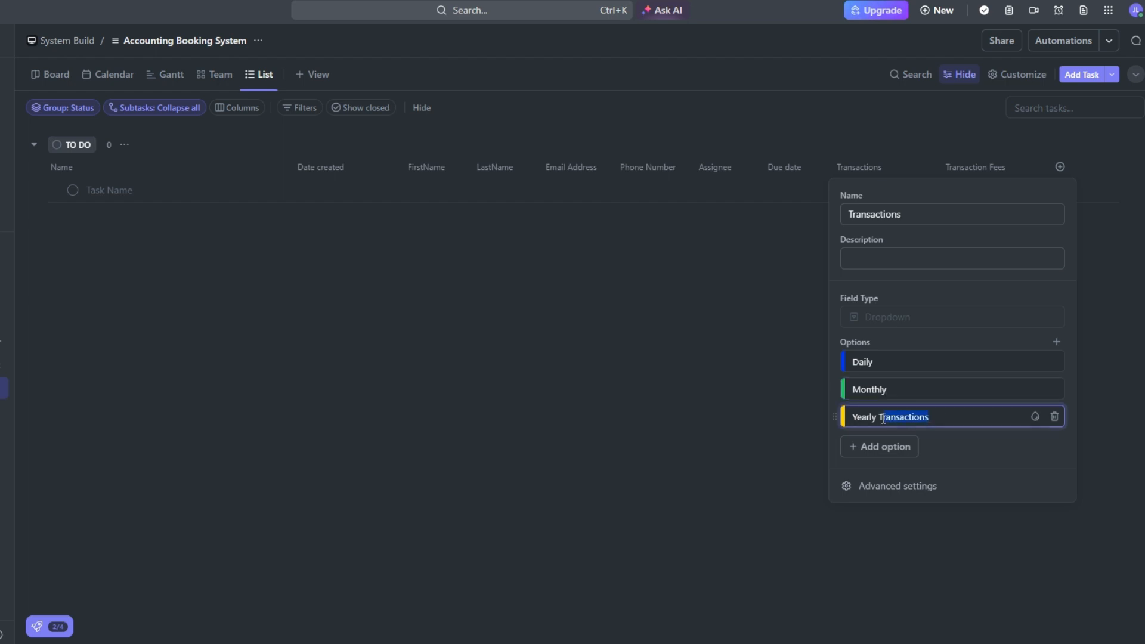
pyautogui.press('BackSpace')
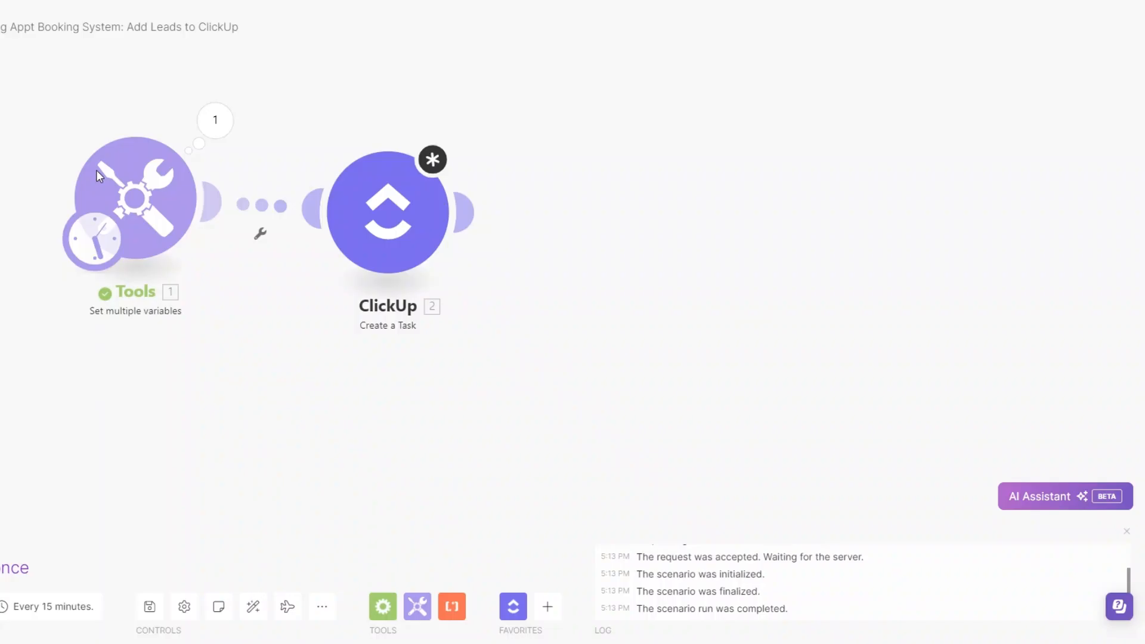
# Switch to Make and shorten the value of the Transaction variable in the Tools module to Daily
pyautogui.click(158, 192)
pyautogui.scroll(-7, 380, 366)
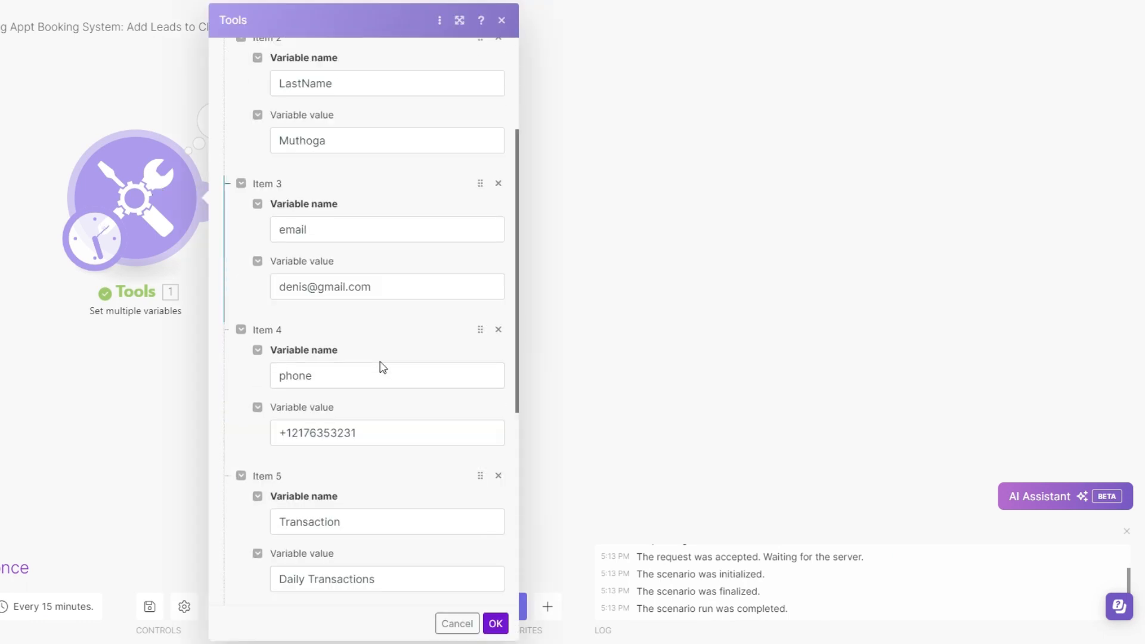
pyautogui.click(306, 350)
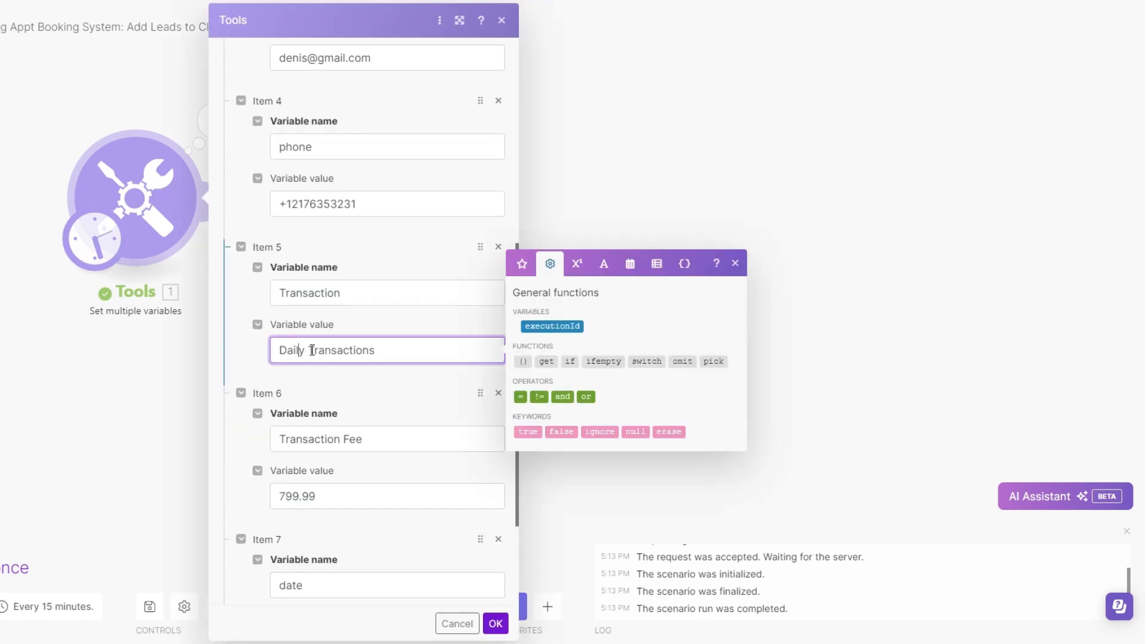
pyautogui.moveTo(381, 352); pyautogui.dragTo(311, 354)
pyautogui.press('BackSpace')
pyautogui.scroll(-2, 371, 270)
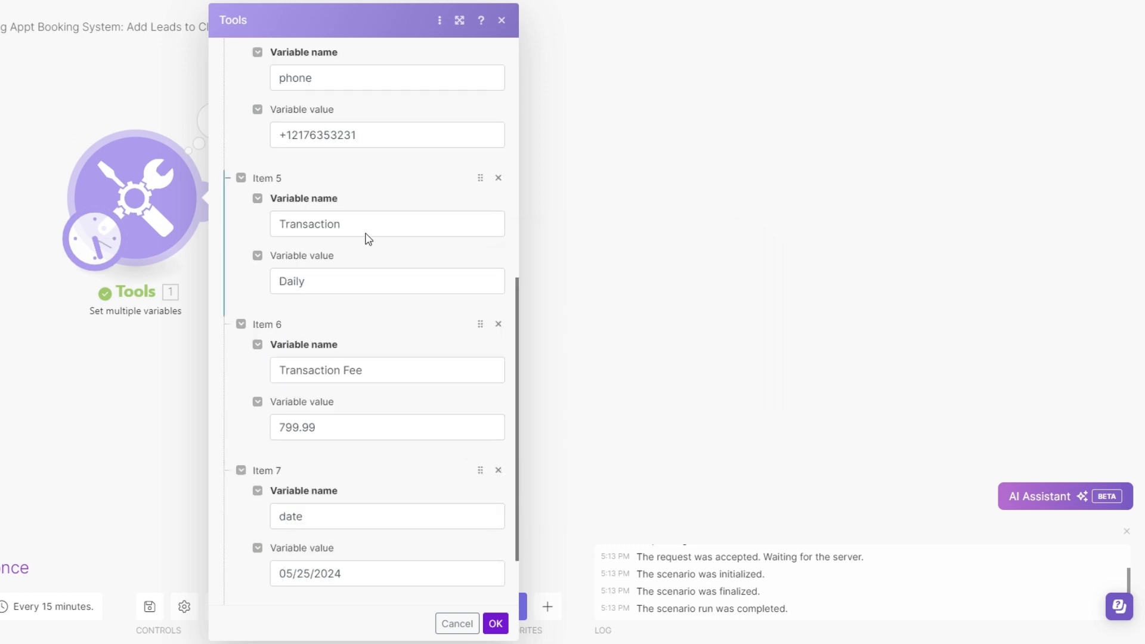
# Rename the Transaction variable to Transactions and save the Tools module's settings
pyautogui.click(363, 224)
pyautogui.click(267, 282)
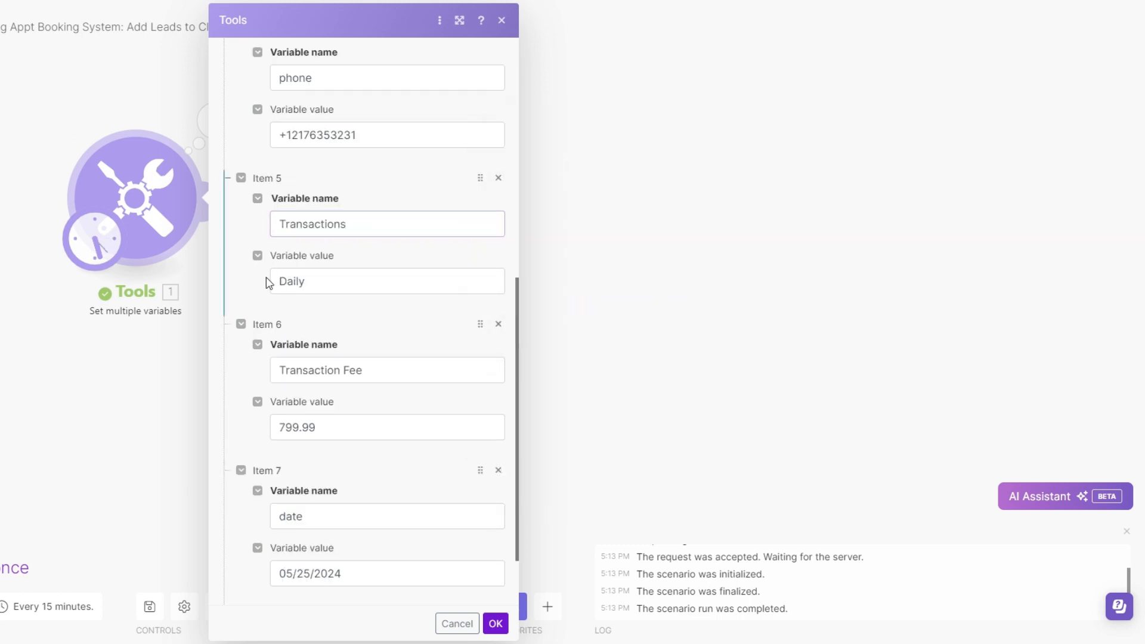
pyautogui.scroll(-2, 346, 503)
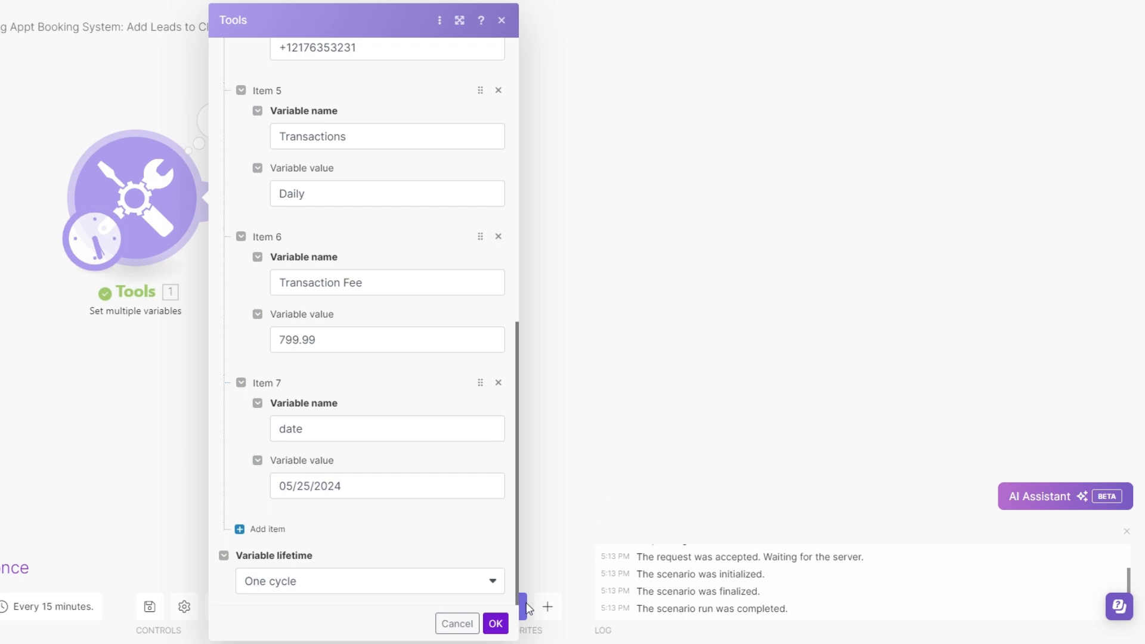
pyautogui.click(495, 624)
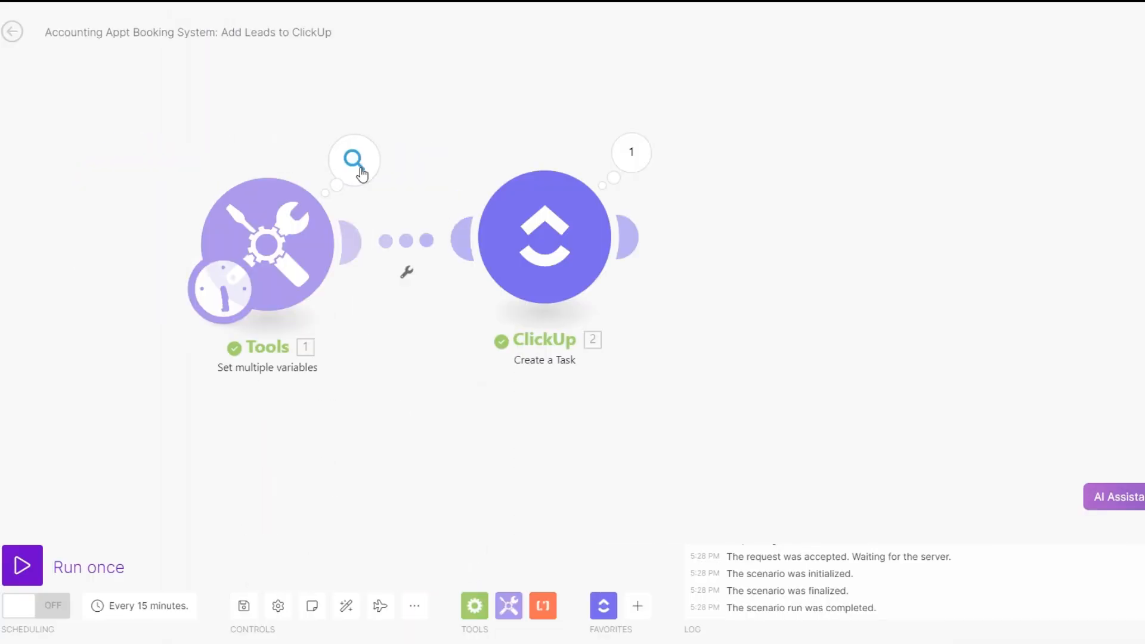
# Inspect the output bundles of the Tools and ClickUp modules from the last scenario run
pyautogui.click(354, 160)
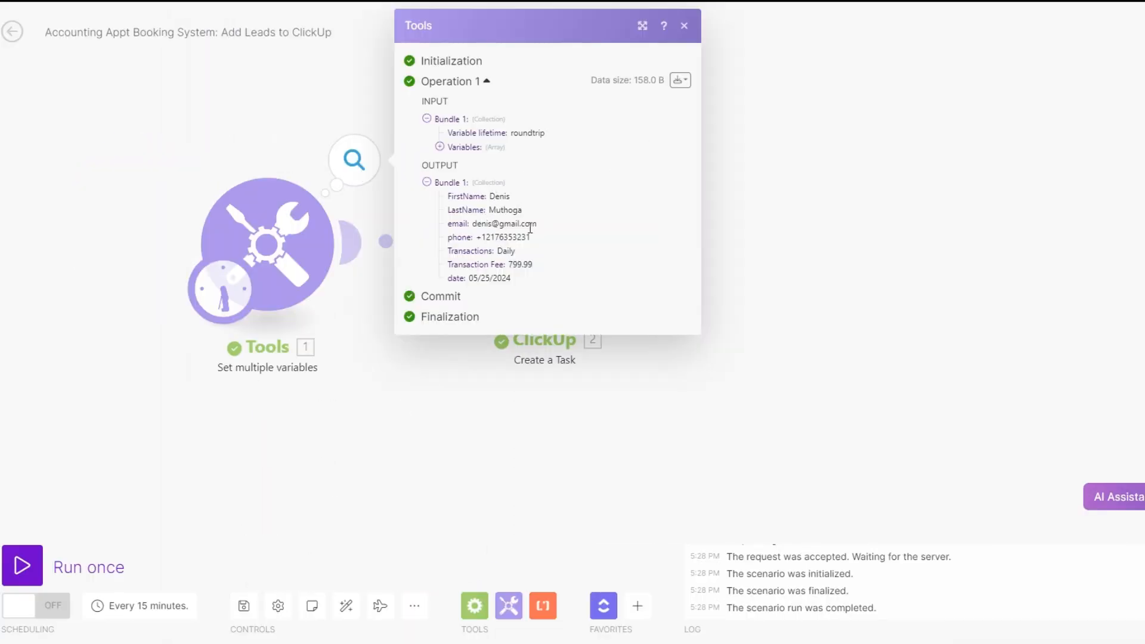
pyautogui.moveTo(498, 250); pyautogui.dragTo(538, 273)
pyautogui.click(508, 277)
pyautogui.click(444, 393)
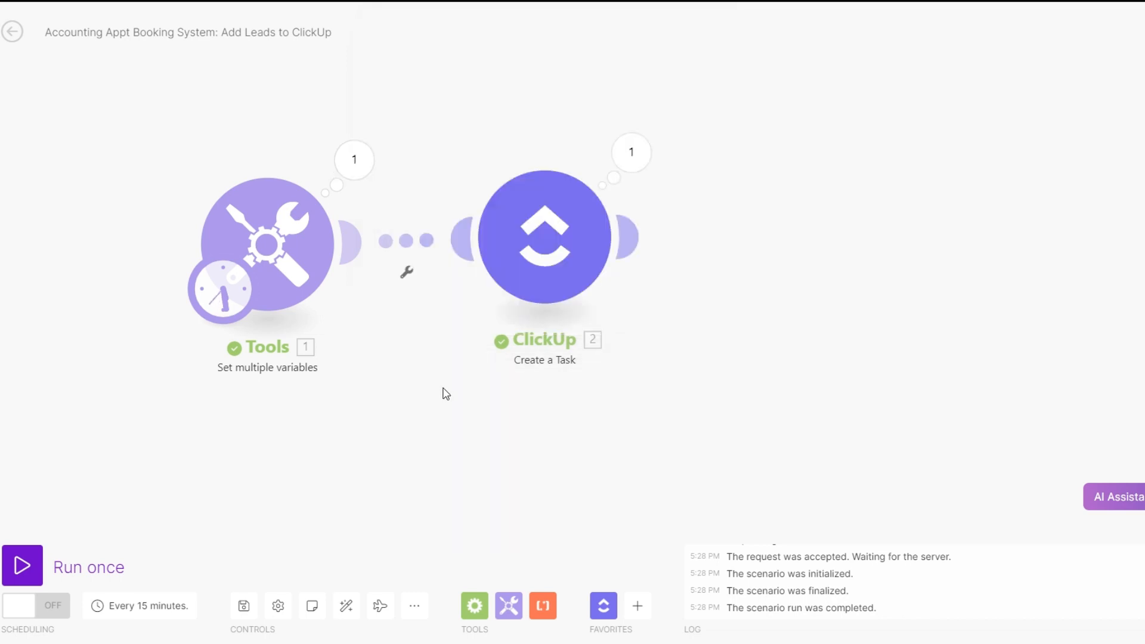
pyautogui.click(631, 156)
pyautogui.scroll(-5, 771, 374)
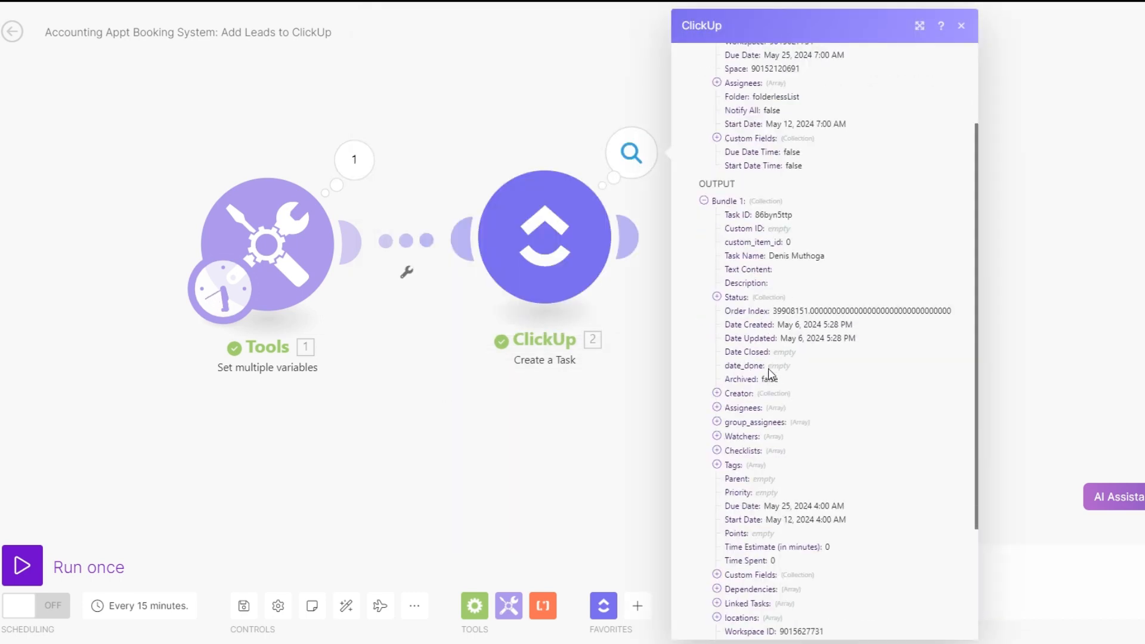
pyautogui.scroll(1, 771, 373)
# In the ClickUp Create a Task module, set the Transactions custom field to Daily and turn on mapping to expose its option ID
pyautogui.click(550, 238)
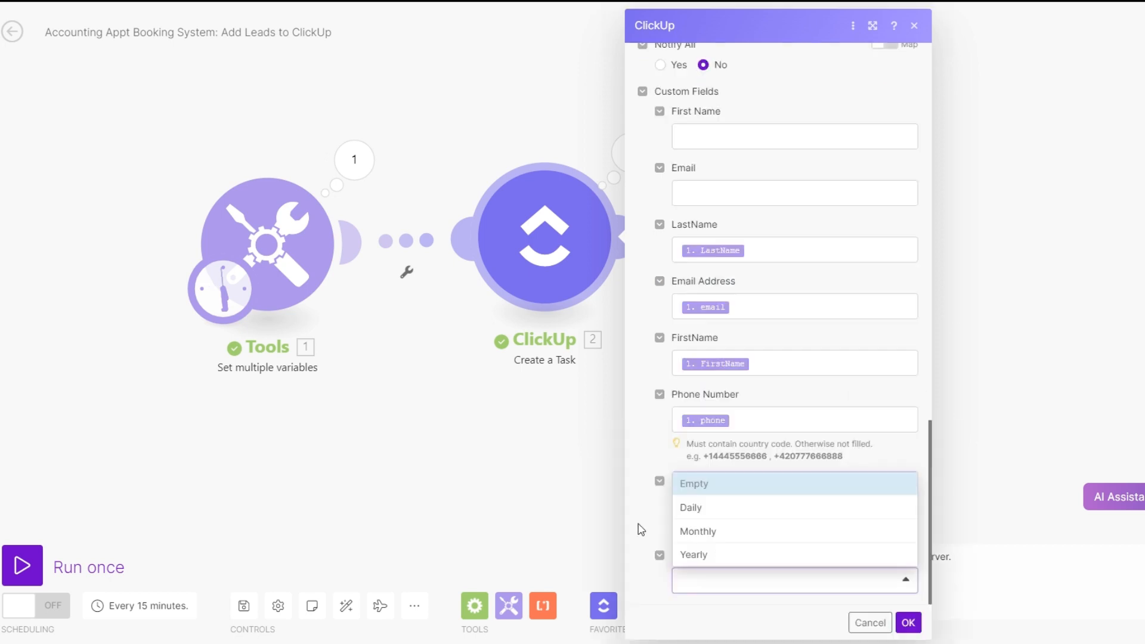
pyautogui.click(639, 530)
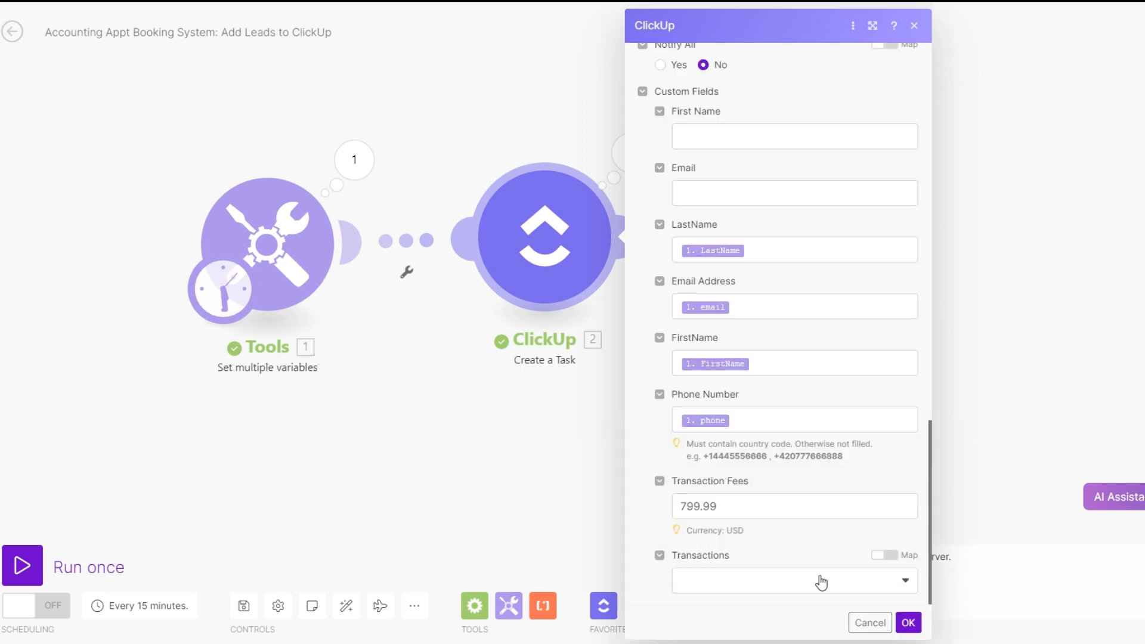
pyautogui.click(805, 589)
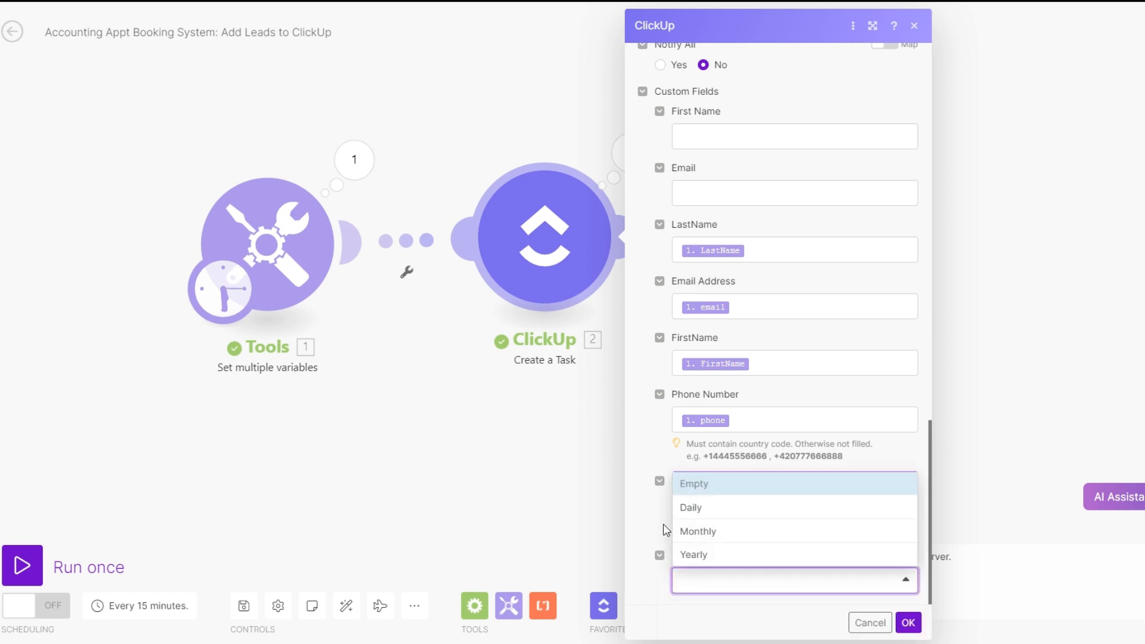
pyautogui.click(712, 515)
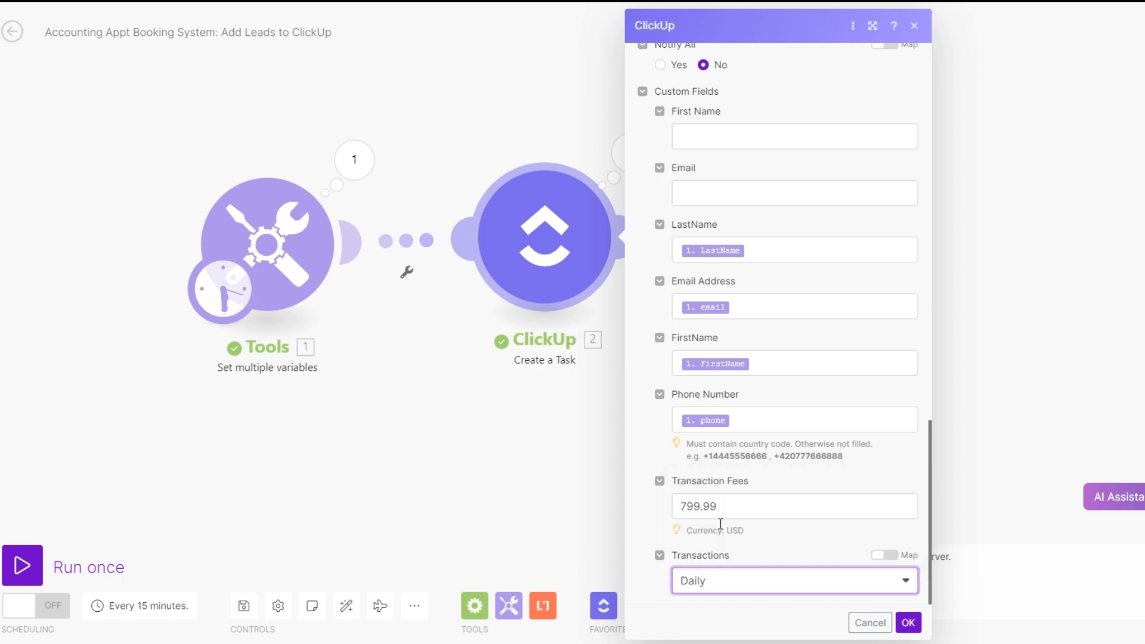
pyautogui.click(884, 555)
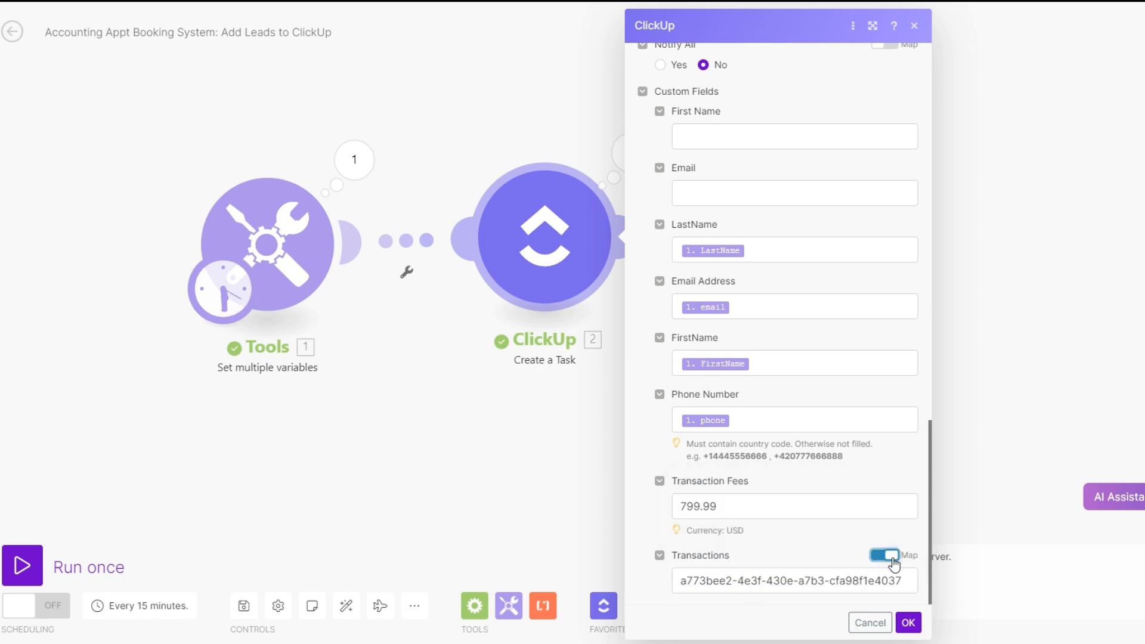
# Insert a switch function before the Daily option ID, using the Tools Transactions variable as its expression
pyautogui.moveTo(810, 583); pyautogui.dragTo(603, 582)
pyautogui.click(602, 582)
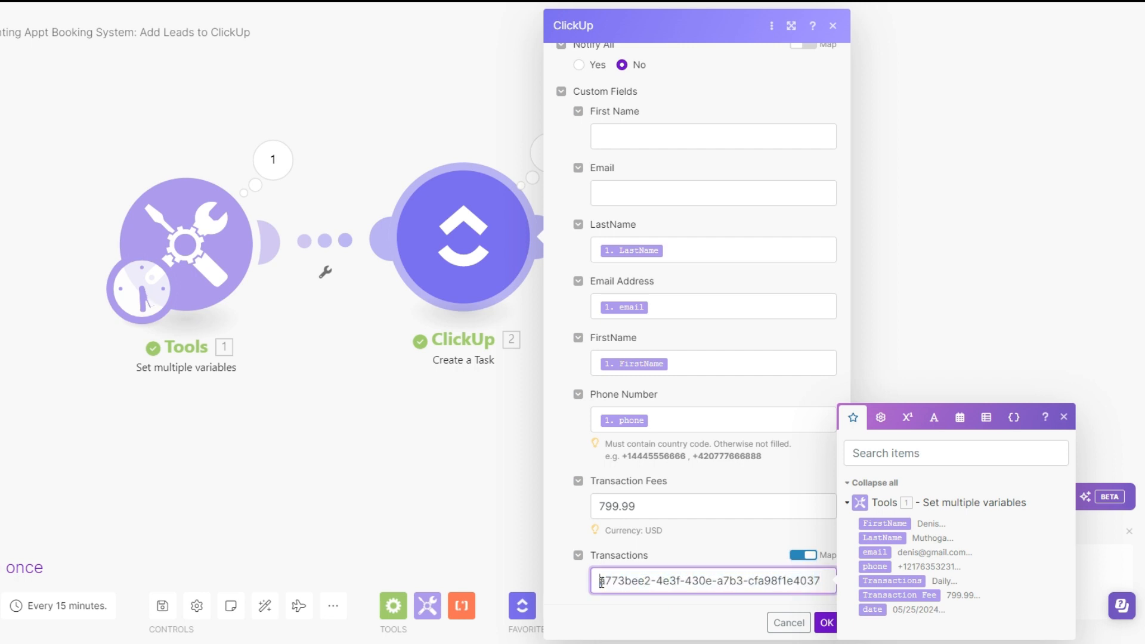
pyautogui.click(880, 417)
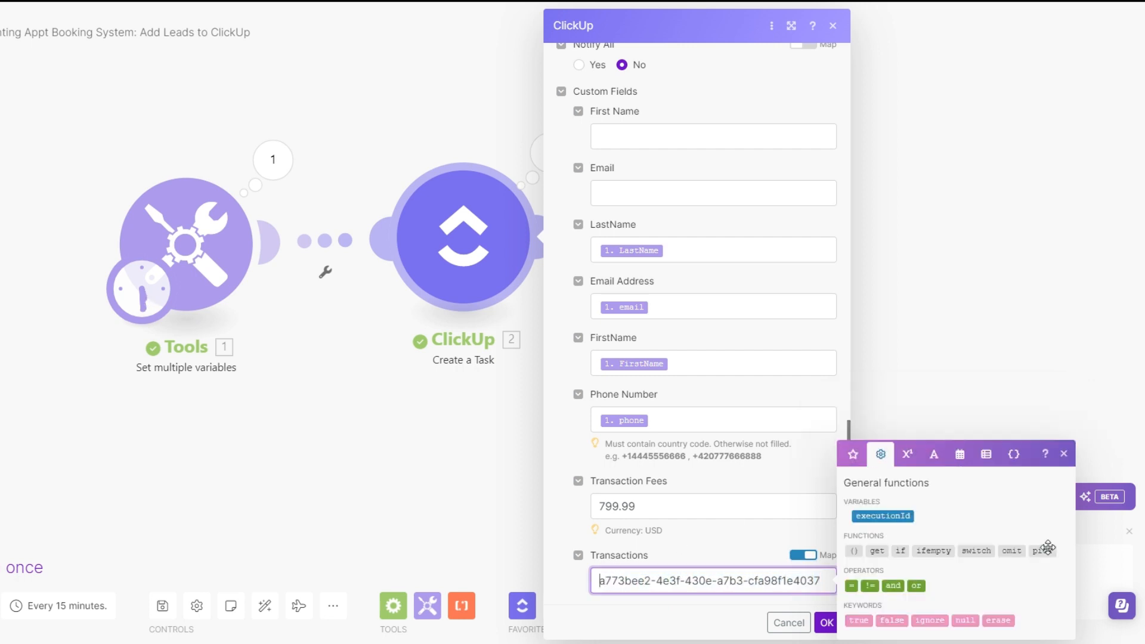
pyautogui.click(977, 551)
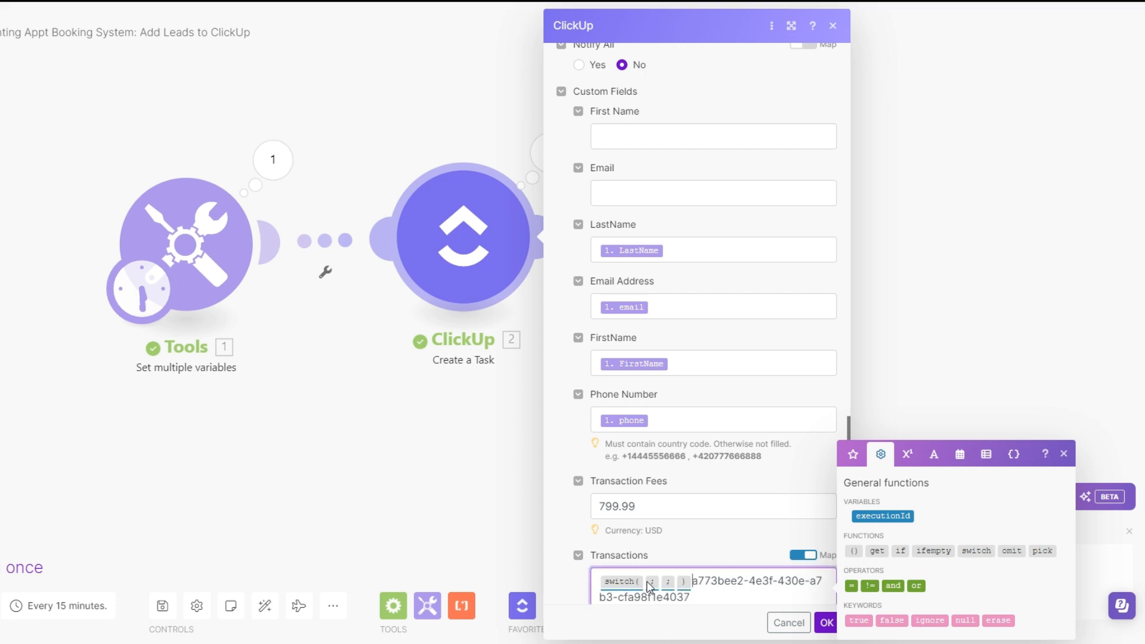
pyautogui.click(646, 581)
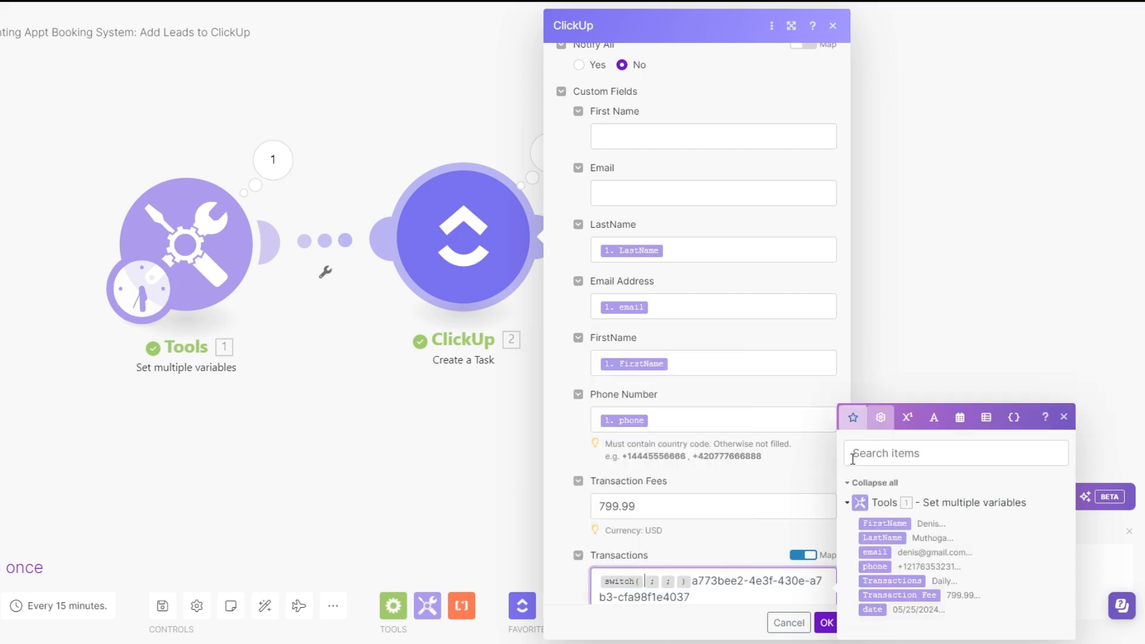
pyautogui.click(891, 580)
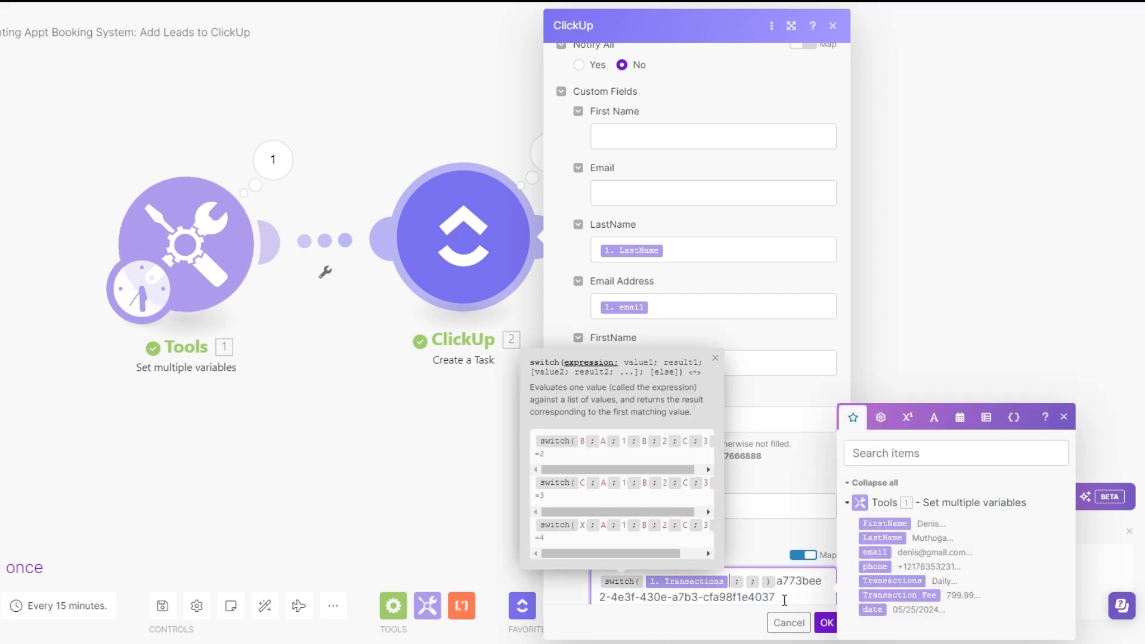
# Enter Daily as the switch function's first value, move its option ID in as the result, and add a trailing separator
pyautogui.click(747, 587)
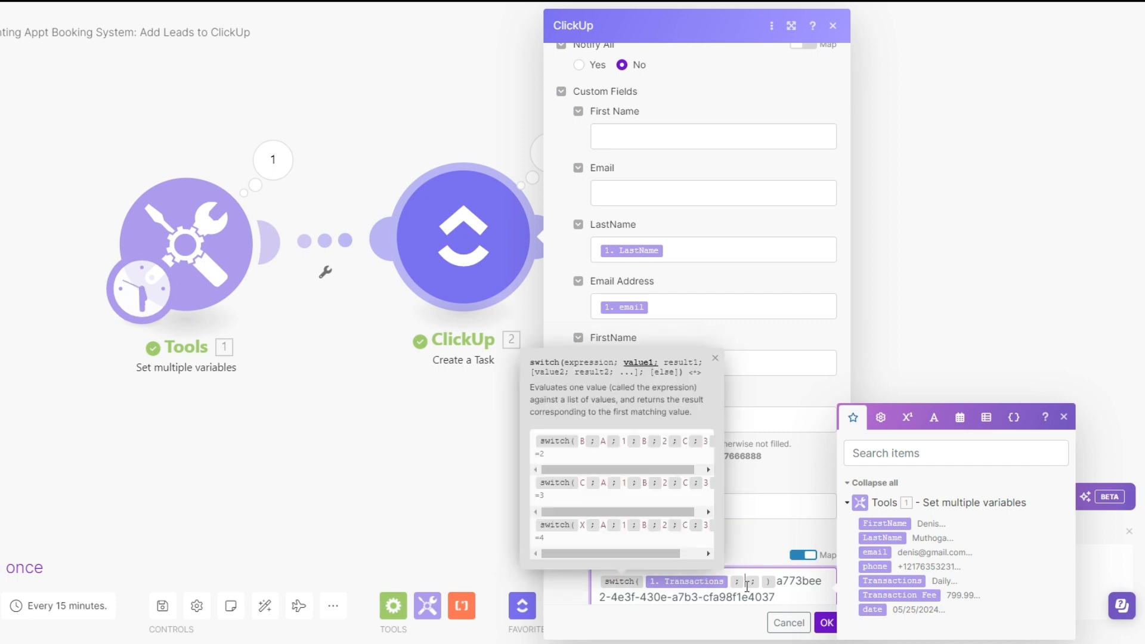
pyautogui.write('Daily')
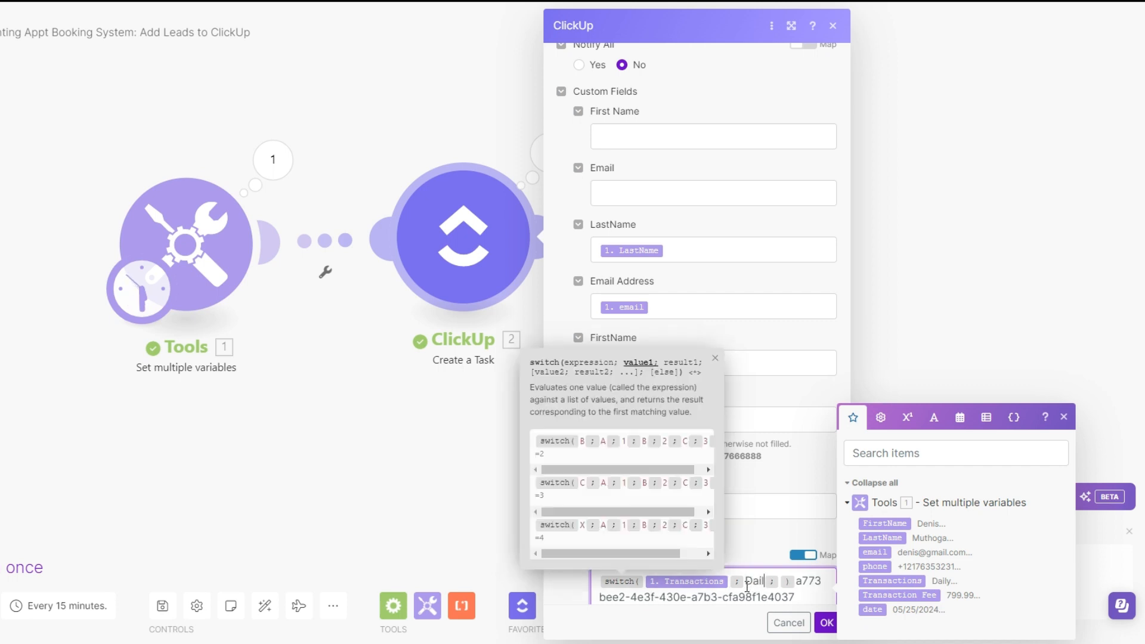
pyautogui.moveTo(801, 580); pyautogui.dragTo(809, 603)
pyautogui.hotkey('ctrl', 'x')
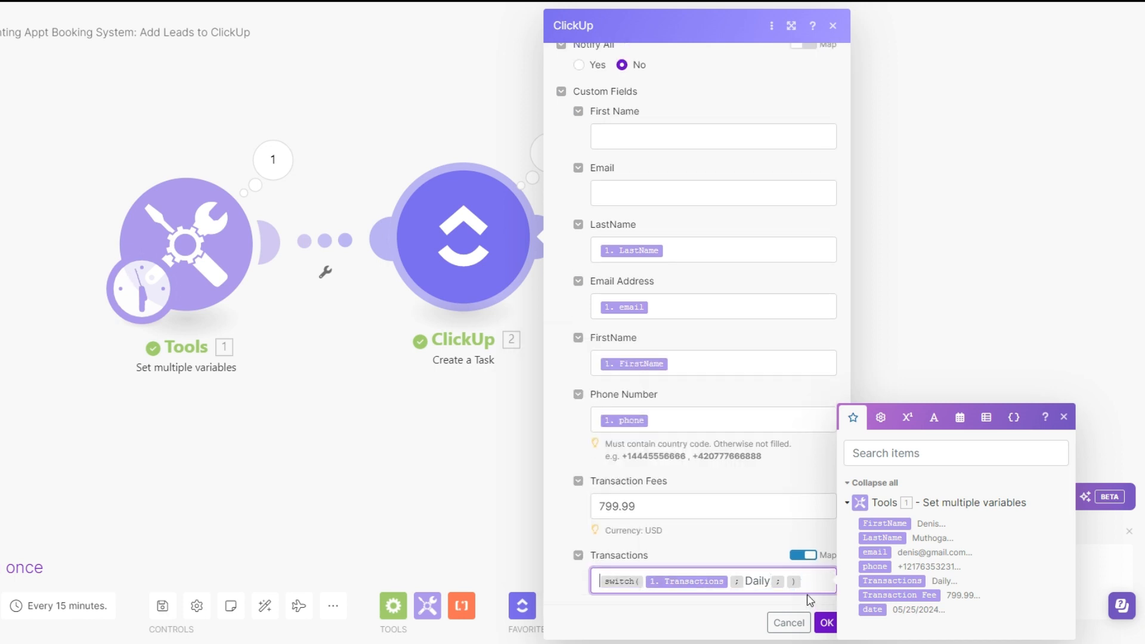
pyautogui.click(787, 578)
pyautogui.hotkey('ctrl', 'v')
pyautogui.write(';')
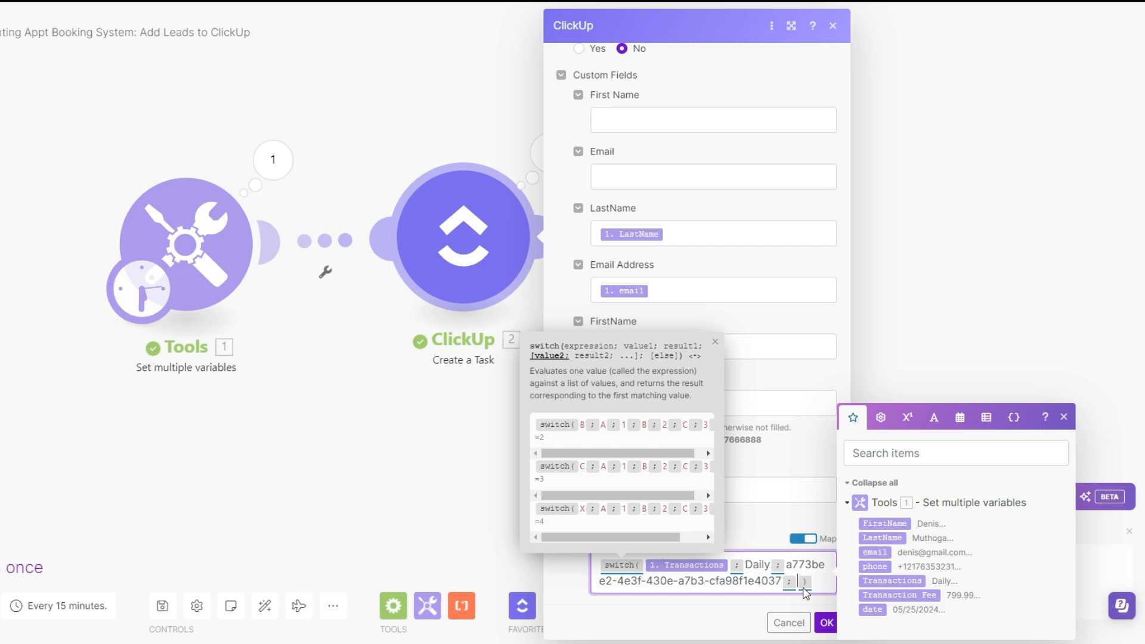
# Cut the switch expression and replace the Transactions field's content with the mapped ID of the Monthly option
pyautogui.hotkey('ctrl', 'a')
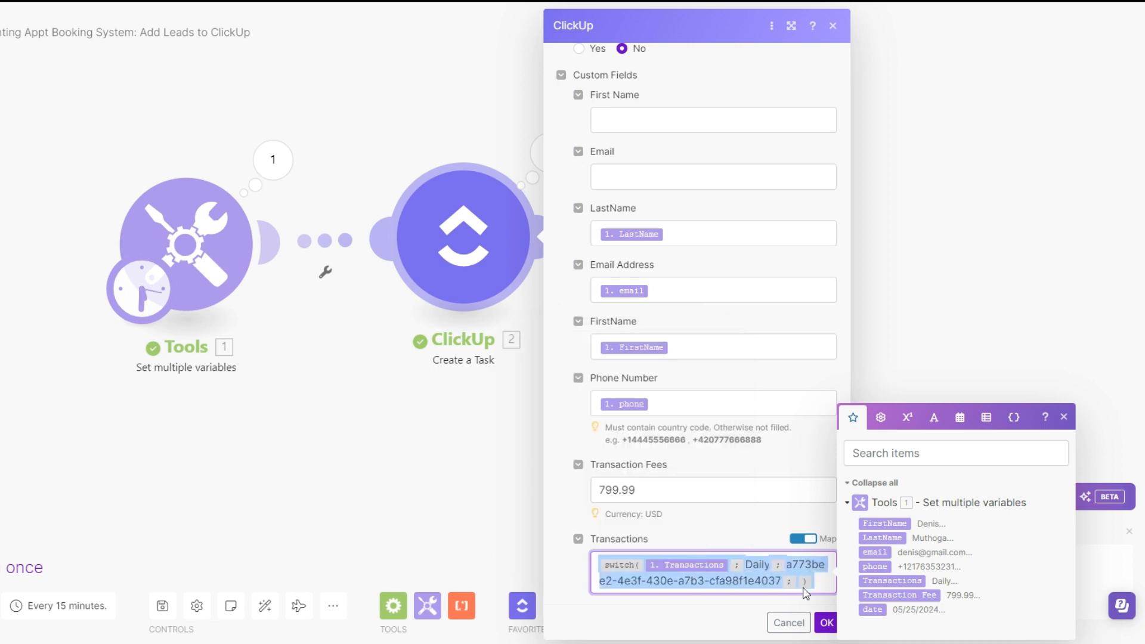
pyautogui.press('BackSpace')
pyautogui.click(805, 555)
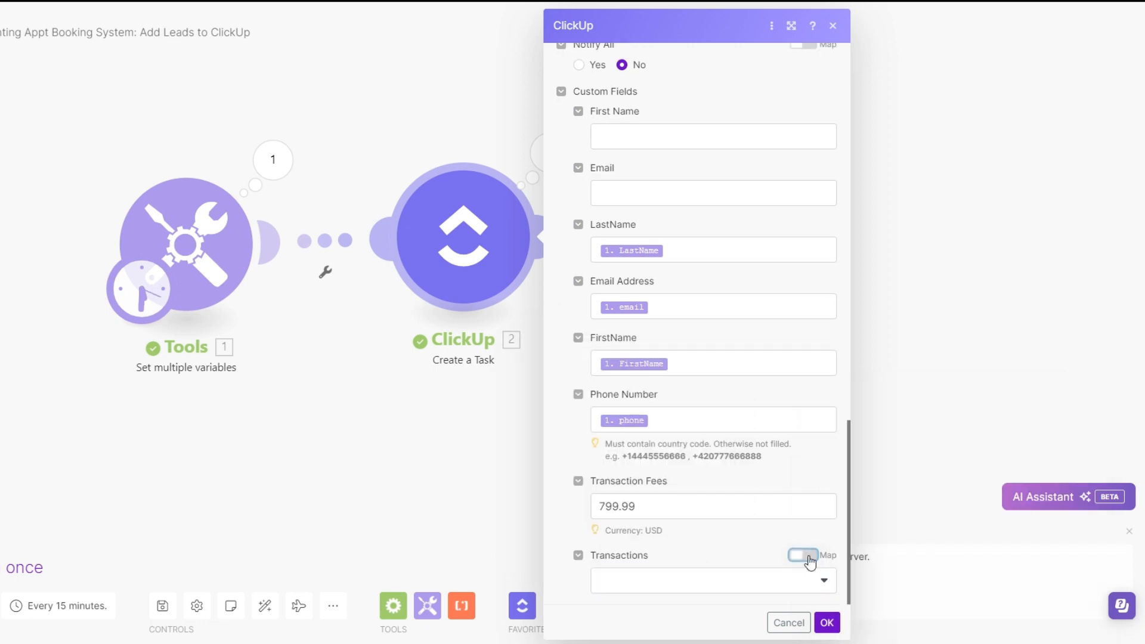
pyautogui.click(794, 582)
pyautogui.click(640, 535)
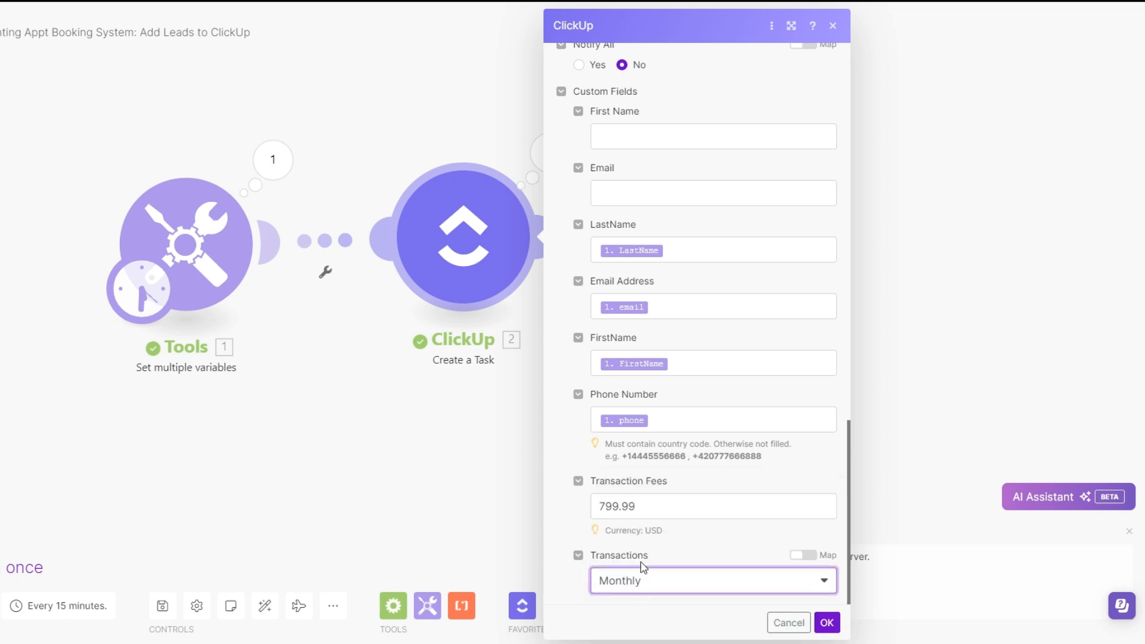
pyautogui.click(802, 555)
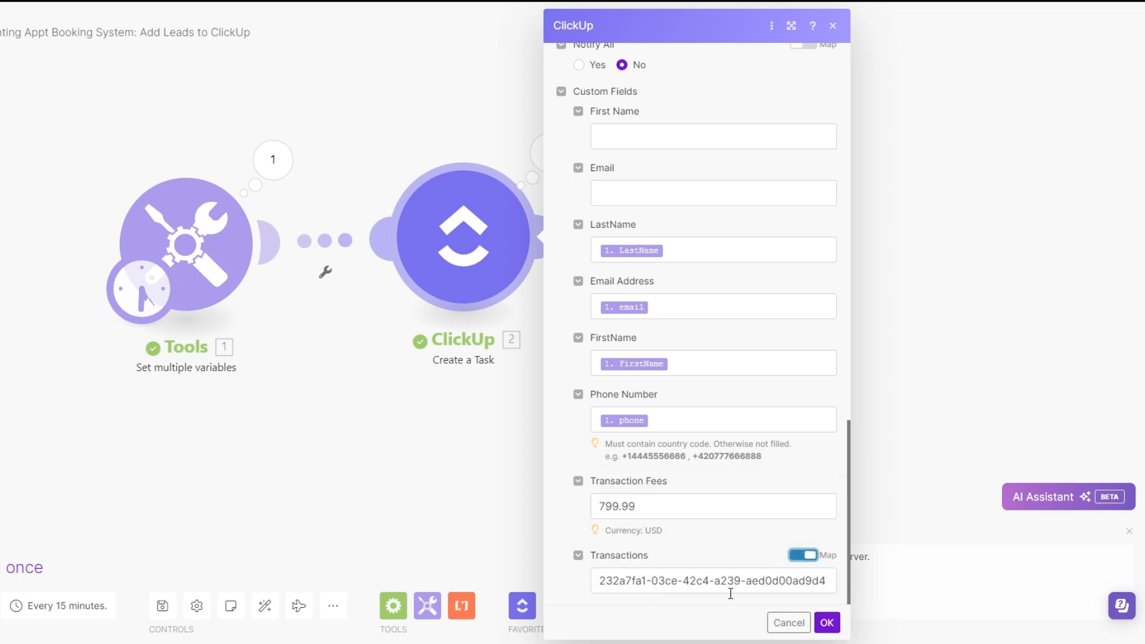
# Paste the switch expression before the Monthly ID, remove its closing bracket, and complete the Monthly value and result pair with separators
pyautogui.click(605, 584)
pyautogui.hotkey('ctrl', 'v')
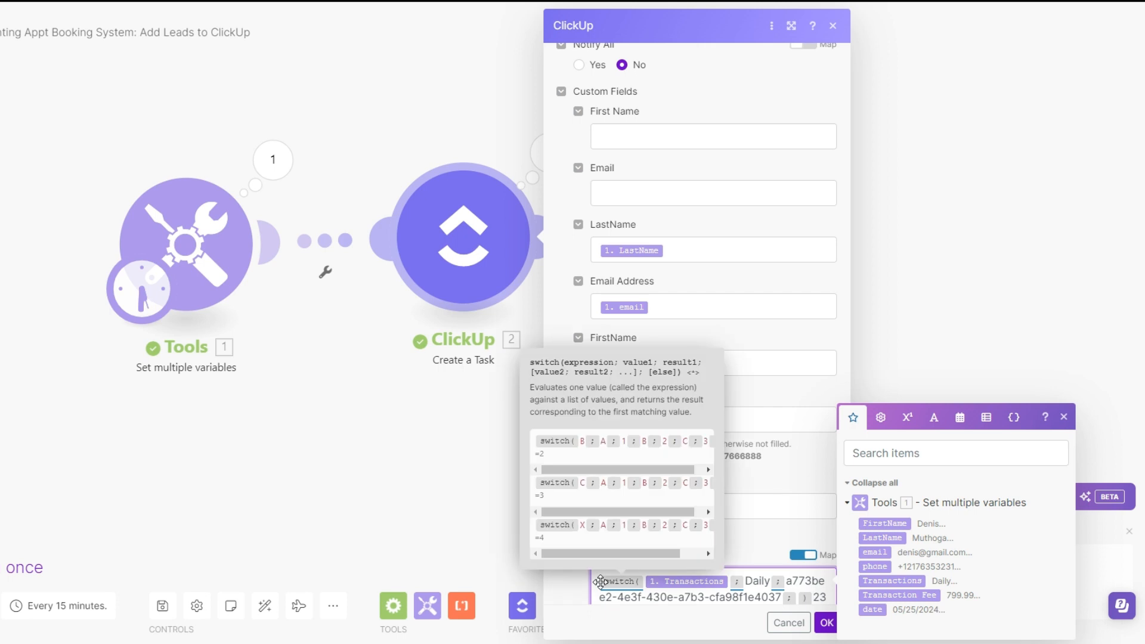
pyautogui.scroll(-1, 727, 593)
pyautogui.press('BackSpace')
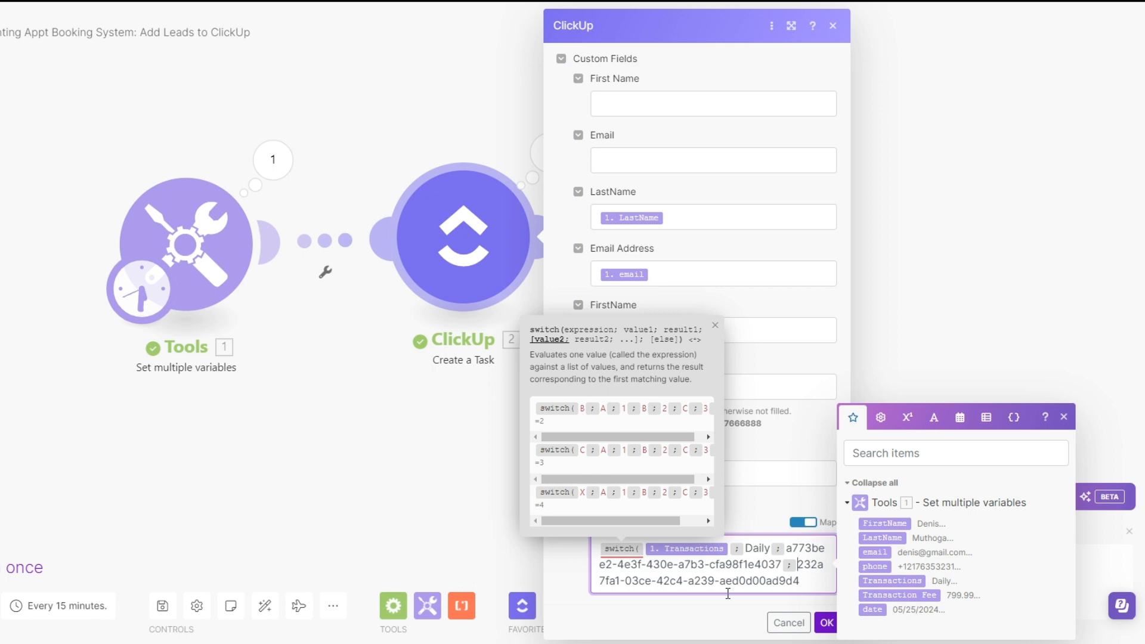
pyautogui.write('Monthly')
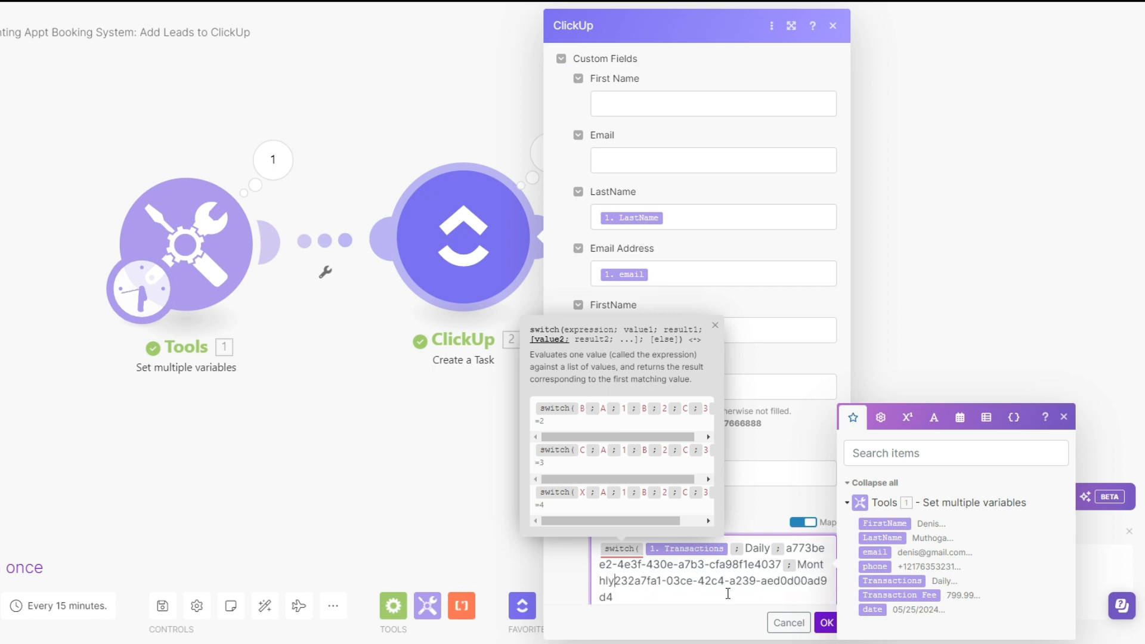
pyautogui.write(';')
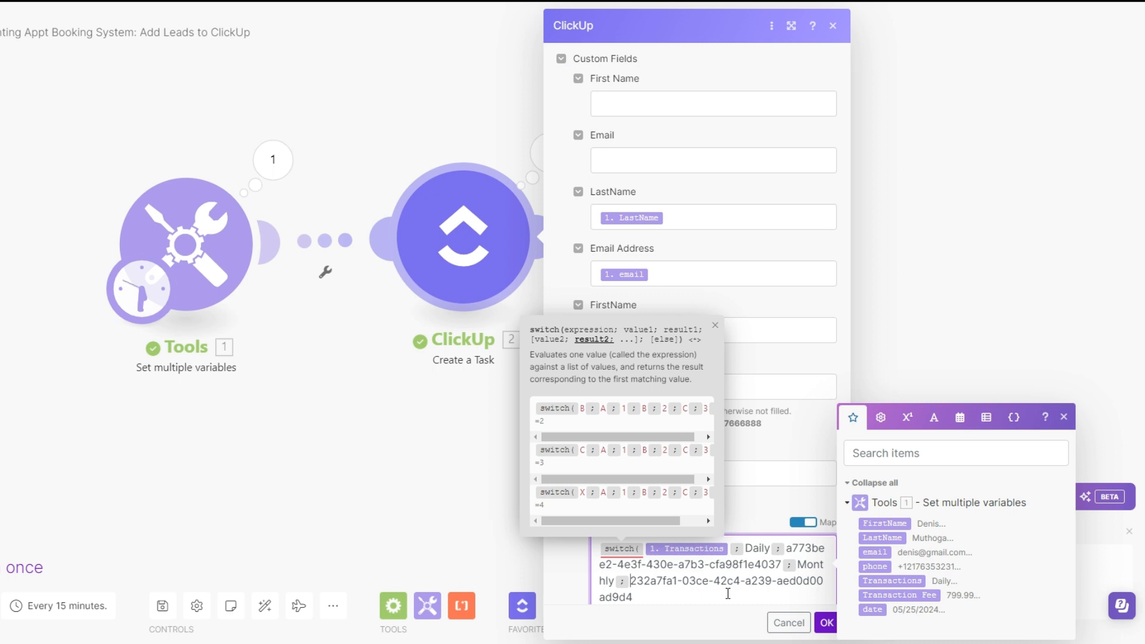
pyautogui.click(728, 593)
pyautogui.write(';')
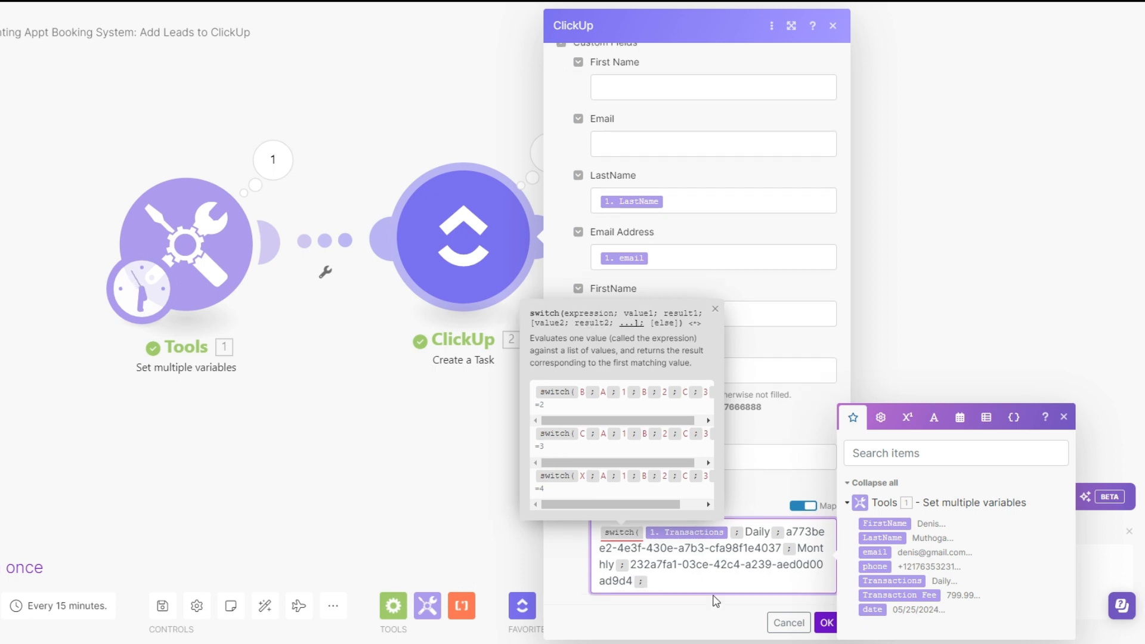
# Cut the extended expression, expose the Yearly option's mapped ID in Transactions, and paste the expression in front of it
pyautogui.hotkey('ctrl', 'a')
pyautogui.press('BackSpace')
pyautogui.click(802, 556)
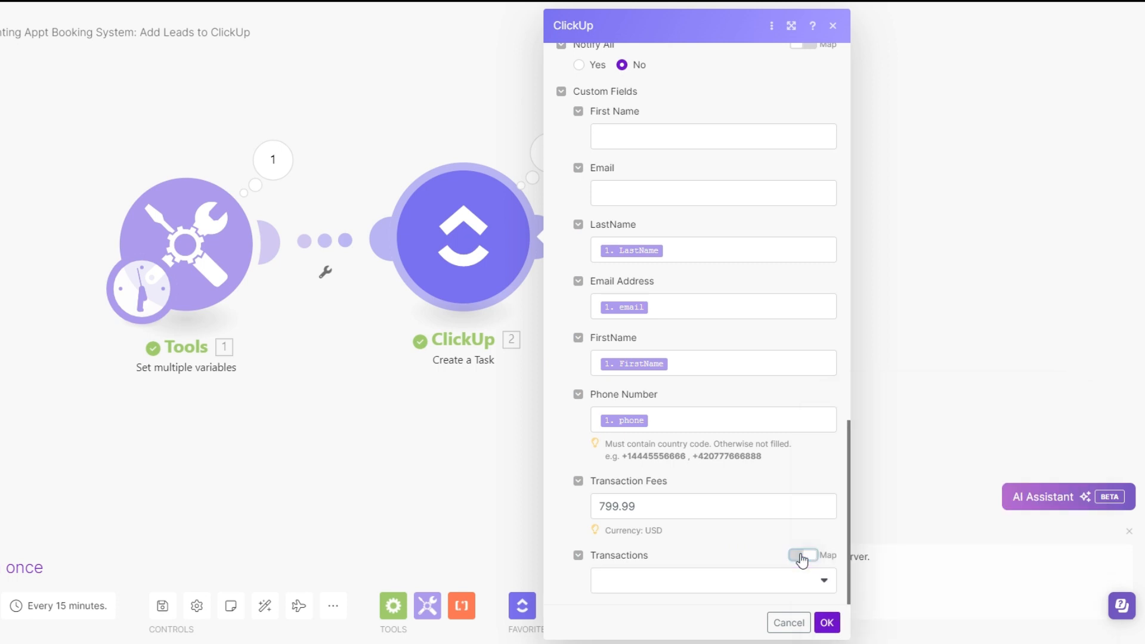
pyautogui.click(773, 589)
pyautogui.click(659, 556)
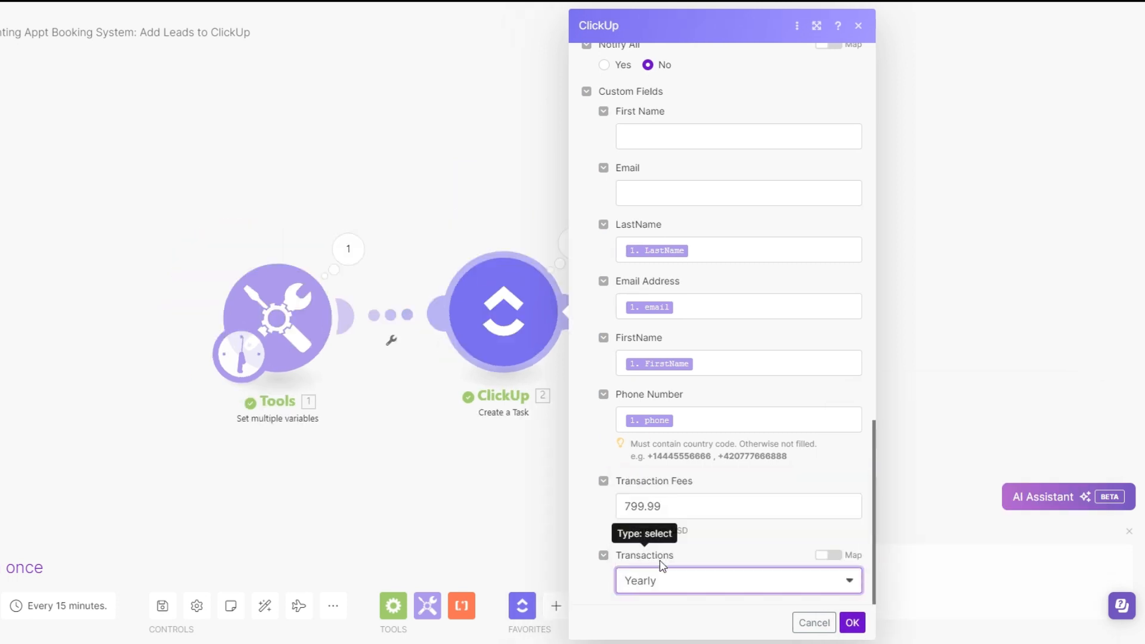
pyautogui.click(828, 554)
pyautogui.click(629, 582)
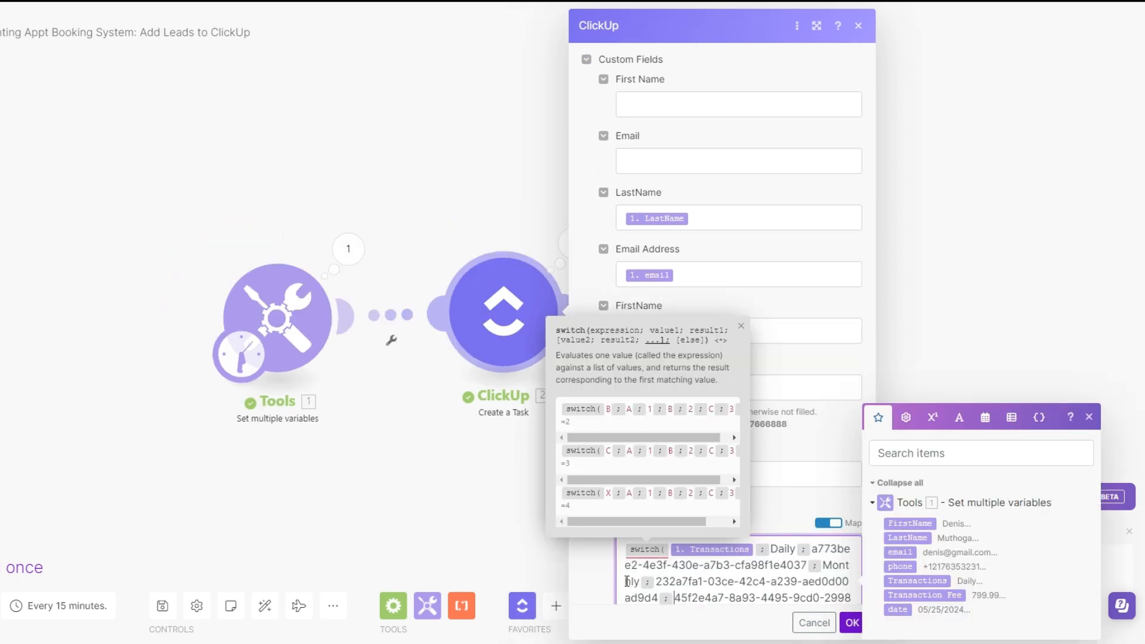
# Complete the switch function with Yearly and a separator before the last option ID, add the closing bracket, and save the ClickUp module's settings
pyautogui.scroll(-1, 703, 588)
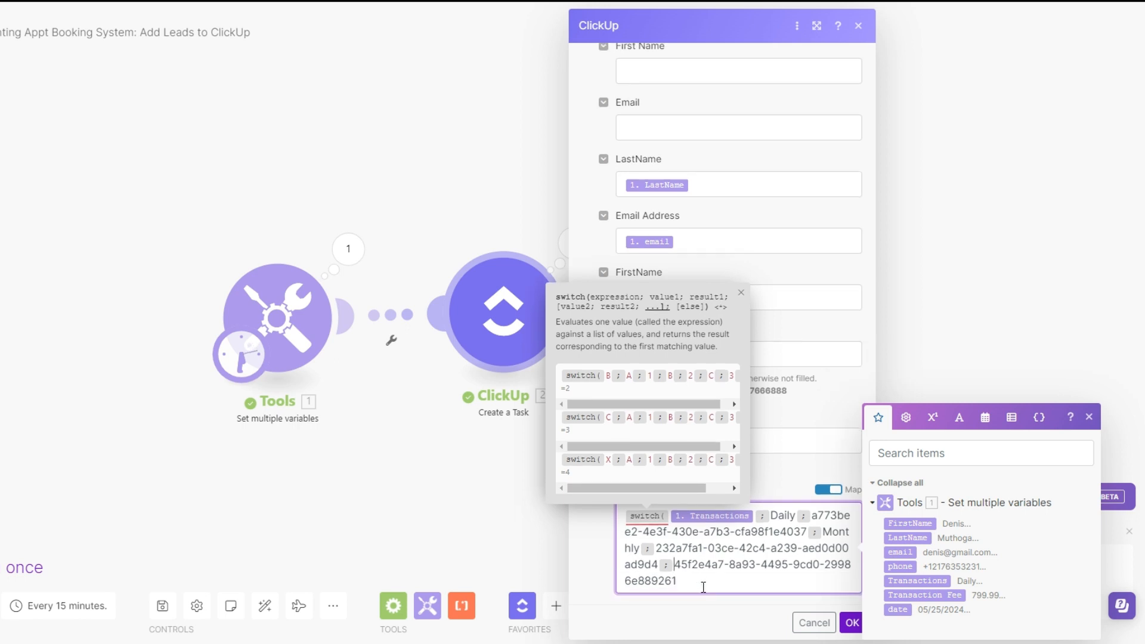
pyautogui.write('Year')
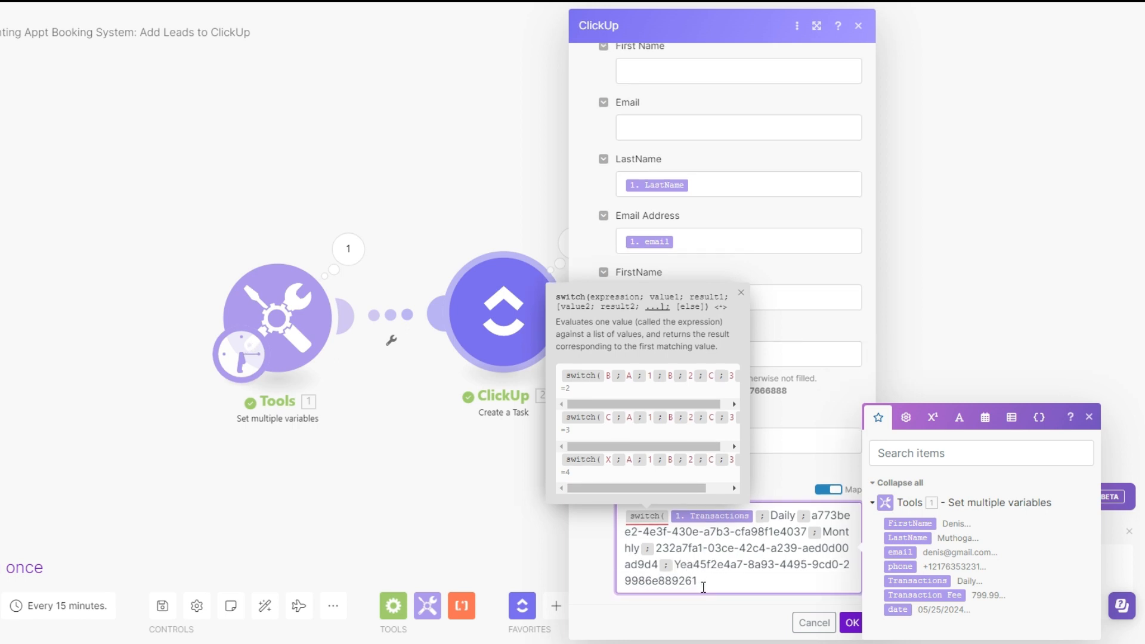
pyautogui.write('ly')
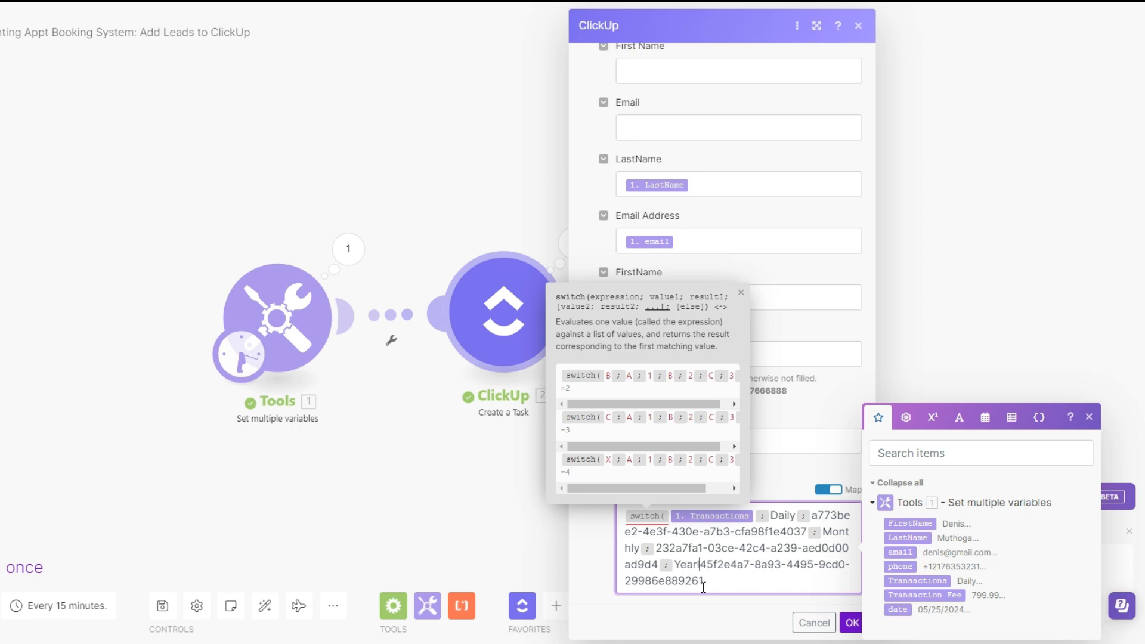
pyautogui.write(';')
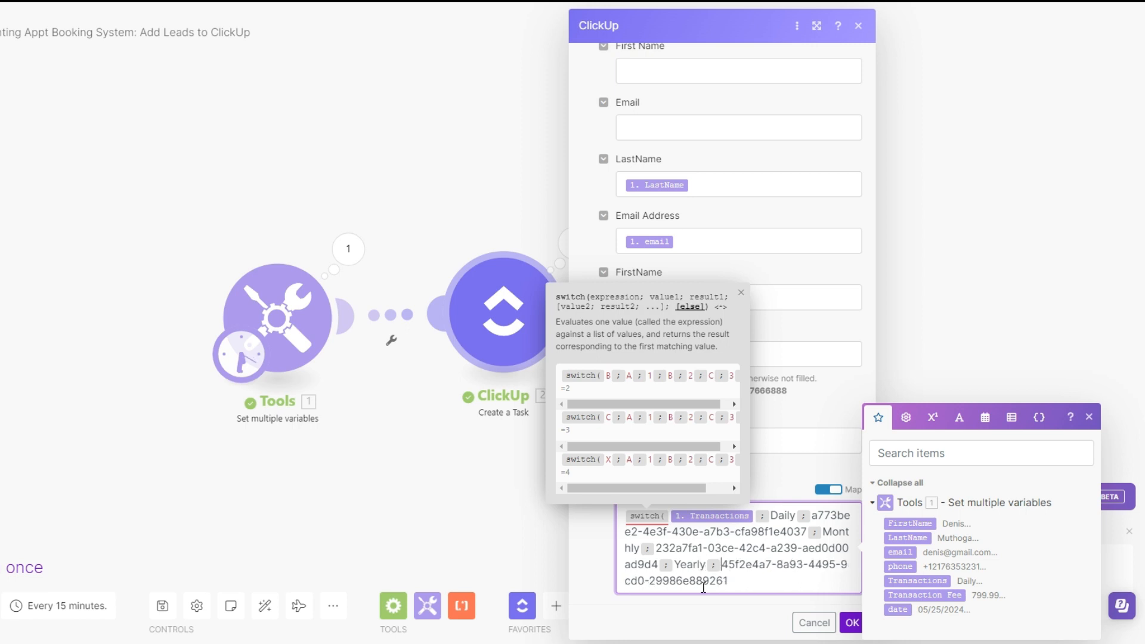
pyautogui.click(733, 581)
pyautogui.write(')')
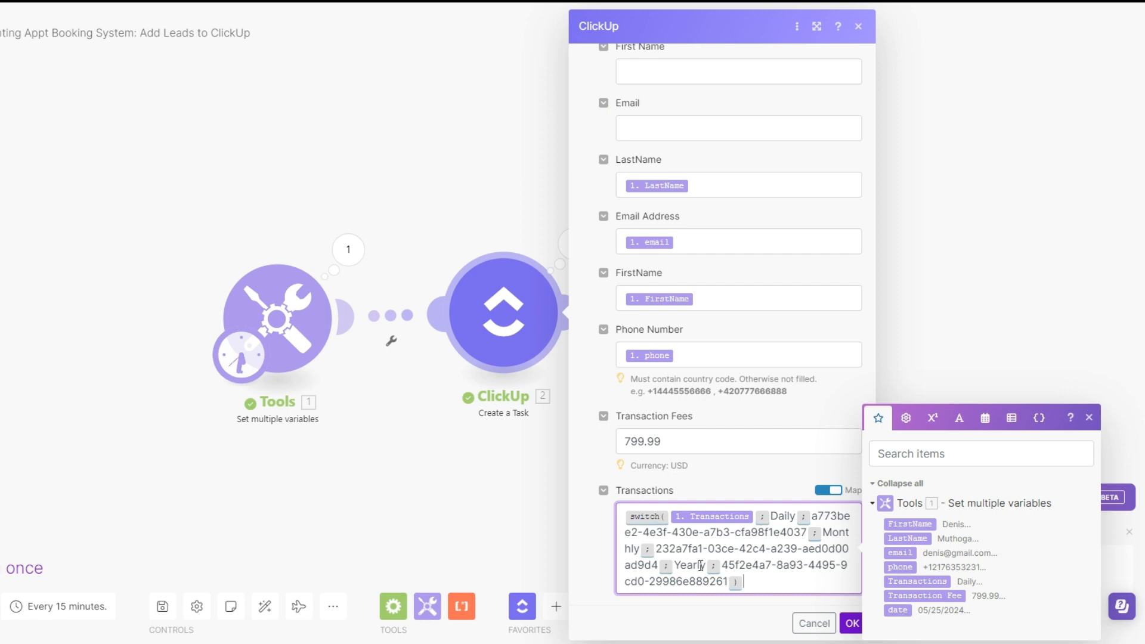
pyautogui.click(851, 623)
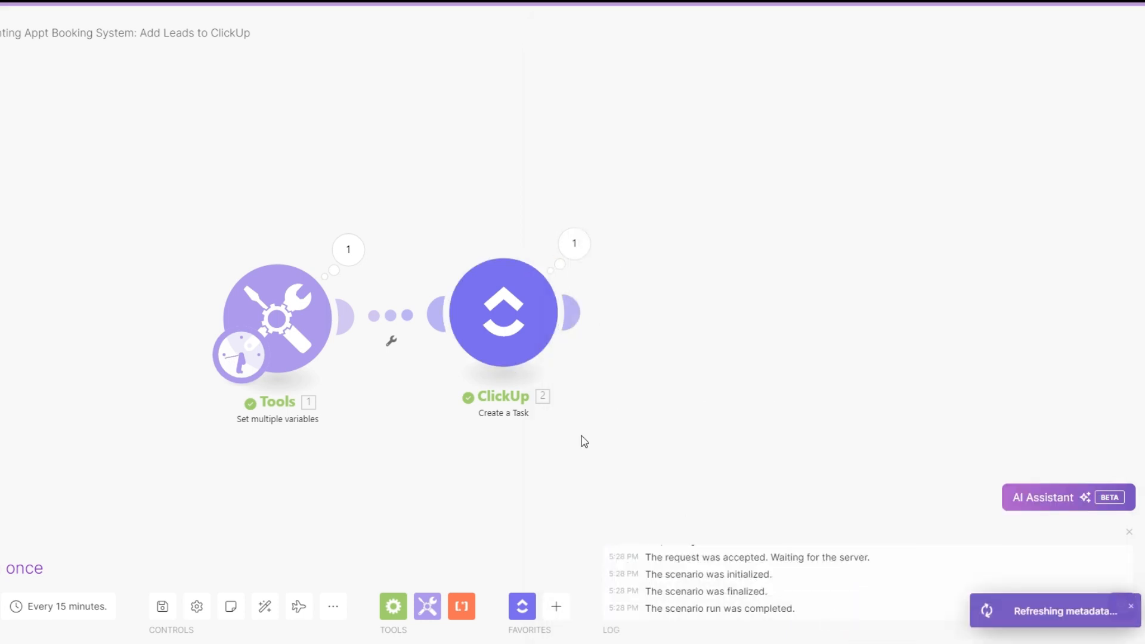
# Review the variables in the Tools module, run the scenario once, and check the created task in the ClickUp Accounting Booking System list
pyautogui.click(161, 233)
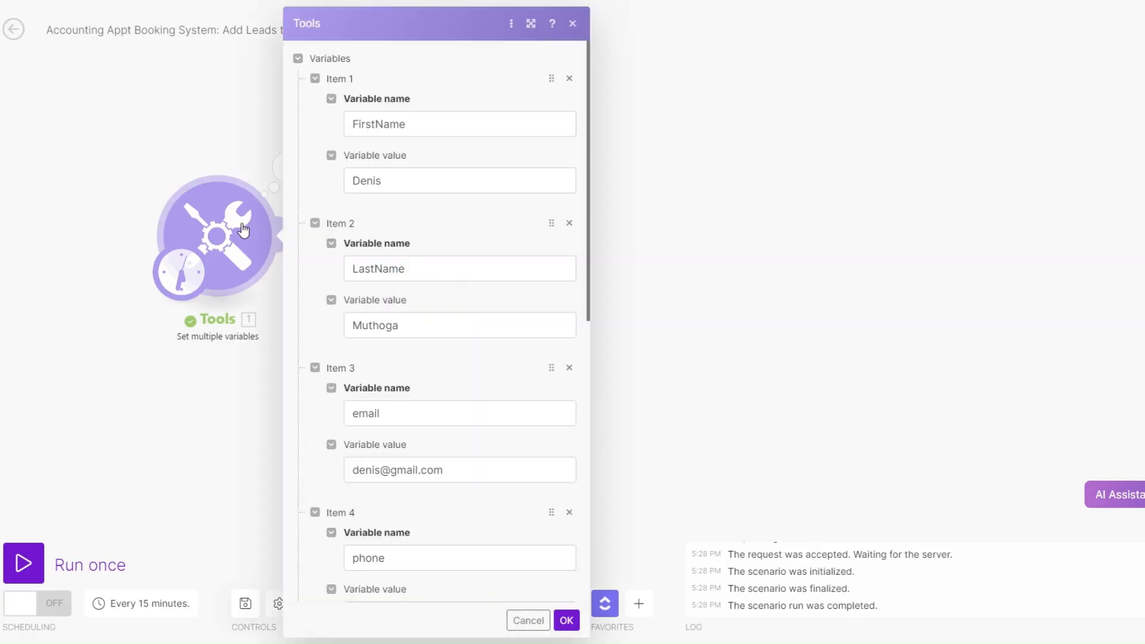
pyautogui.scroll(-10, 430, 191)
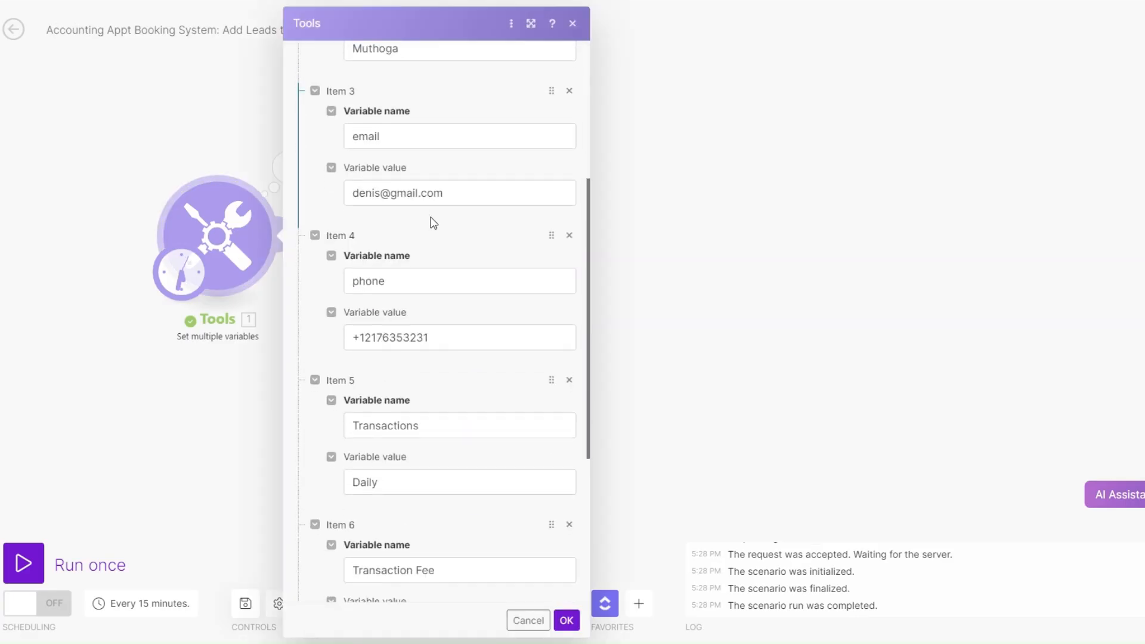
pyautogui.click(224, 515)
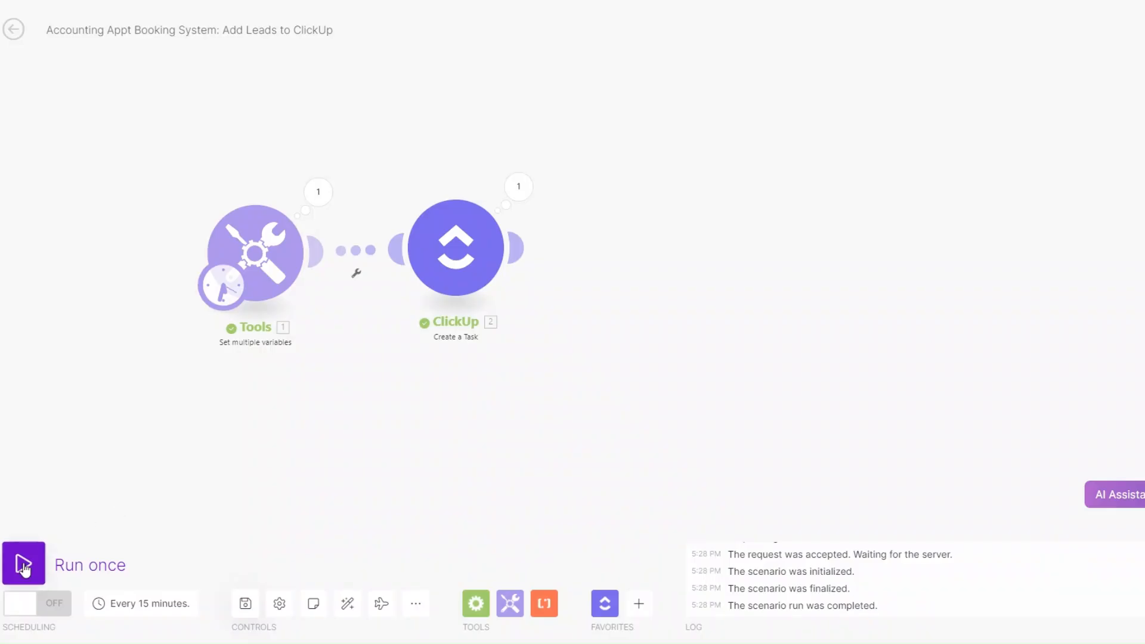
pyautogui.click(24, 563)
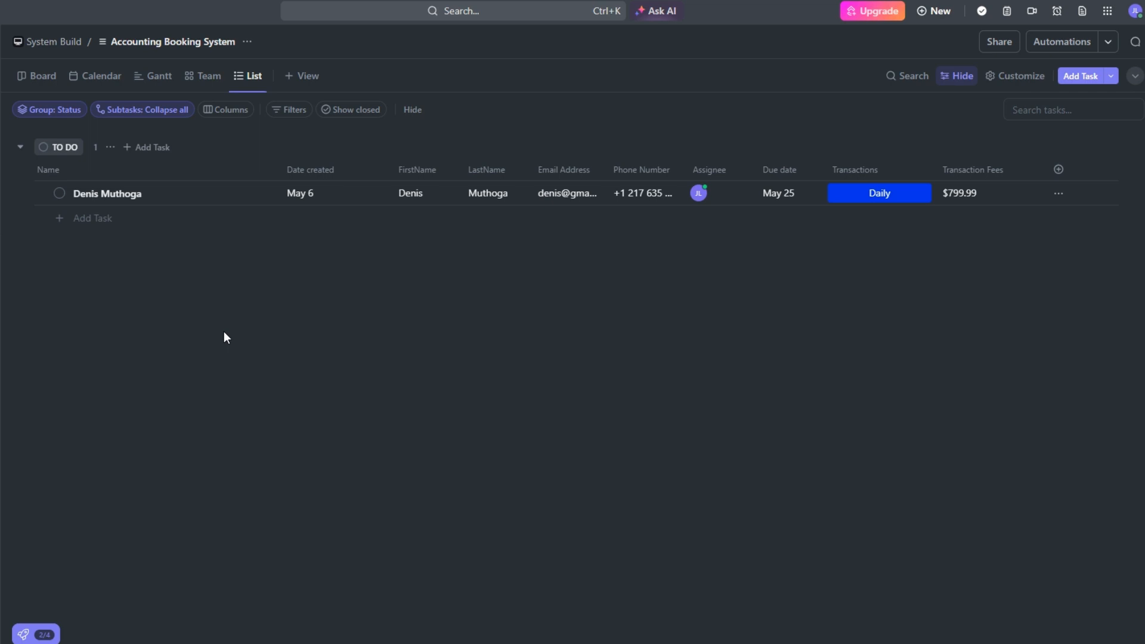
pyautogui.click(879, 194)
pyautogui.click(279, 280)
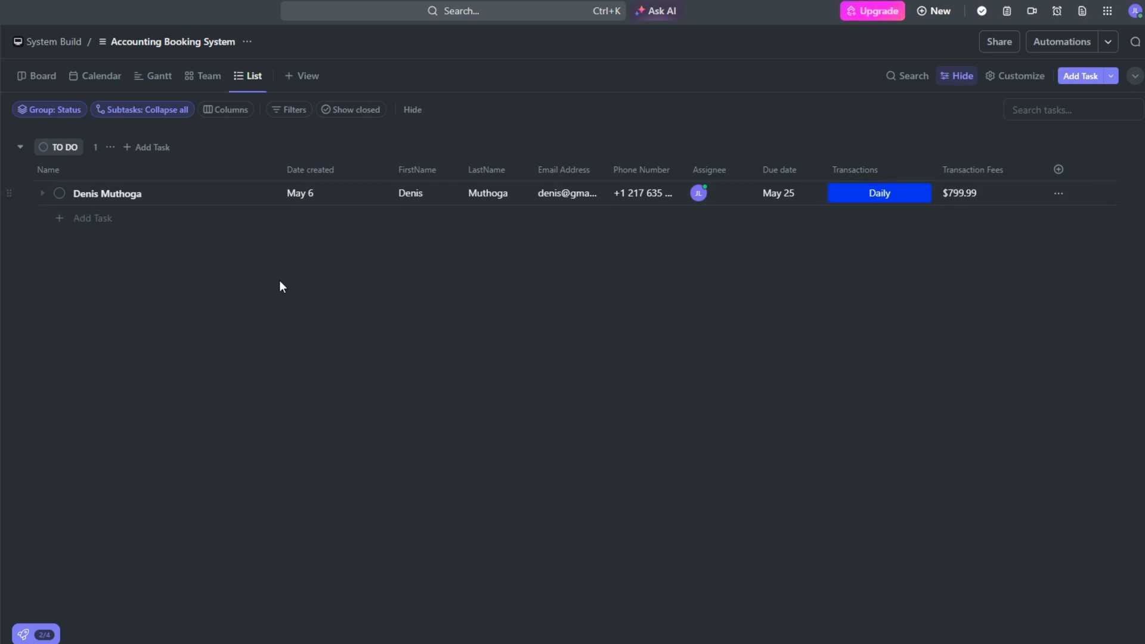
# Group the list's tasks by the Transactions custom field
pyautogui.click(72, 113)
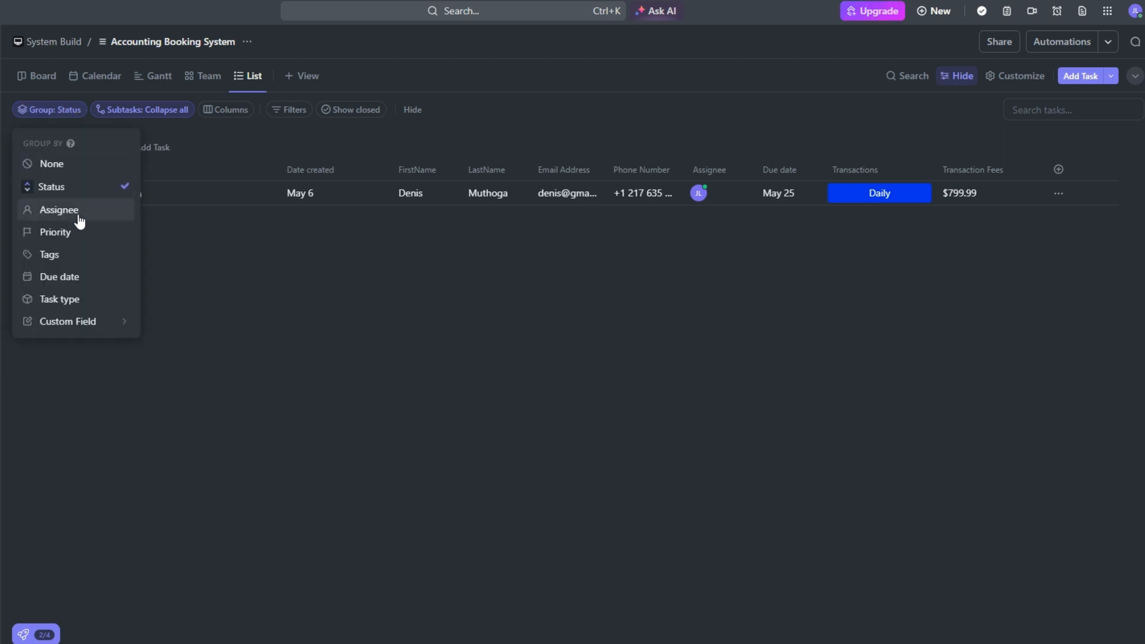
pyautogui.moveTo(94, 322)
pyautogui.click(202, 346)
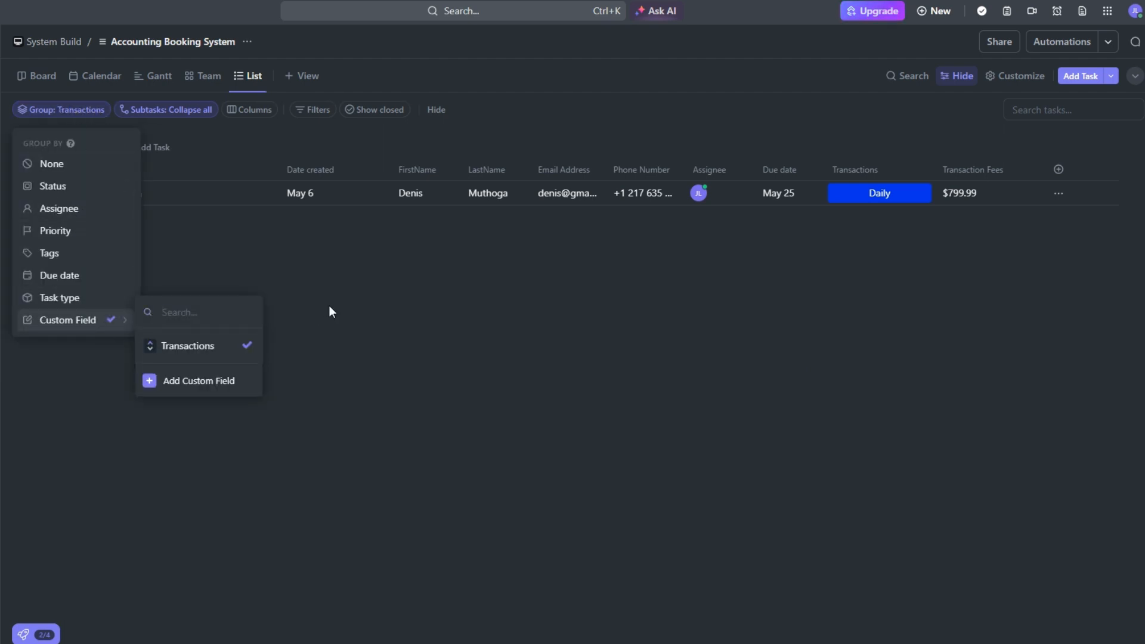
pyautogui.click(329, 307)
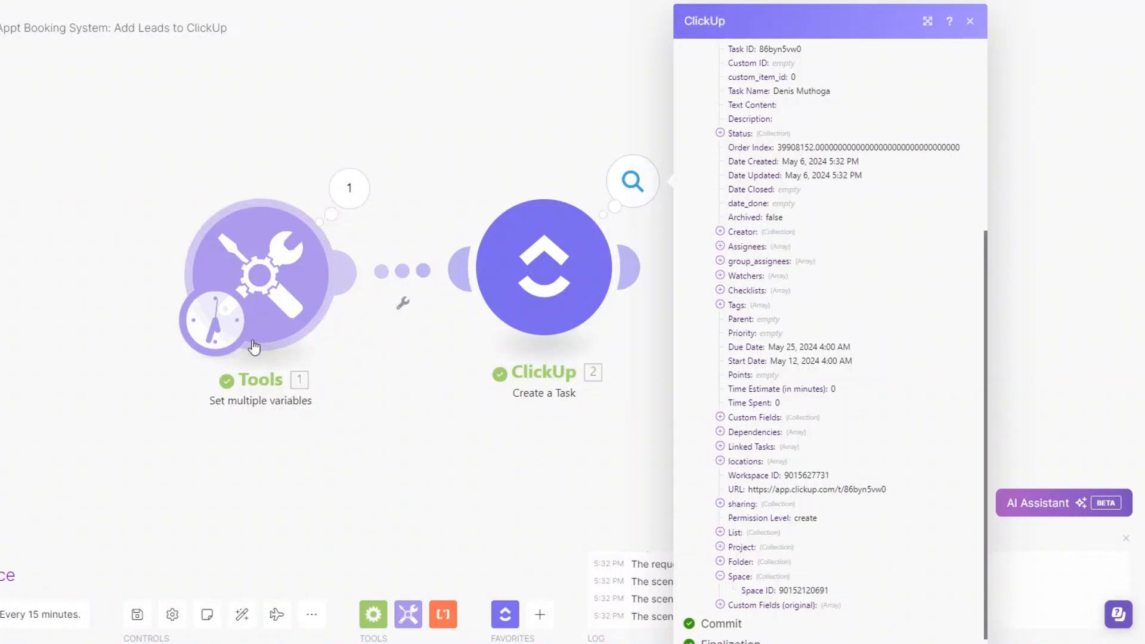
# In Make, open the Set multiple variables module and replace the FirstName and LastName values with a second test lead's name
pyautogui.click(276, 306)
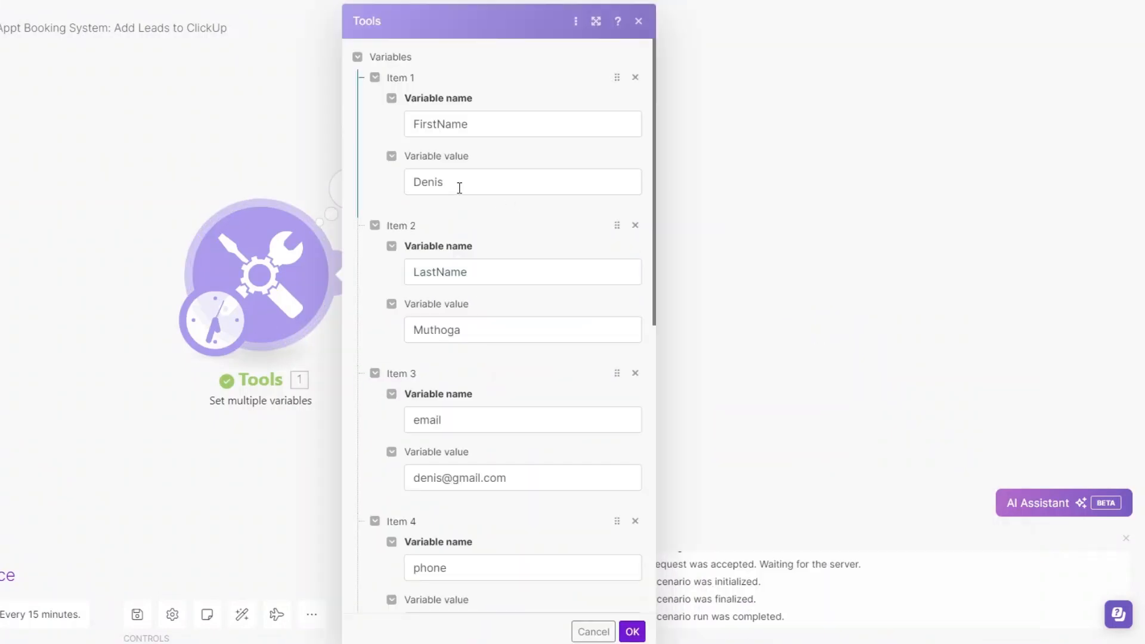
pyautogui.moveTo(459, 188); pyautogui.dragTo(368, 192)
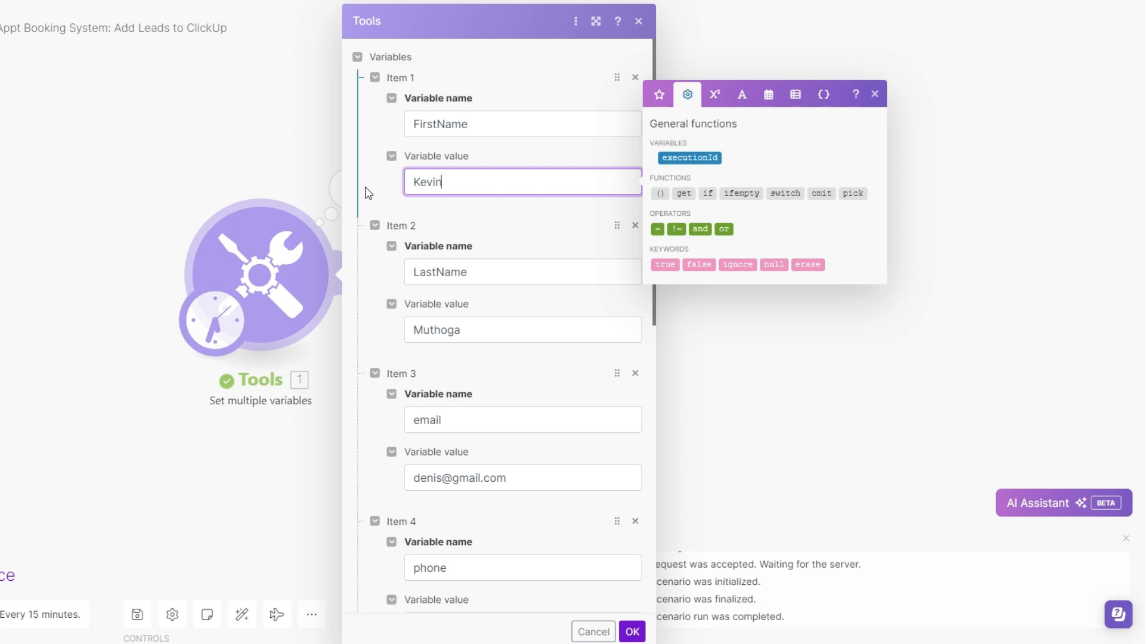
pyautogui.moveTo(462, 336); pyautogui.dragTo(394, 334)
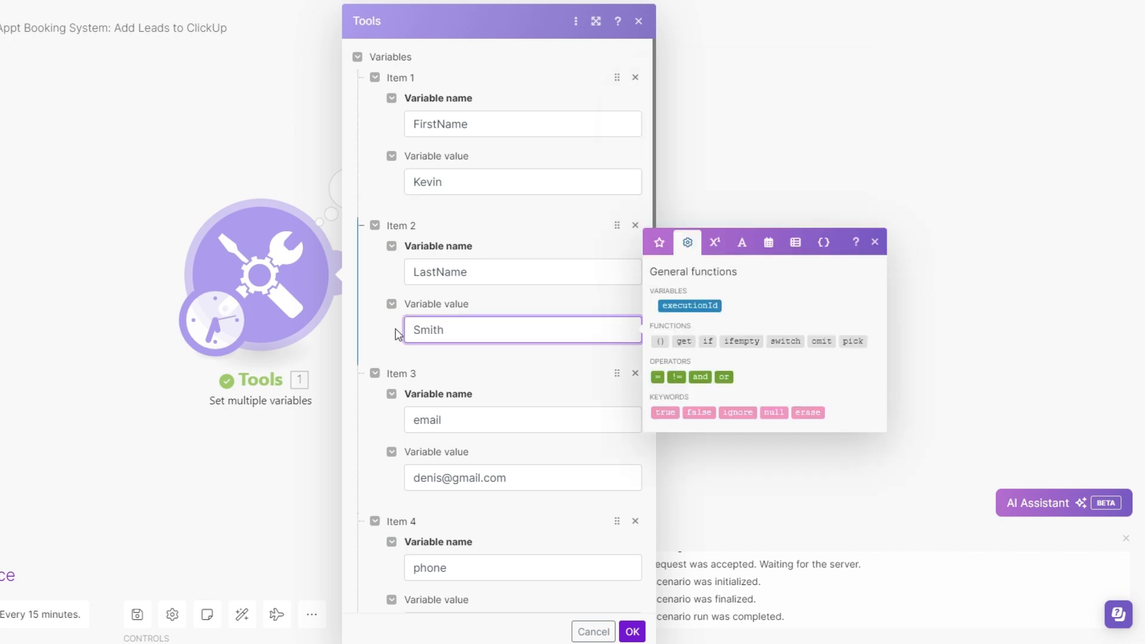
# Change the email variable to the new lead's address and replace the last three digits of the phone variable
pyautogui.scroll(-1, 397, 361)
pyautogui.scroll(-3, 397, 361)
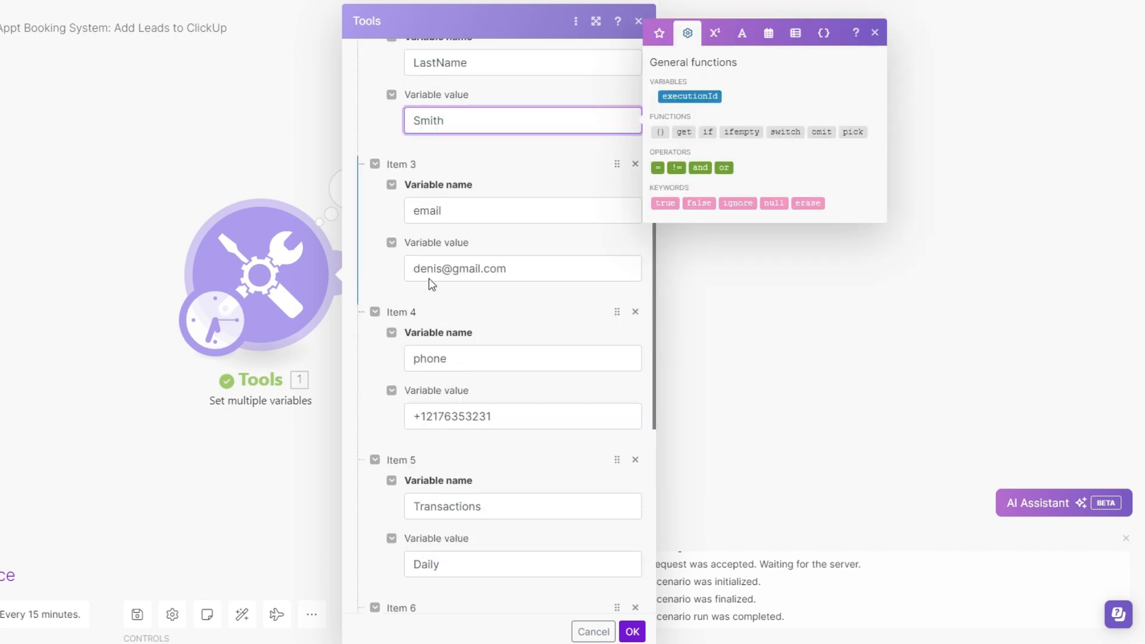
pyautogui.moveTo(443, 268); pyautogui.dragTo(408, 269)
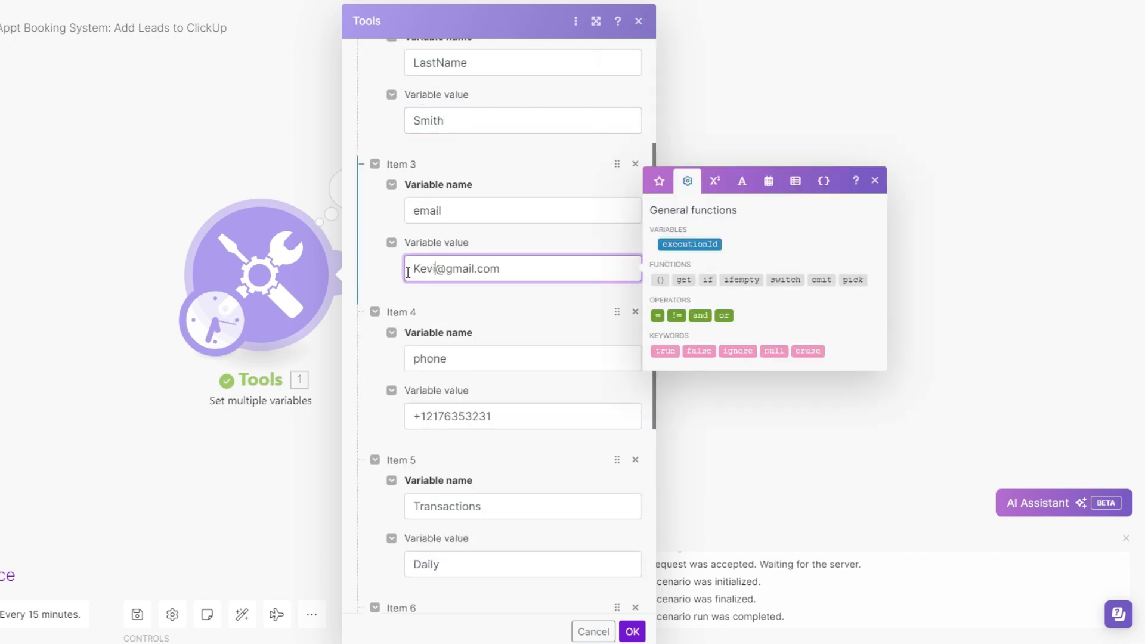
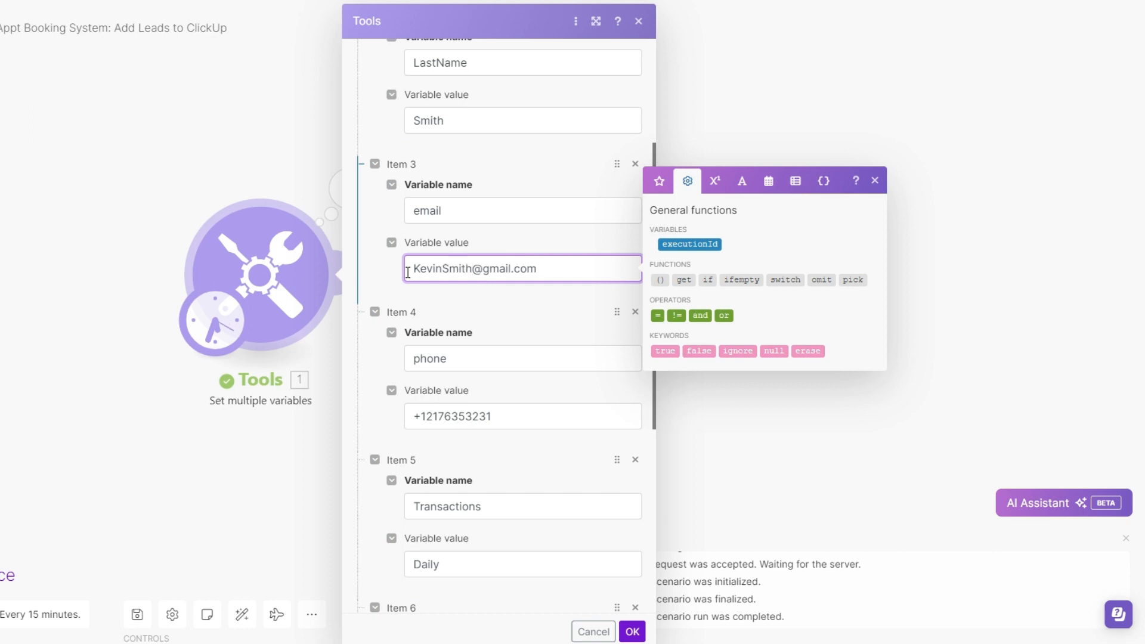
pyautogui.scroll(-2, 480, 348)
pyautogui.moveTo(494, 277); pyautogui.dragTo(475, 277)
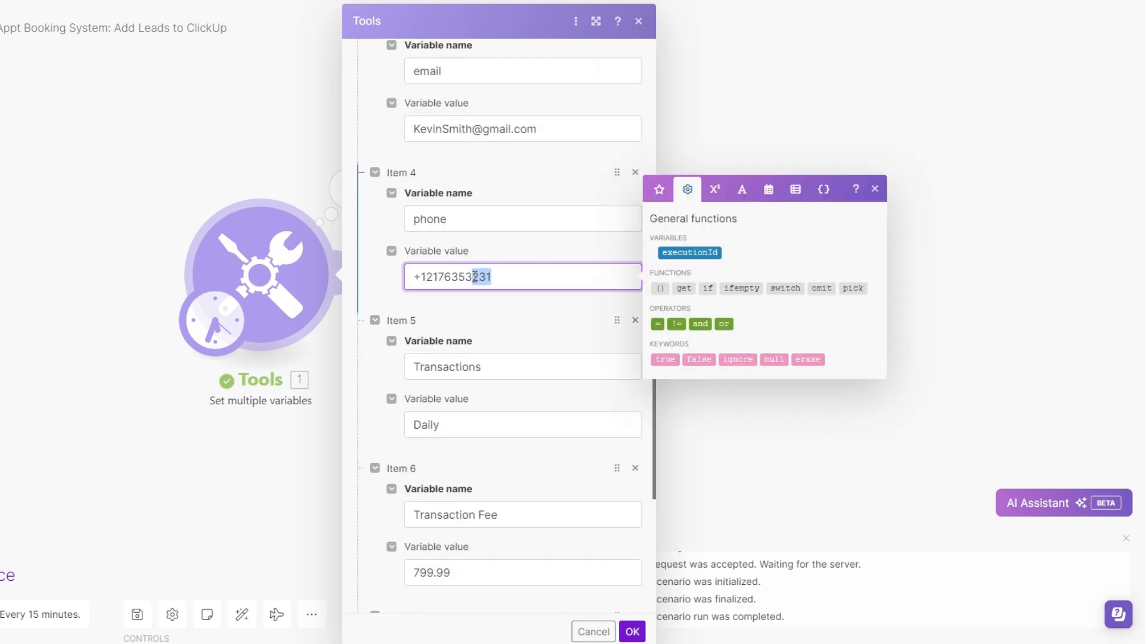
pyautogui.write('456')
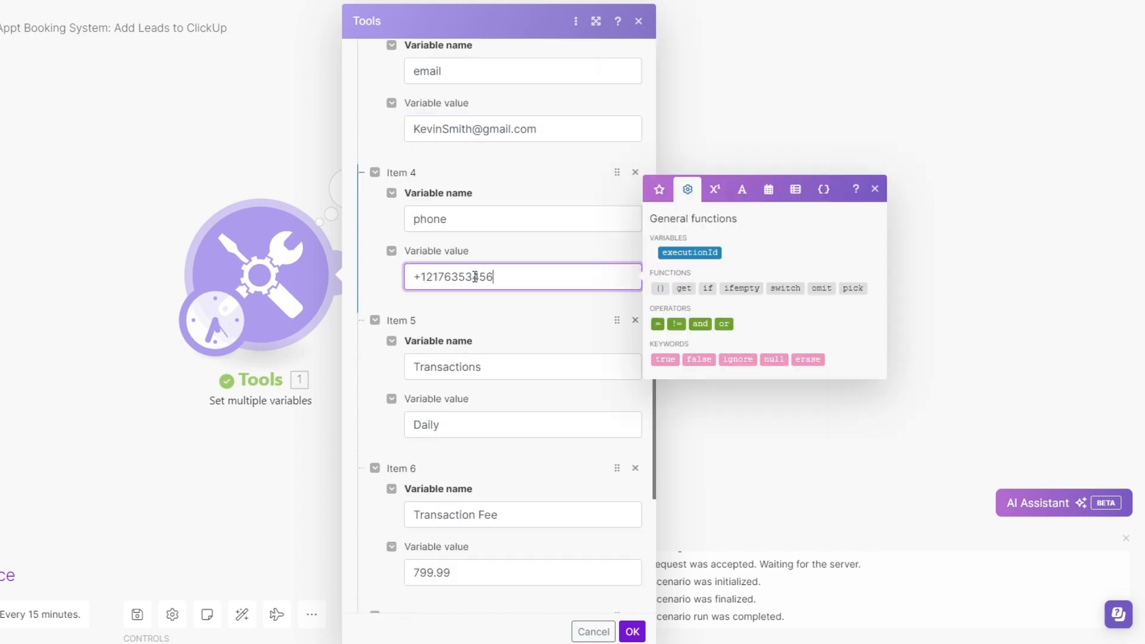
# Set the Transactions variable to Monthly and the Transaction Fee to 8975.99, then save the variables module
pyautogui.click(465, 428)
pyautogui.moveTo(466, 428); pyautogui.dragTo(401, 431)
pyautogui.write('Monthly')
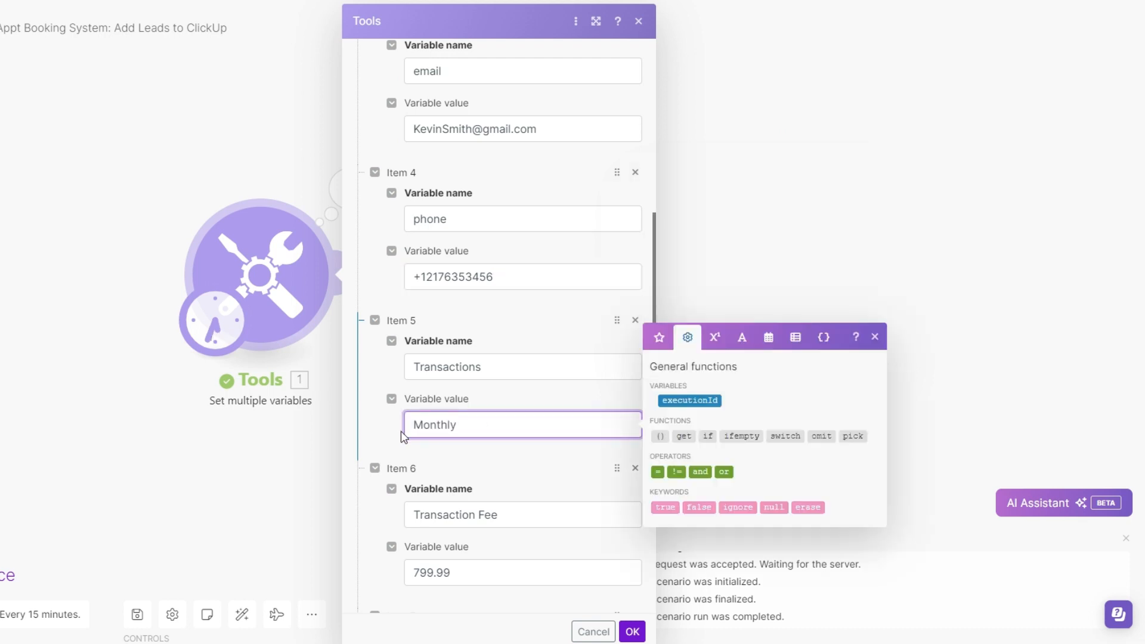
pyautogui.scroll(-3, 414, 421)
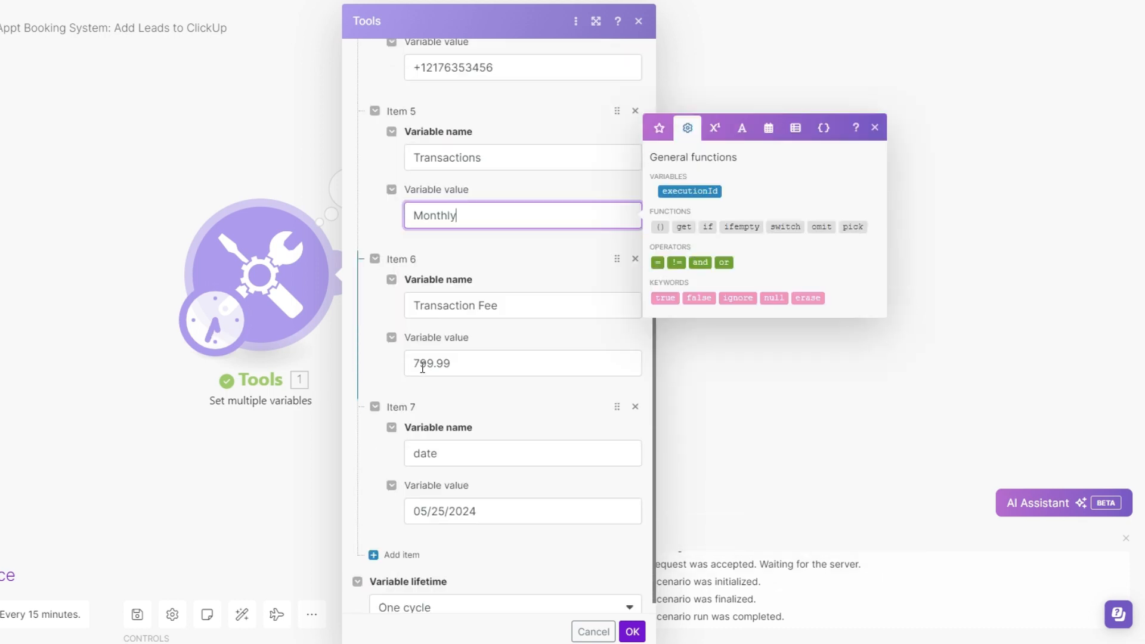
pyautogui.moveTo(421, 364); pyautogui.dragTo(404, 372)
pyautogui.write('8')
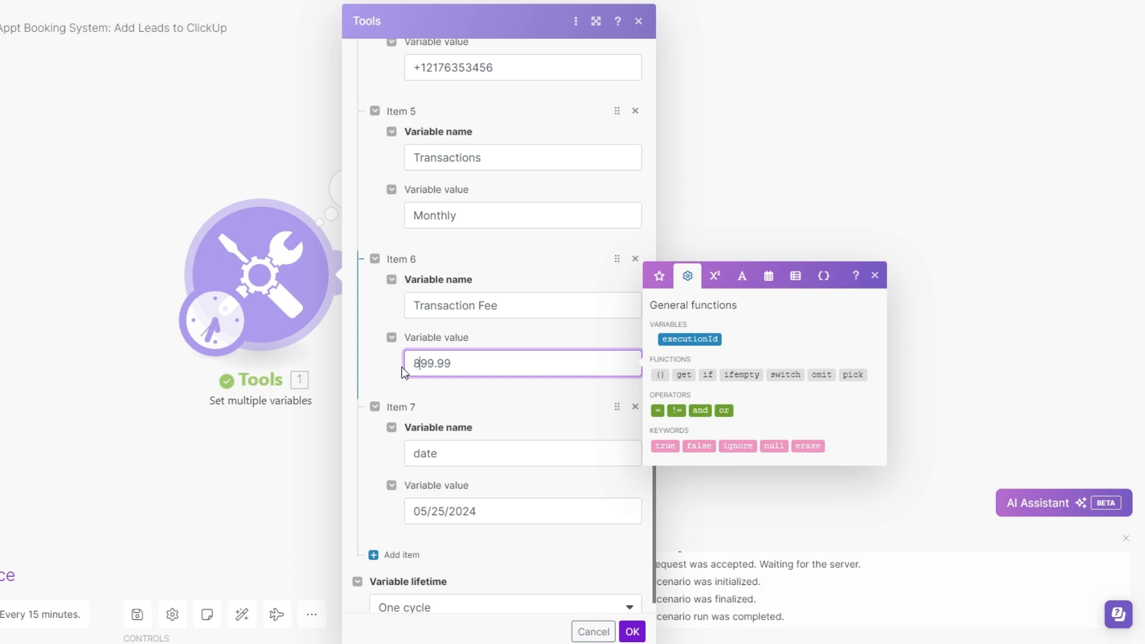
pyautogui.click(433, 367)
pyautogui.press('BackSpace')
pyautogui.write('75')
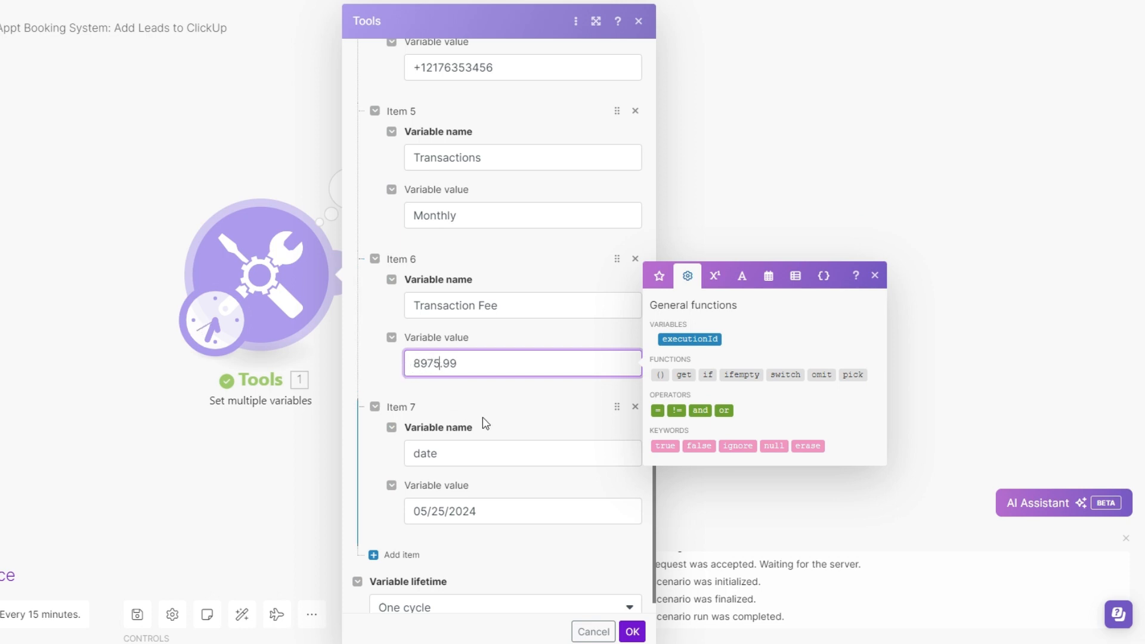
pyautogui.scroll(-1, 566, 537)
pyautogui.click(632, 632)
# Run the scenario once, save the grouped view in ClickUp, and check the new lead's Transactions value
pyautogui.click(3, 572)
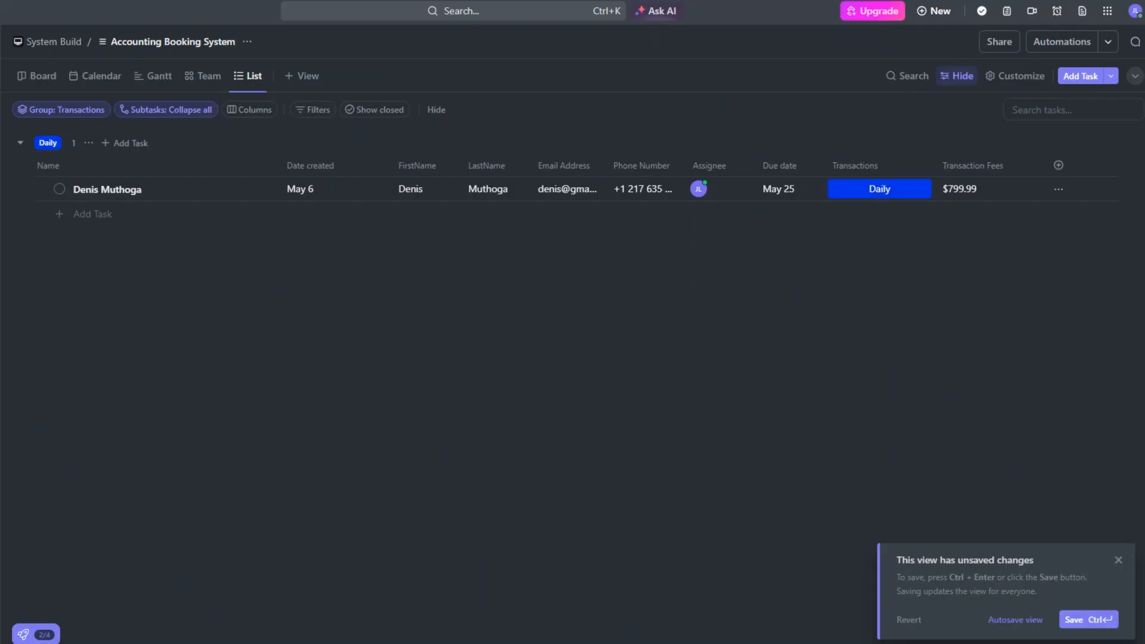
pyautogui.click(1080, 619)
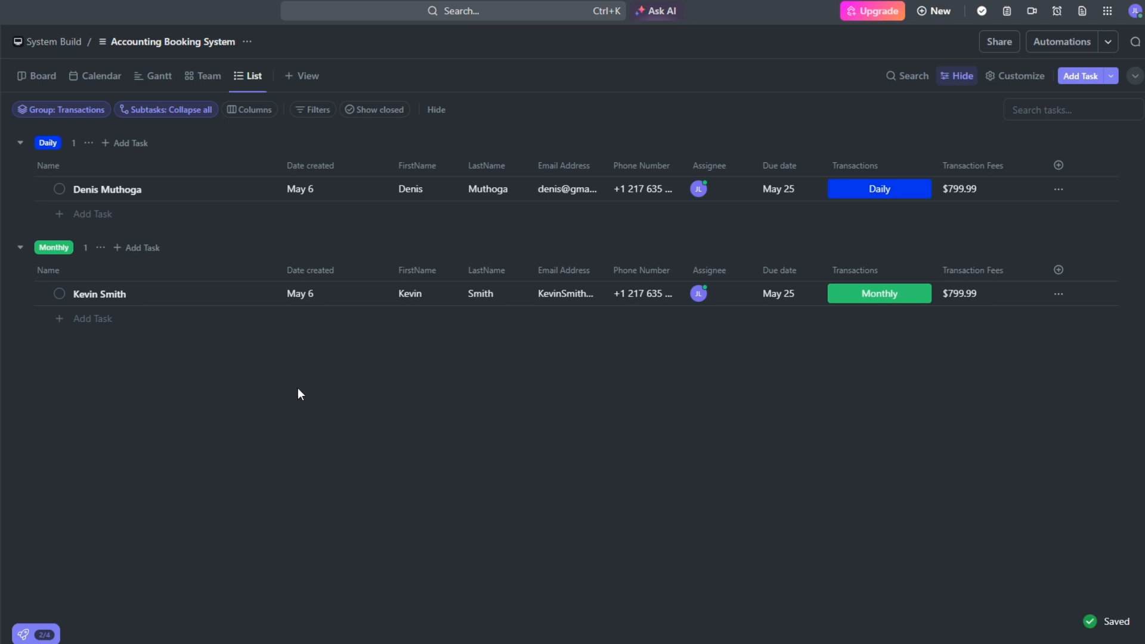
pyautogui.click(862, 295)
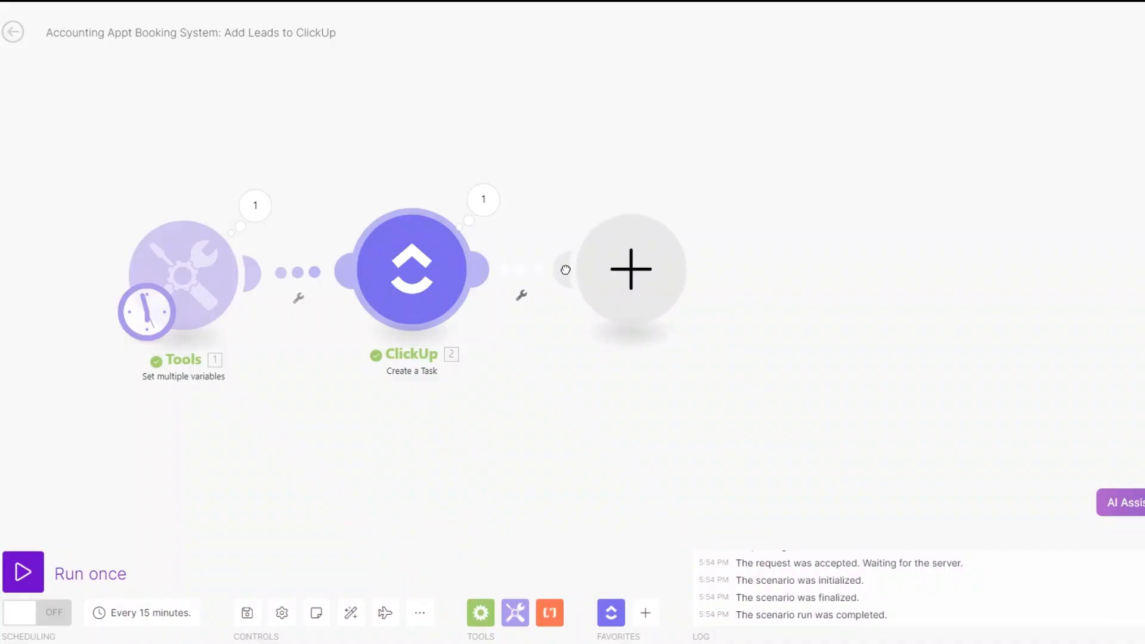
# Add a Send an Email module after the ClickUp Create a Task module in the Make scenario
pyautogui.click(566, 269)
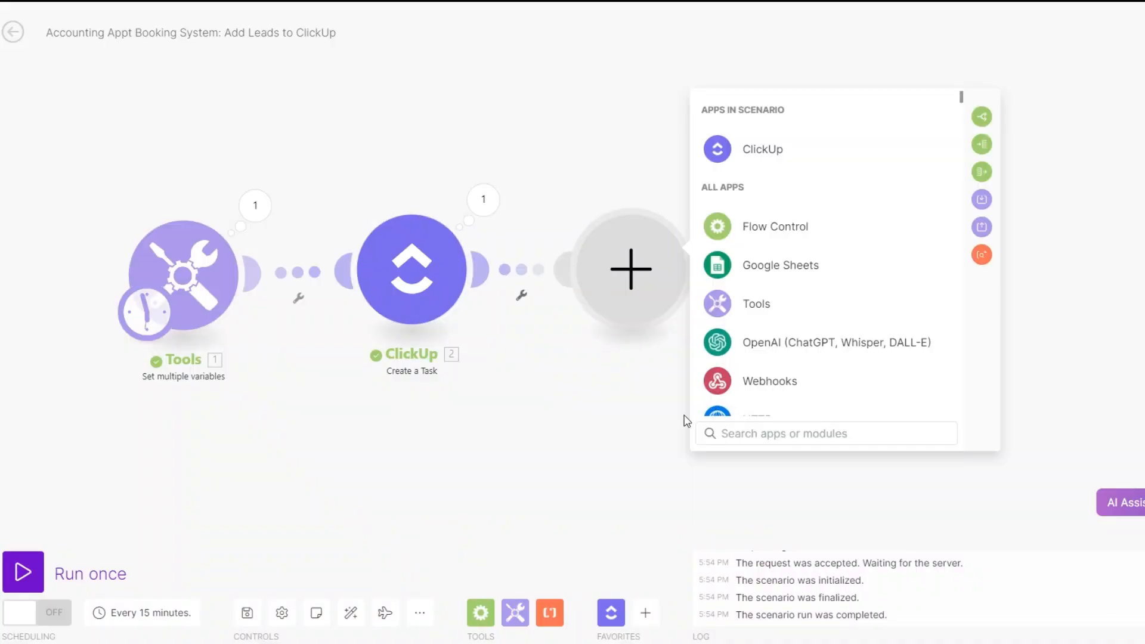
pyautogui.write('em')
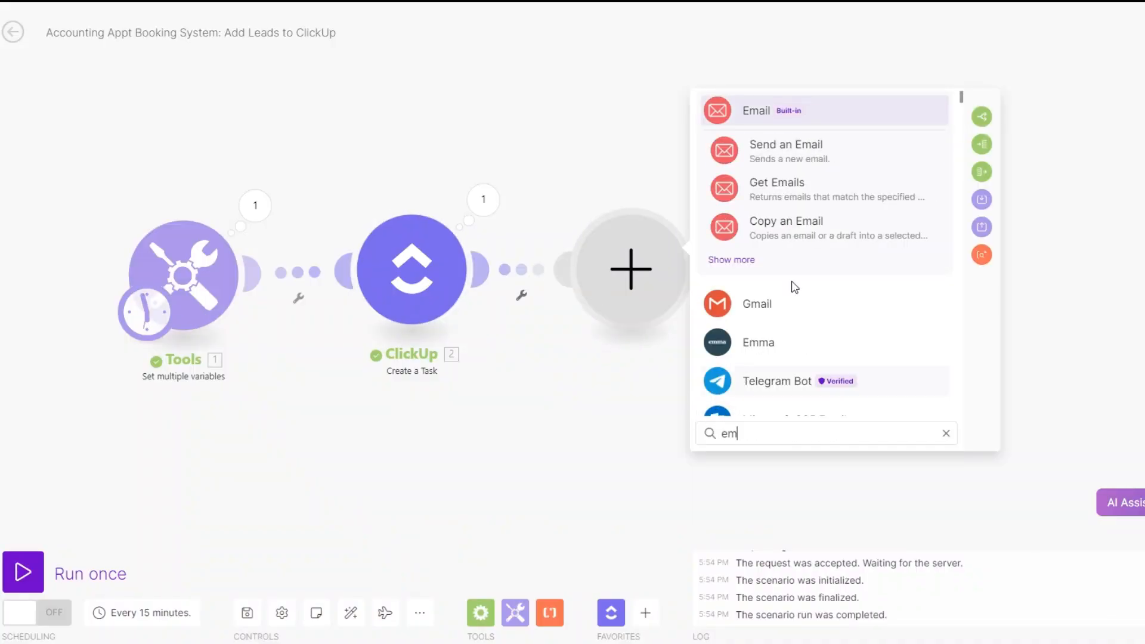
pyautogui.click(782, 147)
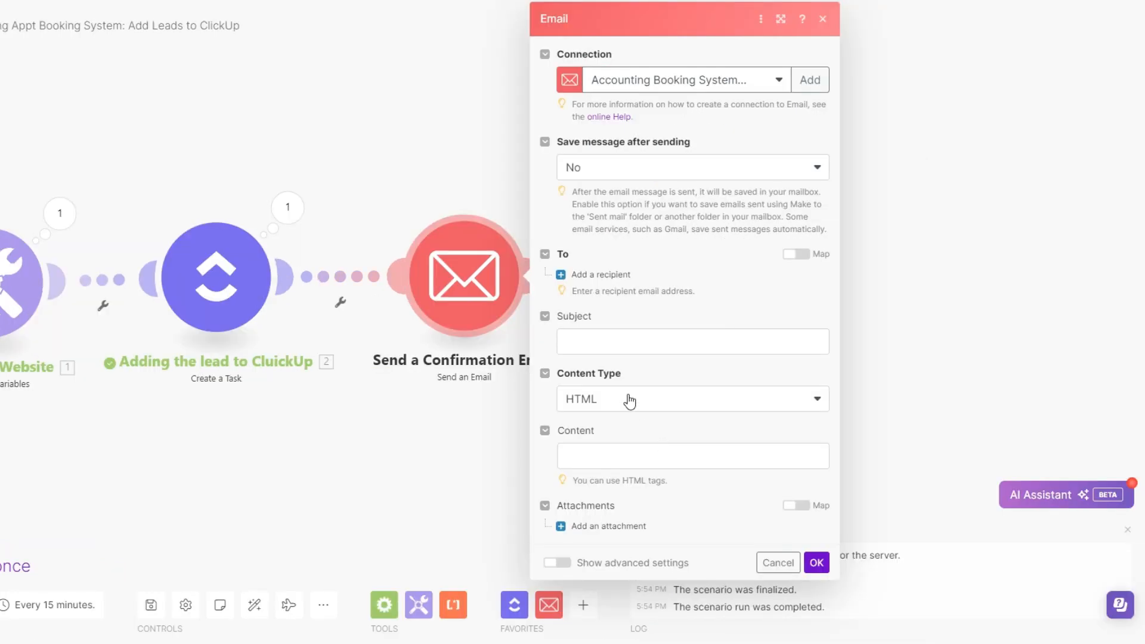
# Set the subject to the lead's FirstName plus ", Your Appointment is Booked Successfully." and start the content with "Hi FirstName," and two <br> tags
pyautogui.click(720, 339)
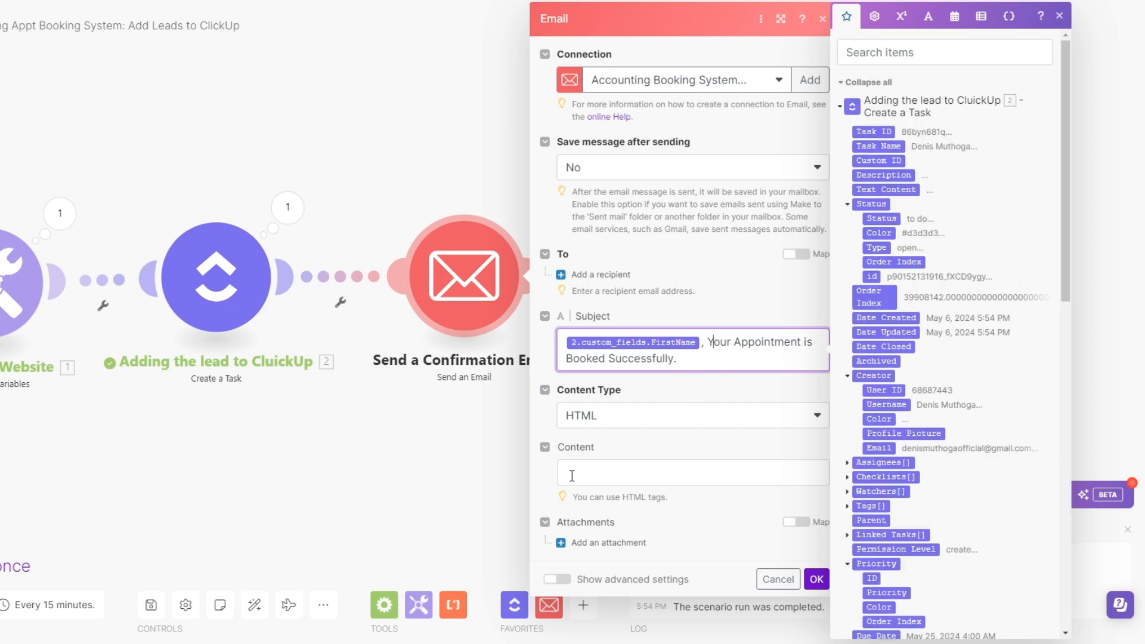
pyautogui.click(575, 473)
pyautogui.write('H')
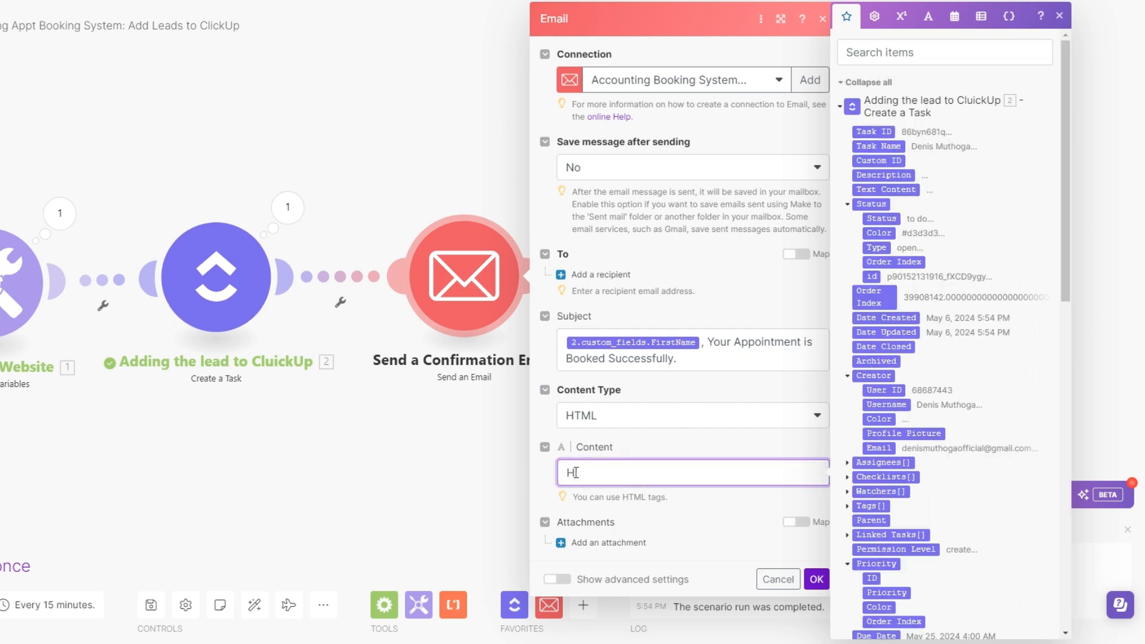
pyautogui.write('i')
pyautogui.scroll(-10, 894, 298)
pyautogui.click(889, 292)
pyautogui.write(',')
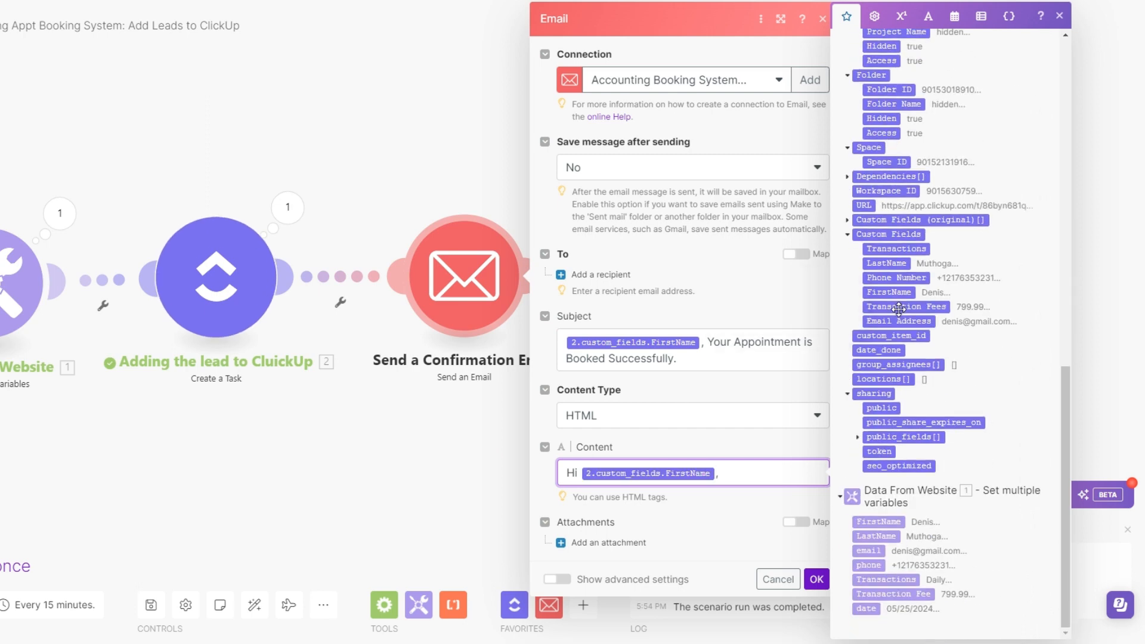
pyautogui.press('Return')
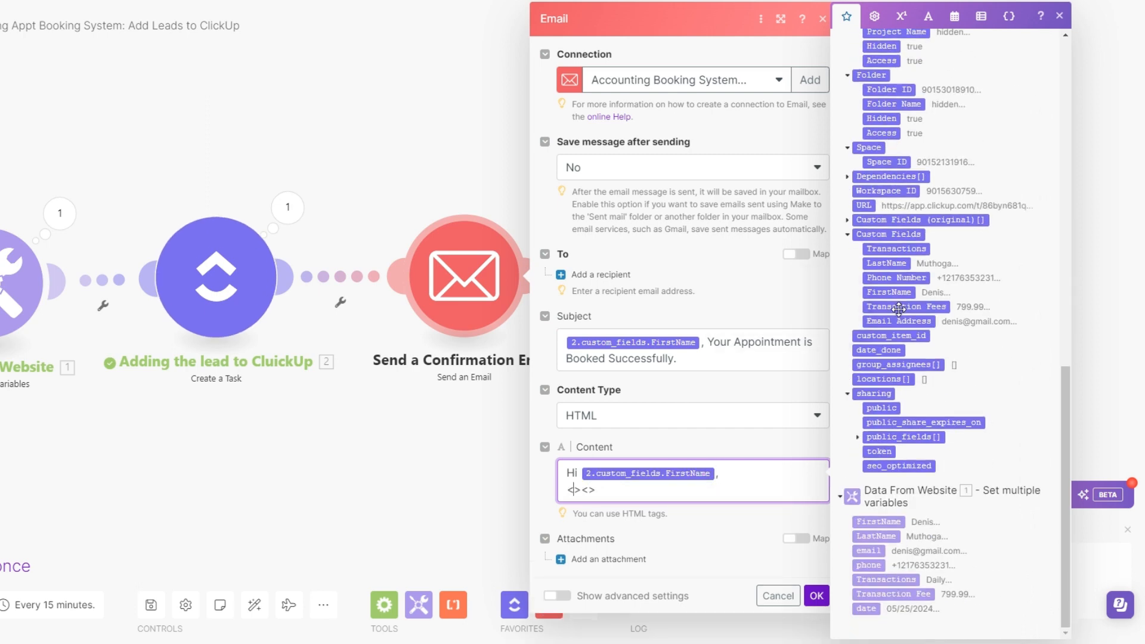
pyautogui.write('br><br')
pyautogui.press('Return')
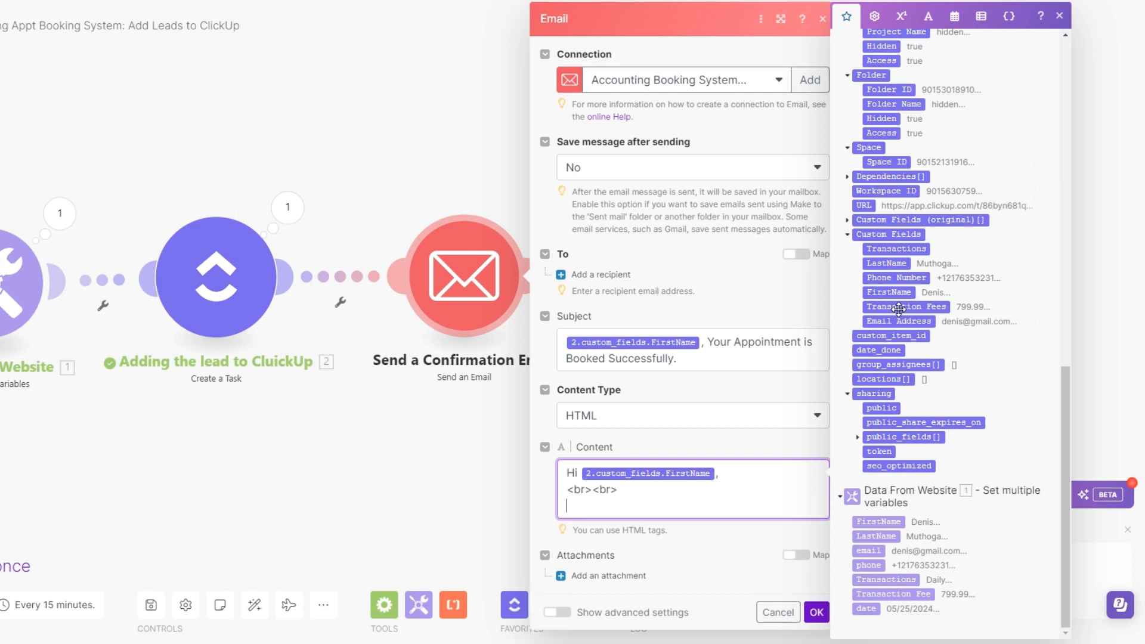
# Add "Thanks for booking your appointment with us for" to the email content, followed by the website data's Transactions variable
pyautogui.write('Thanks')
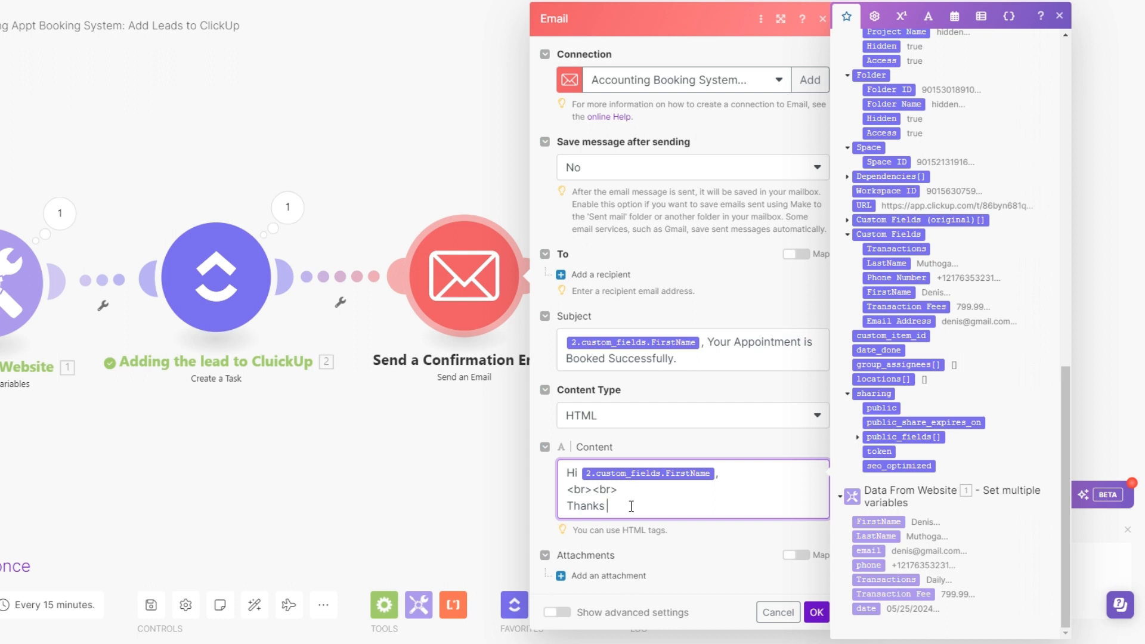
pyautogui.write(' for booking your appointment w')
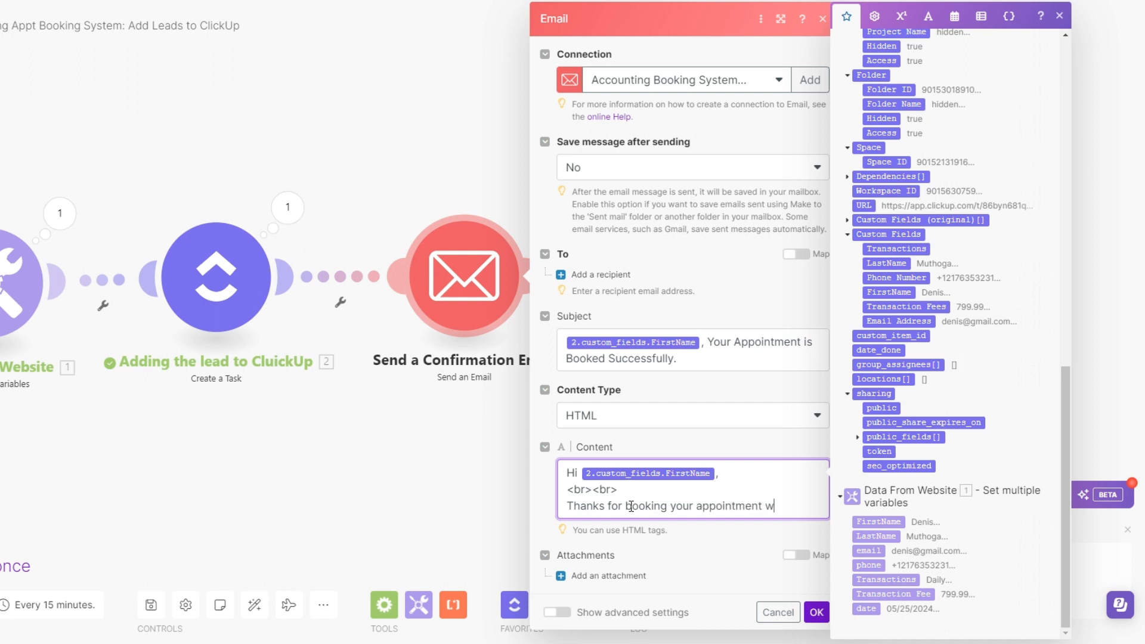
pyautogui.write('ith us fr')
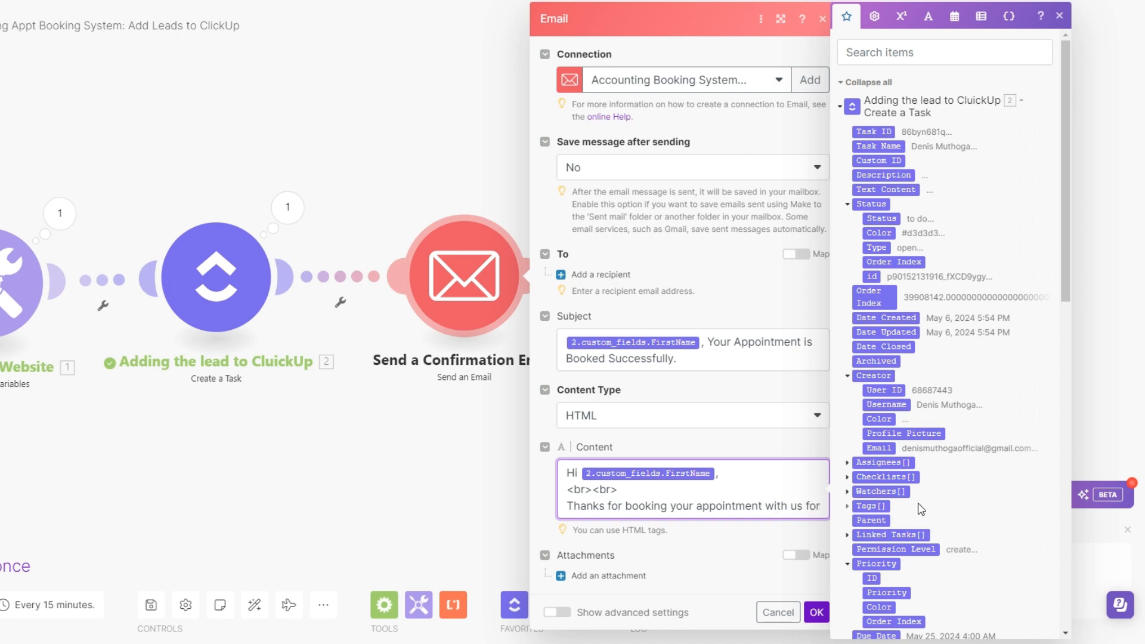
pyautogui.scroll(-15, 922, 509)
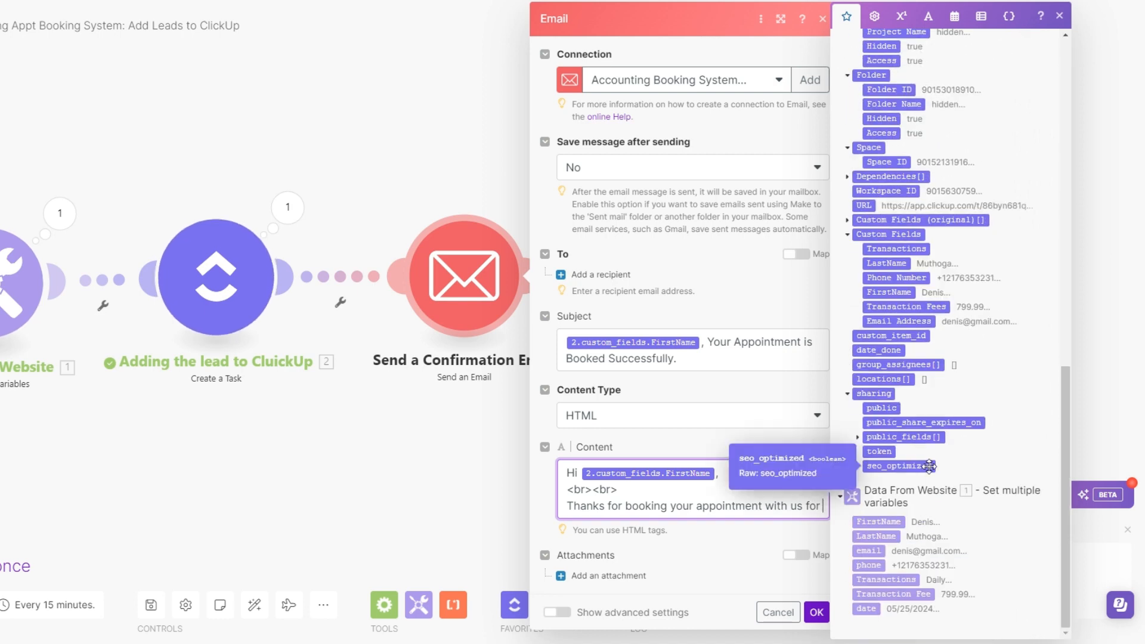
pyautogui.moveTo(885, 579); pyautogui.dragTo(746, 517)
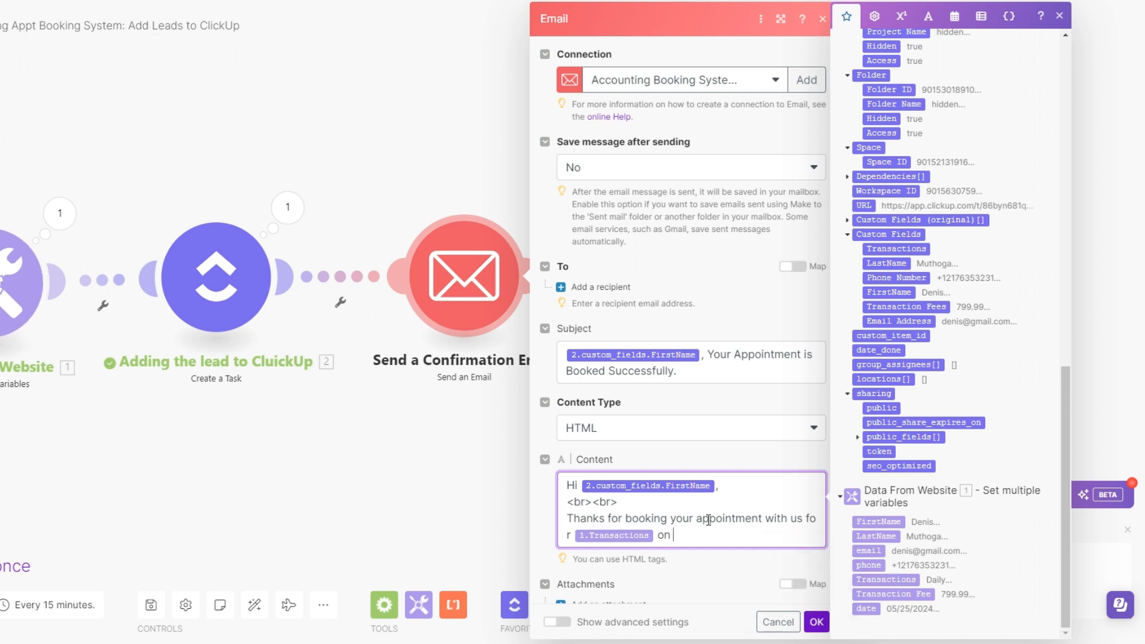
# Continue the sentence with "on" and a formatDate function on the ClickUp task's Due Date, using the format MMMM D YYYY
pyautogui.click(954, 16)
pyautogui.click(909, 621)
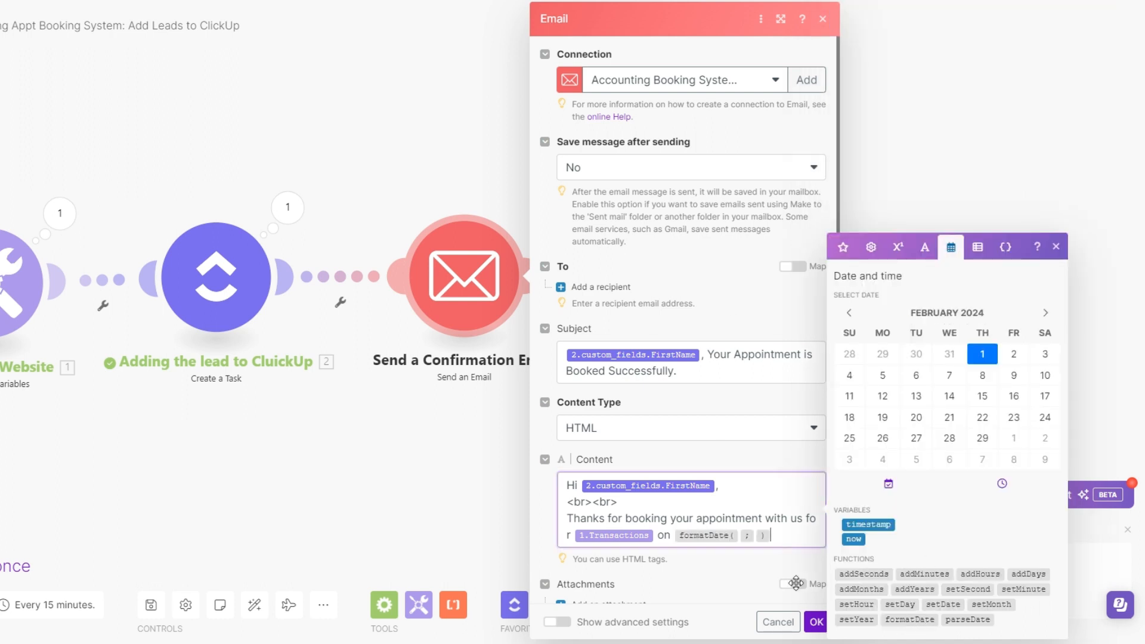
pyautogui.moveTo(739, 534)
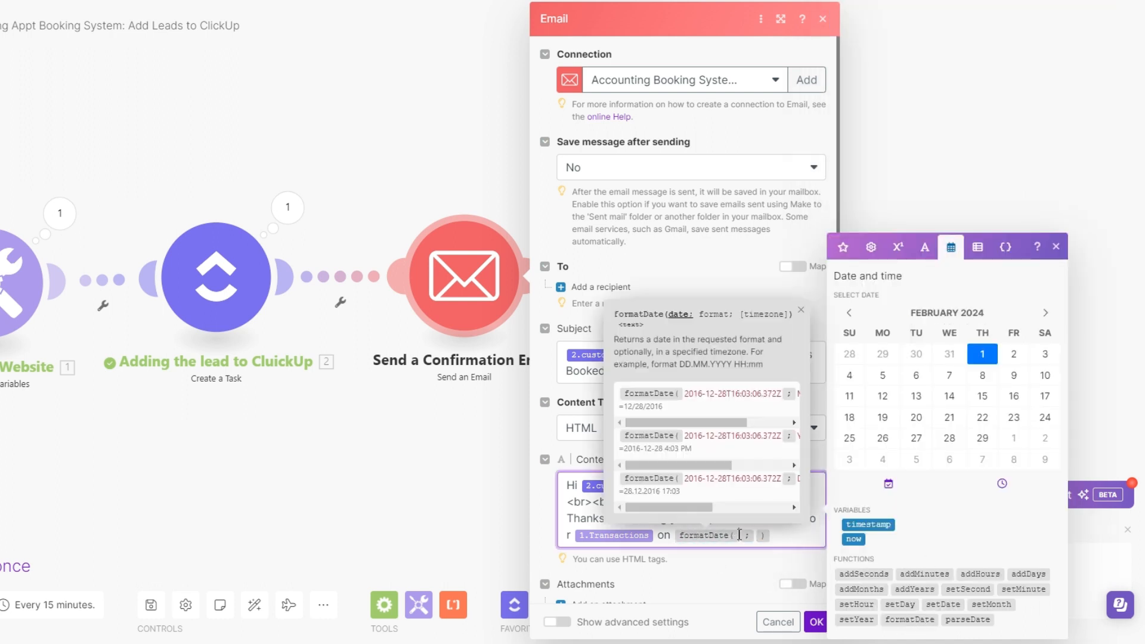
pyautogui.click(842, 247)
pyautogui.scroll(-5, 916, 513)
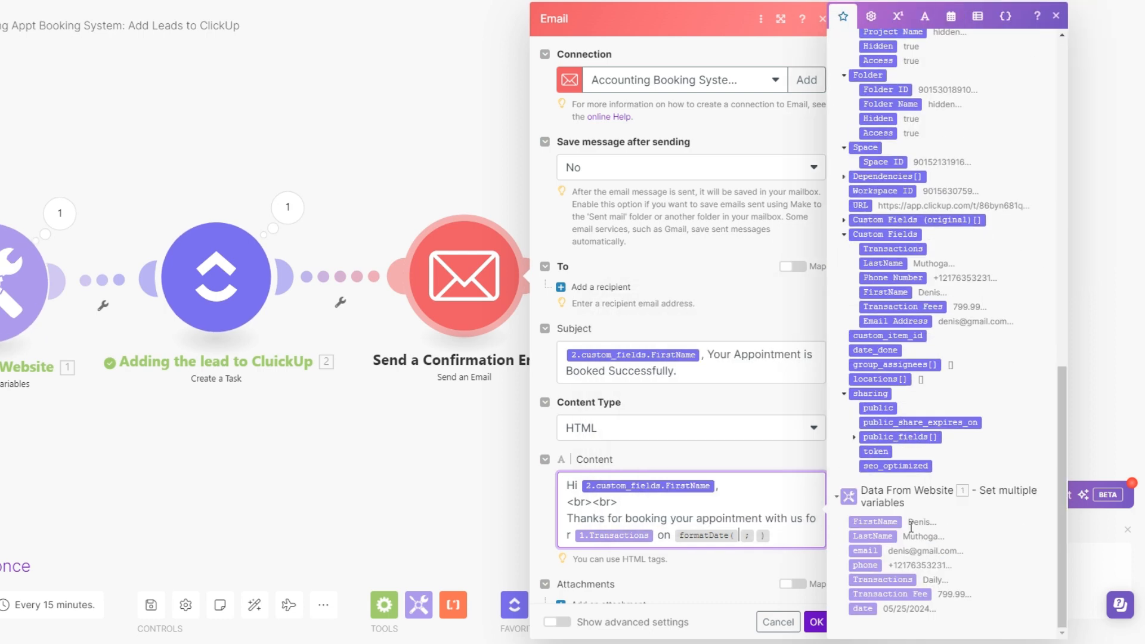
pyautogui.scroll(6, 873, 258)
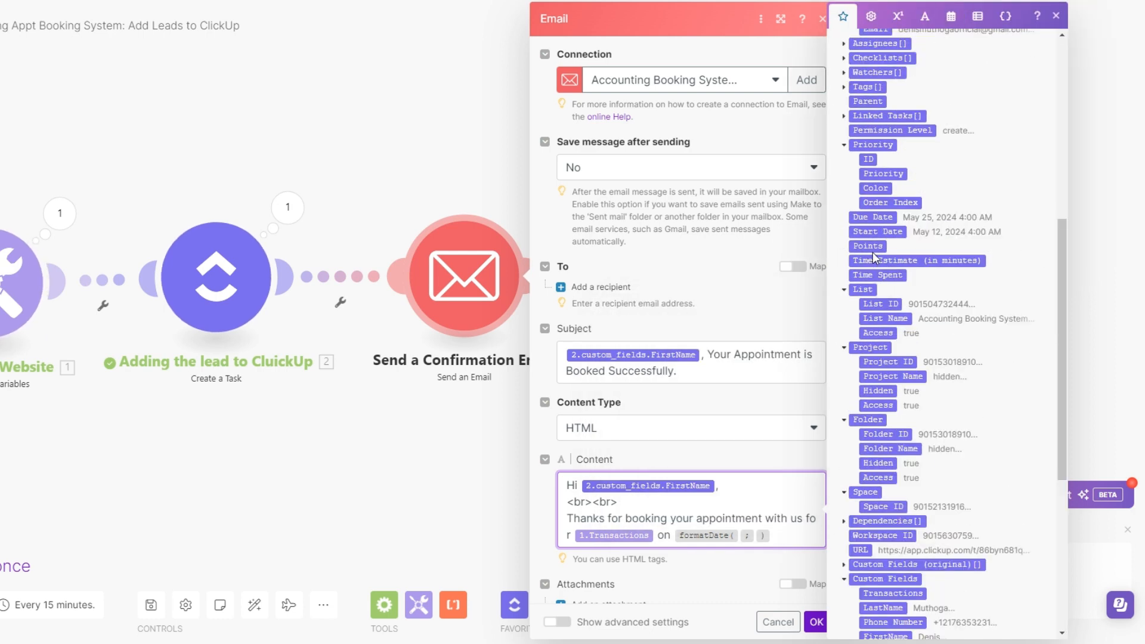
pyautogui.click(871, 217)
pyautogui.moveTo(815, 535)
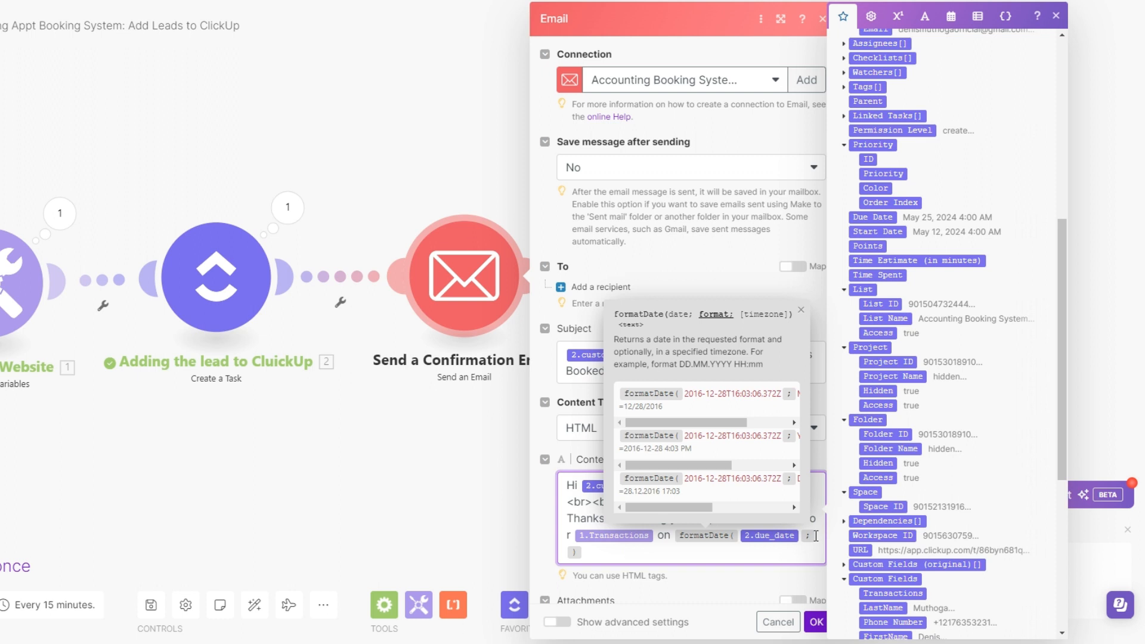
pyautogui.write('MMMM D YYYY')
# Finish the paragraph after the formatted date with ". The meeting has been scheduled."
pyautogui.click(680, 554)
pyautogui.write('. The meeting has')
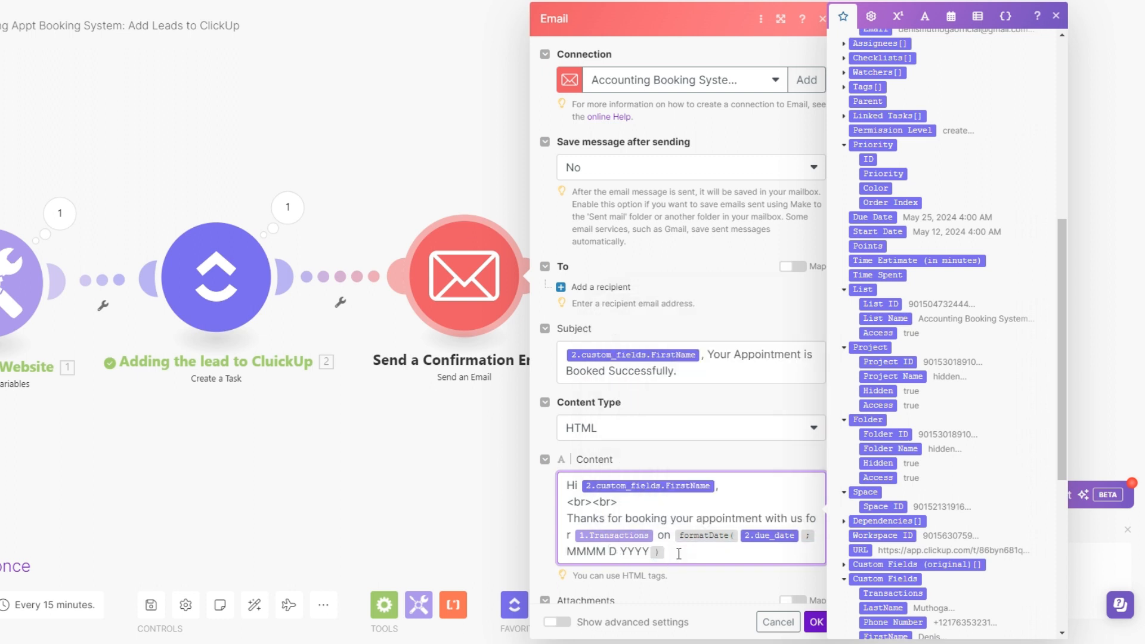
pyautogui.press('BackSpace')
pyautogui.press('BackSpace')
pyautogui.press('BackSpace')
pyautogui.write('has been scheduled')
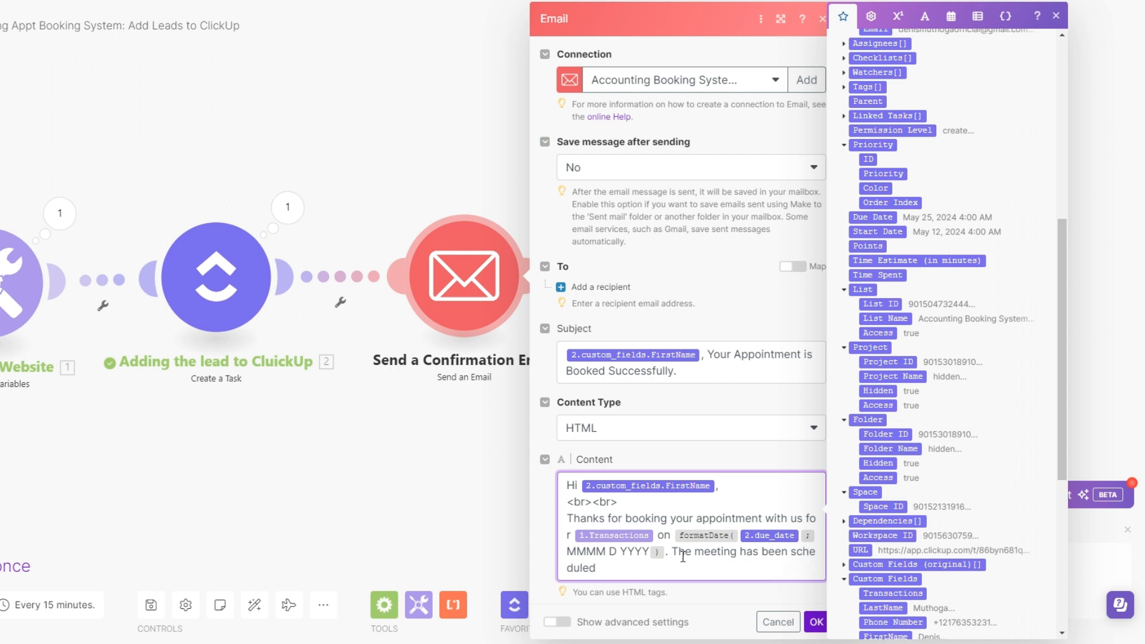
pyautogui.write('.')
# Add the line "Looking forward to meeting and speaking with you!" to the content, with two <br> tags before and after it
pyautogui.press('Return')
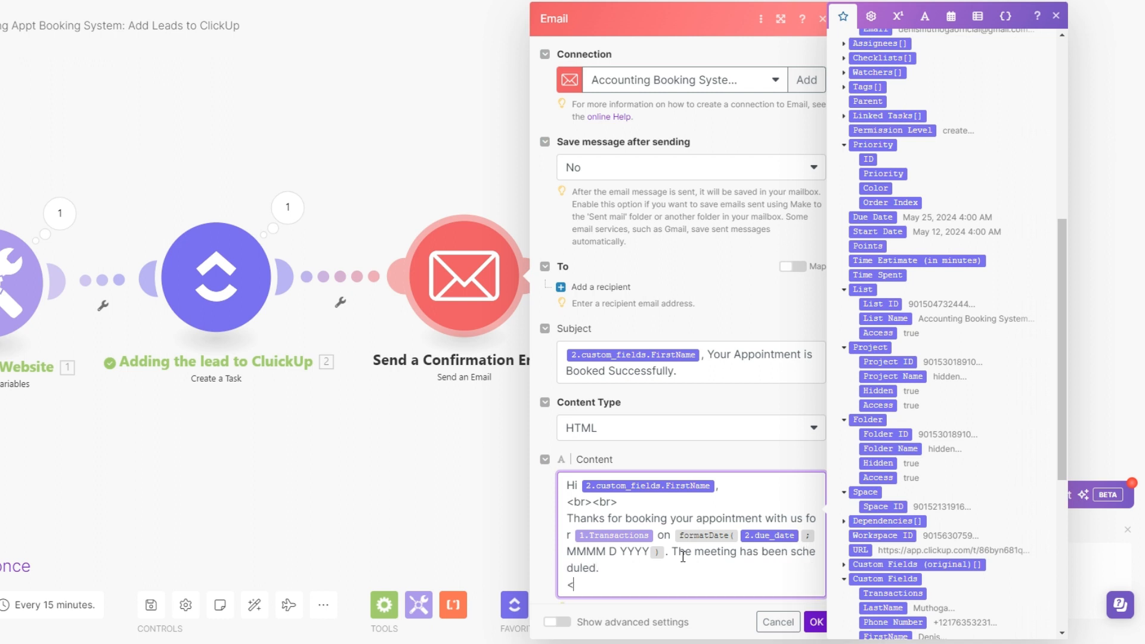
pyautogui.write('<><>')
pyautogui.write('br><')
pyautogui.write('br>')
pyautogui.write('Looking forward to meeting and speaking with you!')
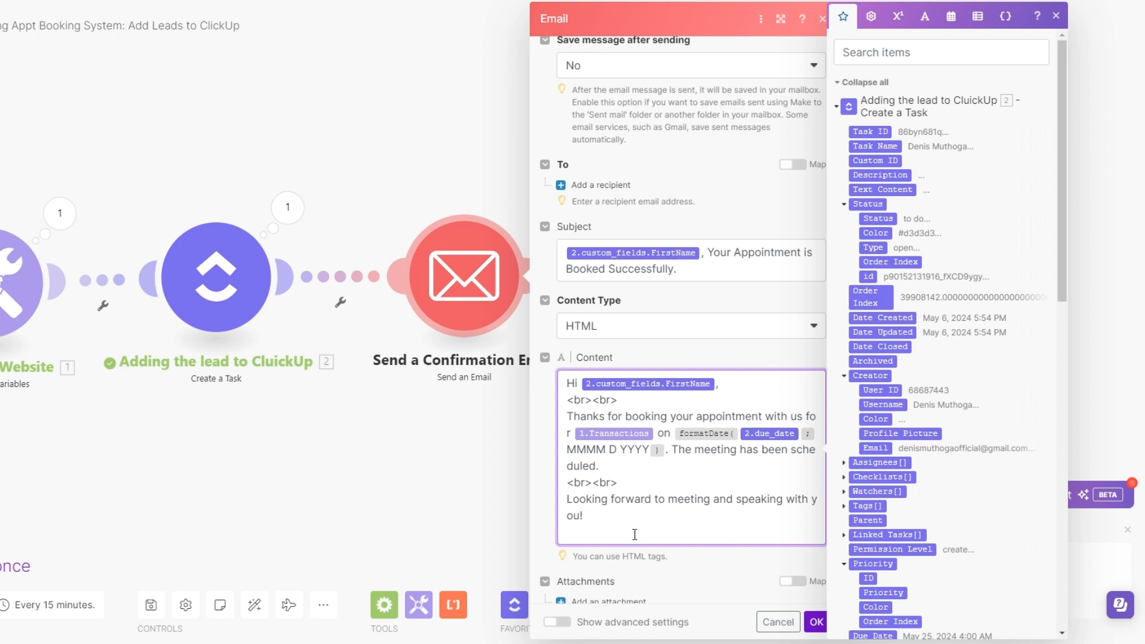
pyautogui.press('Return')
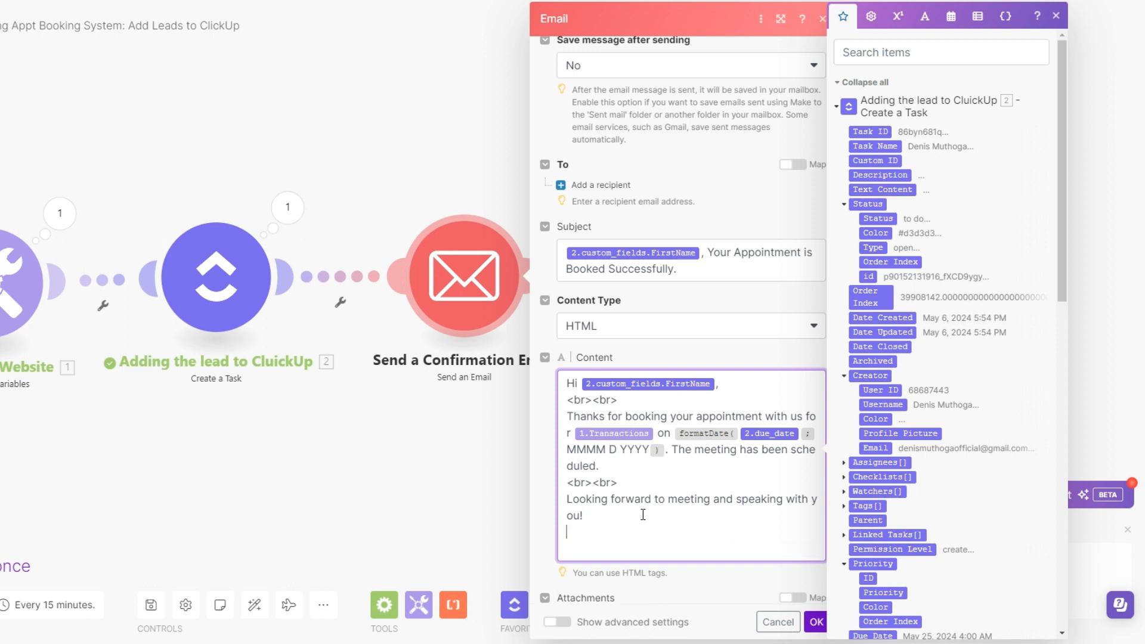
pyautogui.write('<><><')
pyautogui.write('br')
pyautogui.write('br')
# Close the email with "Cheers!", two <br> tags and the sender's first name, then save the module
pyautogui.scroll(-1, 643, 514)
pyautogui.write('Cheers')
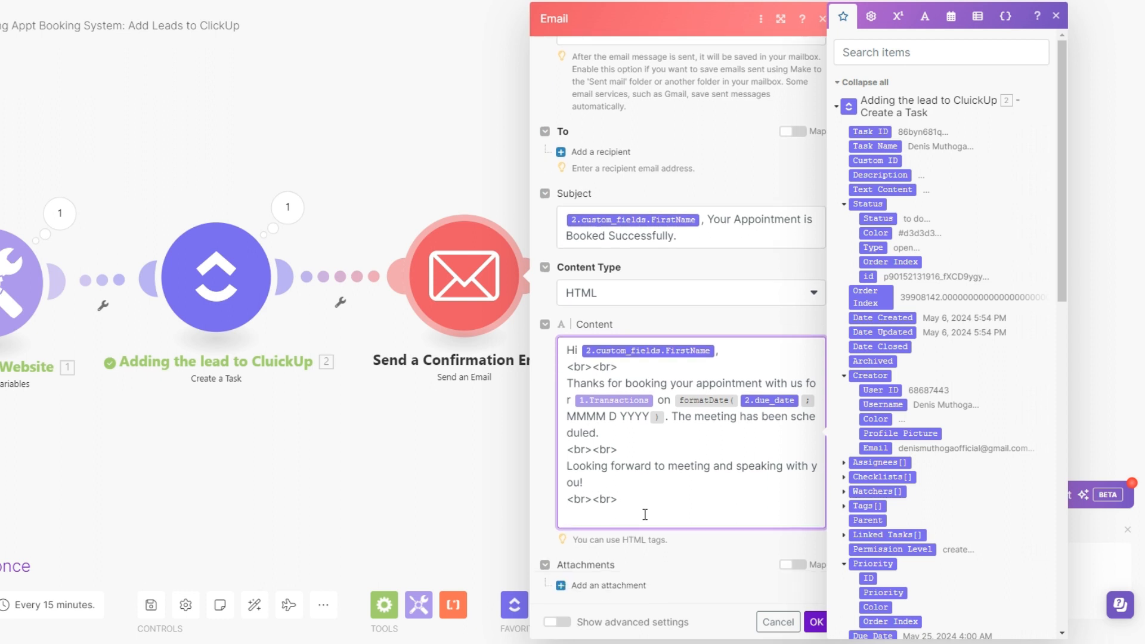
pyautogui.write('!')
pyautogui.press('Return')
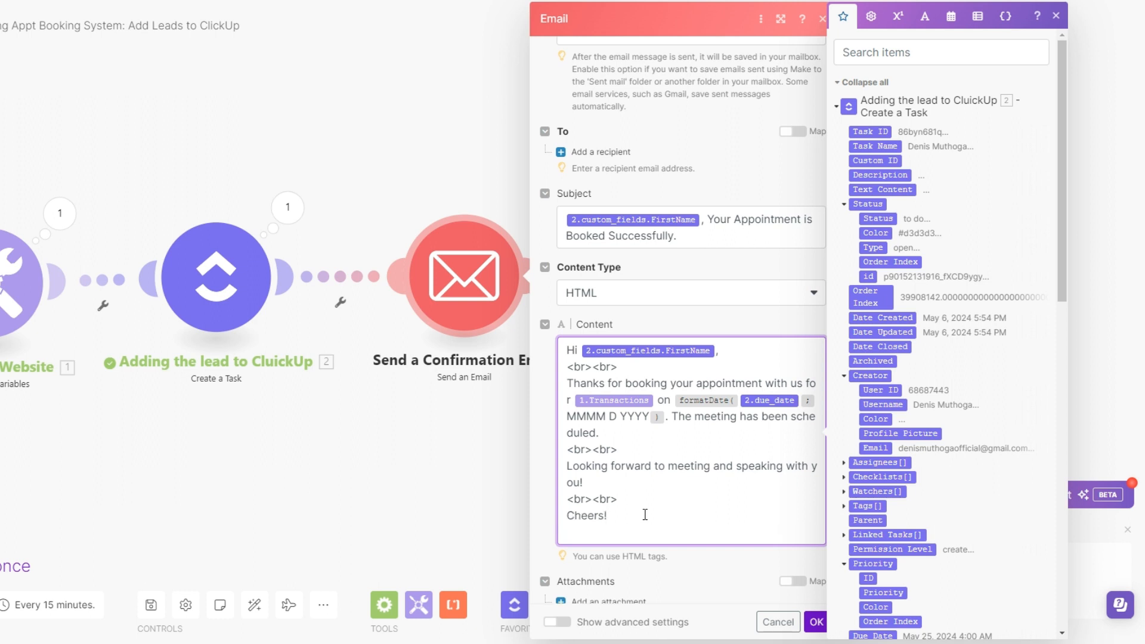
pyautogui.write('<><>')
pyautogui.write('br><')
pyautogui.write('br>')
pyautogui.press('Return')
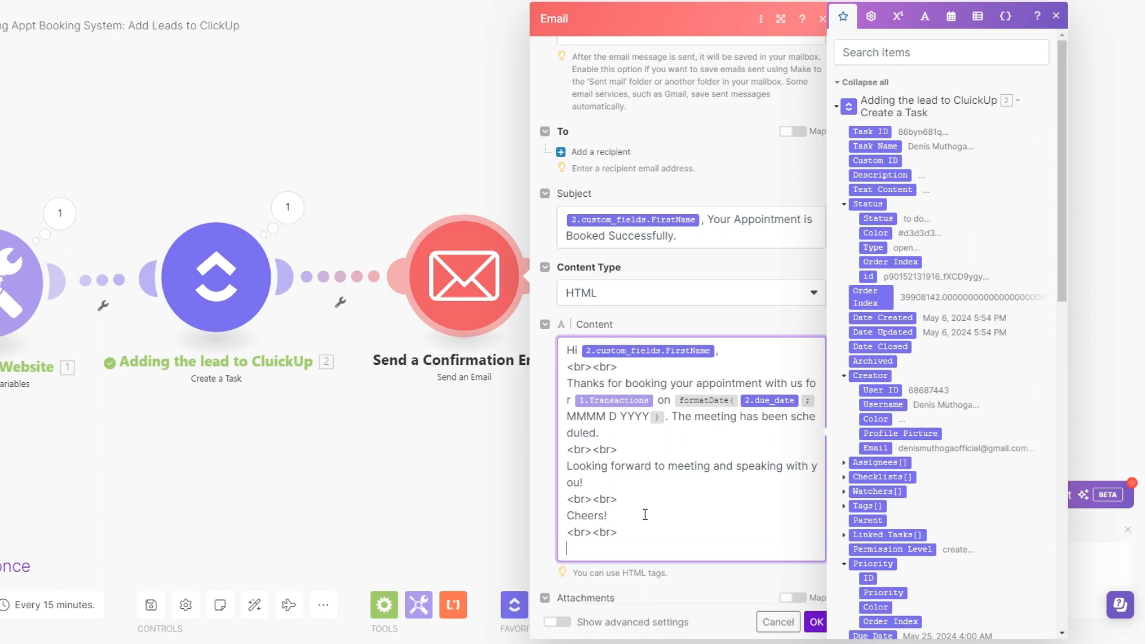
pyautogui.write('Denis')
pyautogui.click(812, 622)
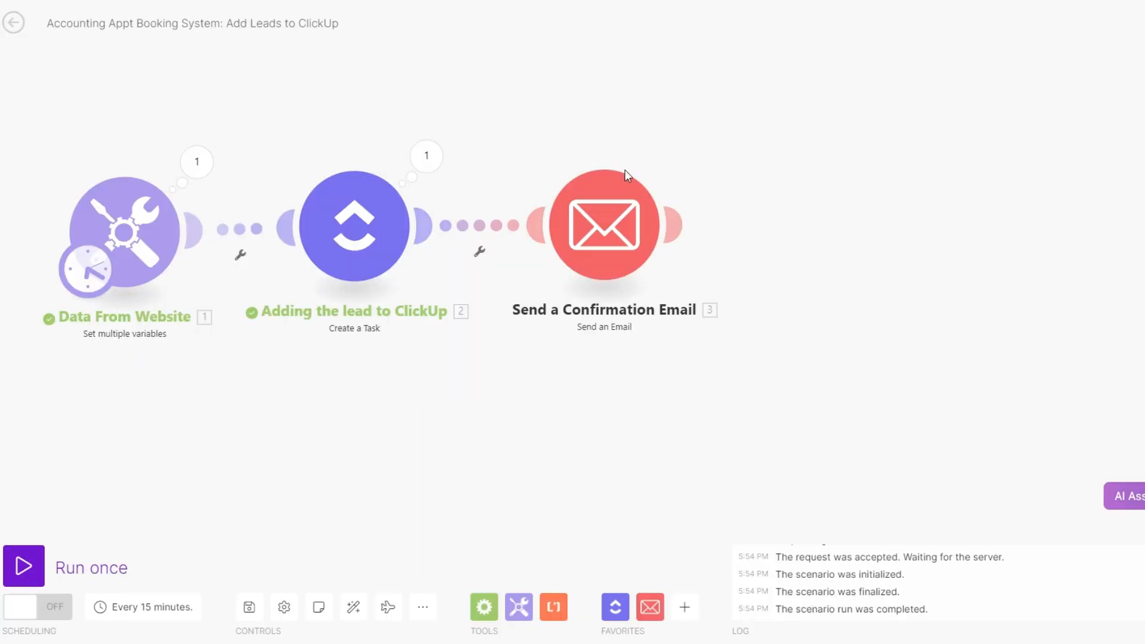
# Run the scenario once and review the content that the confirmation email module sent
pyautogui.moveTo(559, 311); pyautogui.dragTo(570, 309)
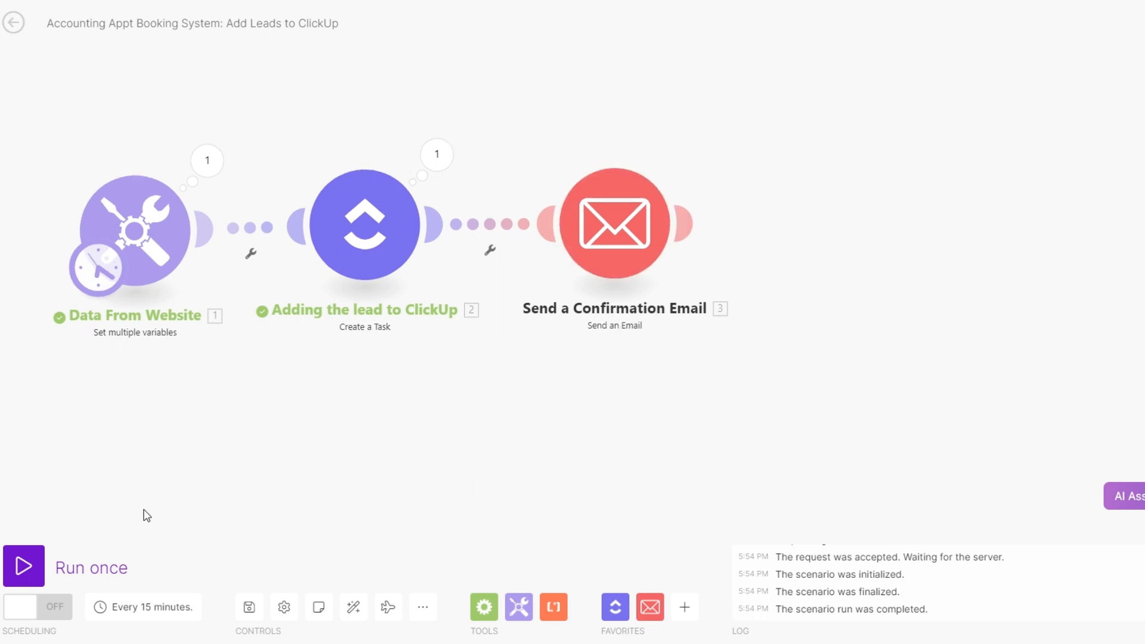
pyautogui.click(37, 563)
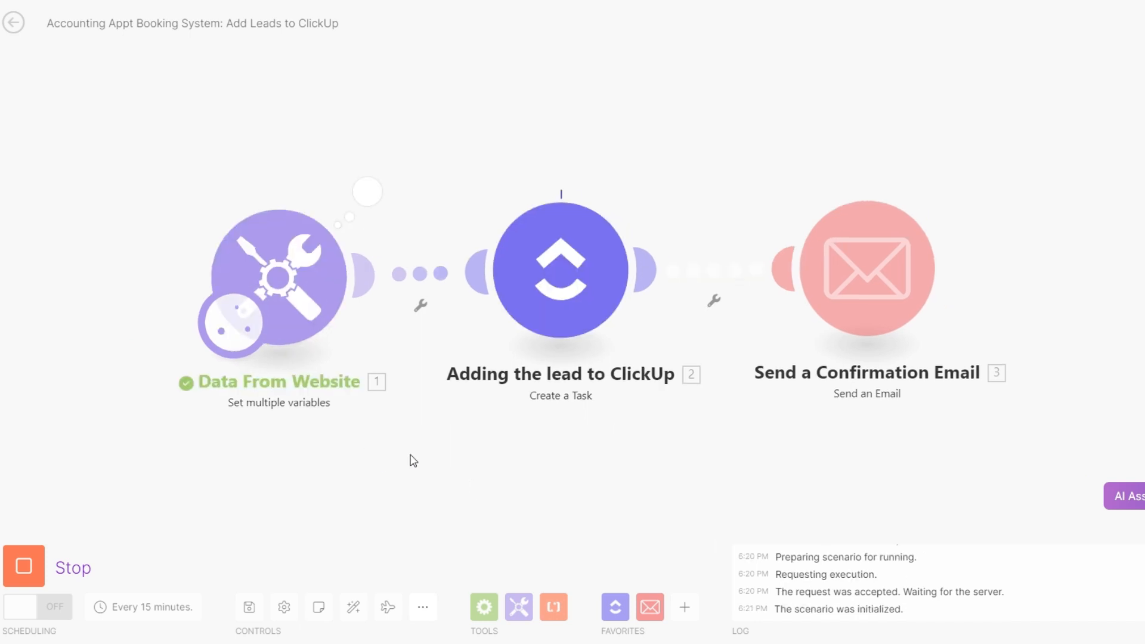
pyautogui.click(808, 143)
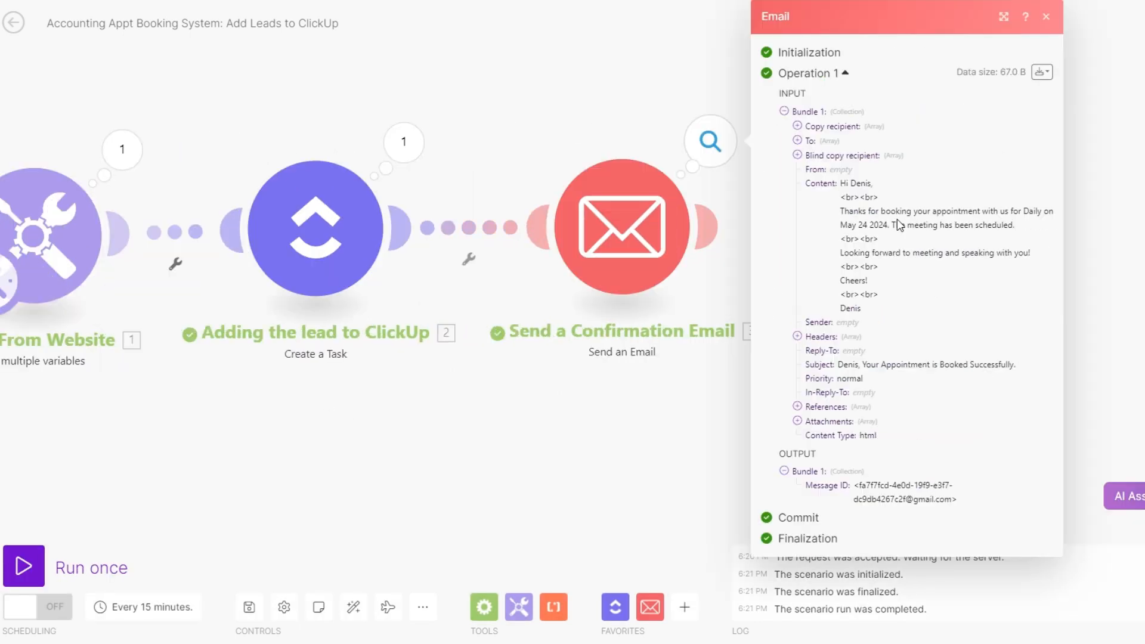
pyautogui.moveTo(846, 183); pyautogui.dragTo(895, 307)
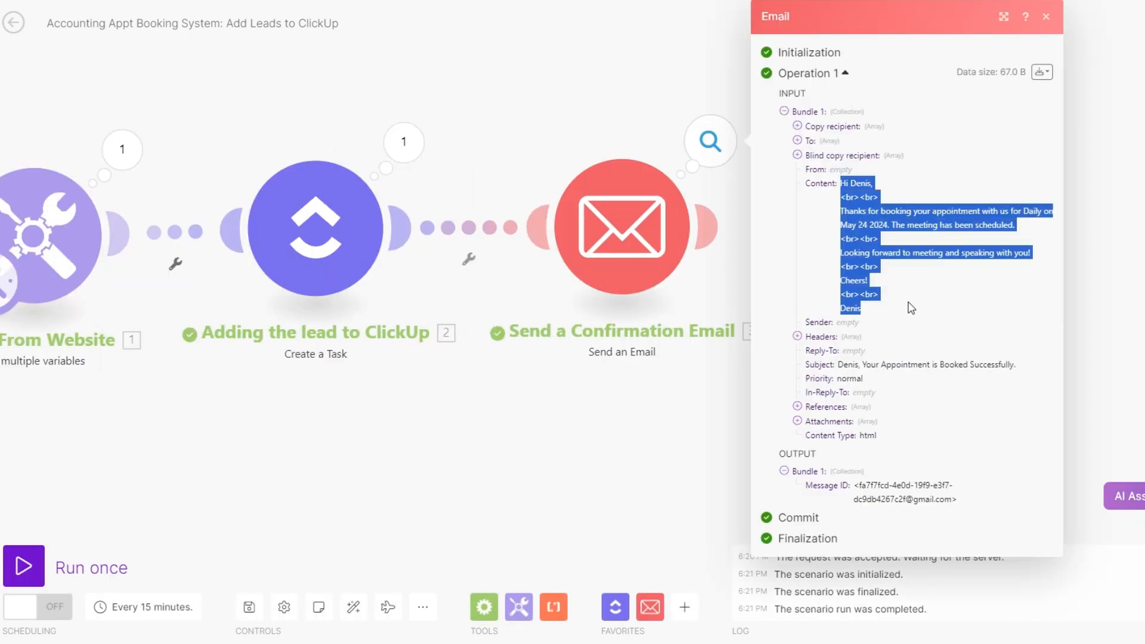
pyautogui.click(667, 452)
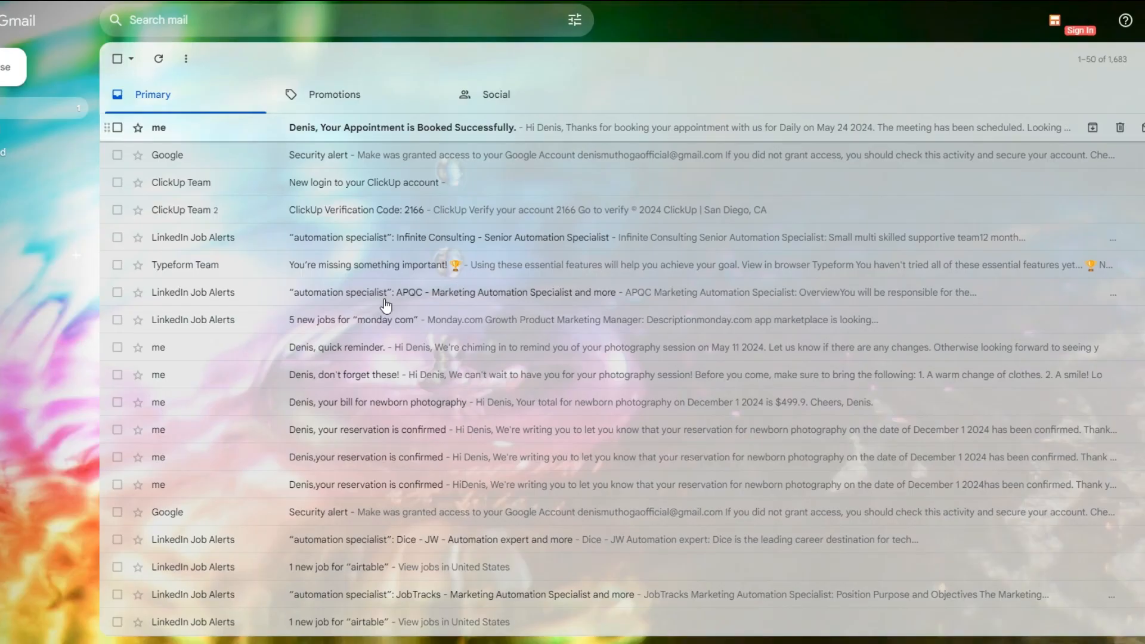
# Open the received confirmation email in Gmail and check its message text, transaction type and appointment date
pyautogui.click(158, 128)
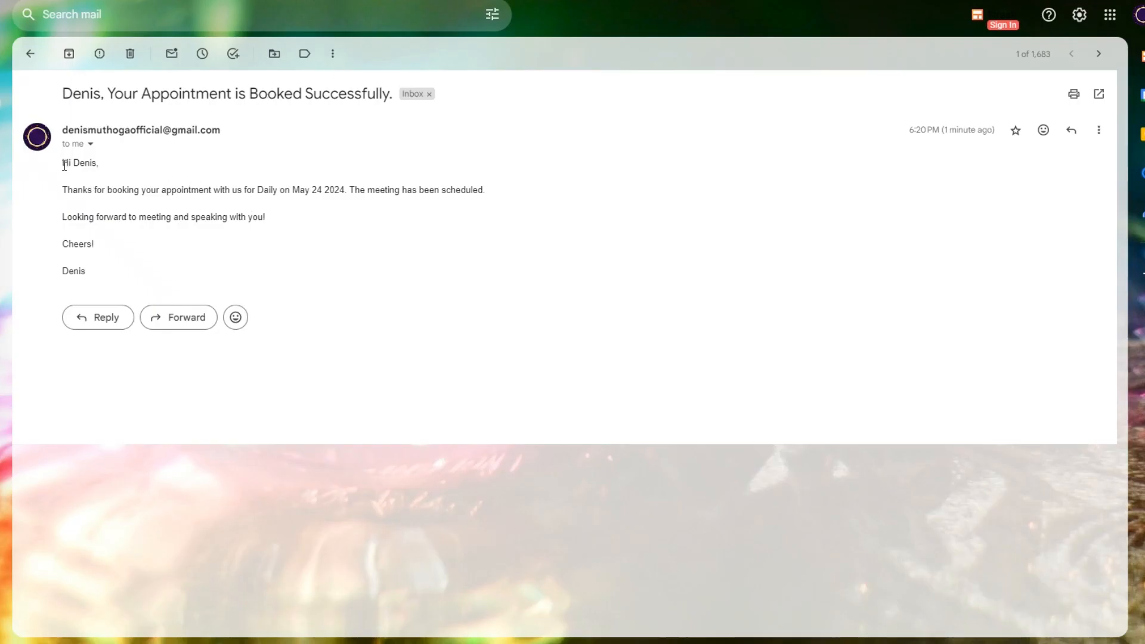
pyautogui.moveTo(64, 161); pyautogui.dragTo(96, 274)
pyautogui.click(146, 275)
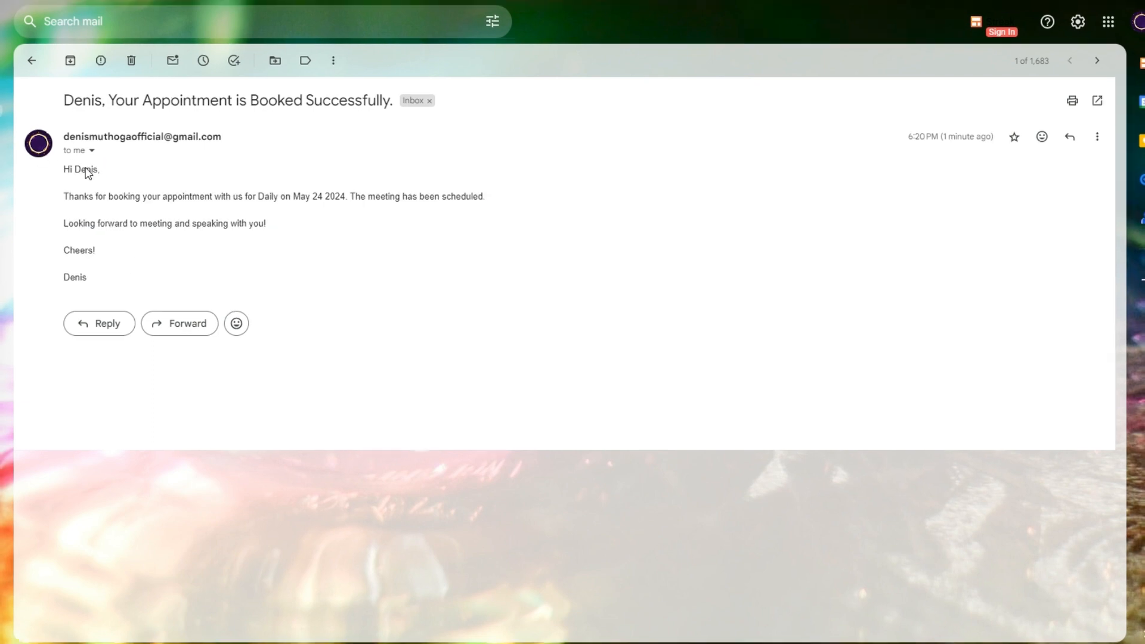
pyautogui.moveTo(258, 197); pyautogui.dragTo(348, 197)
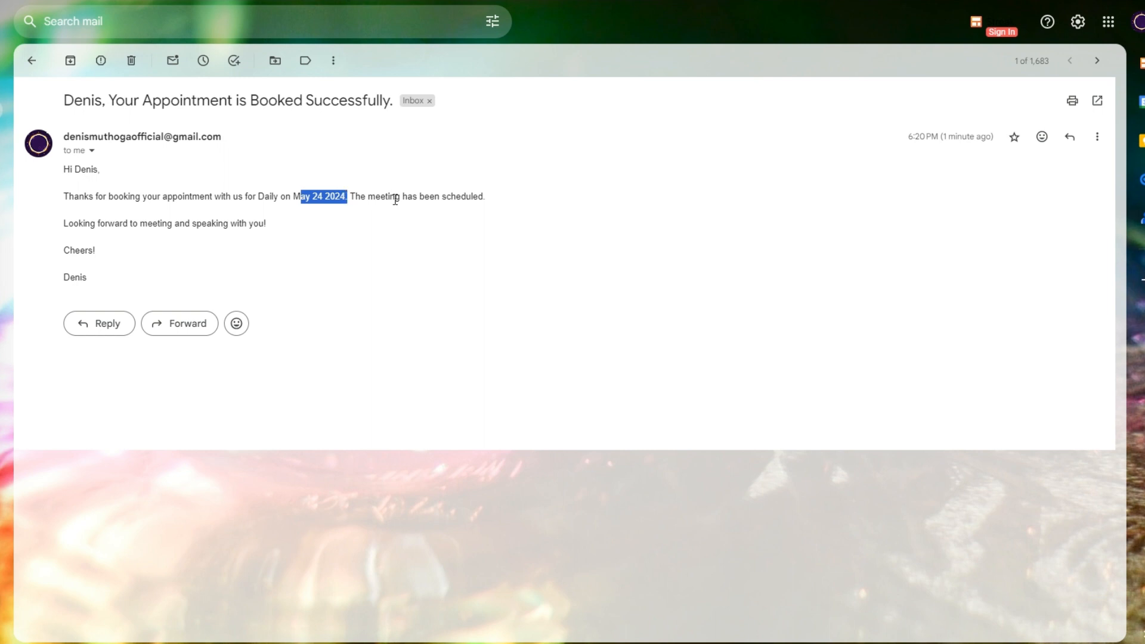
pyautogui.click(500, 203)
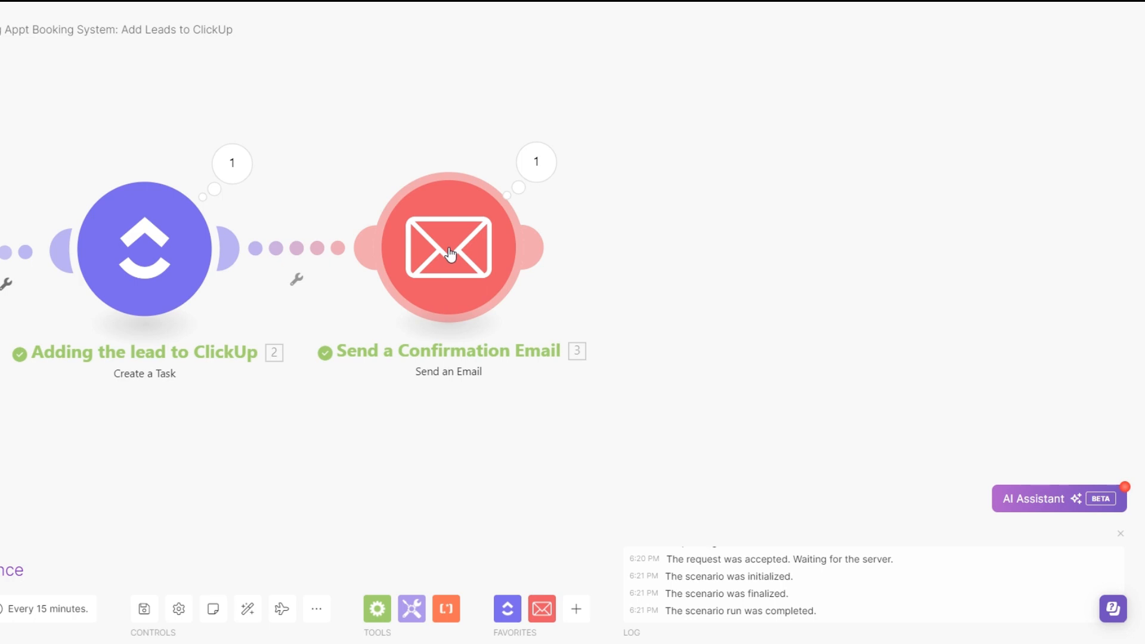
# Clone the Send a Confirmation Email module, connect the copy after the original, and open the copy's settings
pyautogui.rightClick(457, 240)
pyautogui.click(503, 336)
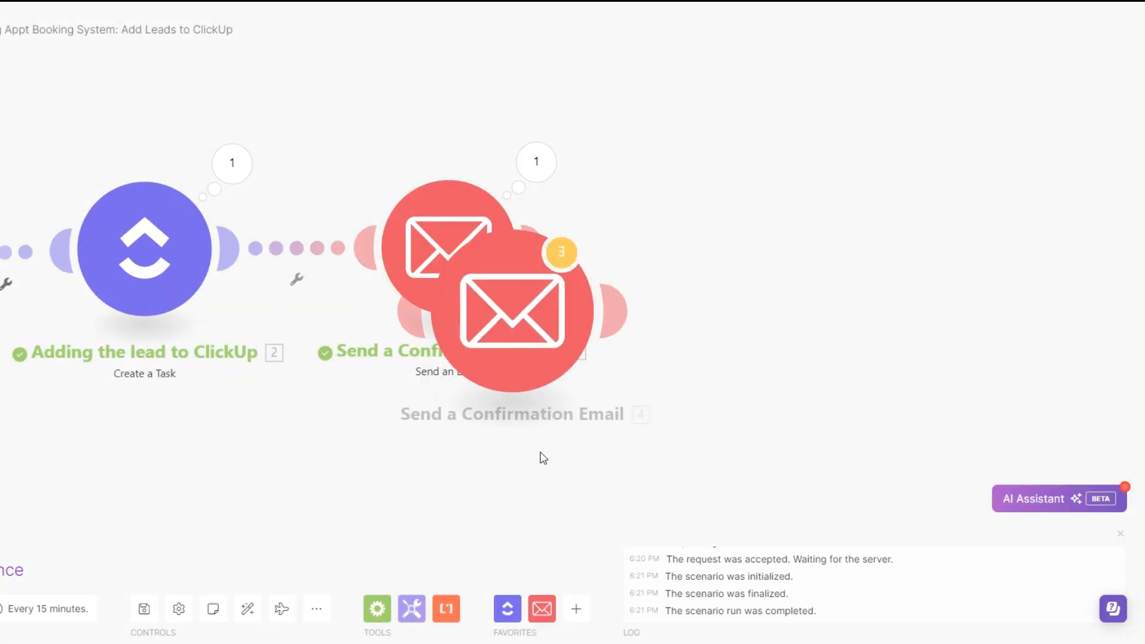
pyautogui.moveTo(403, 488); pyautogui.dragTo(263, 488)
pyautogui.moveTo(412, 322); pyautogui.dragTo(686, 260)
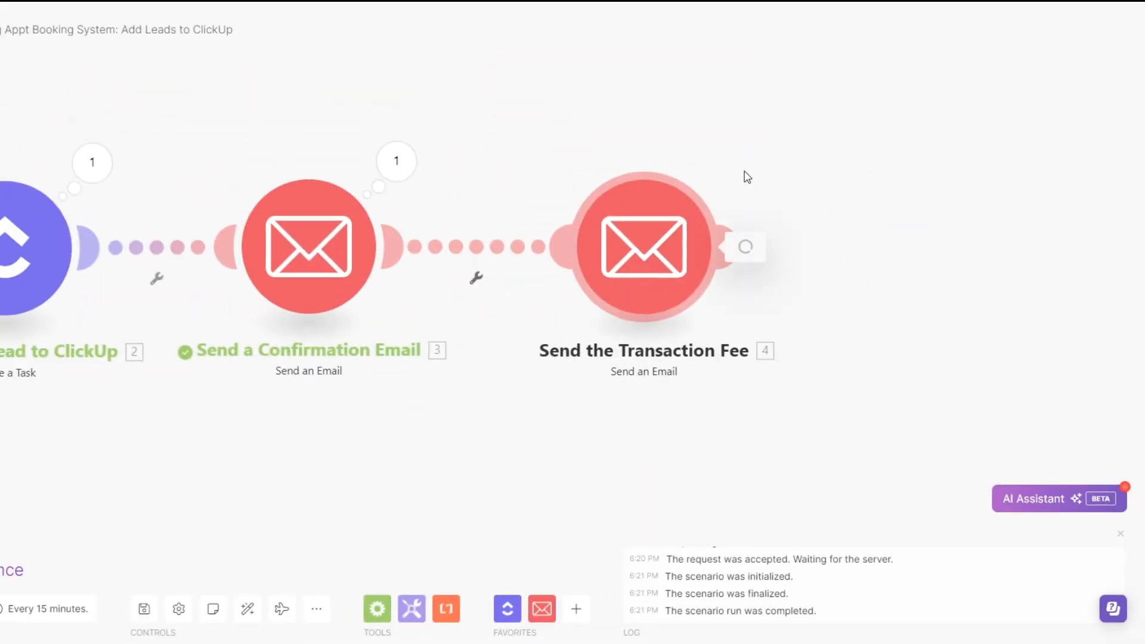
pyautogui.click(647, 253)
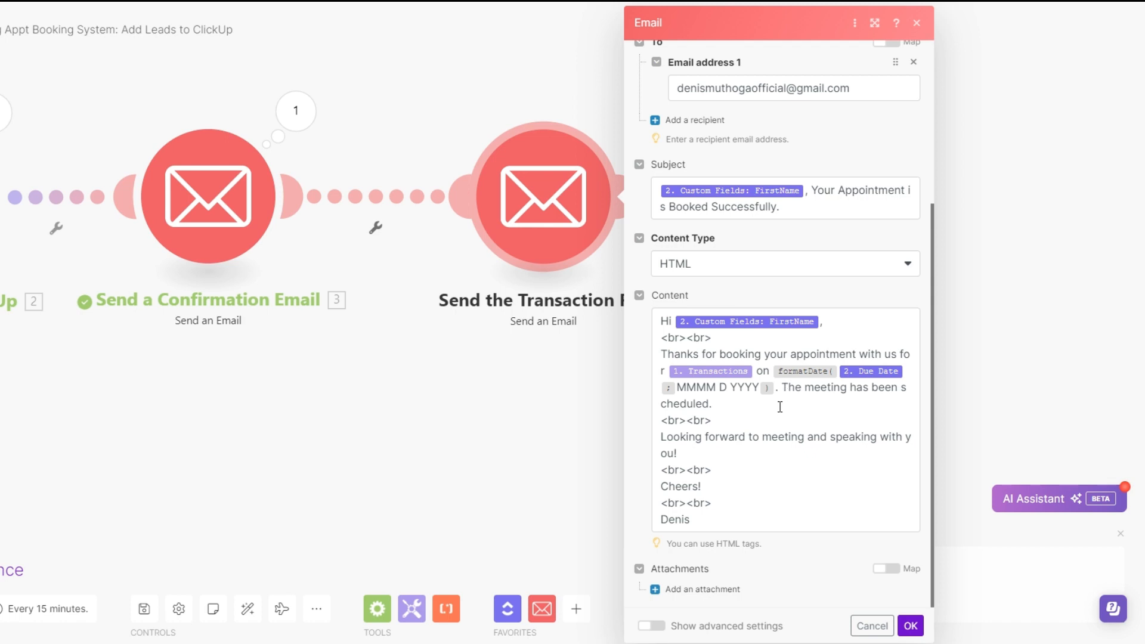
# Rewrite the email subject after the first-name field as "Your transaction fee for", the Transactions variable and "Transactions."
pyautogui.click(785, 208)
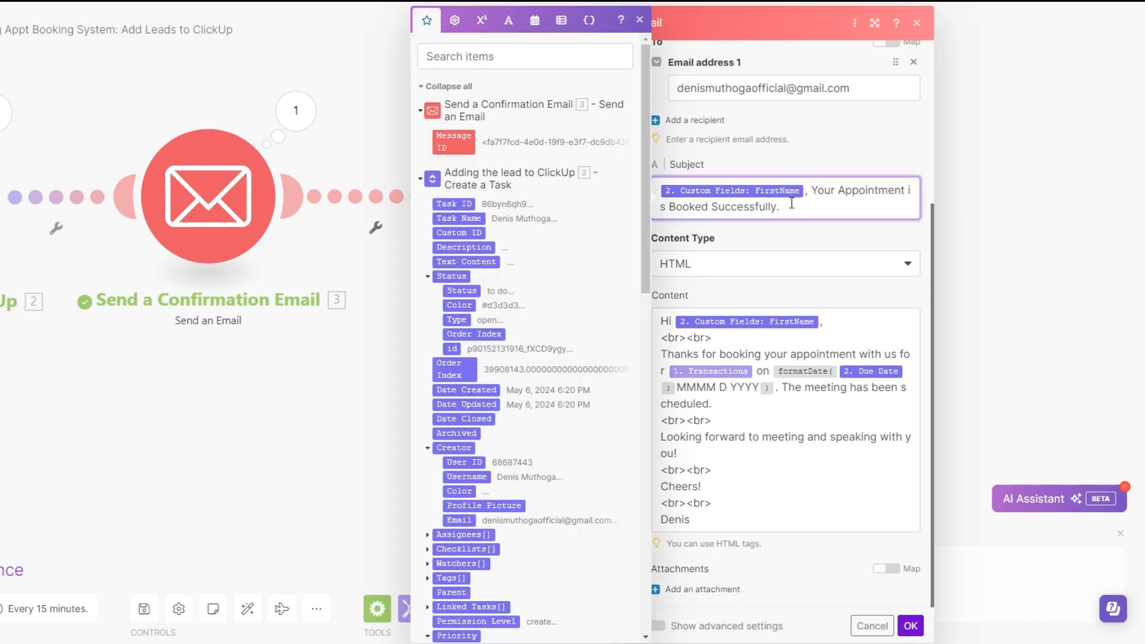
pyautogui.moveTo(818, 191); pyautogui.dragTo(820, 201)
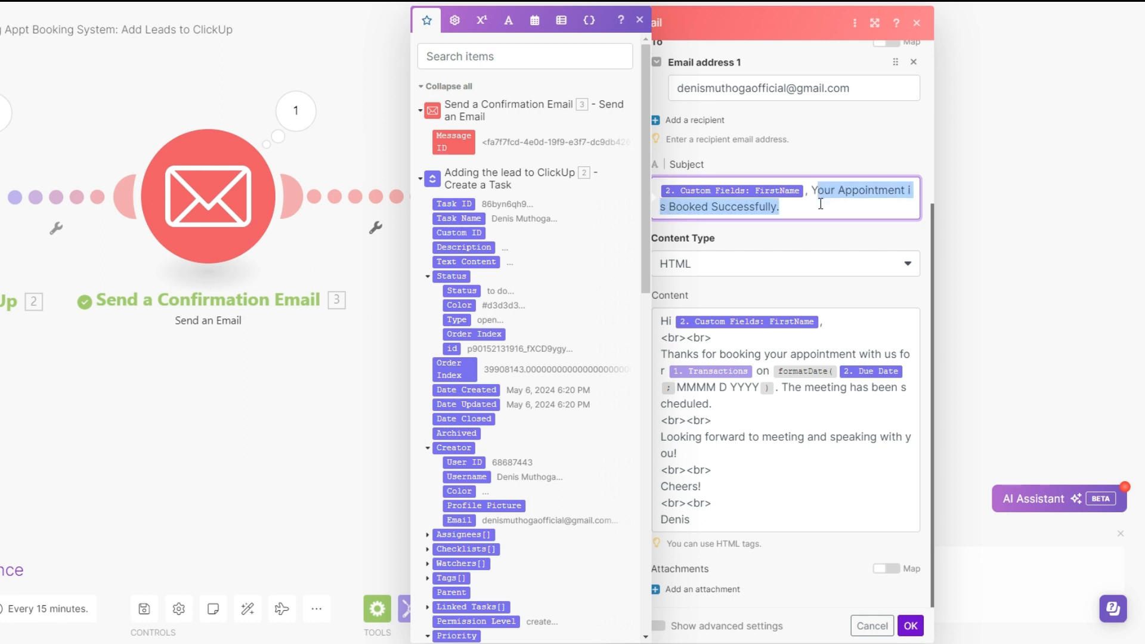
pyautogui.write('om Fields: FirstName, You')
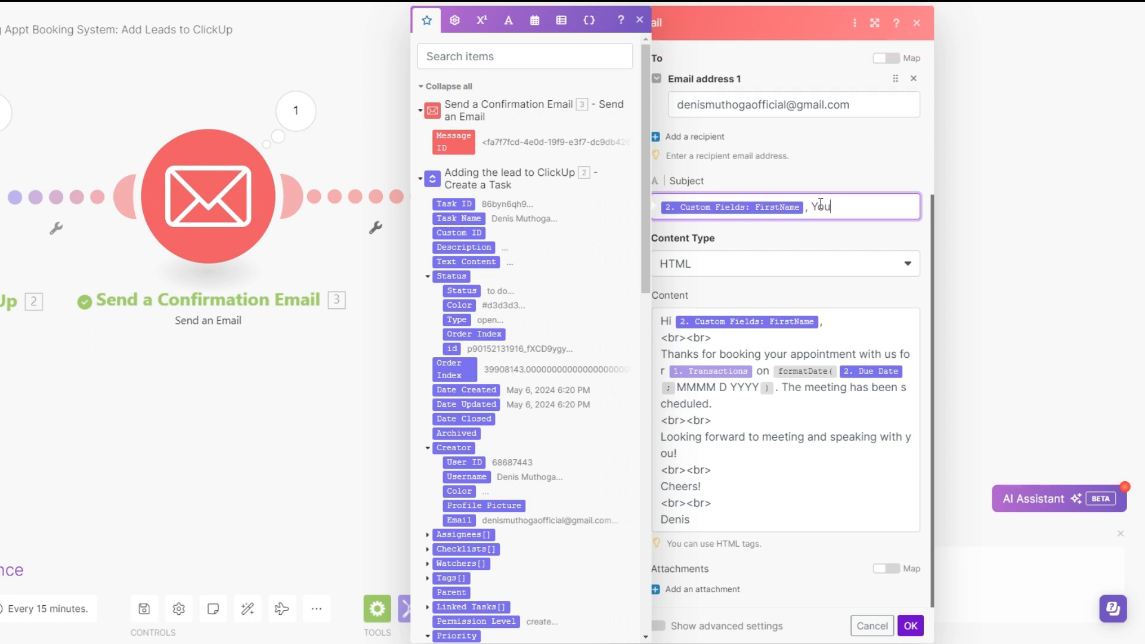
pyautogui.write('r transaction fee for')
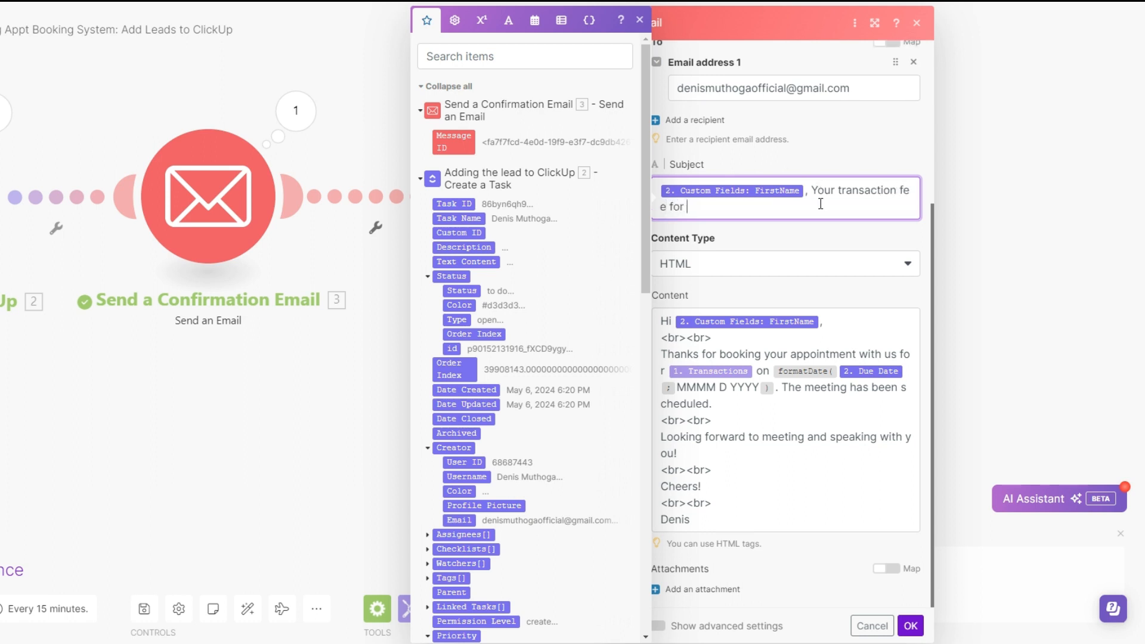
pyautogui.scroll(-15, 569, 453)
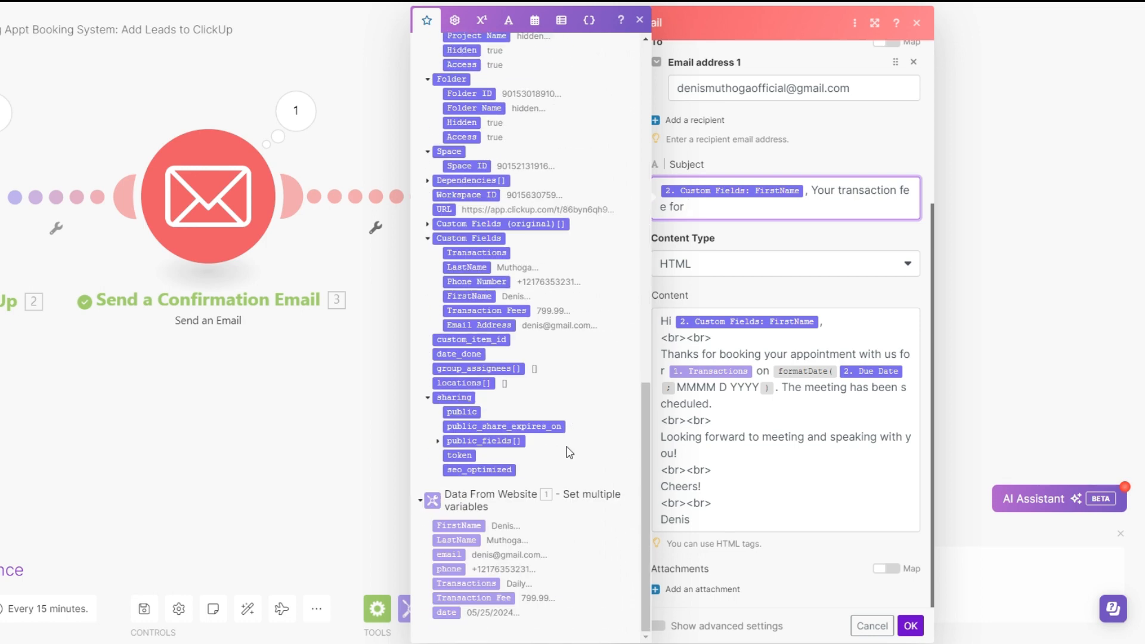
pyautogui.click(466, 583)
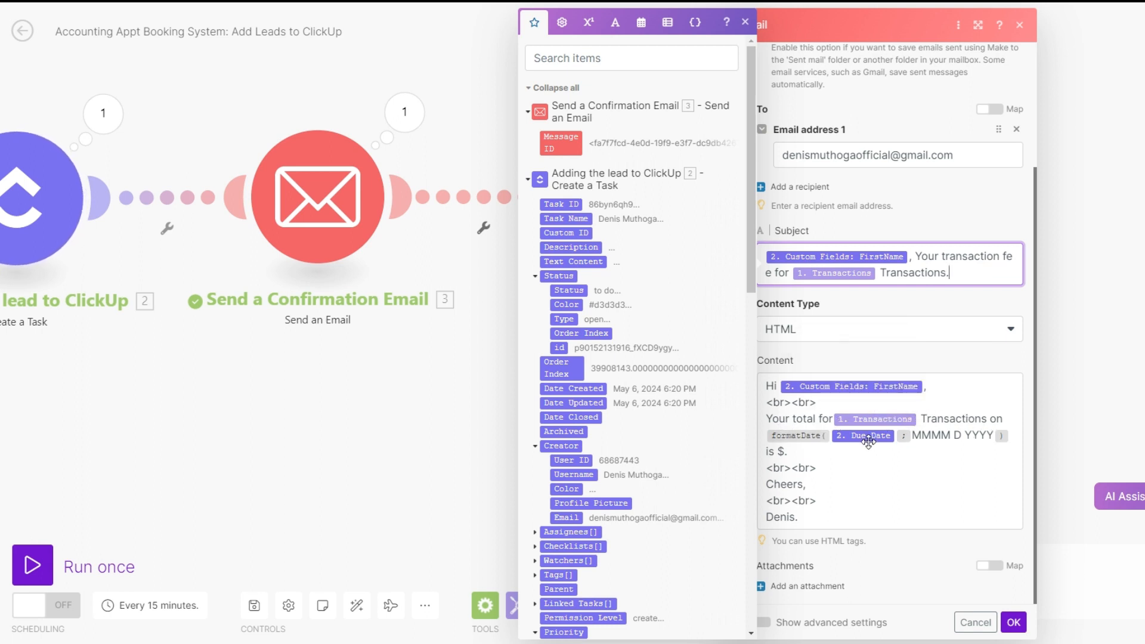
# Insert the Transaction Fees custom field after the dollar sign in the email content, then save the module
pyautogui.click(795, 448)
pyautogui.scroll(-10, 642, 480)
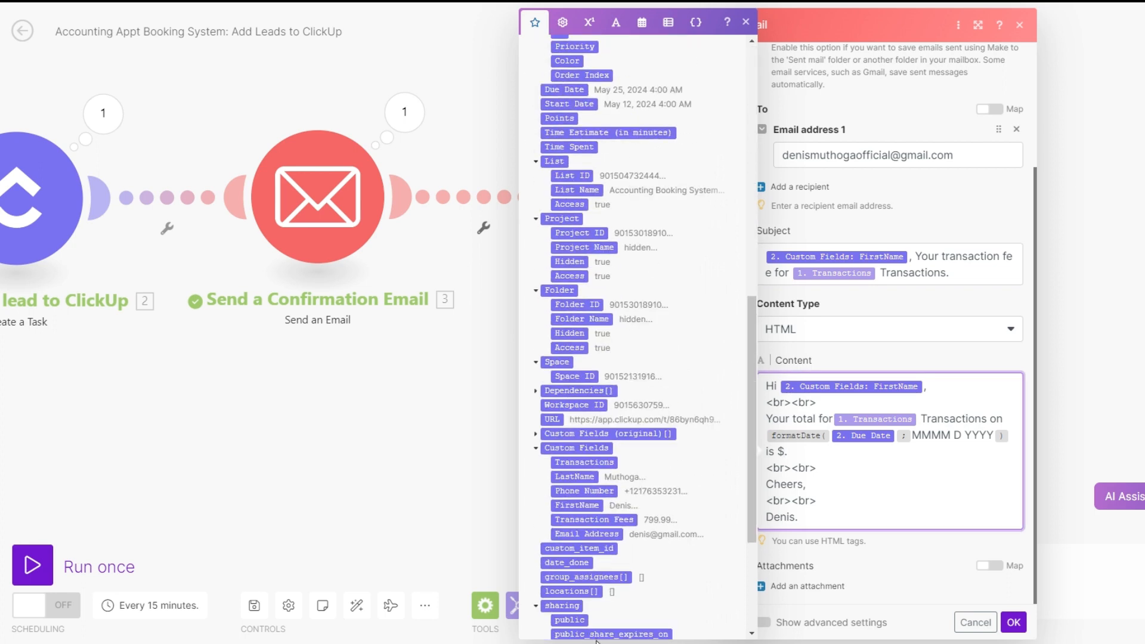
pyautogui.scroll(-4, 598, 608)
pyautogui.click(593, 310)
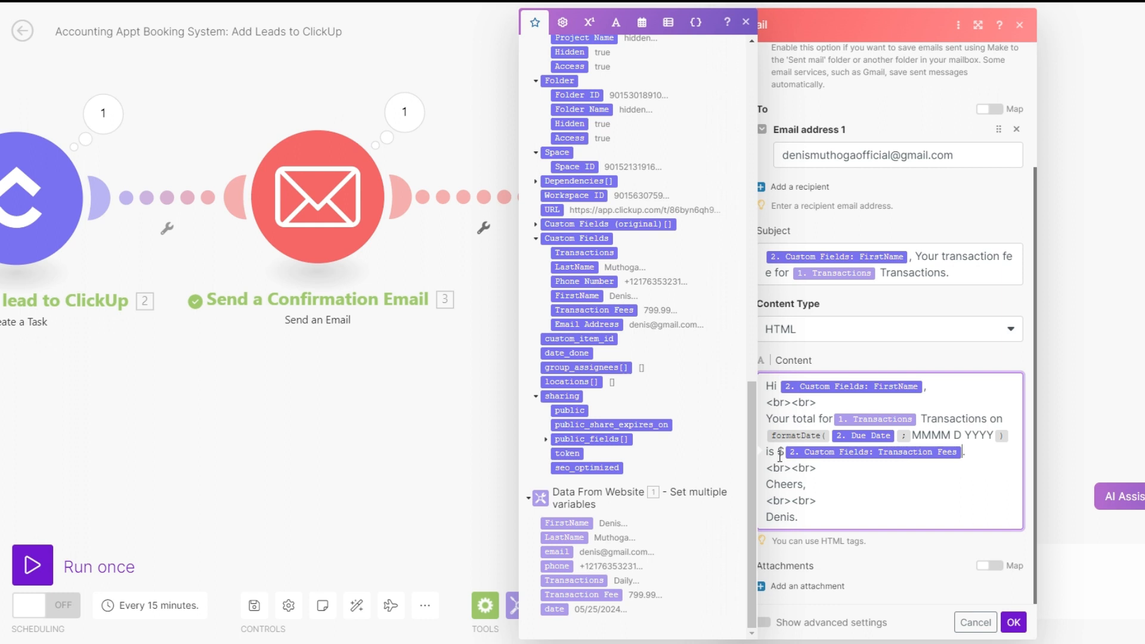
pyautogui.click(983, 458)
pyautogui.click(1014, 622)
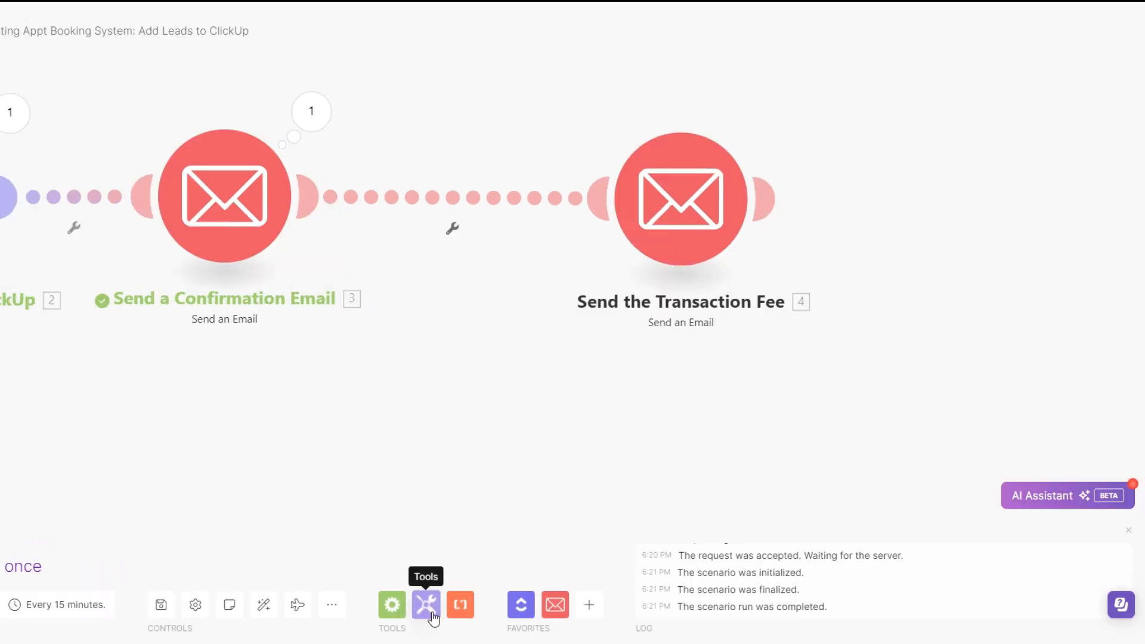
# Add a Sleep module between the confirmation email and Send the Transaction Fee, with a delay of 5 seconds
pyautogui.click(432, 614)
pyautogui.scroll(-3, 486, 477)
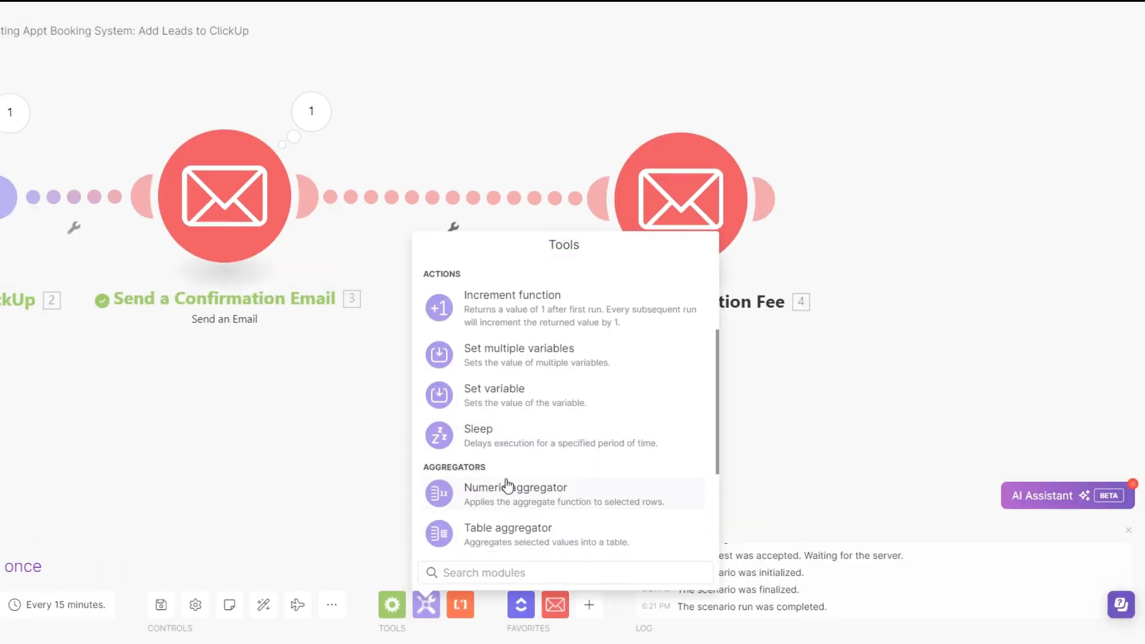
pyautogui.click(512, 439)
pyautogui.moveTo(495, 462); pyautogui.dragTo(486, 222)
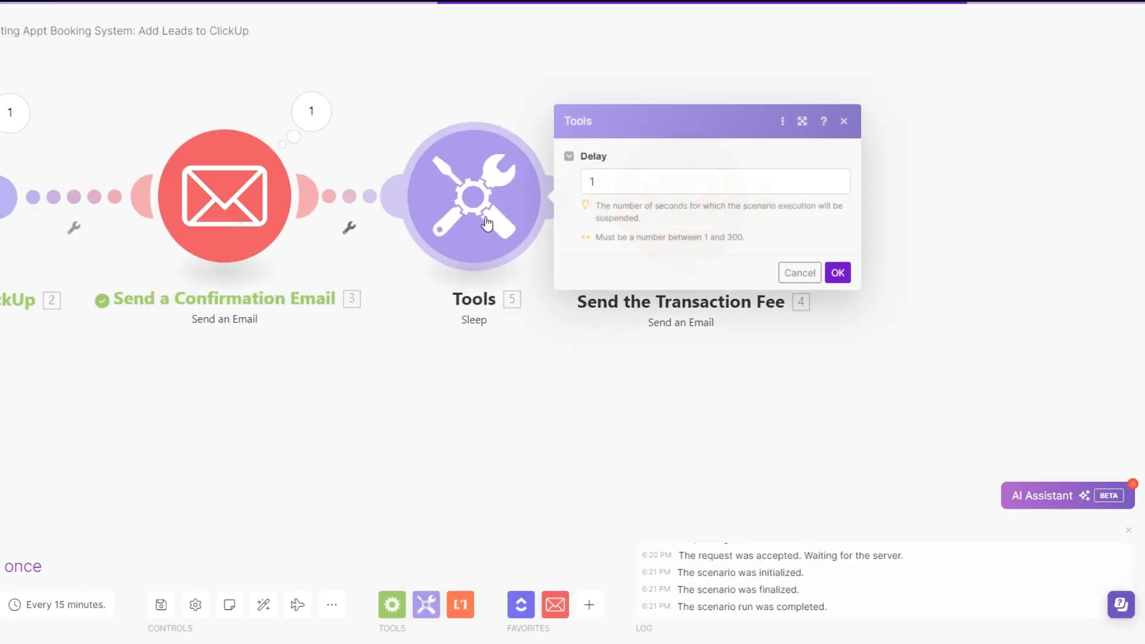
pyautogui.click(608, 183)
pyautogui.moveTo(608, 181); pyautogui.dragTo(574, 185)
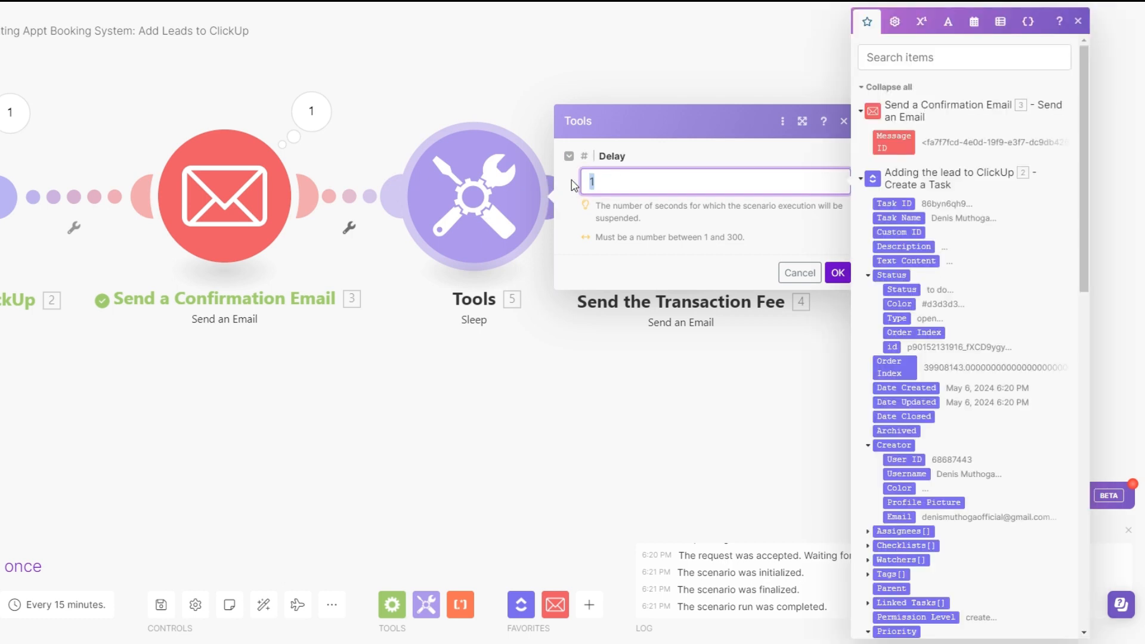
pyautogui.write('5')
pyautogui.click(837, 273)
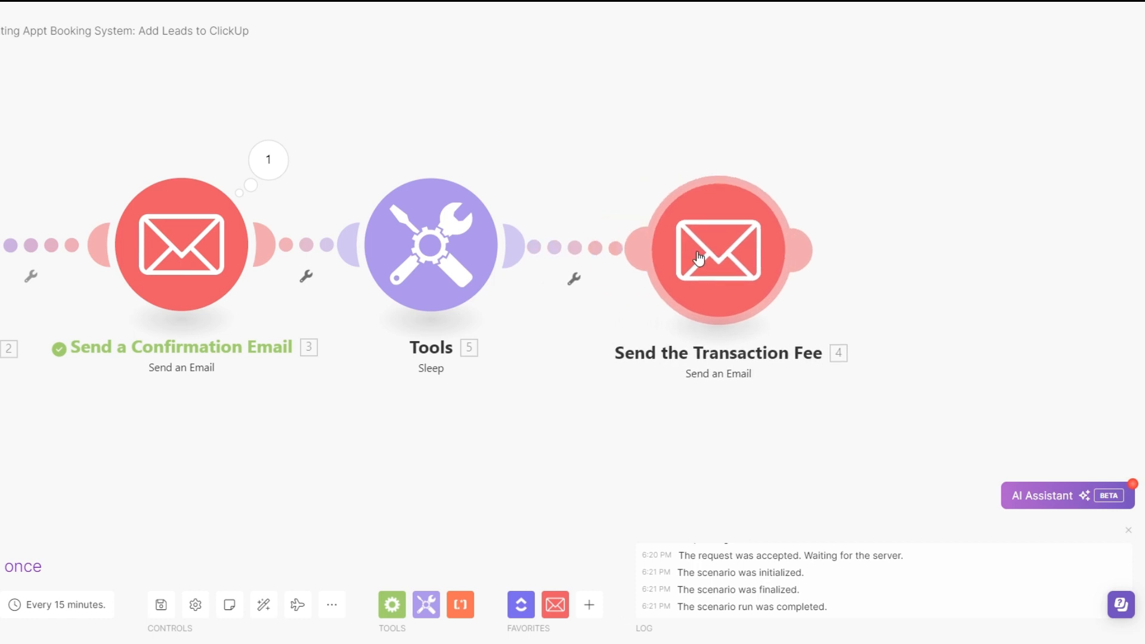
# Clone the Sleep module and connect the copy after Send the Transaction Fee
pyautogui.scroll(-1, 464, 462)
pyautogui.moveTo(432, 505); pyautogui.dragTo(289, 492)
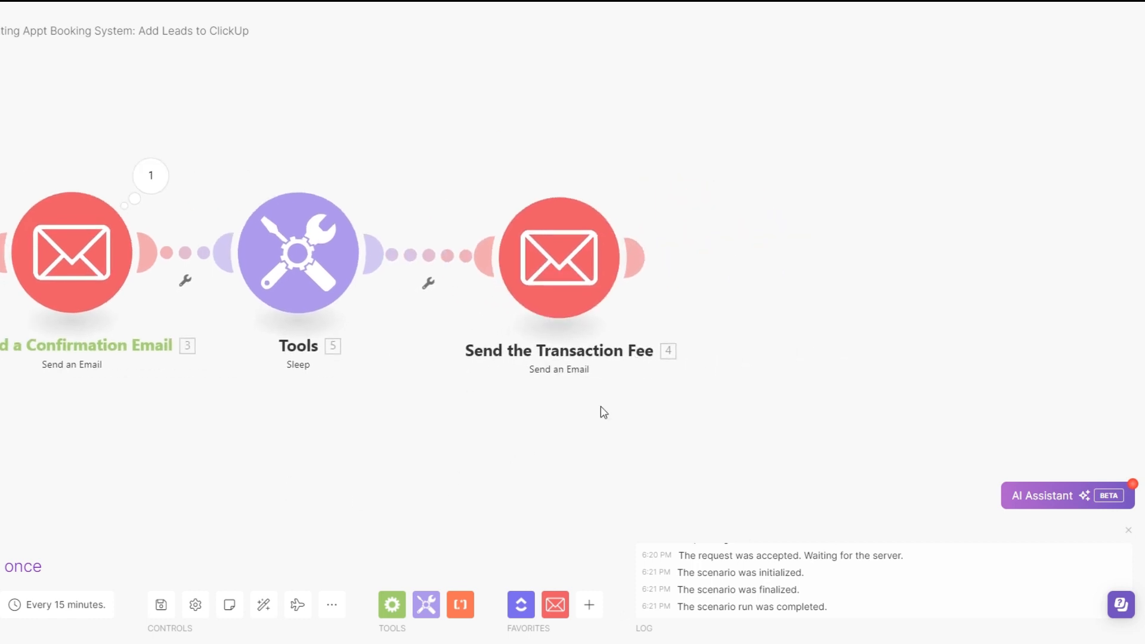
pyautogui.scroll(-1, 518, 447)
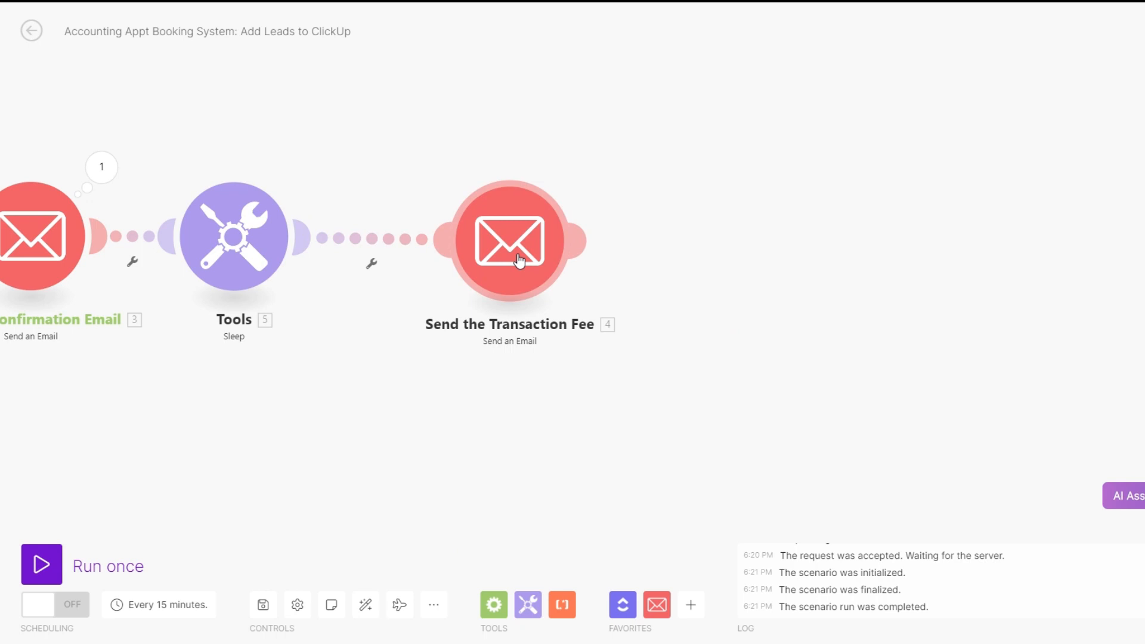
pyautogui.rightClick(208, 211)
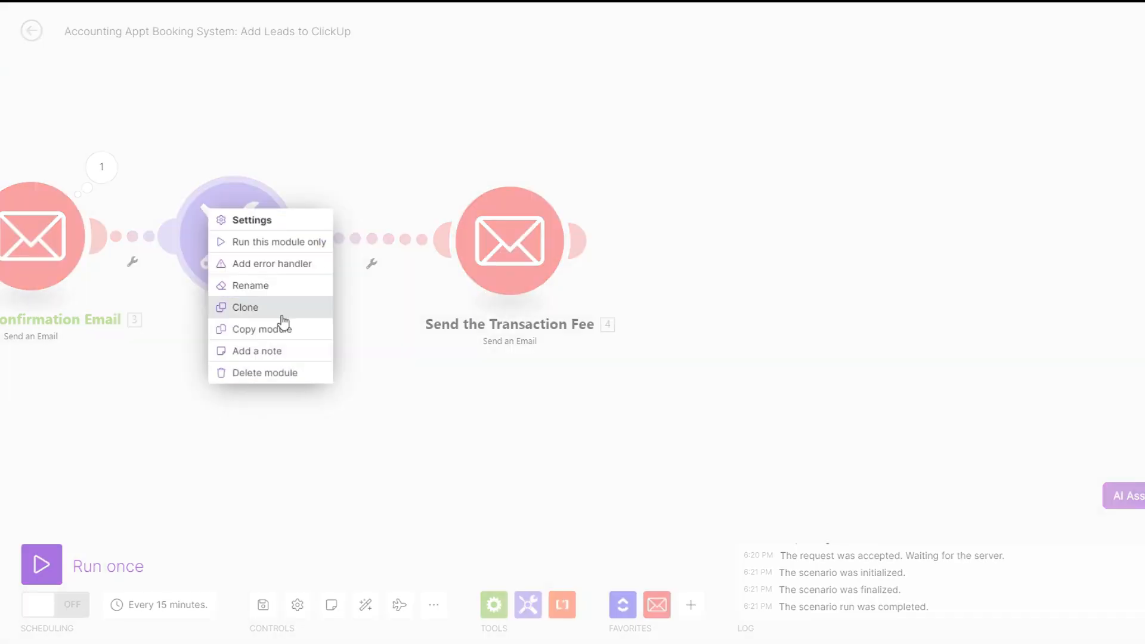
pyautogui.click(273, 307)
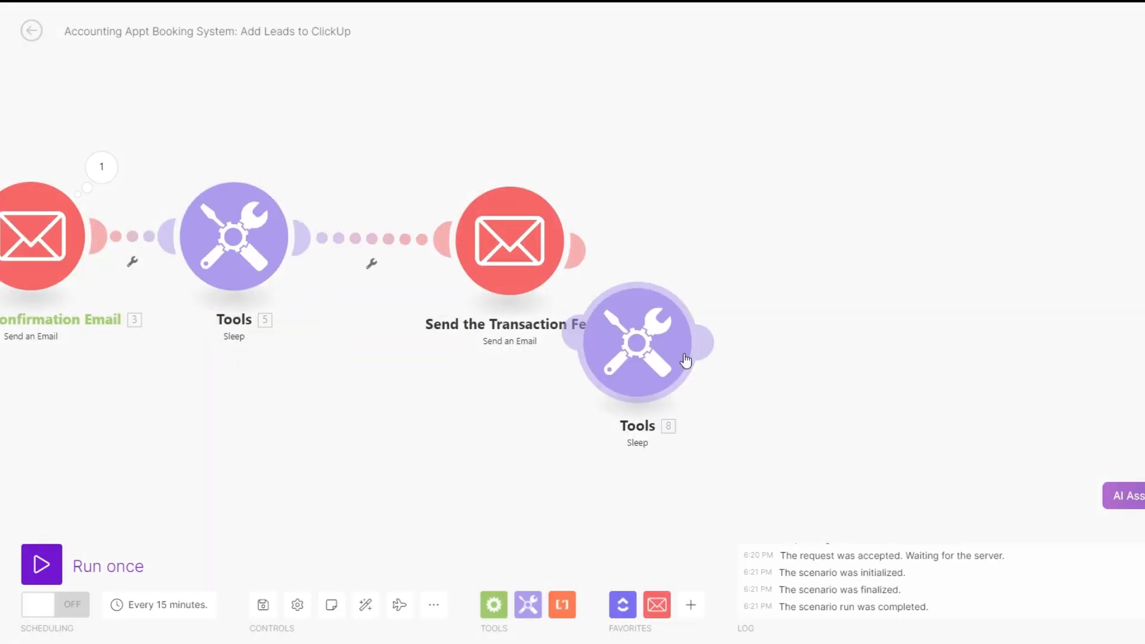
pyautogui.click(797, 276)
# Clone the Send the Transaction Fee module and connect the copy after the second Sleep module
pyautogui.rightClick(521, 263)
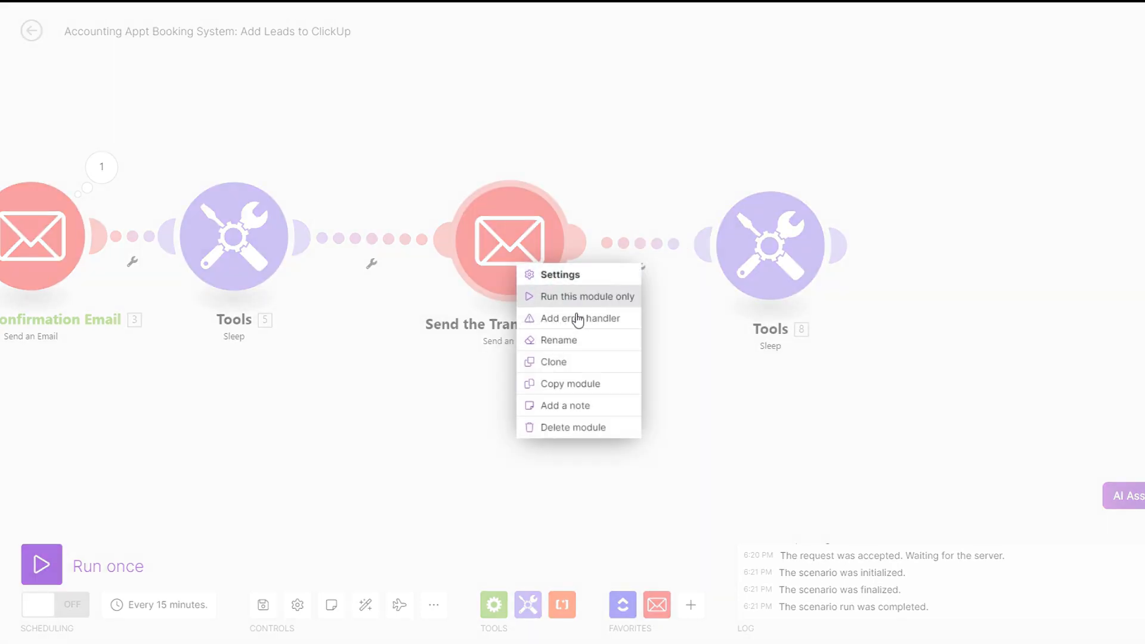
pyautogui.click(576, 365)
pyautogui.click(1017, 253)
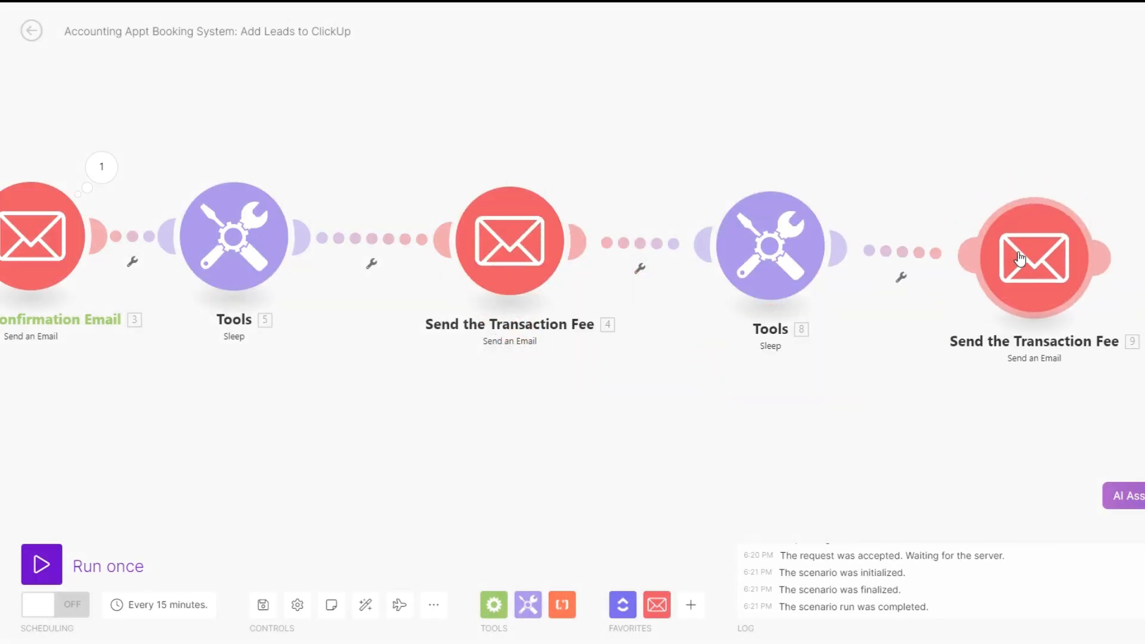
# Rename the cloned email module at the end of the scenario as "Send an Email Reminder"
pyautogui.moveTo(658, 453)
pyautogui.mouseDown()
pyautogui.moveTo(391, 434)
pyautogui.moveTo(259, 440)
pyautogui.mouseUp()
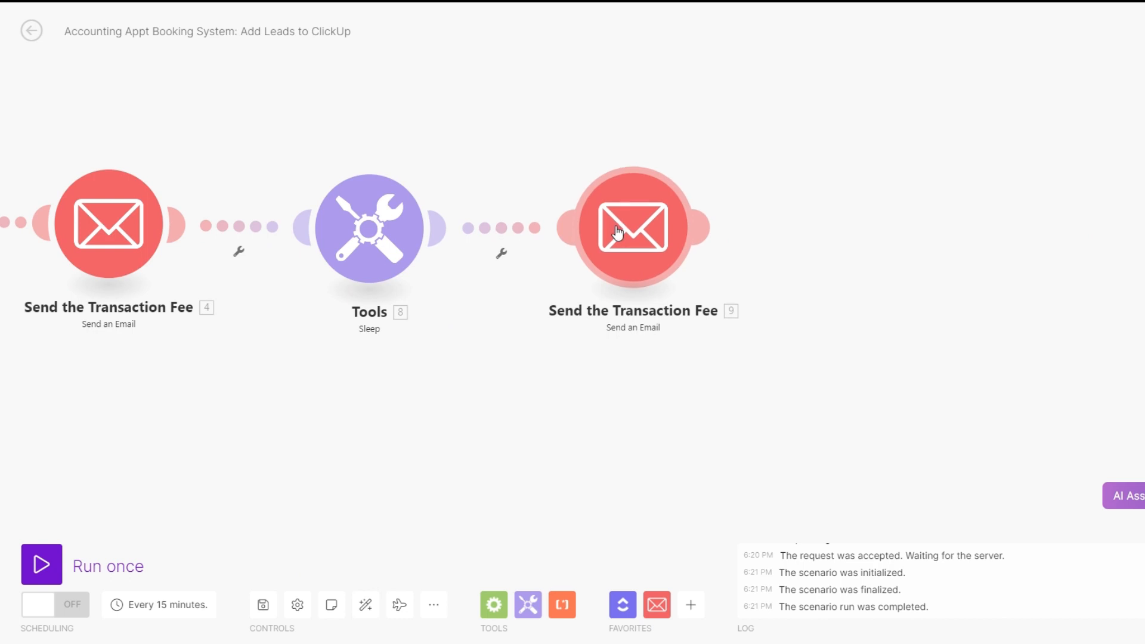
pyautogui.rightClick(621, 231)
pyautogui.click(661, 306)
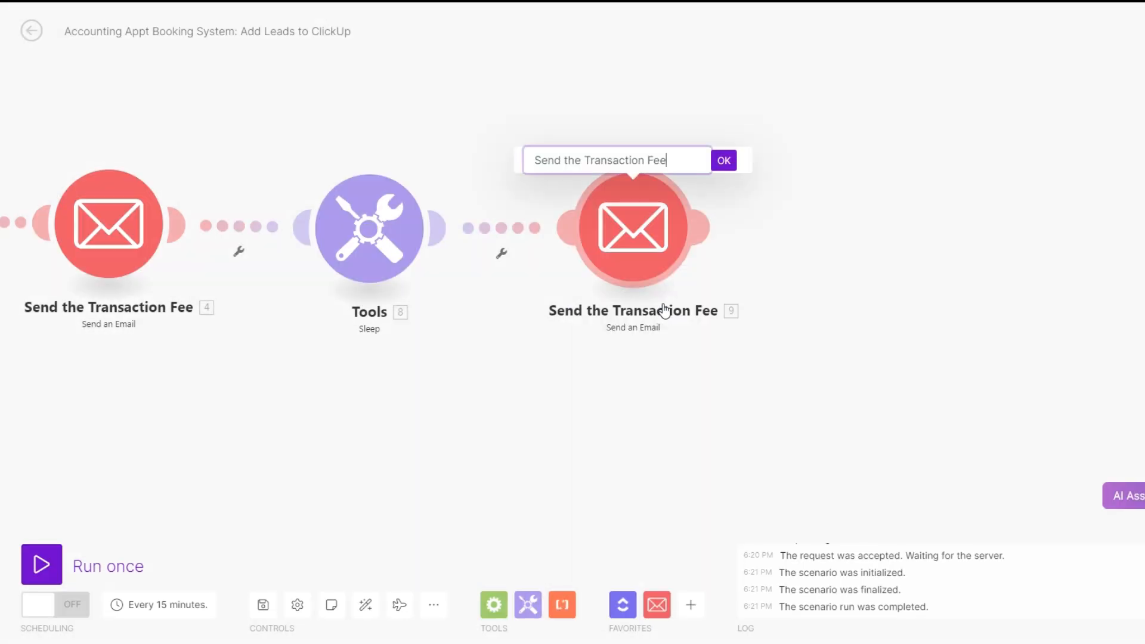
pyautogui.moveTo(680, 160); pyautogui.dragTo(566, 162)
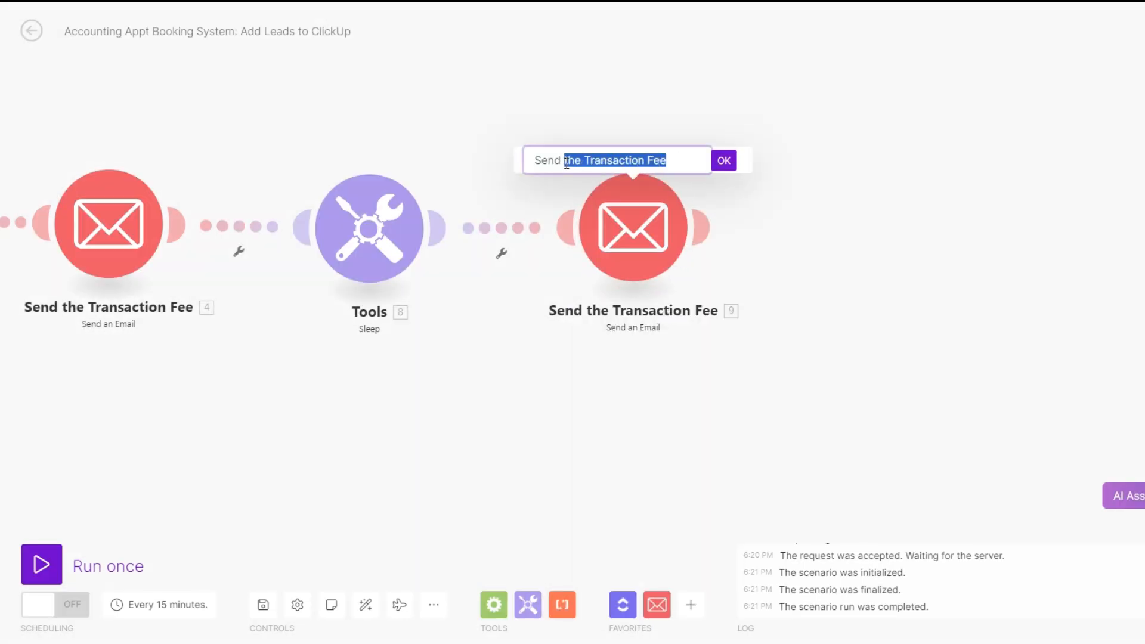
pyautogui.write('an E')
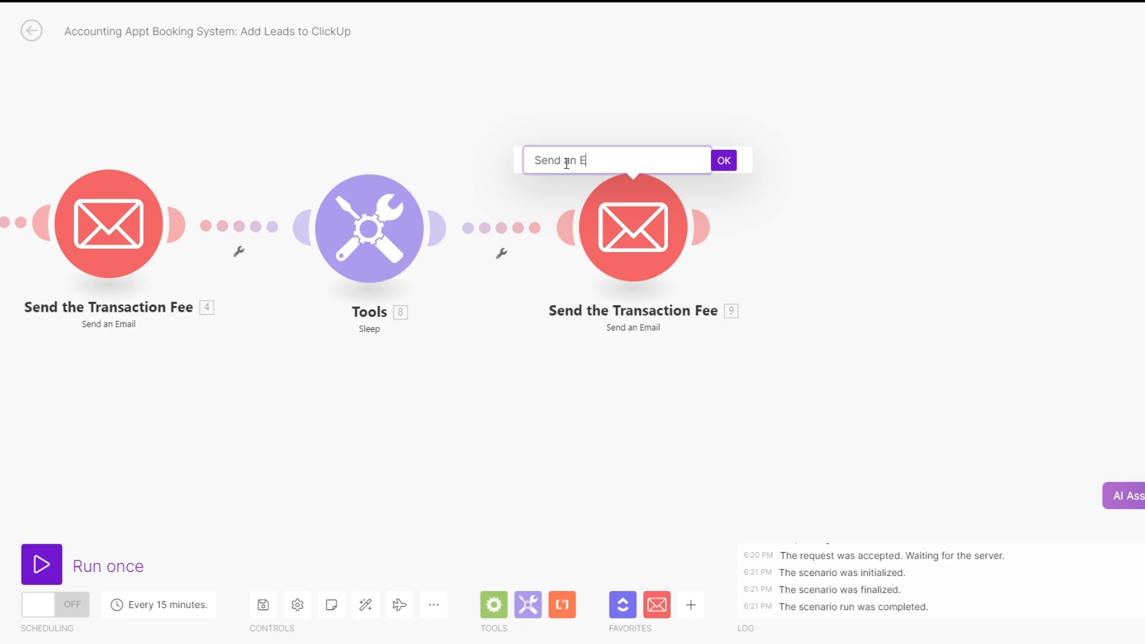
pyautogui.write('mail Reminder')
pyautogui.click(723, 160)
# Change the reminder email's subject to the first-name field followed by ", Quick Reminder."
pyautogui.click(643, 262)
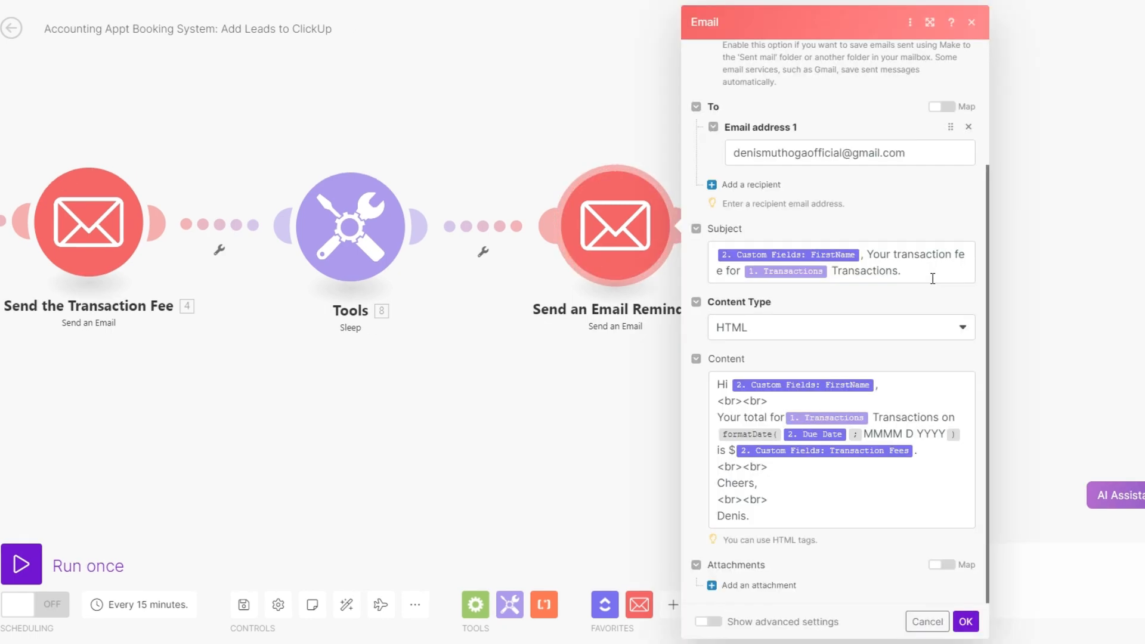
pyautogui.click(890, 276)
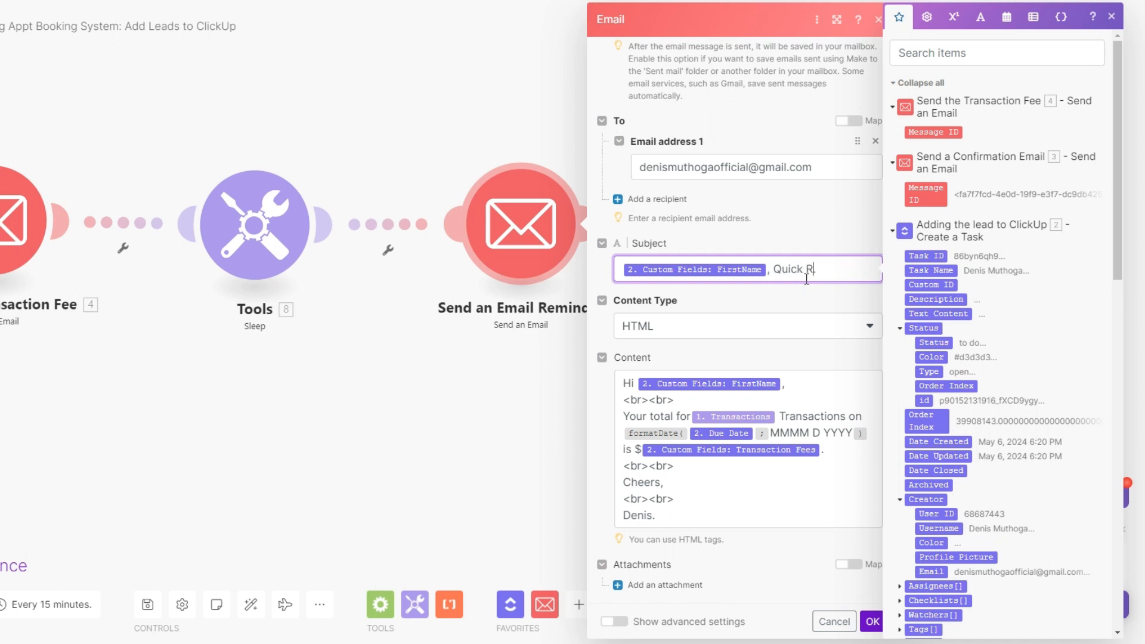
pyautogui.write(', Quick Reminder.')
# Replace the transaction total paragraph with the appointment reminder text asking for a calendar invite to the accounting team
pyautogui.click(717, 403)
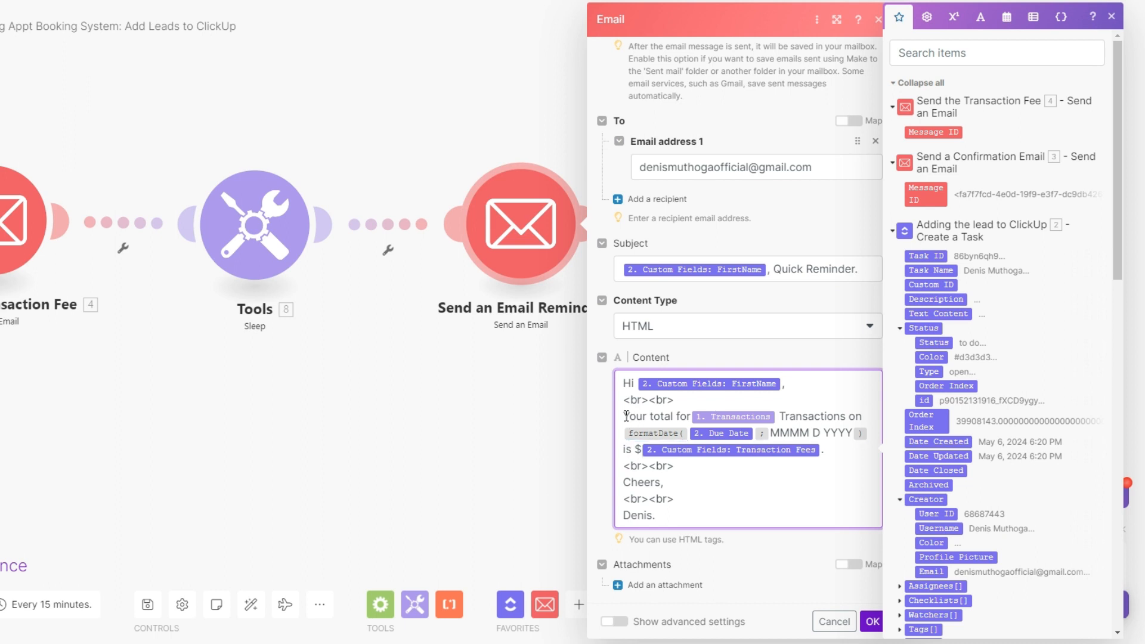
pyautogui.moveTo(624, 416); pyautogui.dragTo(825, 452)
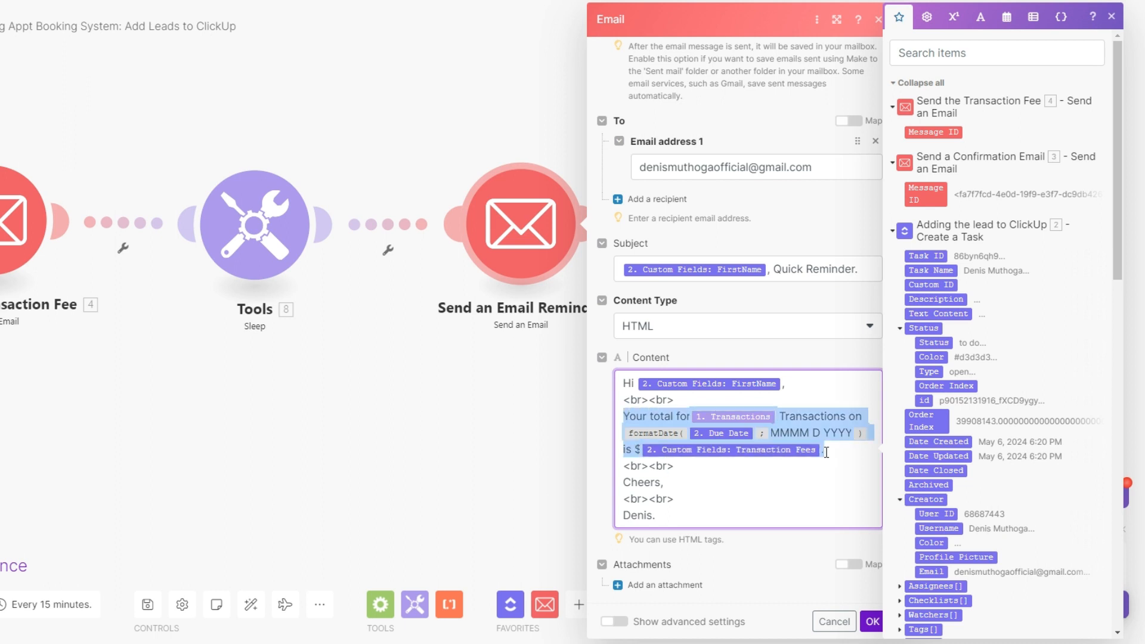
pyautogui.press('BackSpace')
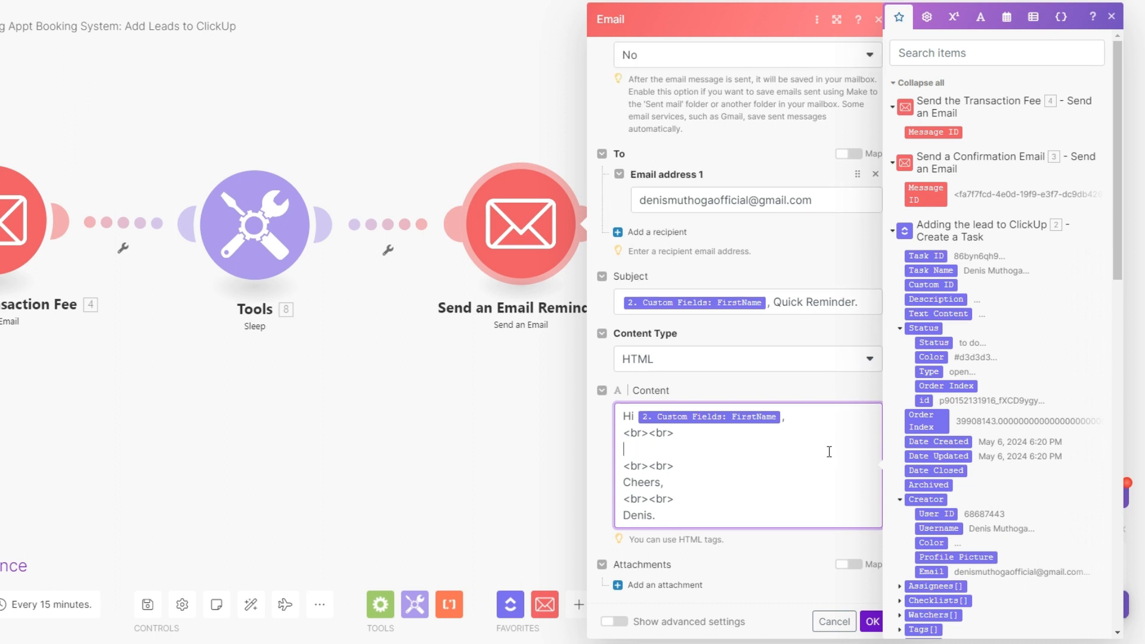
pyautogui.write("This is a quick reminder of our appt. Before the meeting send the calendar invite to everyone on the accounting team. I'd like to meet them on the call.")
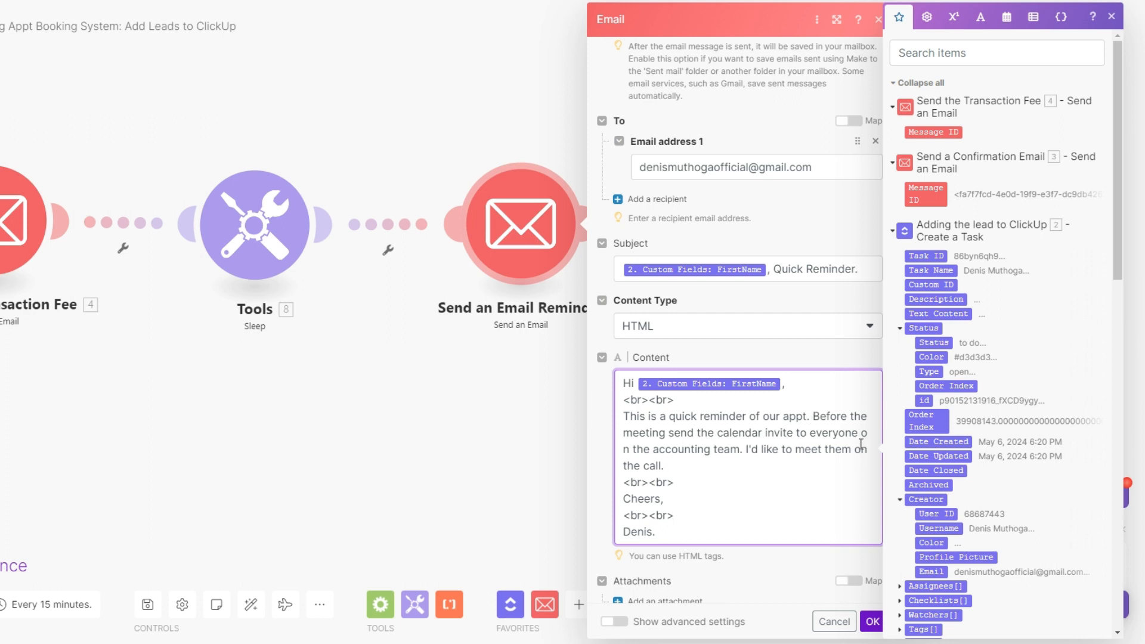
# Replace the "Cheers," closing of the reminder email with a thank-you closing and save the module
pyautogui.moveTo(660, 501); pyautogui.dragTo(624, 503)
pyautogui.write('Thanks,')
pyautogui.click(667, 536)
pyautogui.click(871, 621)
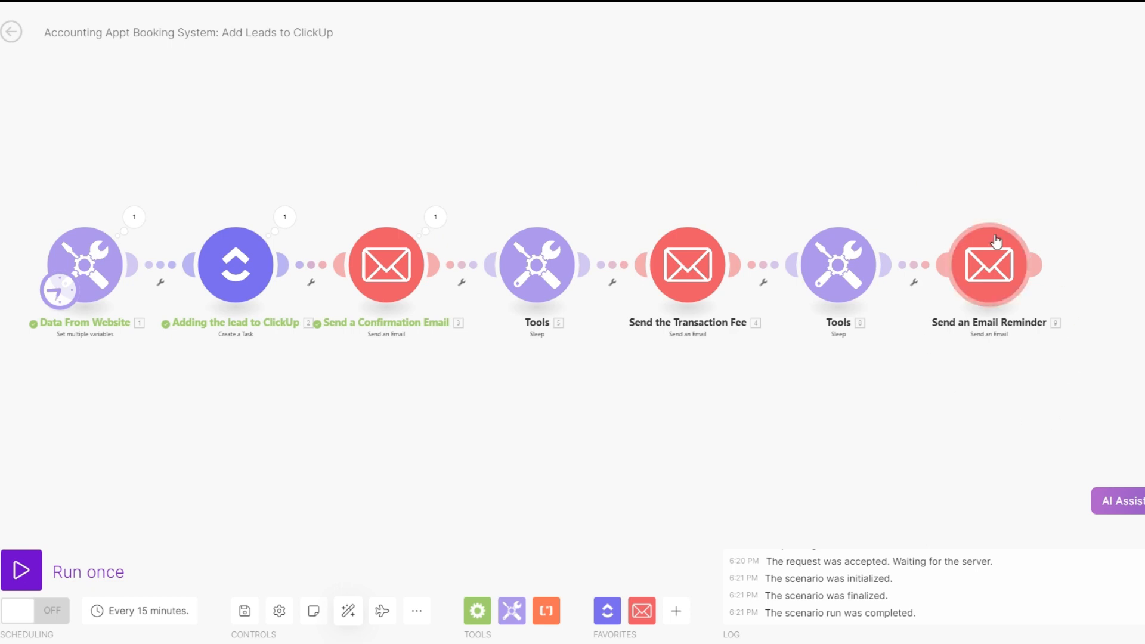
# In the Data From Website module, replace the FirstName and LastName values with the new test lead's first and last name
pyautogui.moveTo(497, 519); pyautogui.dragTo(558, 514)
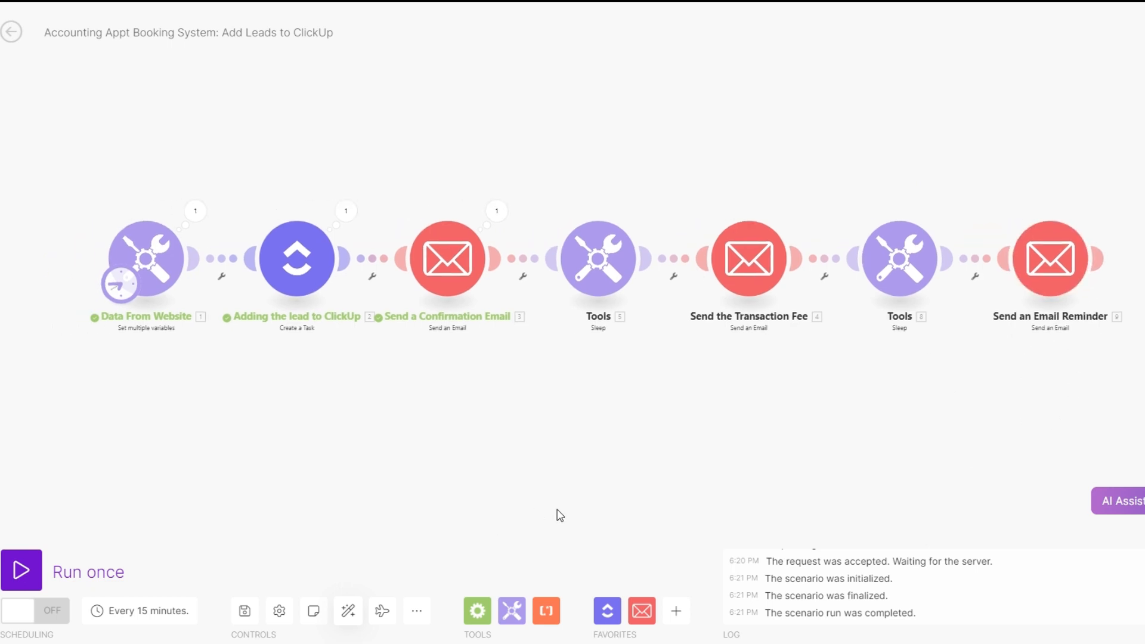
pyautogui.click(164, 268)
pyautogui.moveTo(294, 184); pyautogui.dragTo(233, 187)
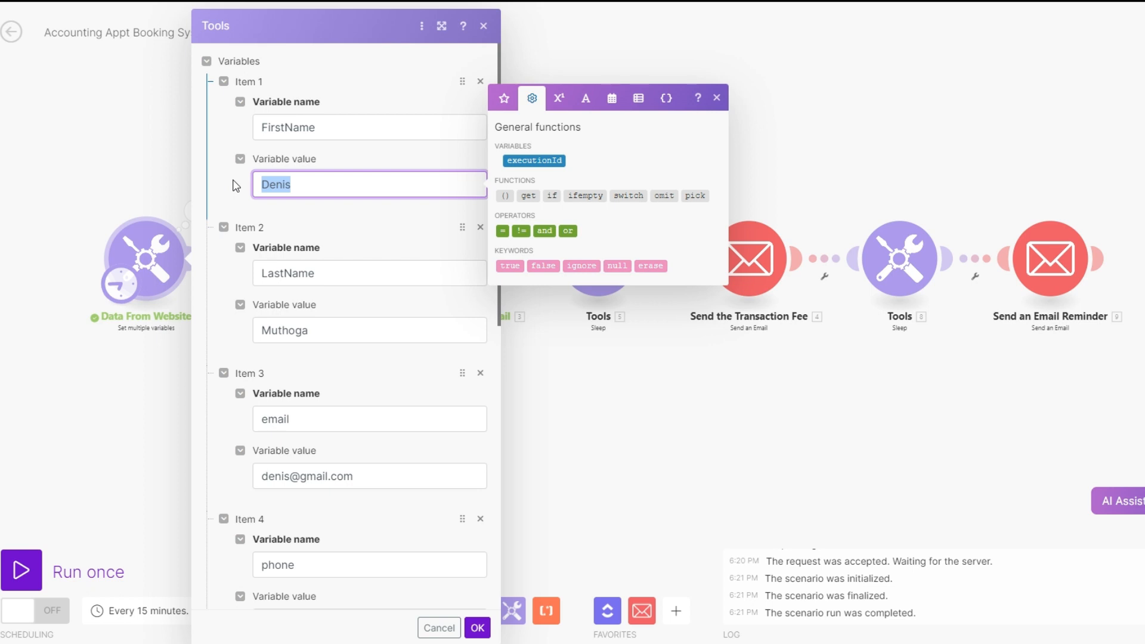
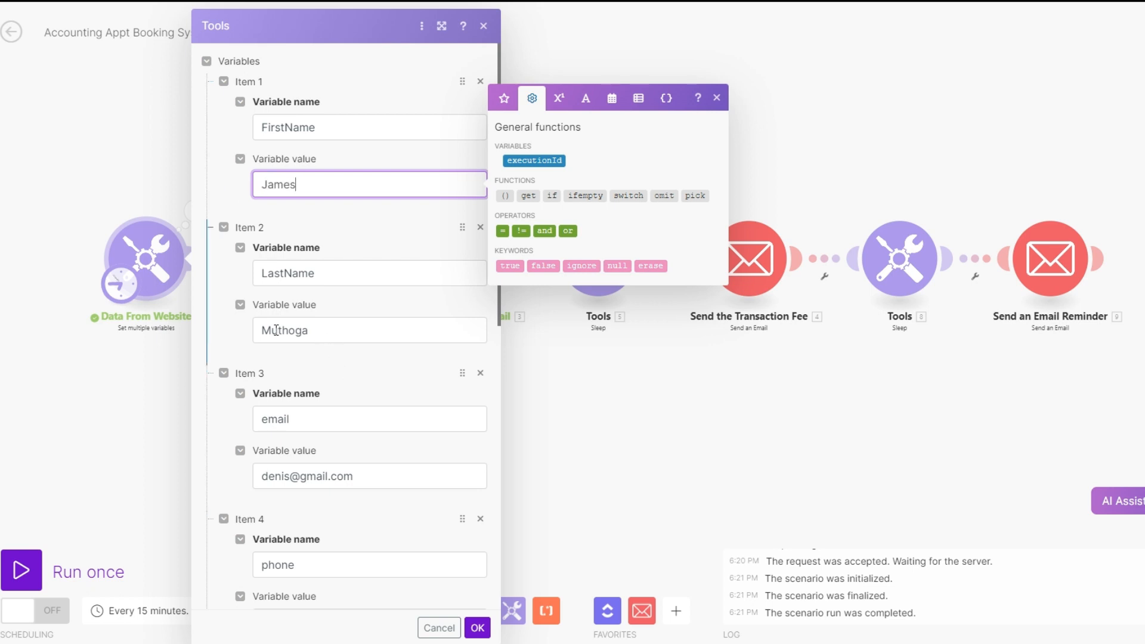
pyautogui.doubleClick(275, 330)
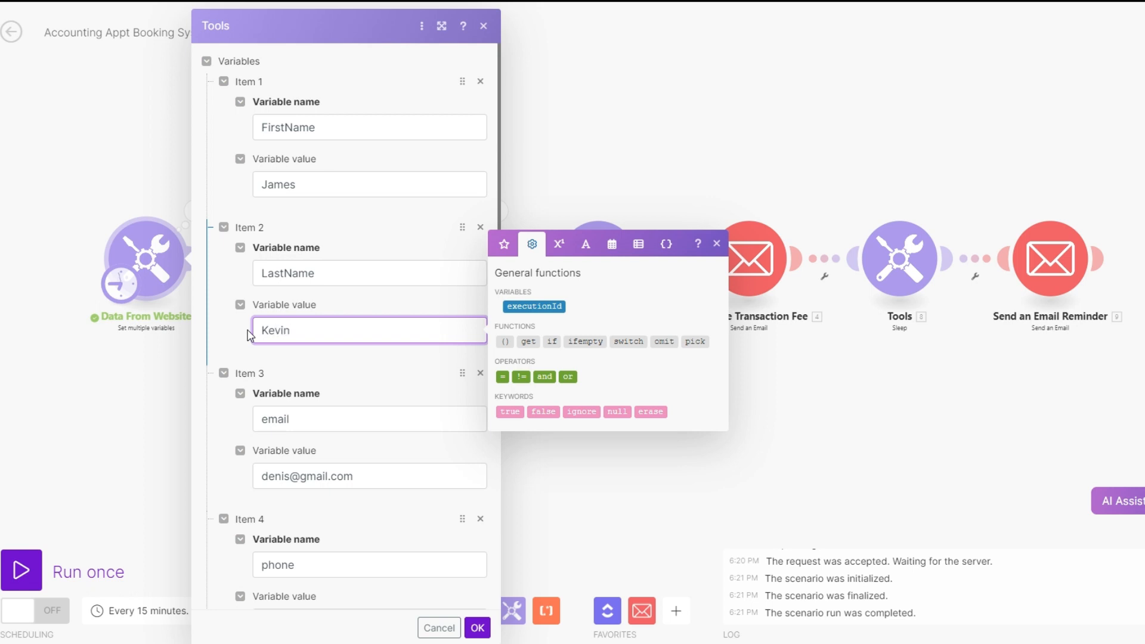
# Replace the email variable's value with the new test lead's e-mail address
pyautogui.scroll(-5, 250, 335)
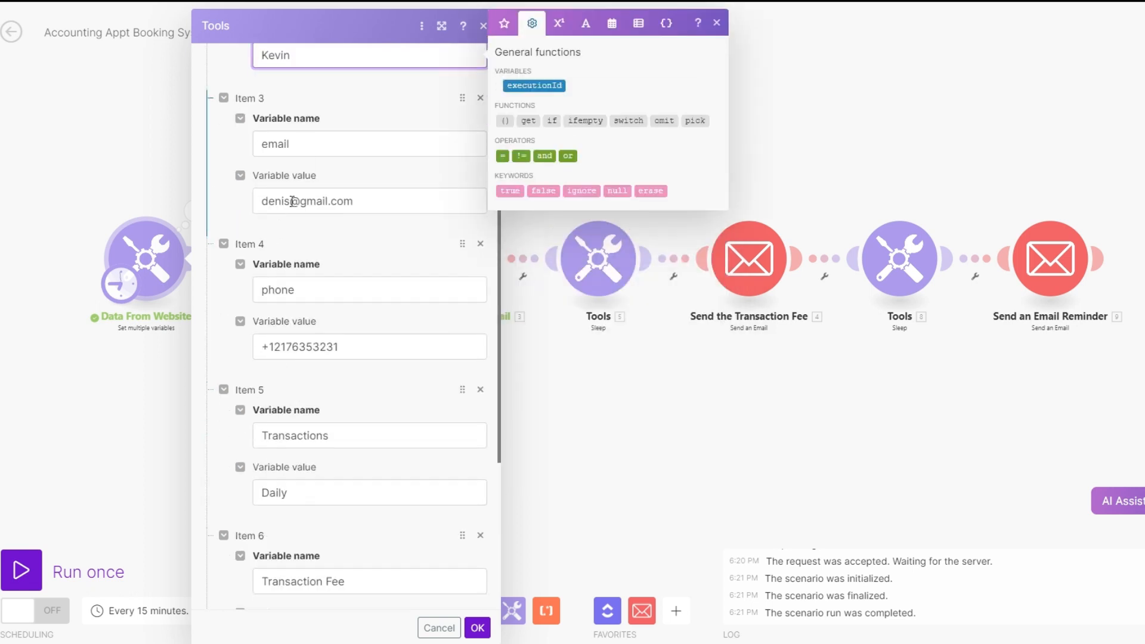
pyautogui.doubleClick(253, 203)
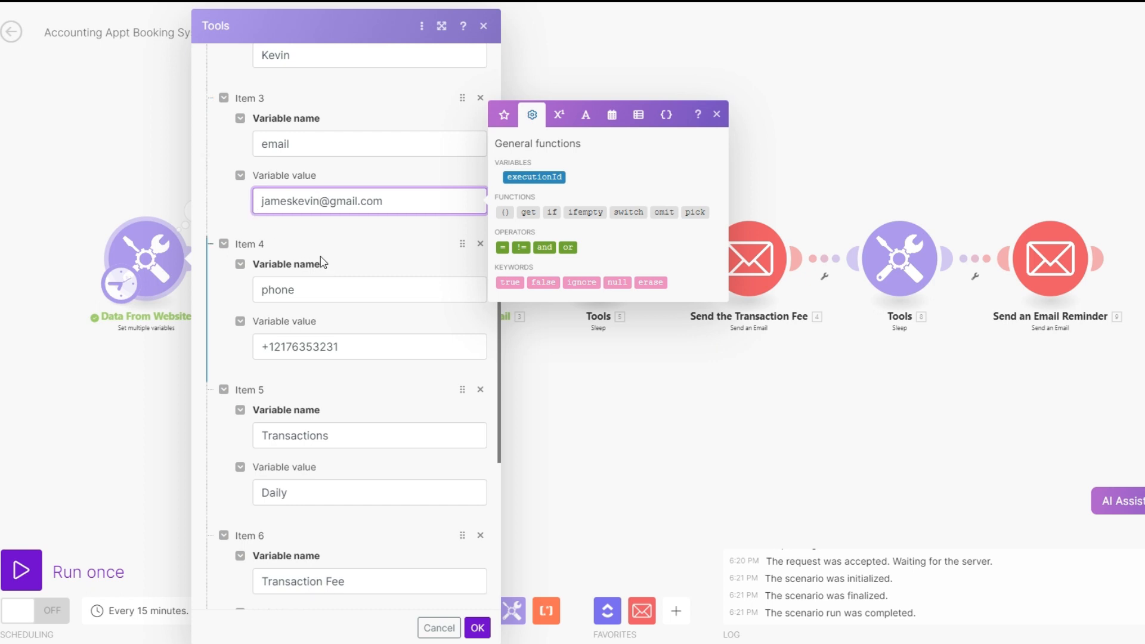
# Set the Transactions value to Monthly and the Transaction Fee value to 795.99
pyautogui.scroll(-3, 324, 260)
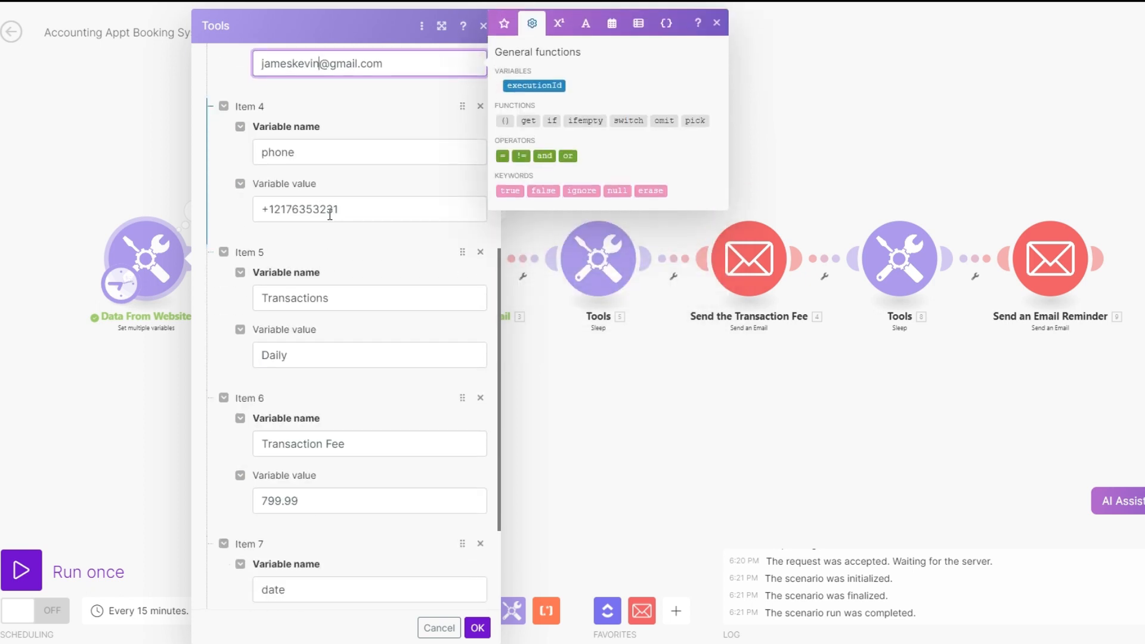
pyautogui.doubleClick(254, 357)
pyautogui.press('BackSpace')
pyautogui.write('Monthly')
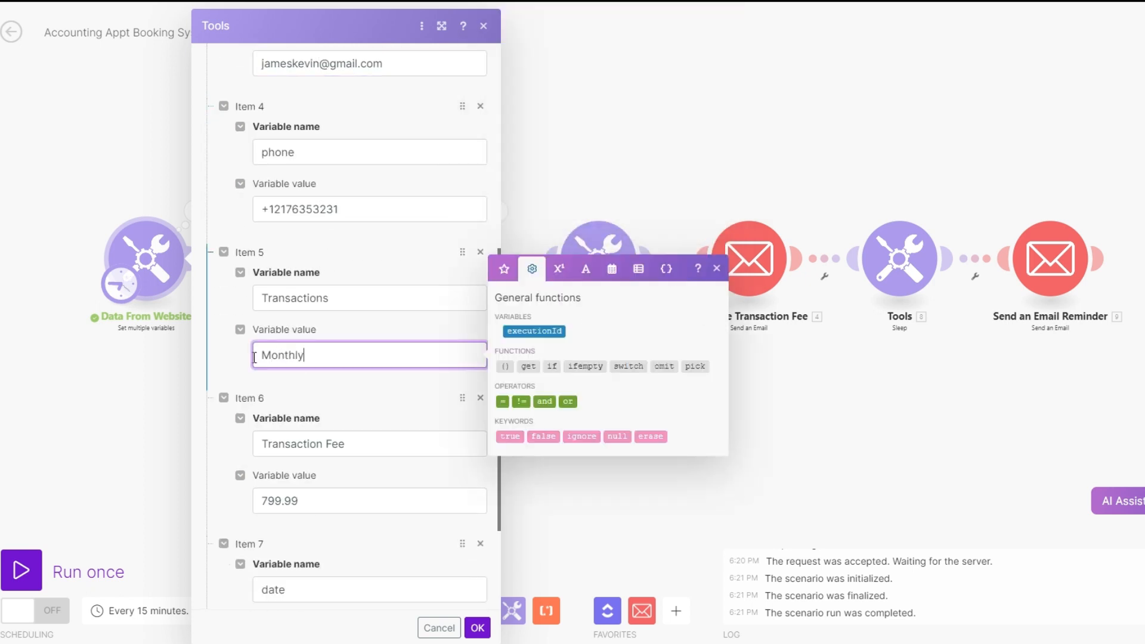
pyautogui.scroll(-3, 254, 357)
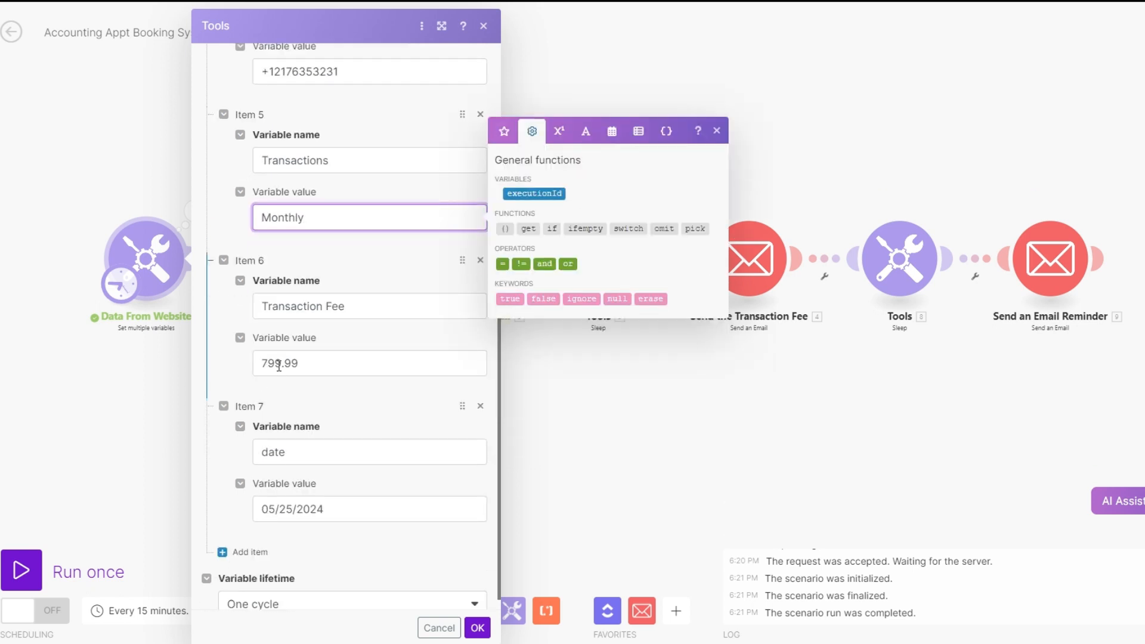
pyautogui.doubleClick(258, 364)
pyautogui.write('79')
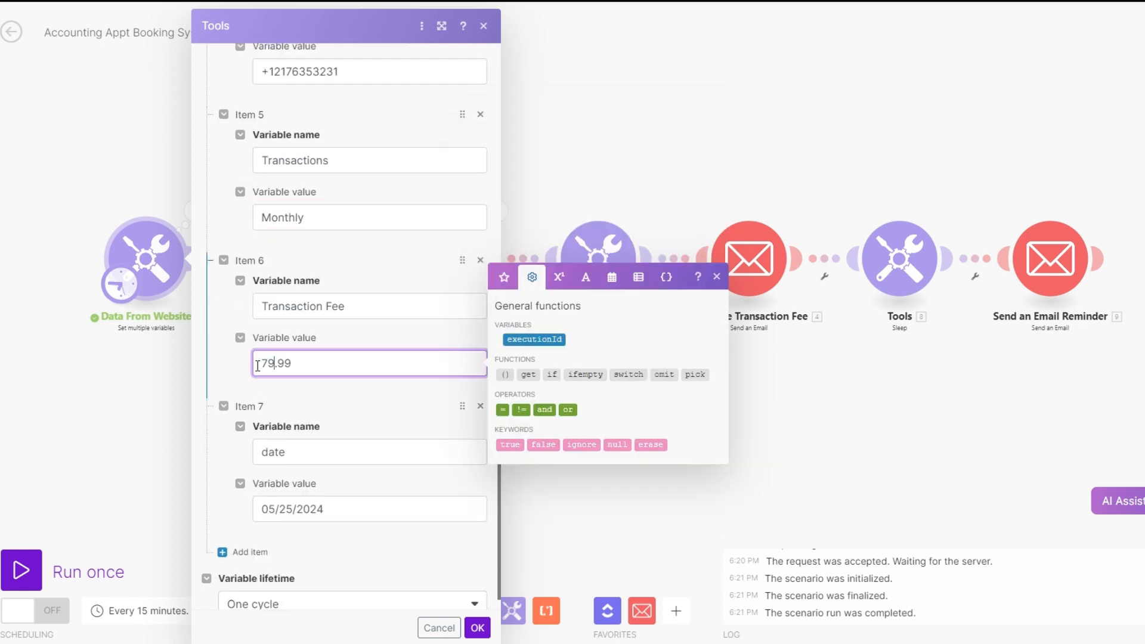
pyautogui.write('5')
# Change the date variable's value to 05/08/2024 and save the Data From Website module
pyautogui.scroll(-1, 301, 397)
pyautogui.click(294, 490)
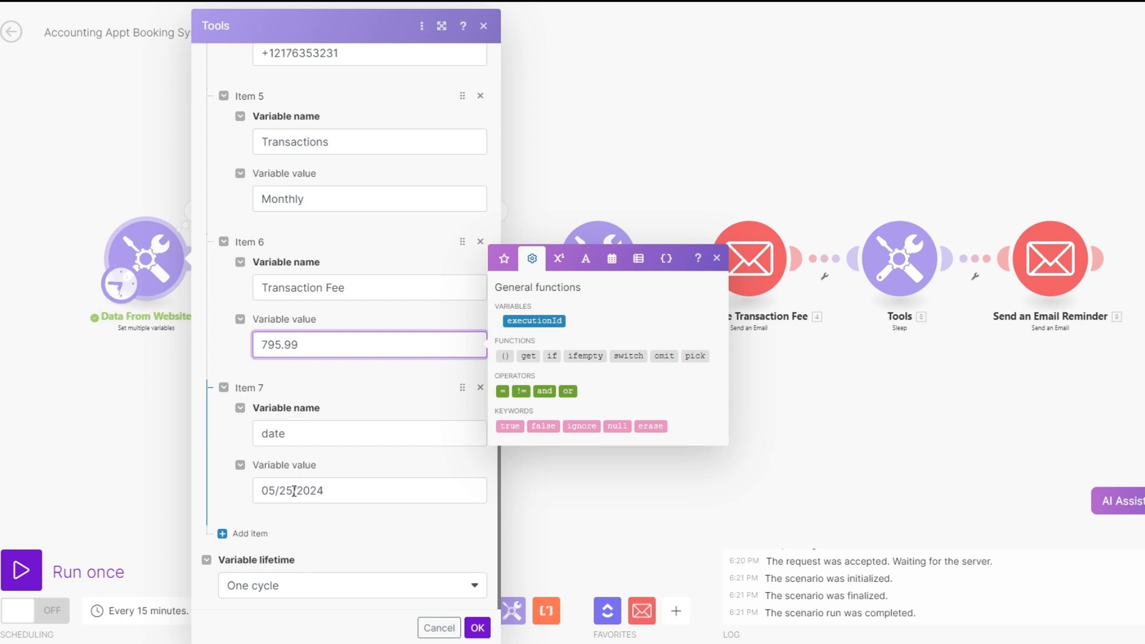
pyautogui.press('BackSpace')
pyautogui.press('BackSpace')
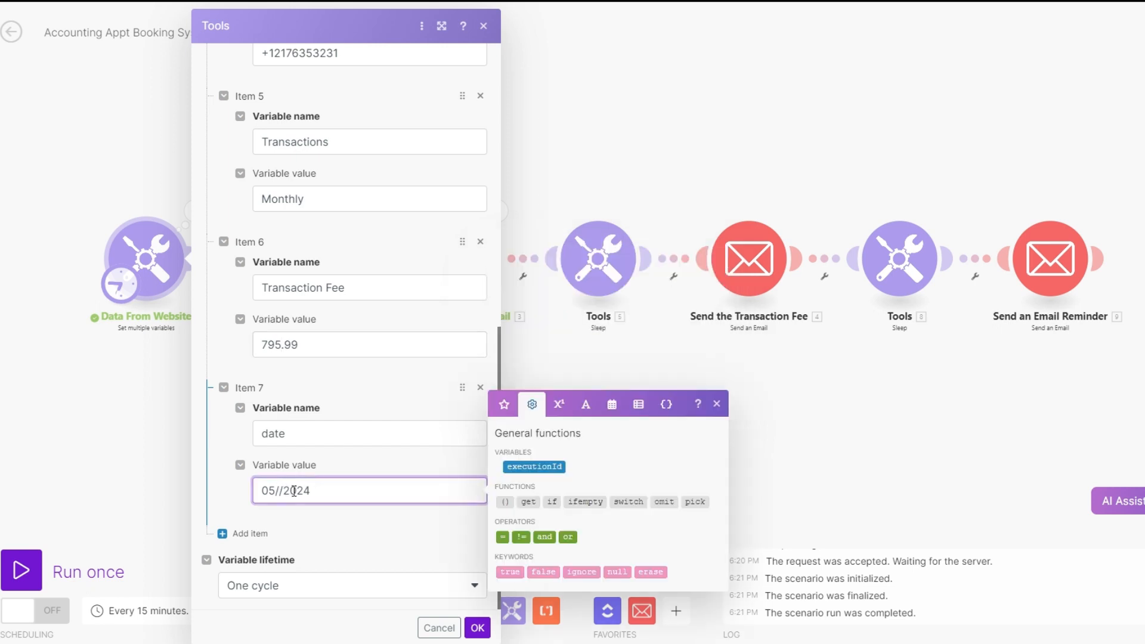
pyautogui.write('08')
pyautogui.click(475, 632)
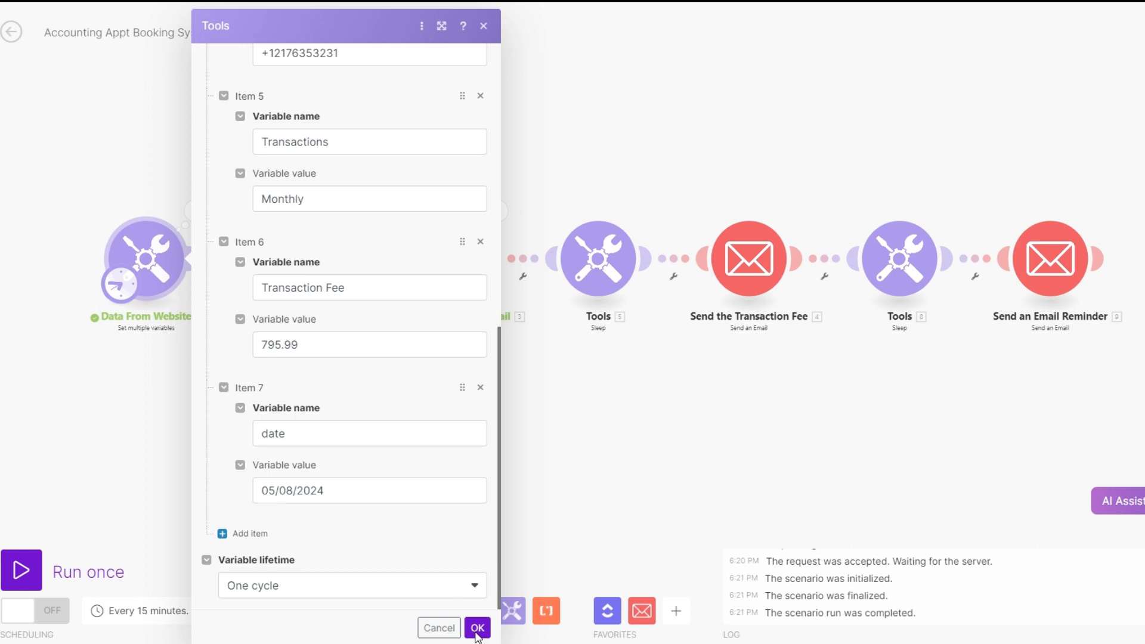
pyautogui.click(477, 628)
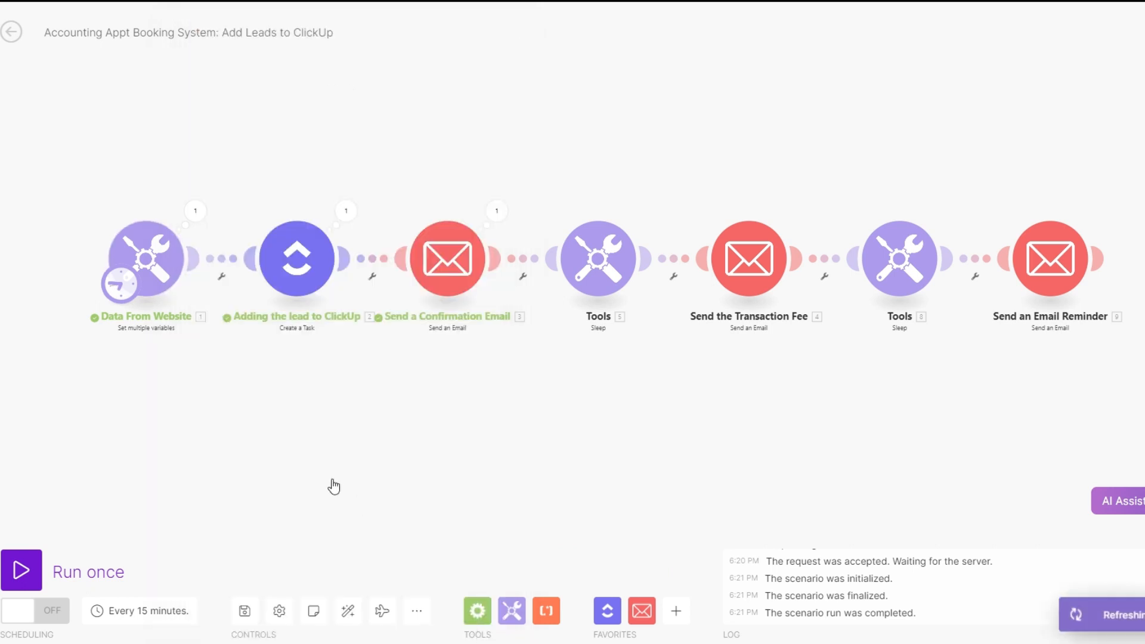
# Run the scenario once and examine the content sent by the confirmation and transaction fee email modules
pyautogui.click(22, 570)
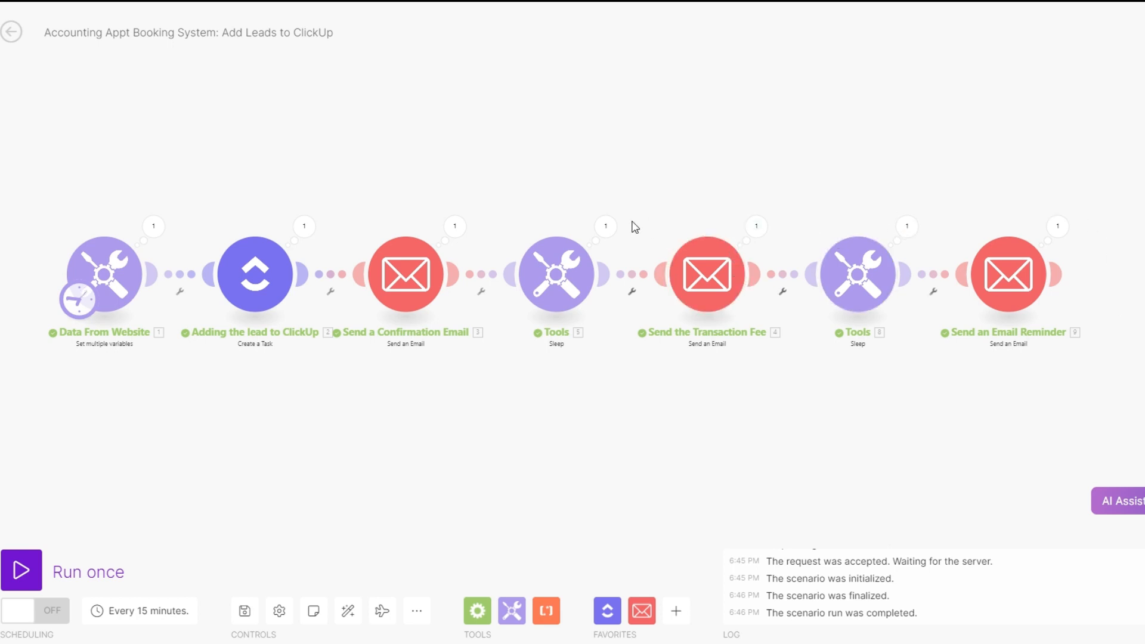
pyautogui.click(455, 226)
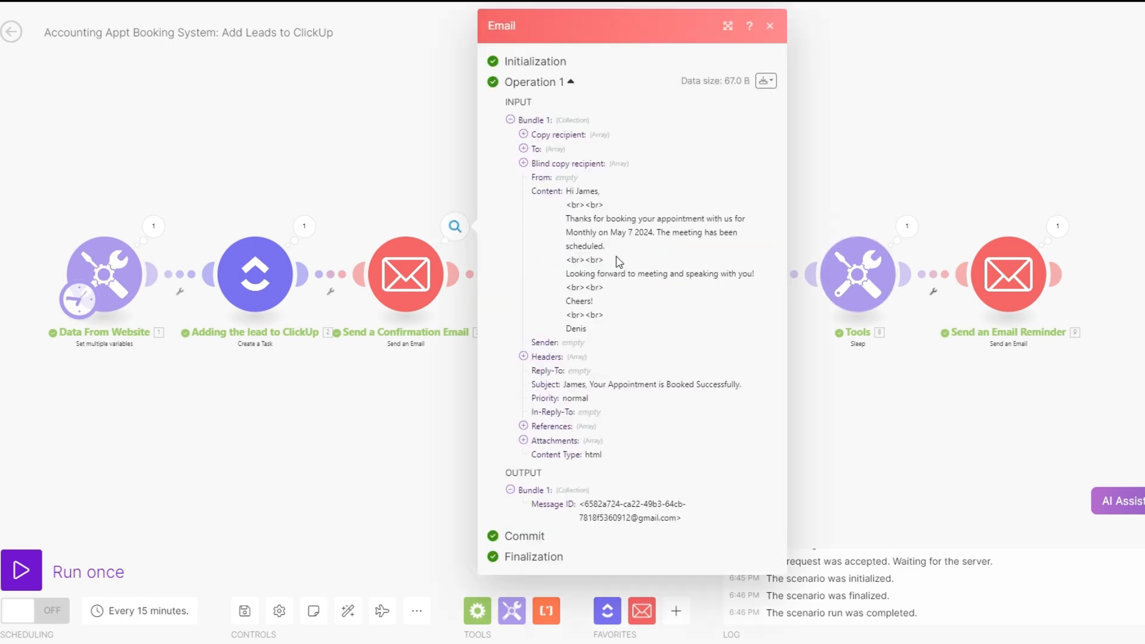
pyautogui.moveTo(566, 189); pyautogui.dragTo(602, 253)
pyautogui.click(570, 186)
pyautogui.moveTo(566, 189); pyautogui.dragTo(608, 324)
pyautogui.click(838, 447)
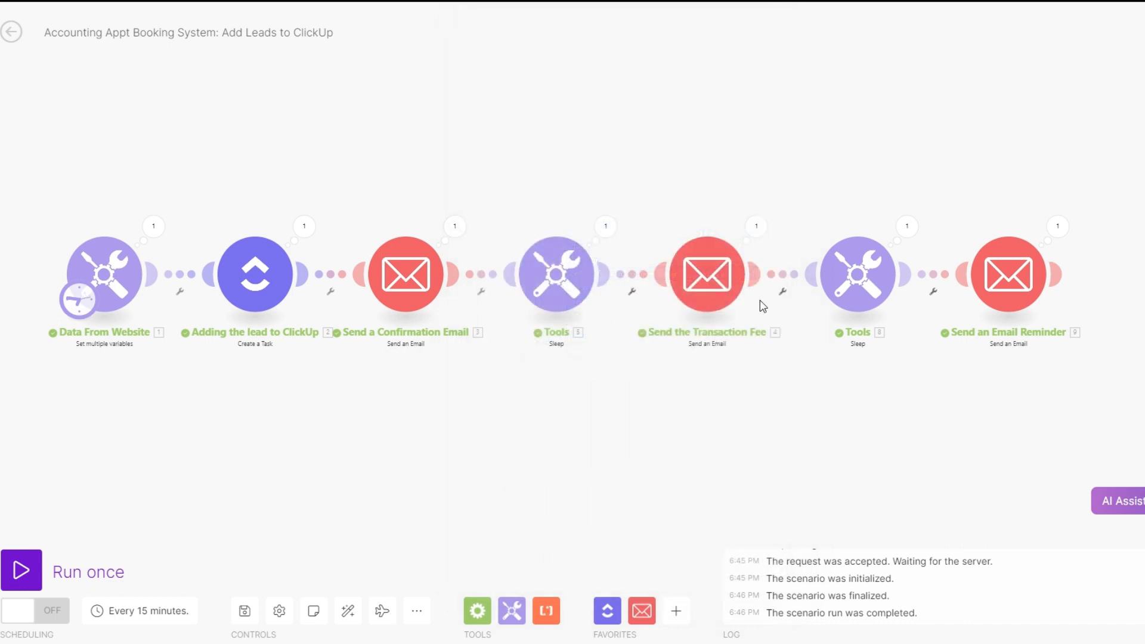
pyautogui.click(756, 228)
pyautogui.moveTo(870, 191); pyautogui.dragTo(981, 288)
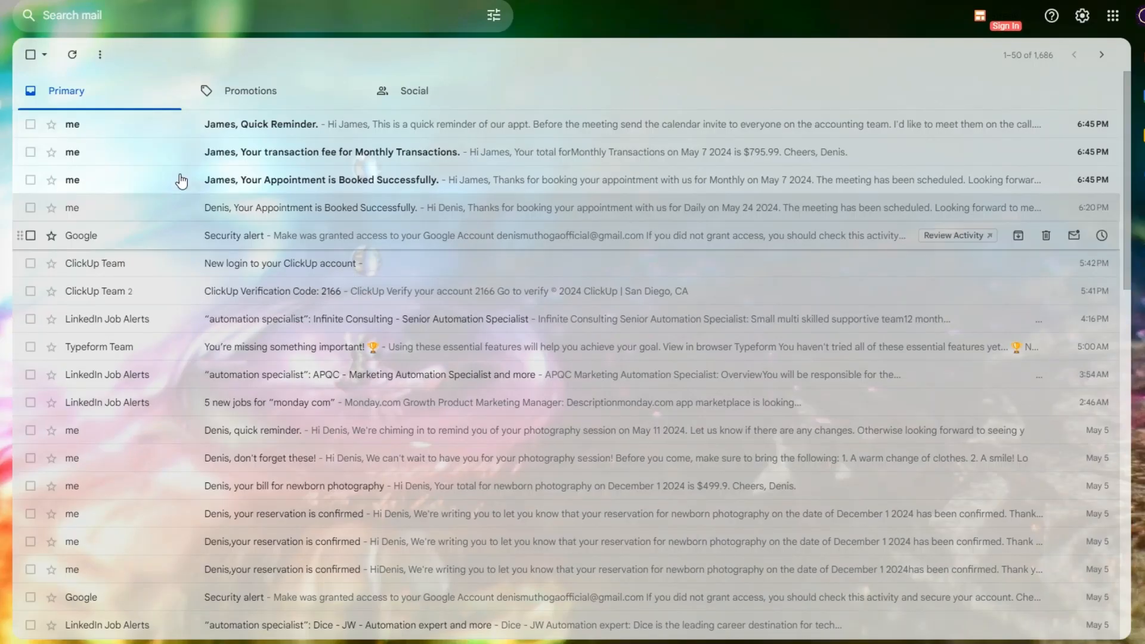
# In the Gmail inbox, refresh the messages and read the new "Your Appointment is Booked Successfully" confirmation email
pyautogui.click(72, 55)
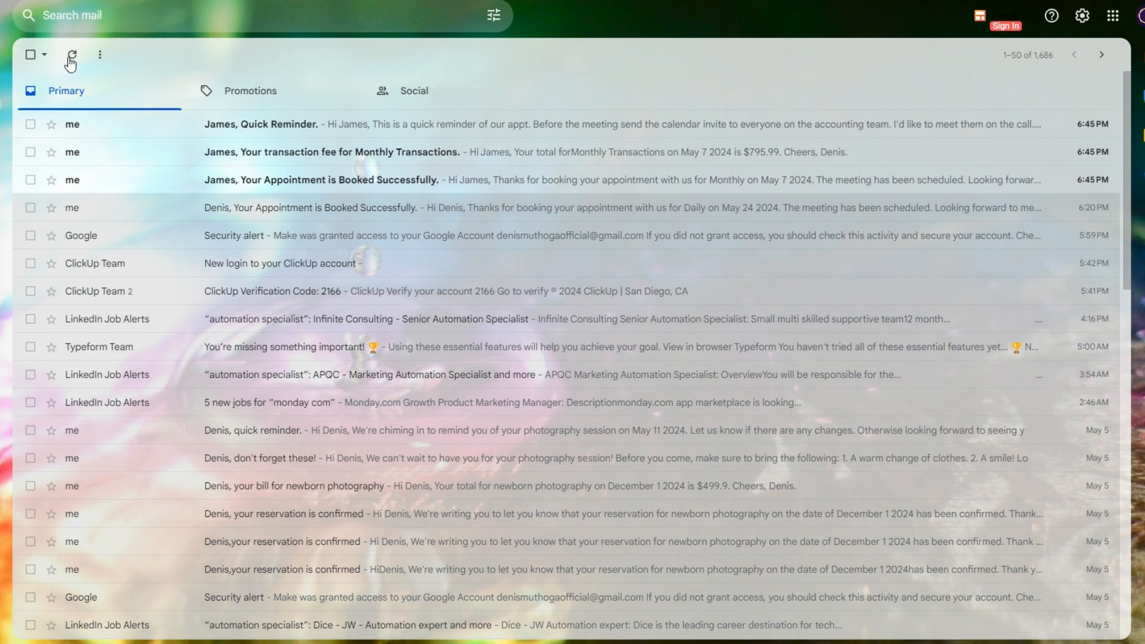
pyautogui.click(152, 189)
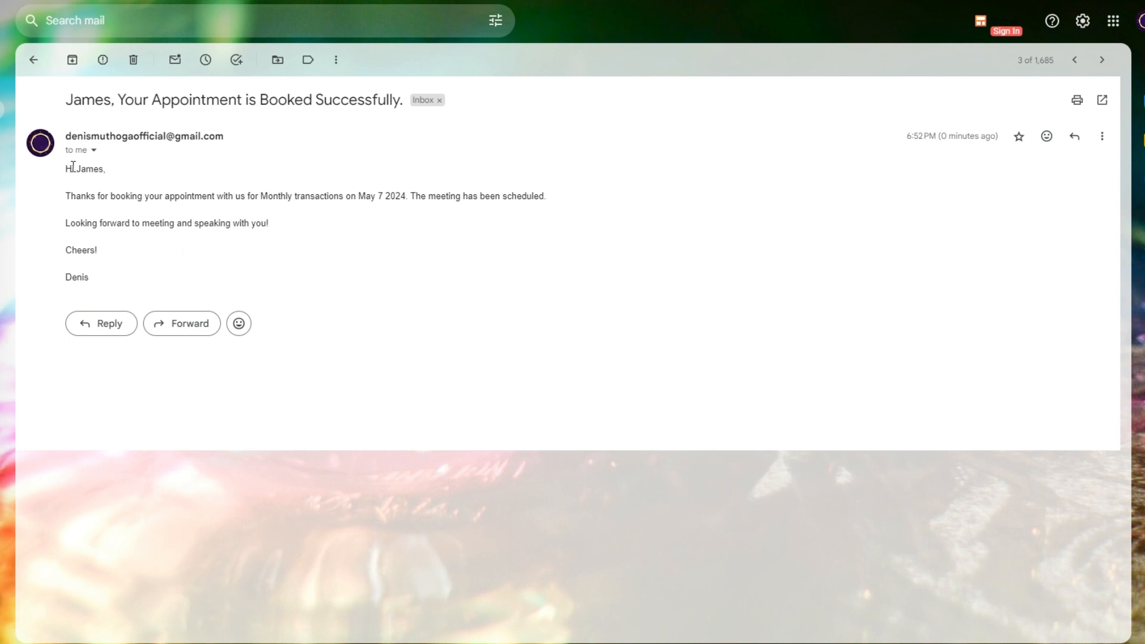
pyautogui.moveTo(67, 171); pyautogui.dragTo(150, 286)
pyautogui.click(158, 287)
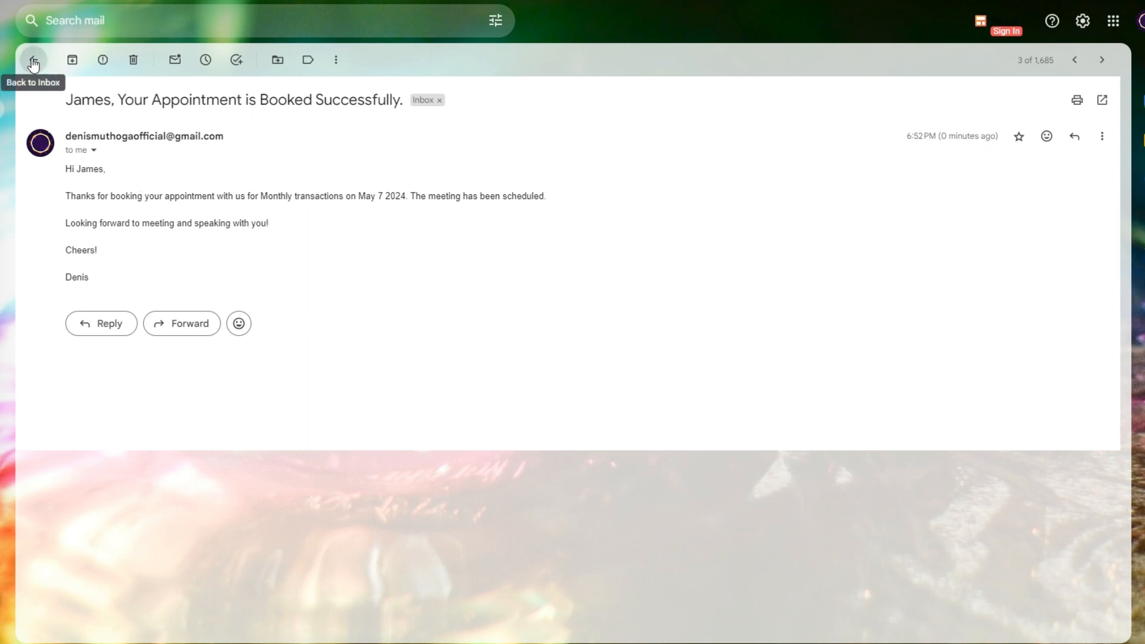
pyautogui.click(33, 60)
# Read the "Your transaction fee for Monthly Transactions" email, checking its greeting, total and closing
pyautogui.click(191, 159)
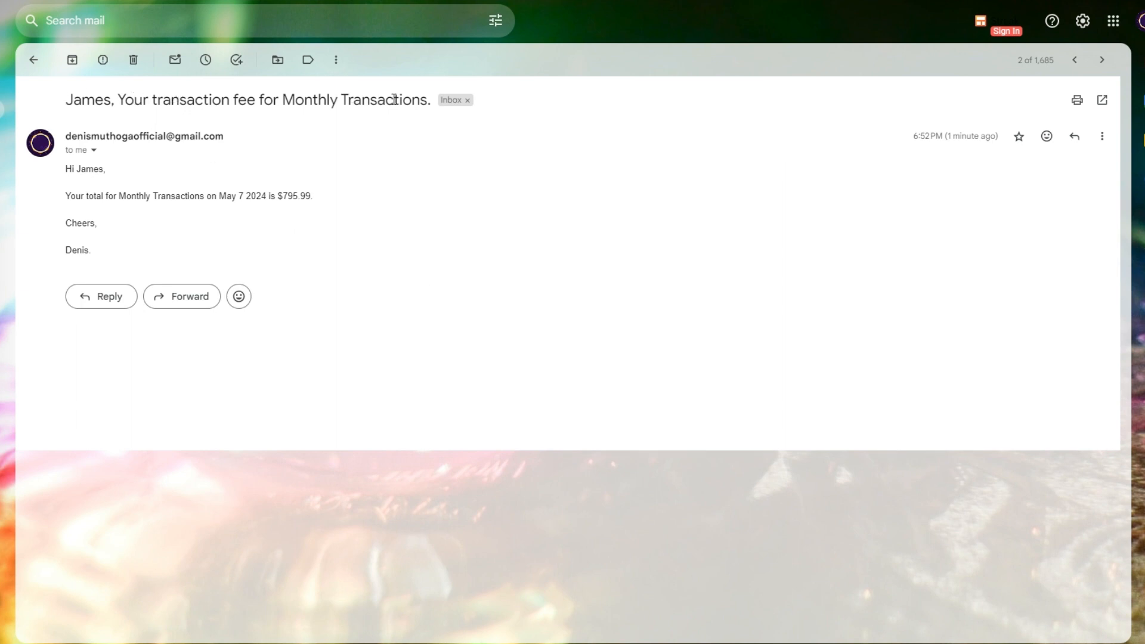
pyautogui.moveTo(68, 168); pyautogui.dragTo(133, 278)
pyautogui.click(139, 240)
pyautogui.moveTo(278, 195); pyautogui.dragTo(326, 198)
pyautogui.click(220, 227)
pyautogui.click(35, 60)
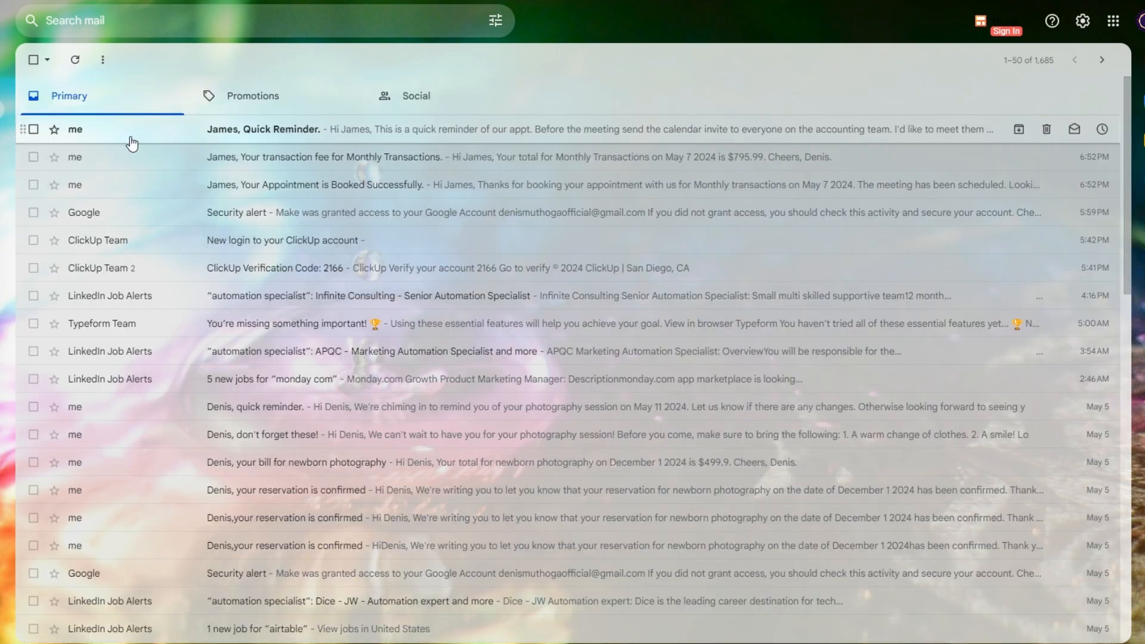
# Read the "Quick Reminder" email, checking its subject and the appointment reminder text
pyautogui.click(132, 142)
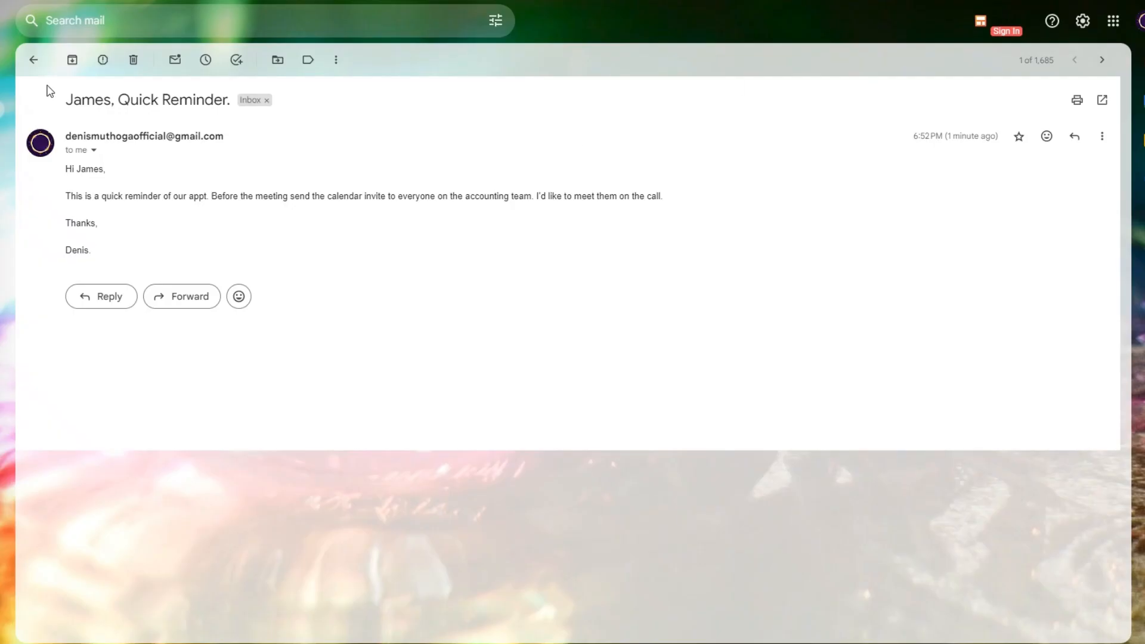
pyautogui.moveTo(65, 99); pyautogui.dragTo(231, 120)
pyautogui.click(191, 206)
pyautogui.moveTo(68, 168); pyautogui.dragTo(110, 249)
pyautogui.click(166, 253)
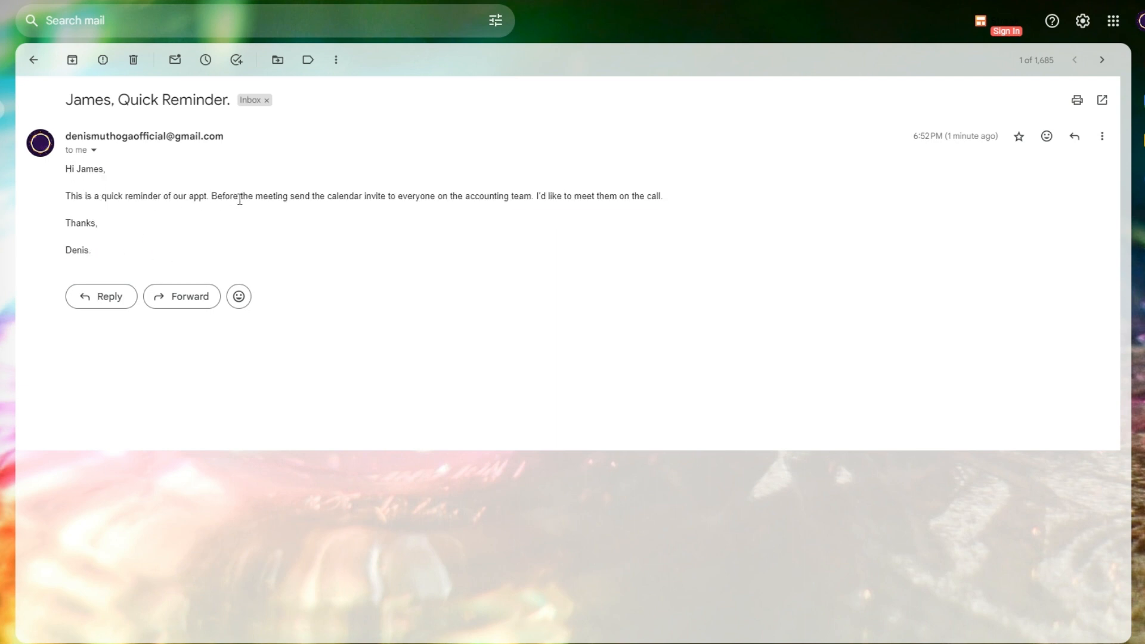
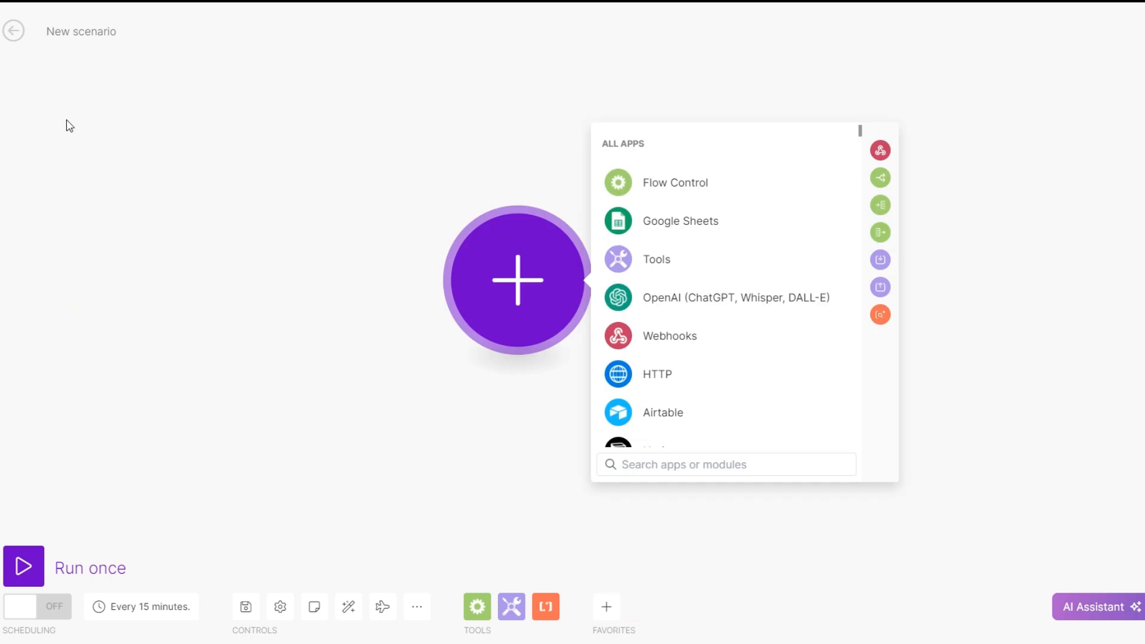
# Name the new scenario "2. Accounting Appt Booking System: Email Reminder 7 days before Appt" and add a ClickUp List All Tasks module
pyautogui.click(90, 31)
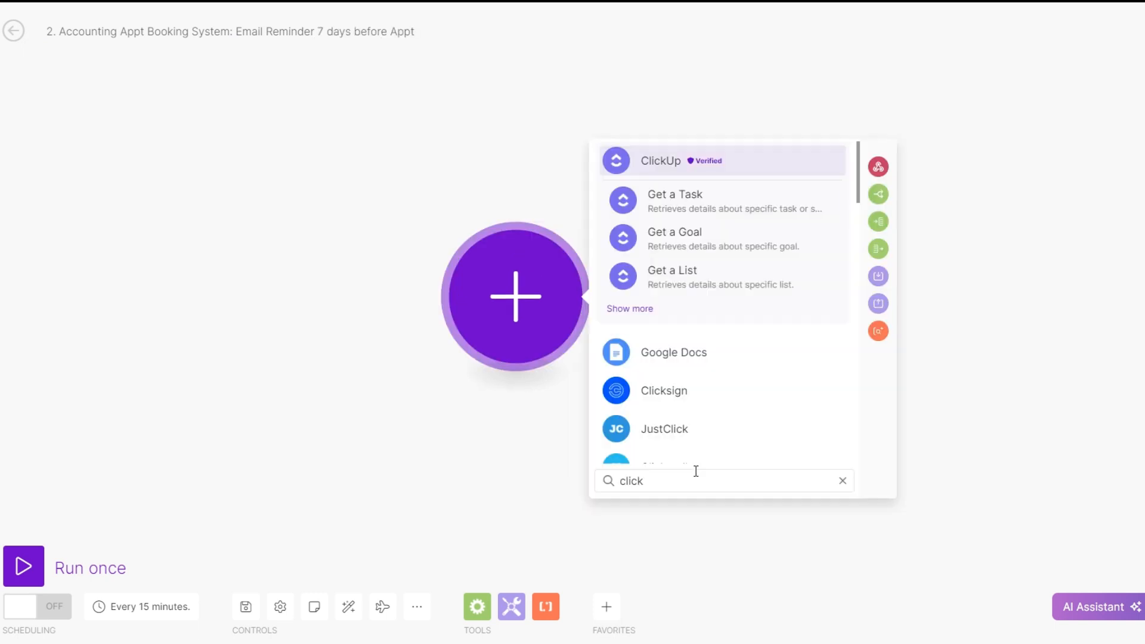
pyautogui.click(666, 161)
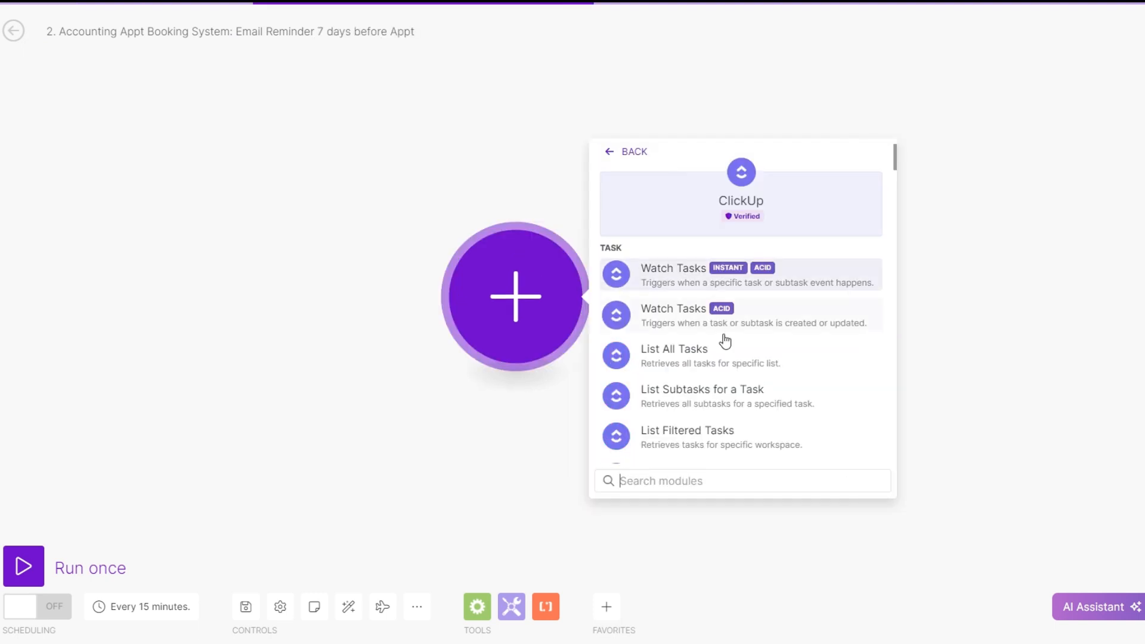
pyautogui.click(709, 370)
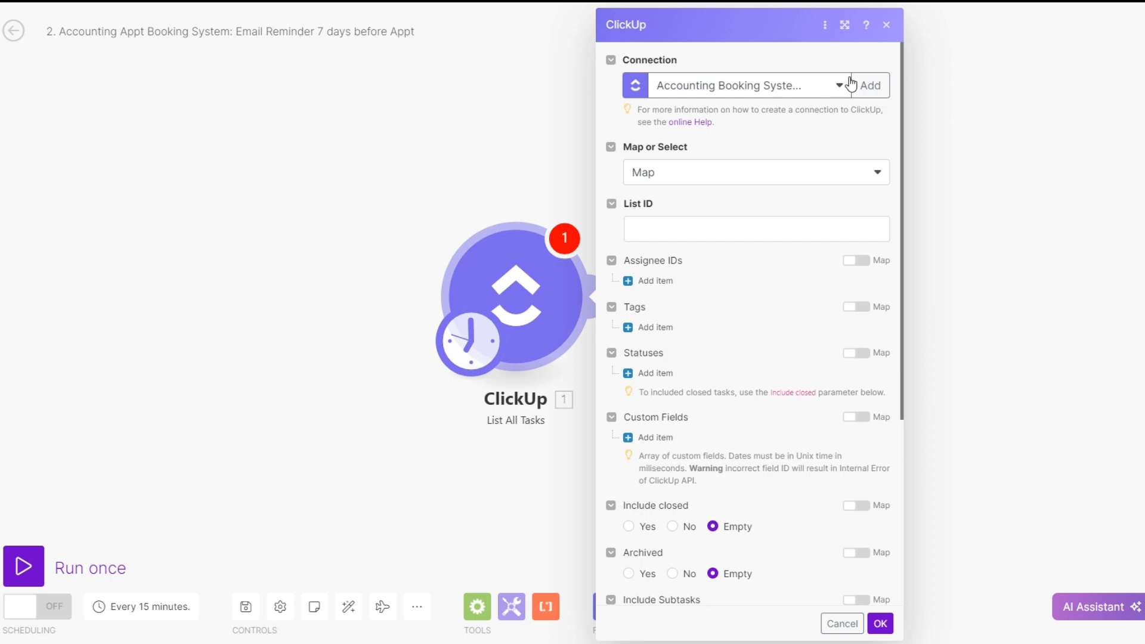
# Set the ClickUp module to Select mode with Luxe's Workspace, the System Build space, Folderless Lists and the Accounting Booking System list
pyautogui.click(708, 178)
pyautogui.click(650, 149)
pyautogui.click(668, 172)
pyautogui.click(686, 217)
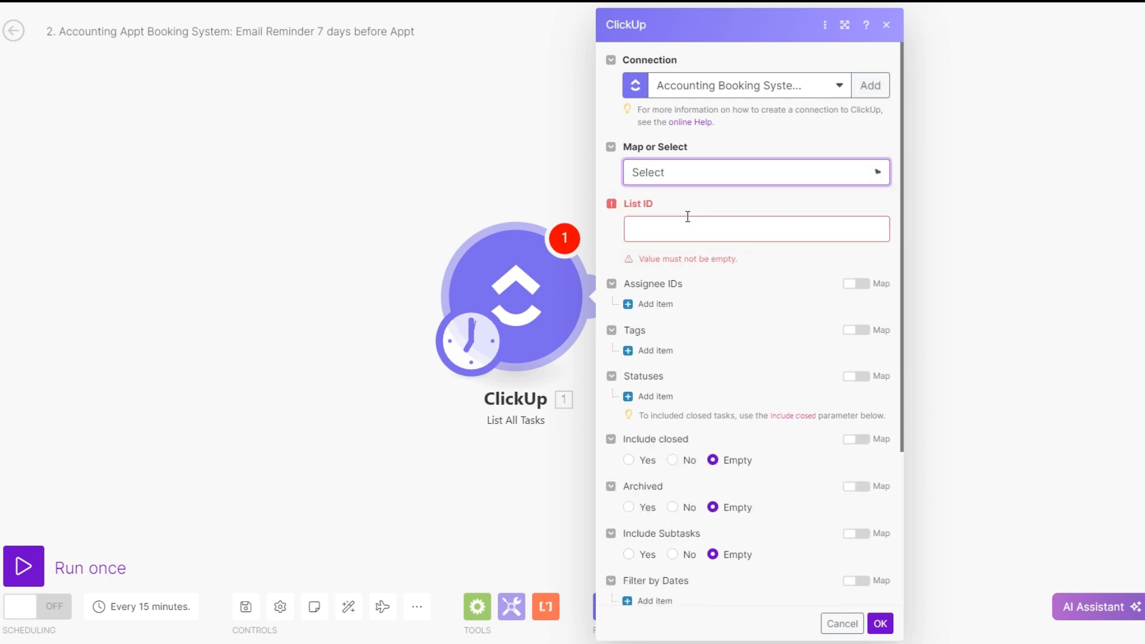
pyautogui.click(684, 230)
pyautogui.click(686, 253)
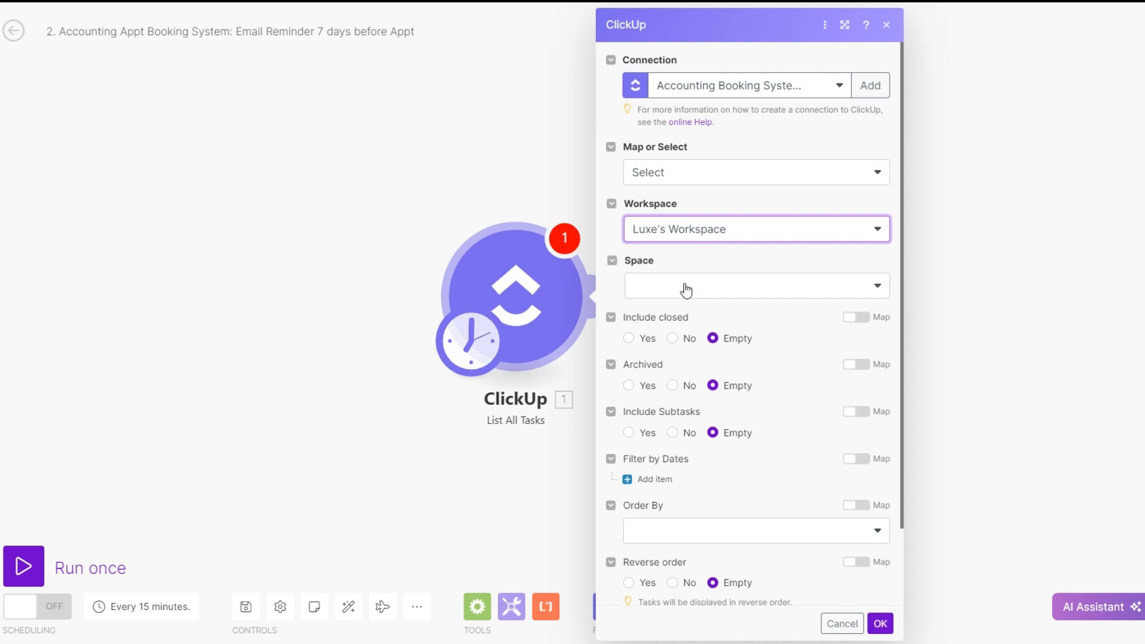
pyautogui.click(685, 287)
pyautogui.click(680, 320)
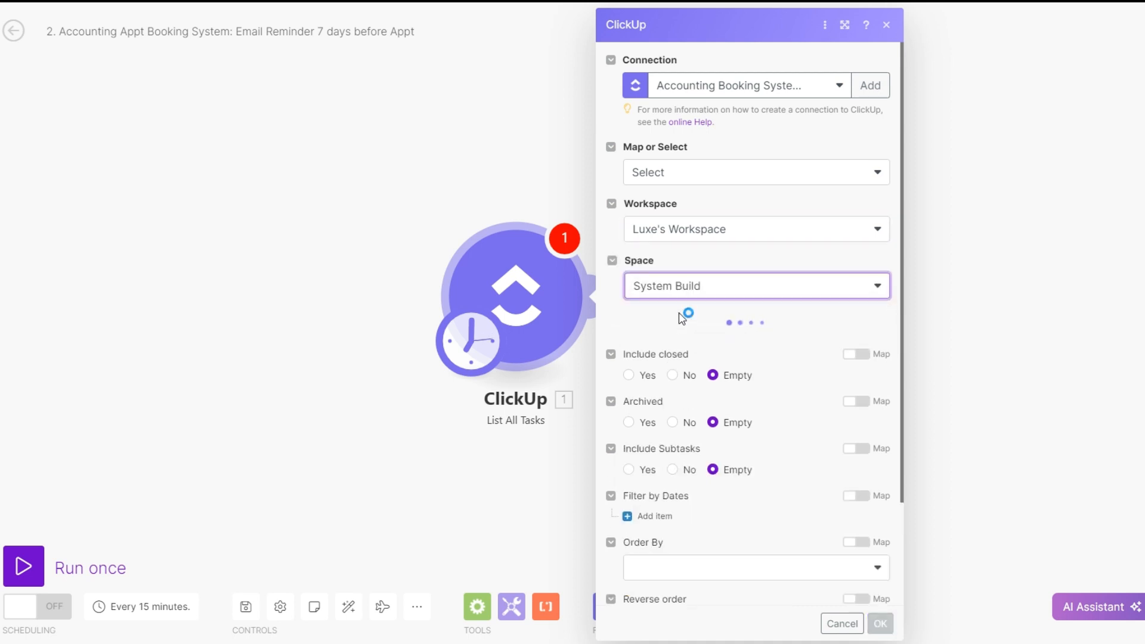
pyautogui.click(666, 349)
pyautogui.click(670, 365)
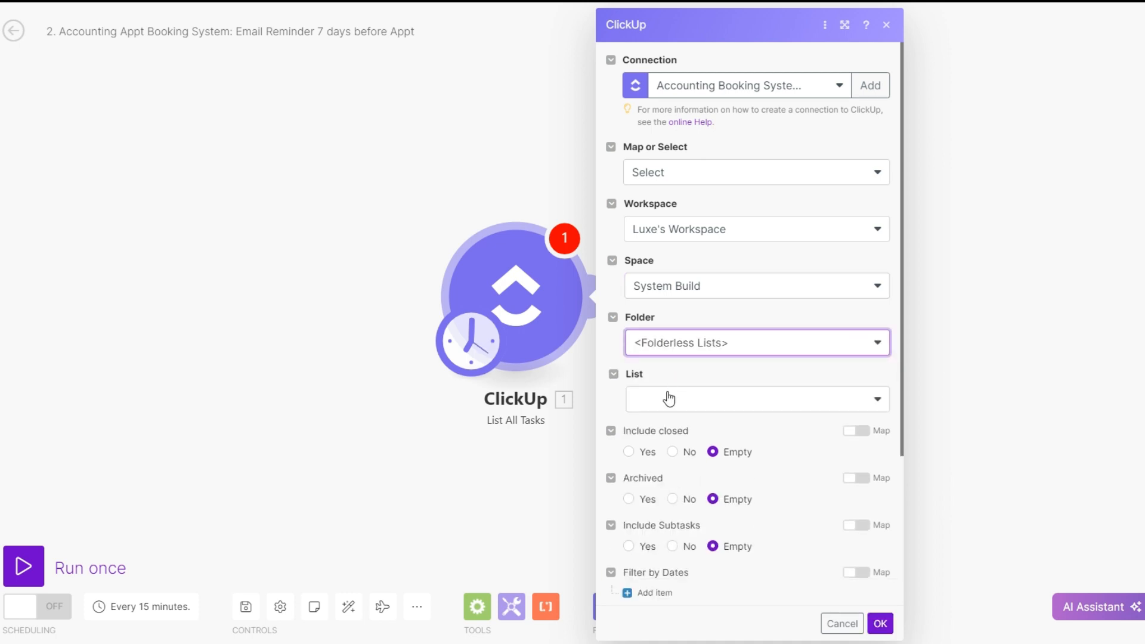
pyautogui.click(668, 397)
pyautogui.click(669, 426)
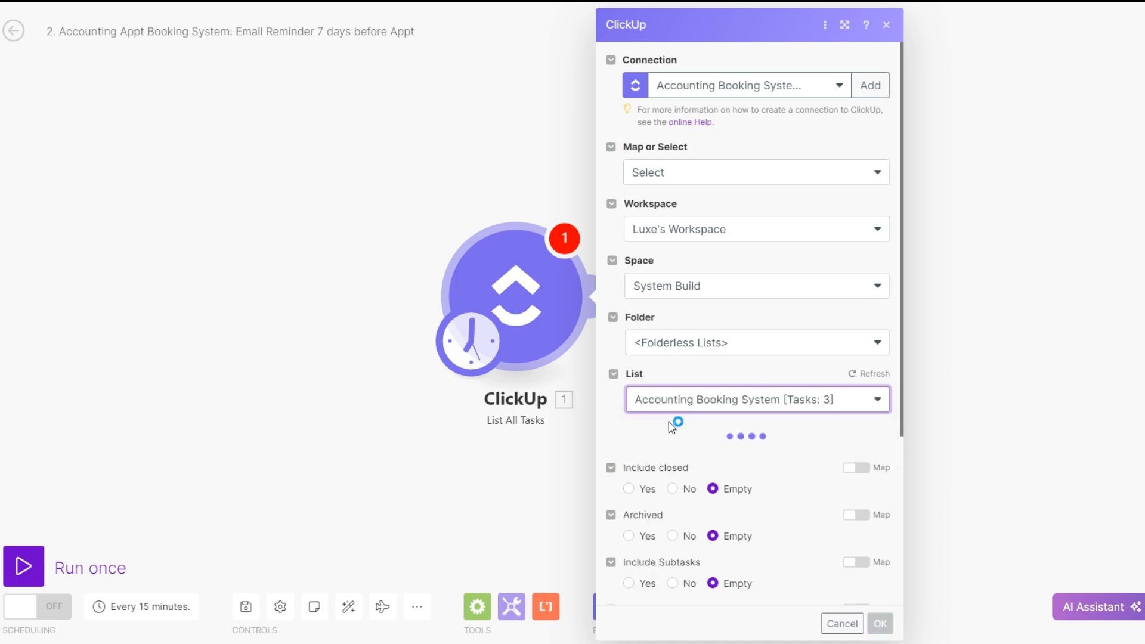
# Filter the ClickUp tasks by the available assignee, set the limit to 100 and save the module
pyautogui.scroll(-5, 671, 427)
pyautogui.scroll(-1, 671, 427)
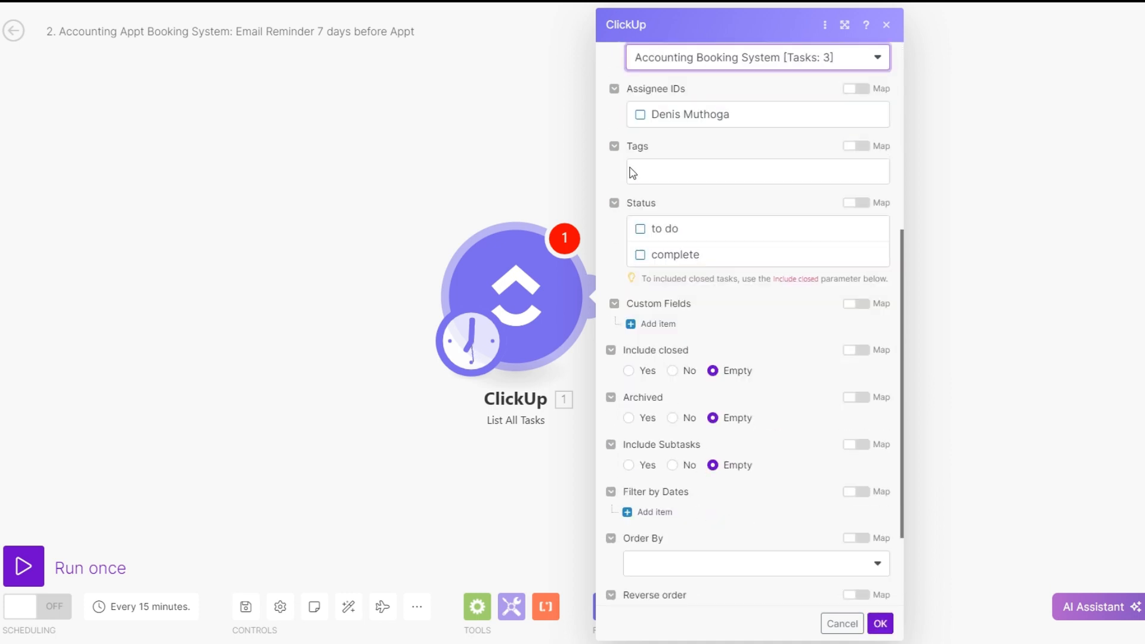
pyautogui.click(643, 114)
pyautogui.scroll(-2, 739, 274)
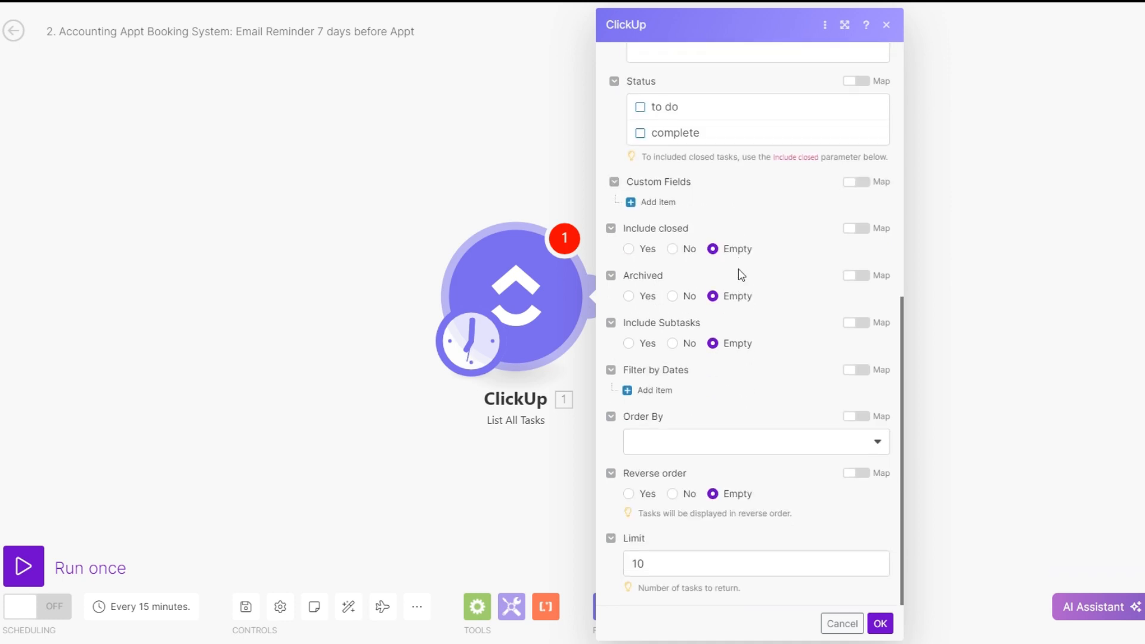
pyautogui.click(678, 569)
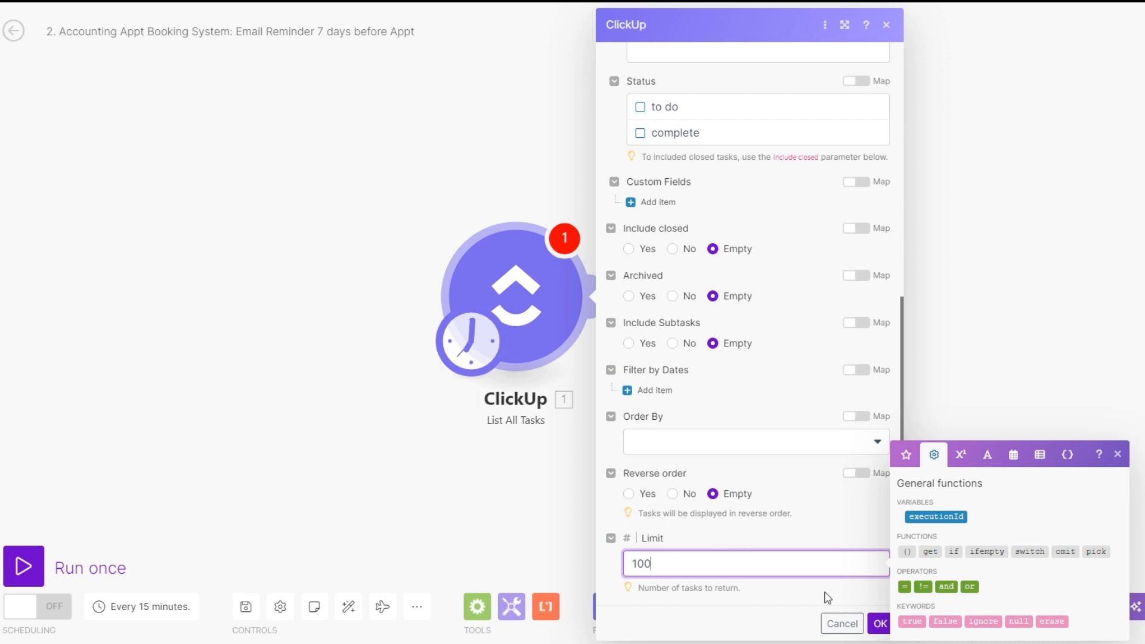
pyautogui.click(879, 624)
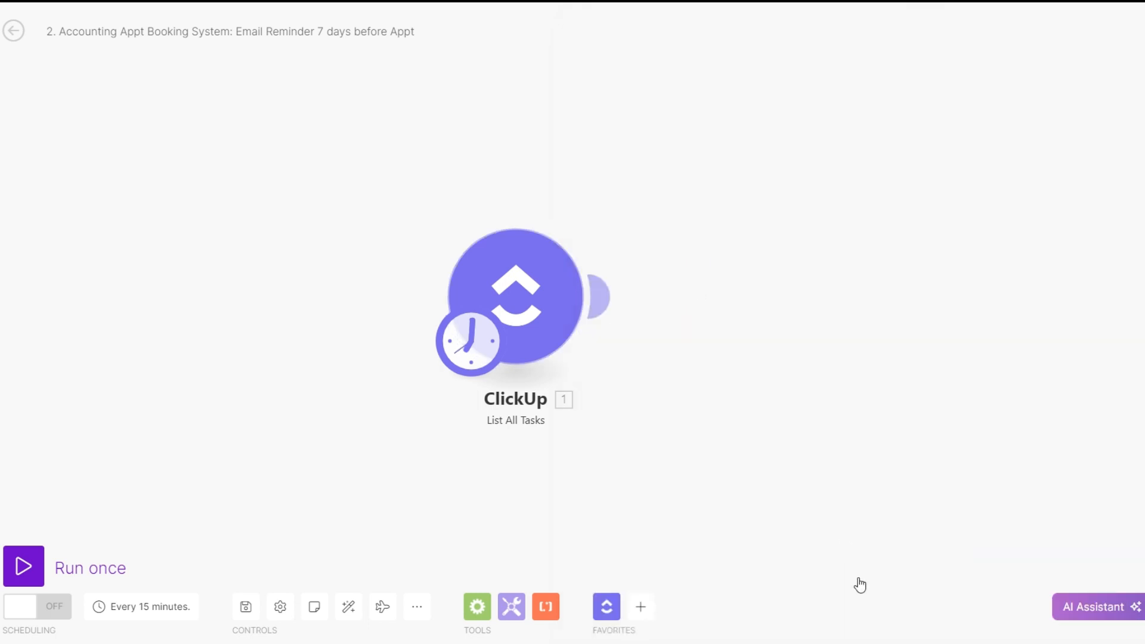
# Add a Send an Email module after ClickUp and map its recipient to the Email Address custom field
pyautogui.click(602, 296)
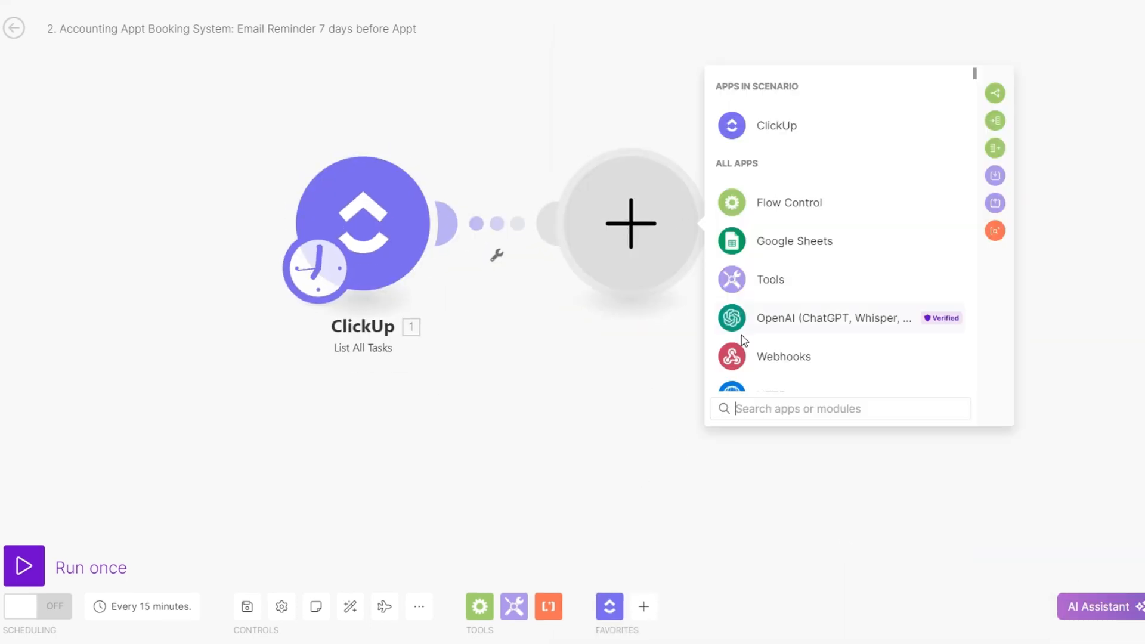
pyautogui.write('em')
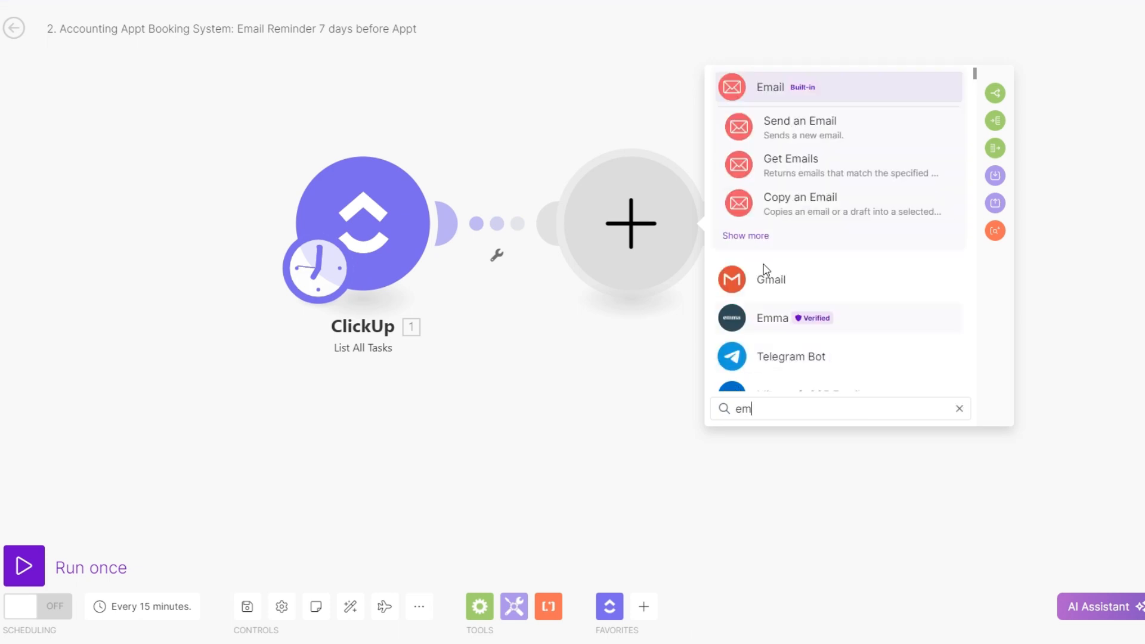
pyautogui.click(794, 126)
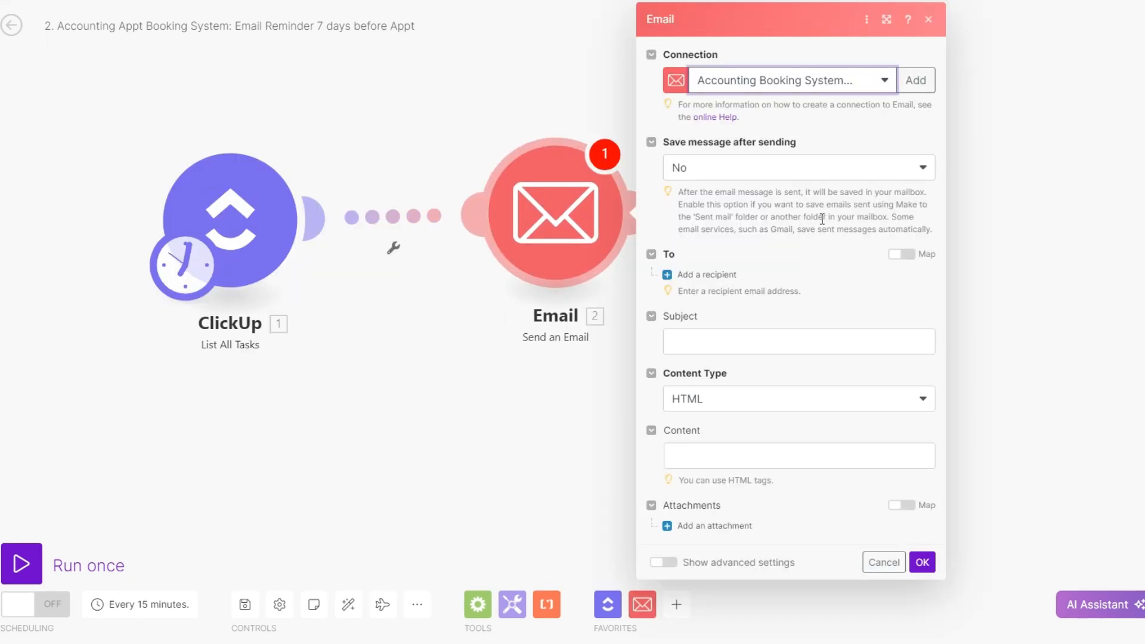
pyautogui.click(707, 274)
pyautogui.click(738, 298)
pyautogui.scroll(-8, 1060, 315)
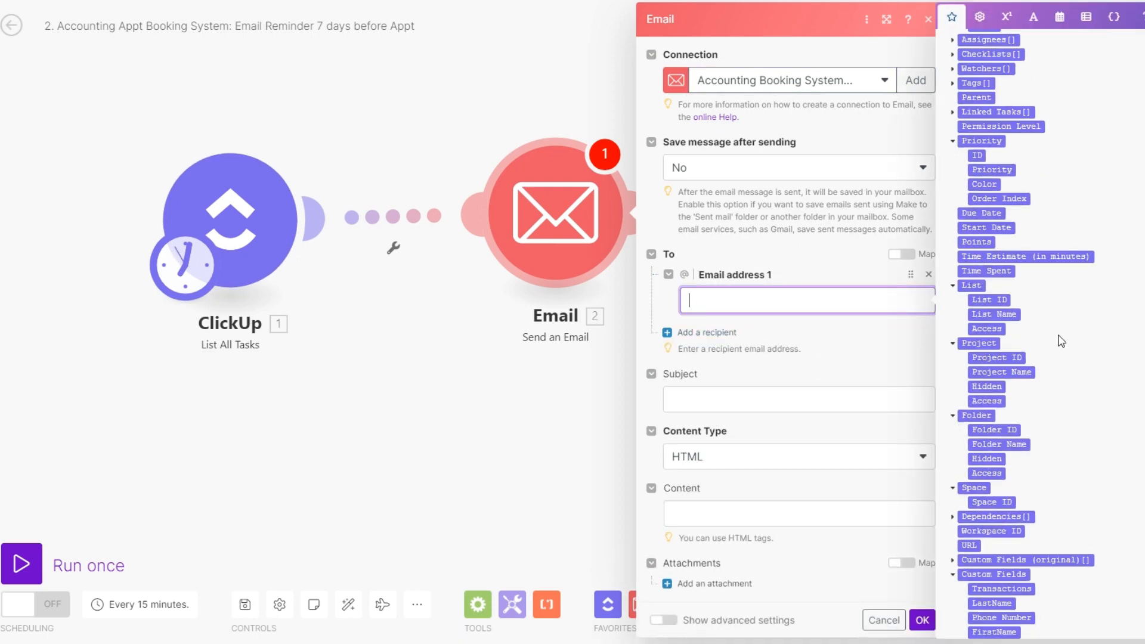
pyautogui.click(1004, 608)
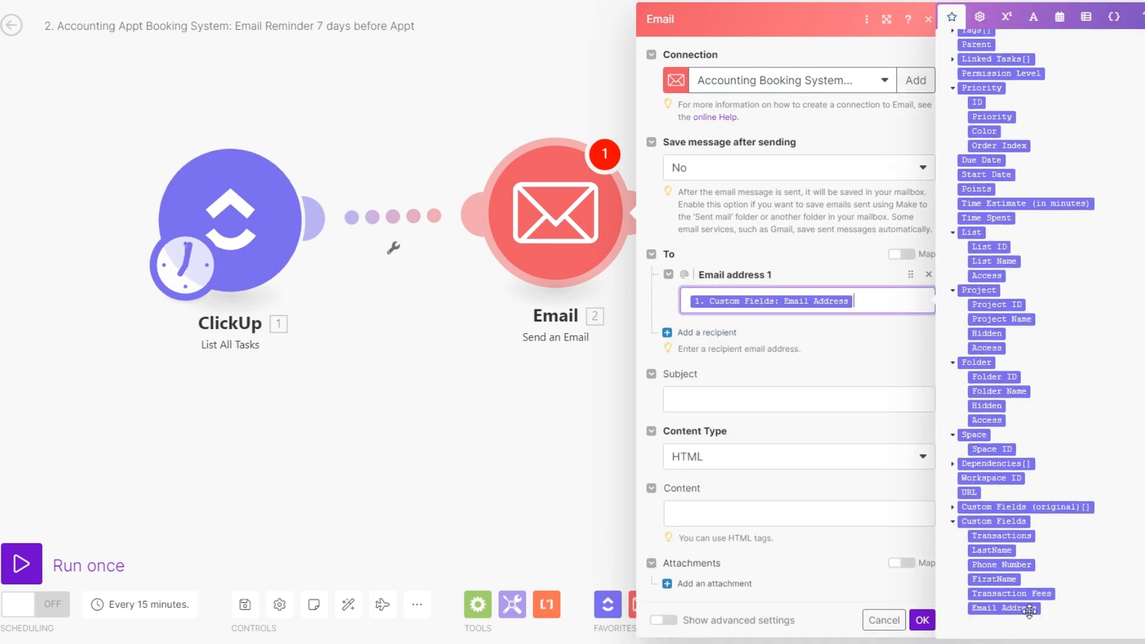
# Set the subject to the FirstName field plus ", Quick Reminder of our Appt.", write the HTML reminder with the formatted Due Date, and save the email module
pyautogui.click(782, 396)
pyautogui.scroll(-10, 939, 488)
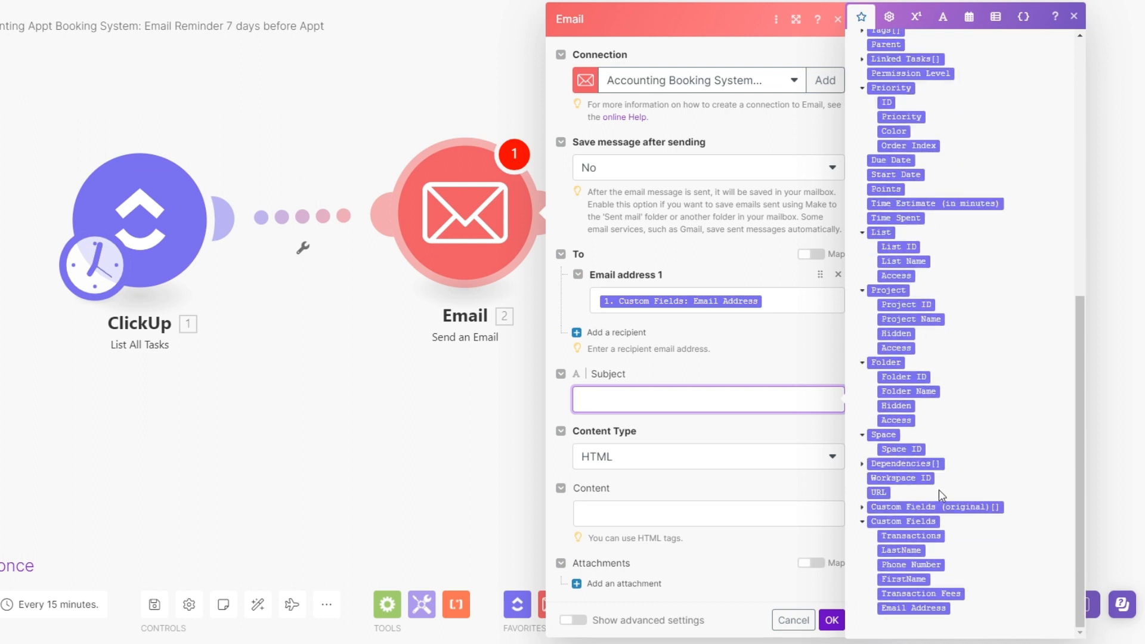
pyautogui.click(903, 578)
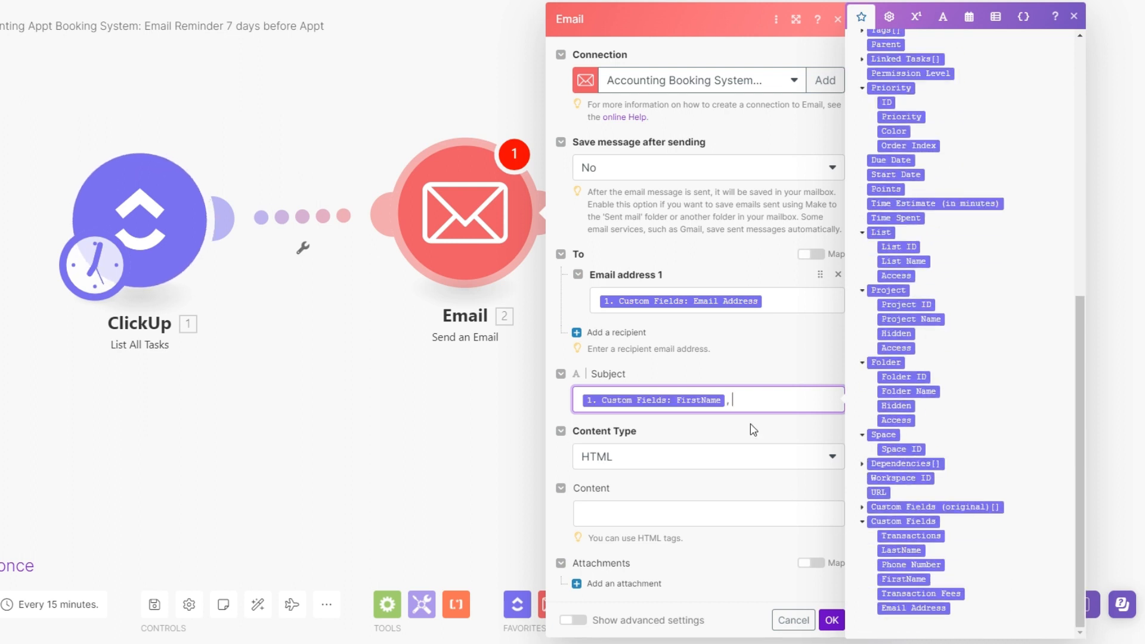
pyautogui.write(', Quick Reminder of our')
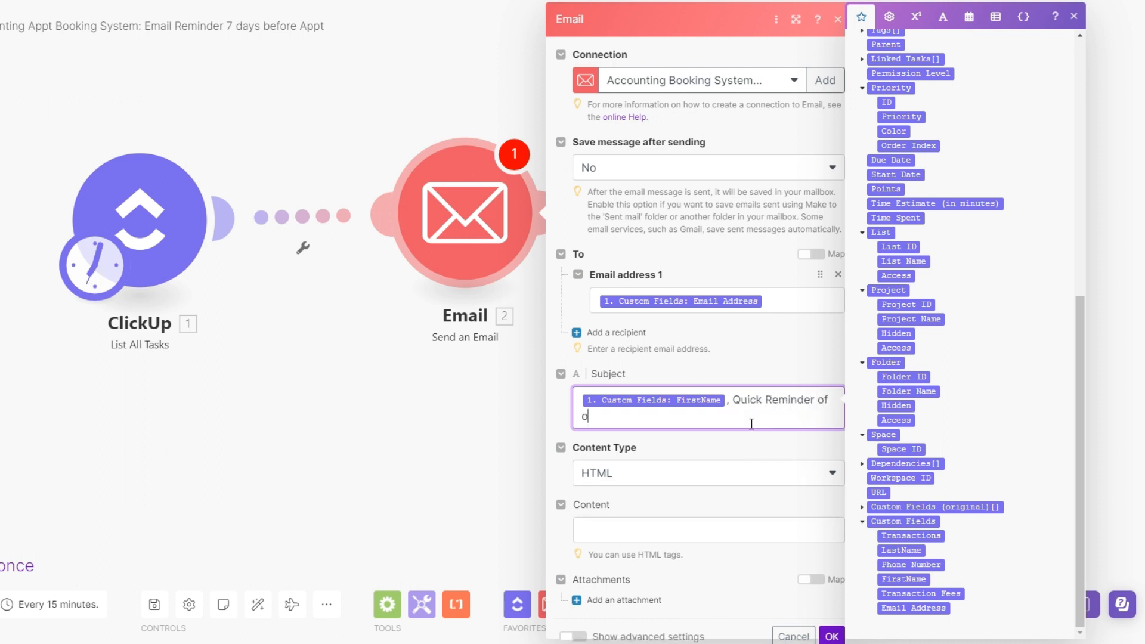
pyautogui.write(' Appt.')
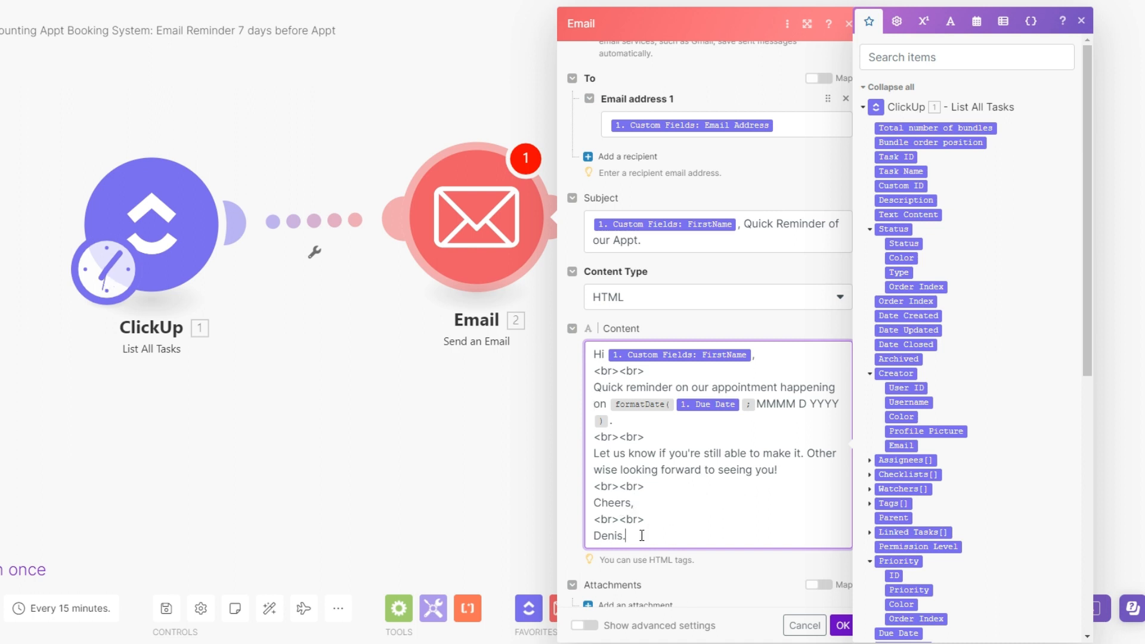
pyautogui.click(842, 628)
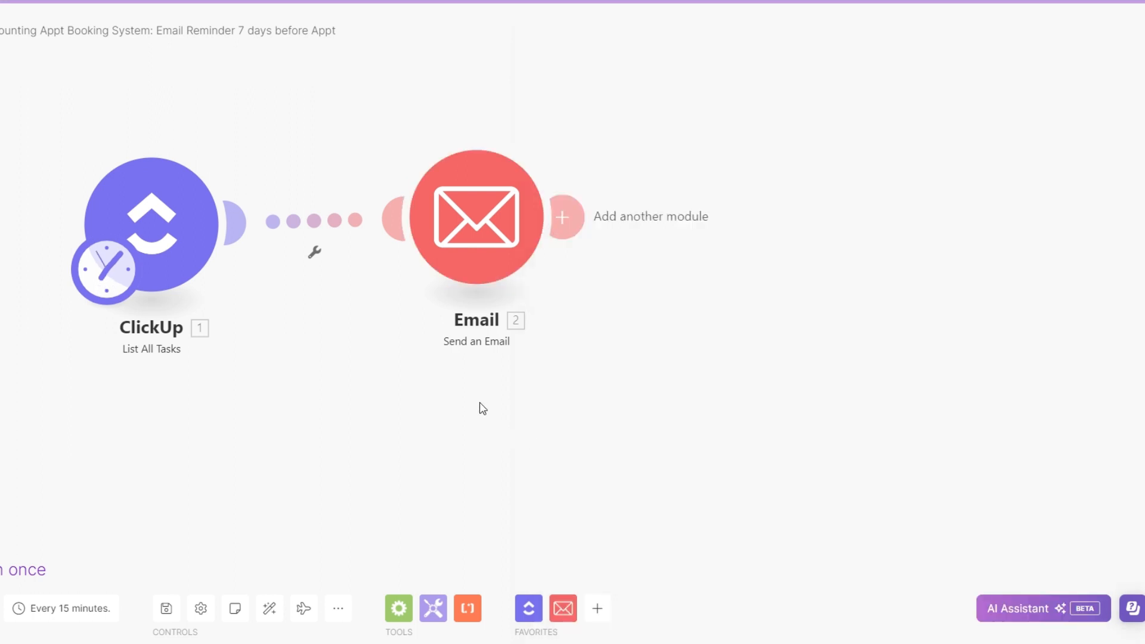
# Add a filter labelled "7 Days before Appt" between ClickUp and Email, requiring ceil(((Due Date - now) / 86400000)) to equal 7
pyautogui.moveTo(457, 216); pyautogui.dragTo(604, 224)
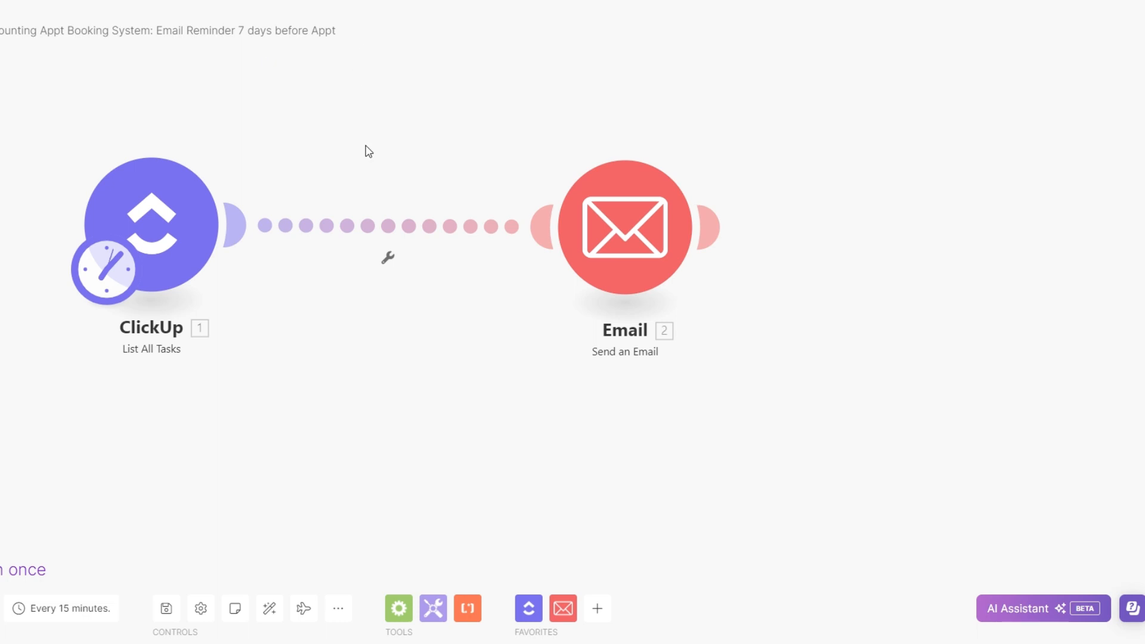
pyautogui.click(387, 258)
pyautogui.click(385, 294)
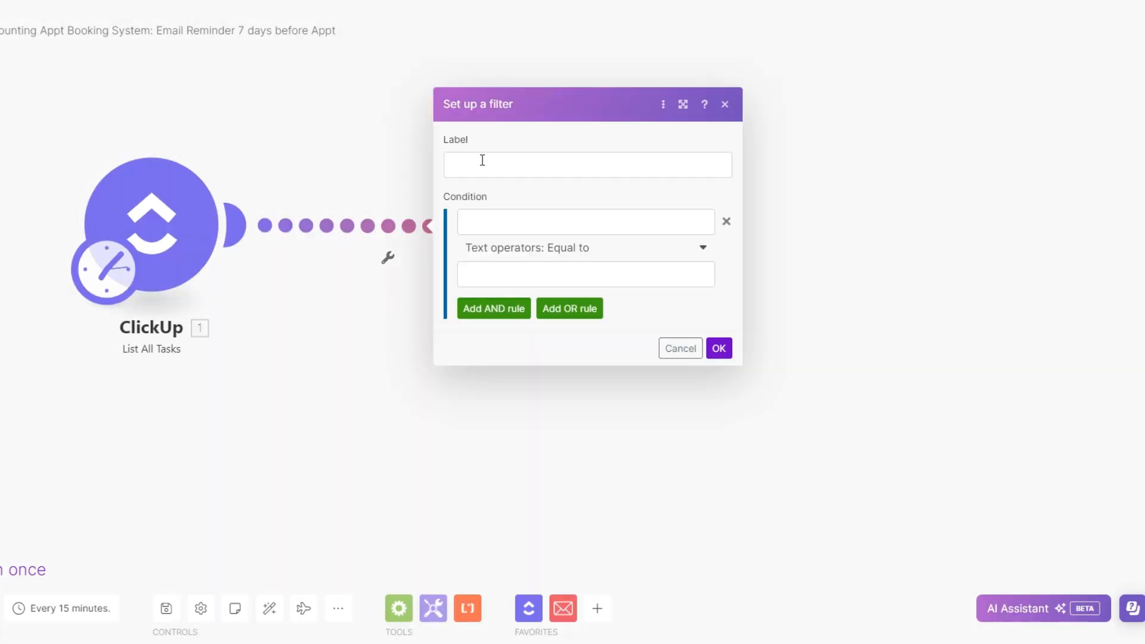
pyautogui.click(482, 160)
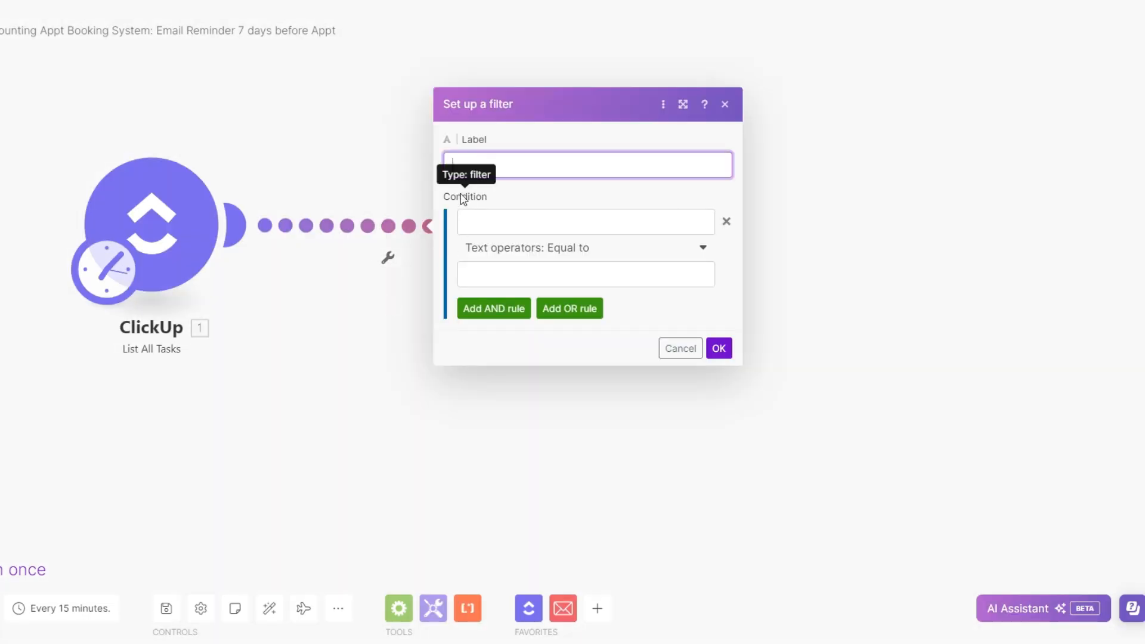
pyautogui.write('7')
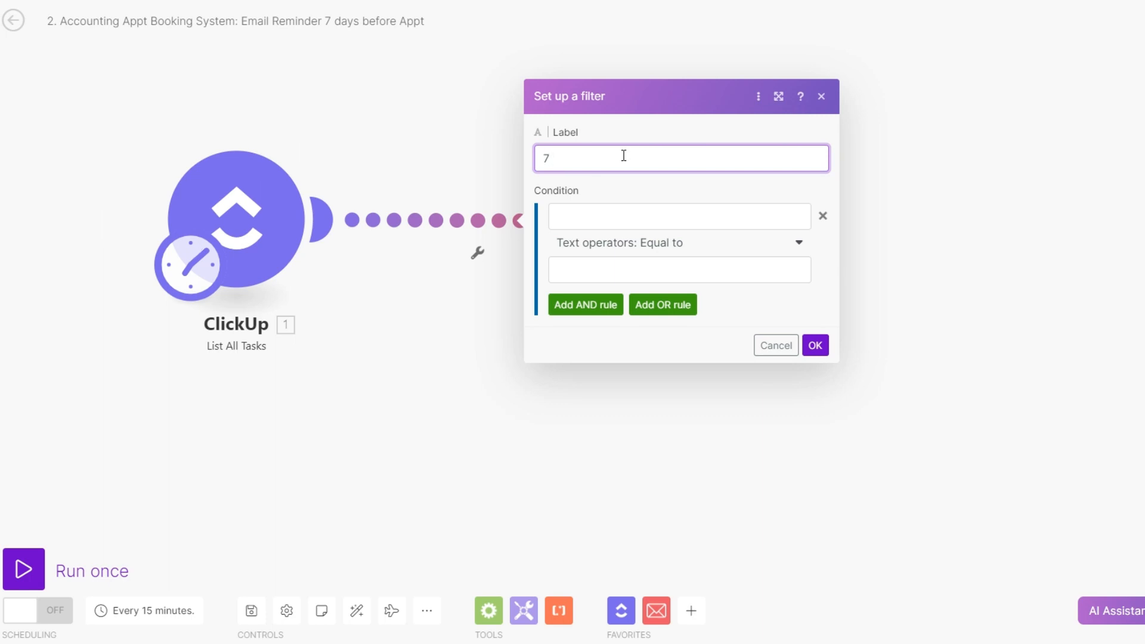
pyautogui.write('DAY')
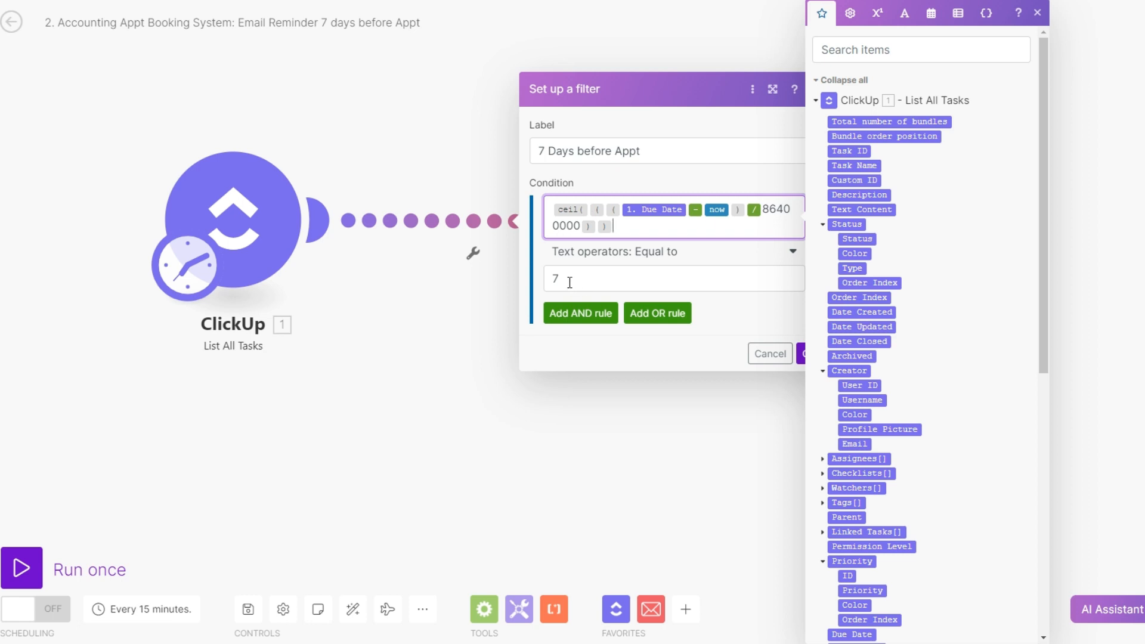
pyautogui.moveTo(618, 228); pyautogui.dragTo(579, 229)
pyautogui.click(763, 210)
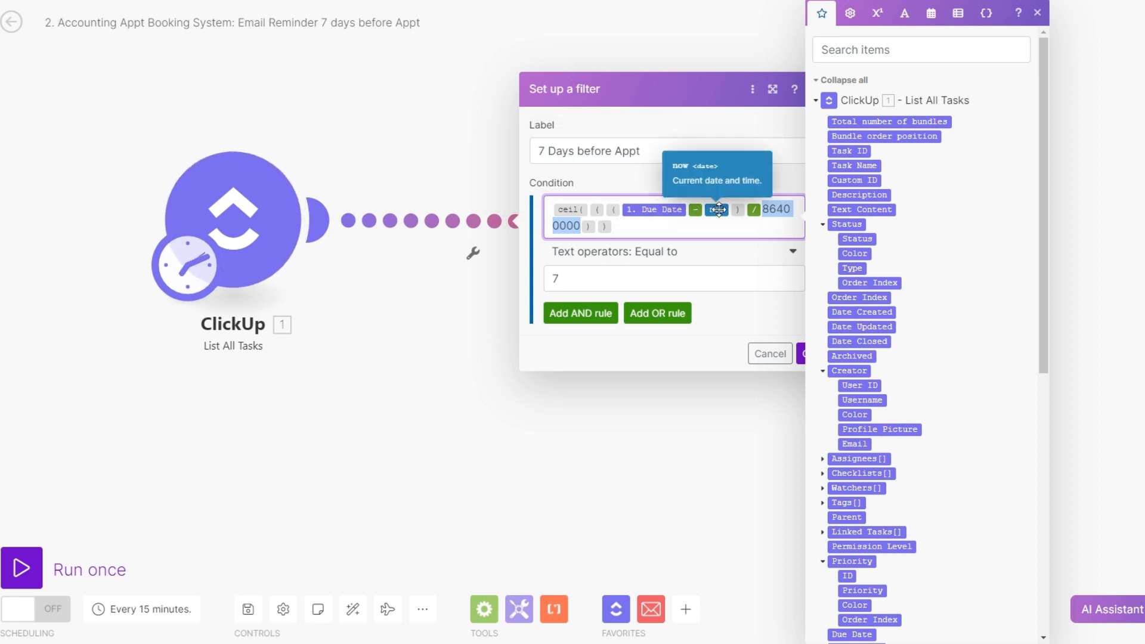
pyautogui.click(802, 353)
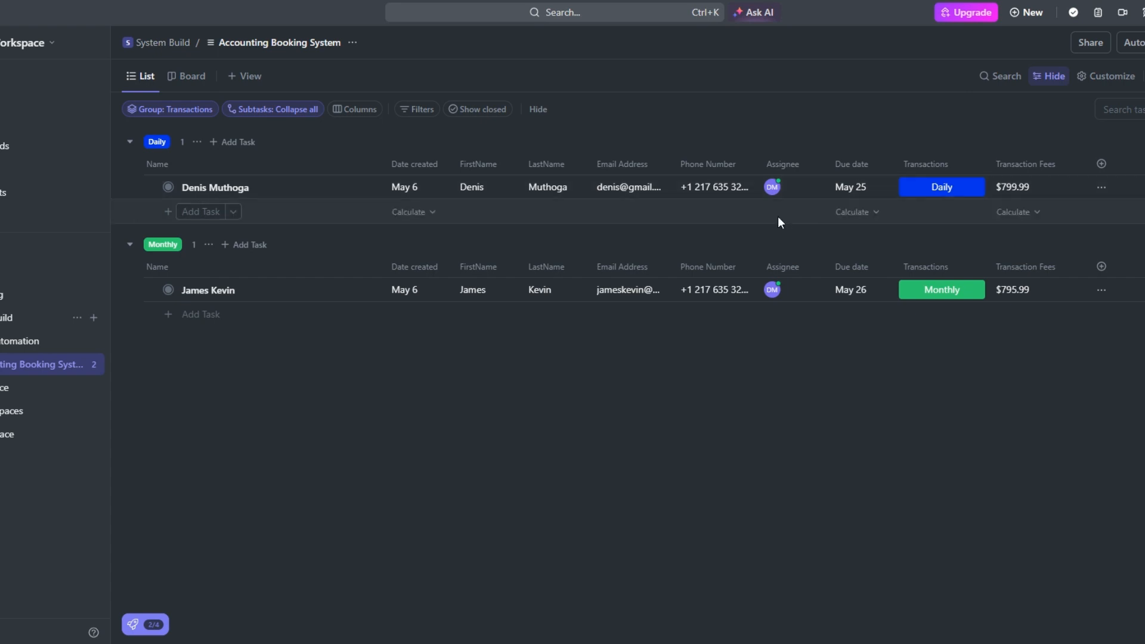
# In the ClickUp Accounting Booking System list, set the Daily lead's due date to May 13, 2024
pyautogui.click(842, 189)
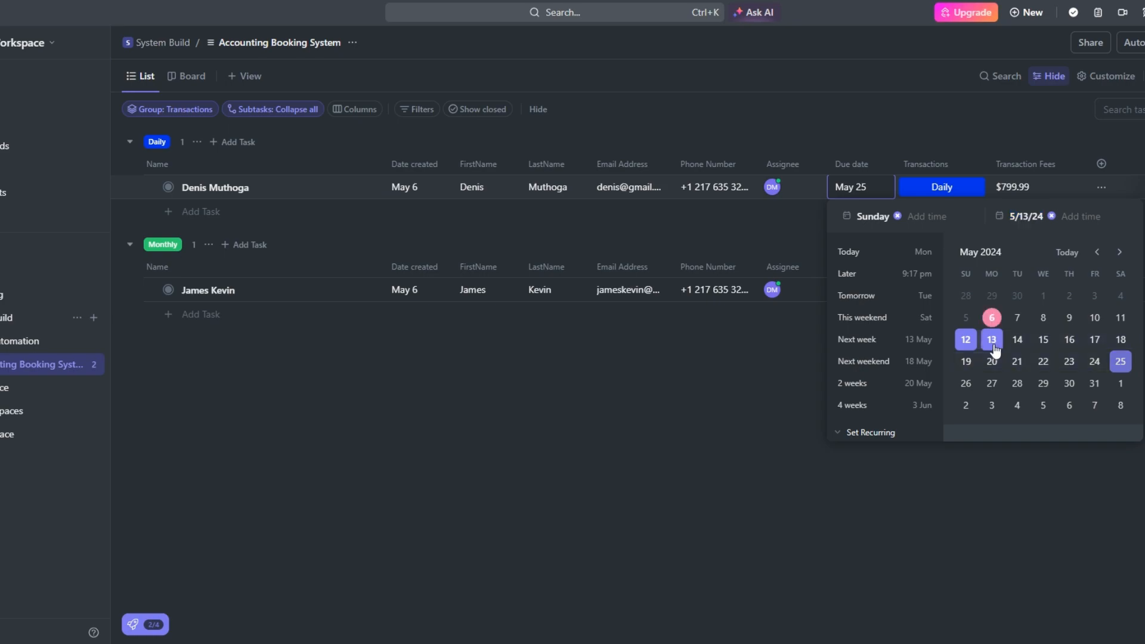
pyautogui.click(992, 341)
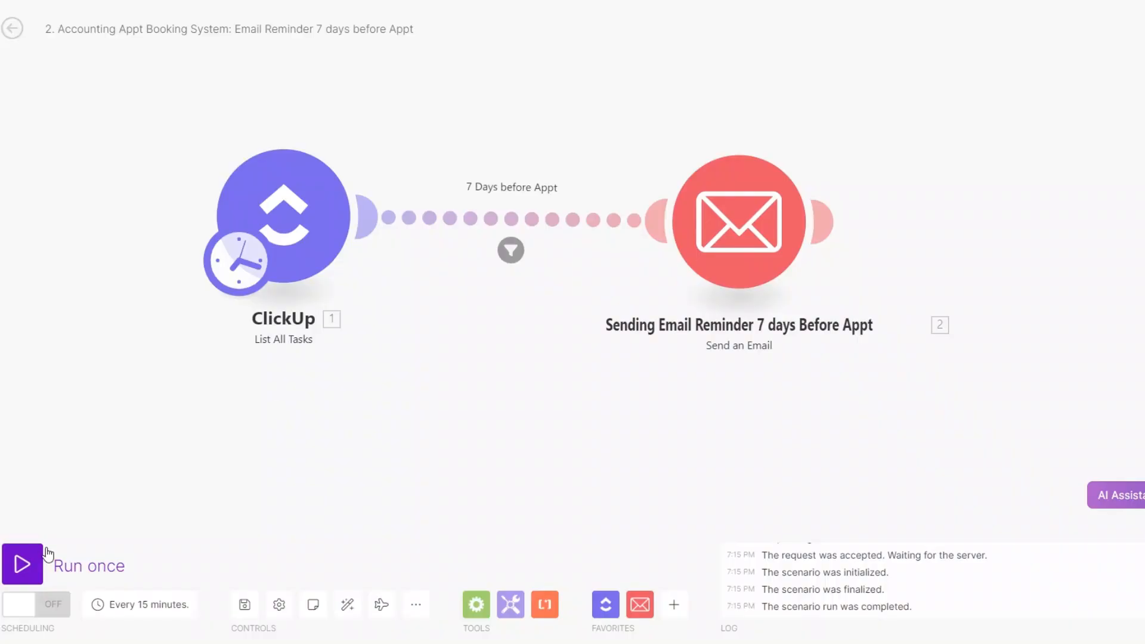
# Run the Make scenario once and examine the subject and content sent by the seven-day reminder email module
pyautogui.click(20, 564)
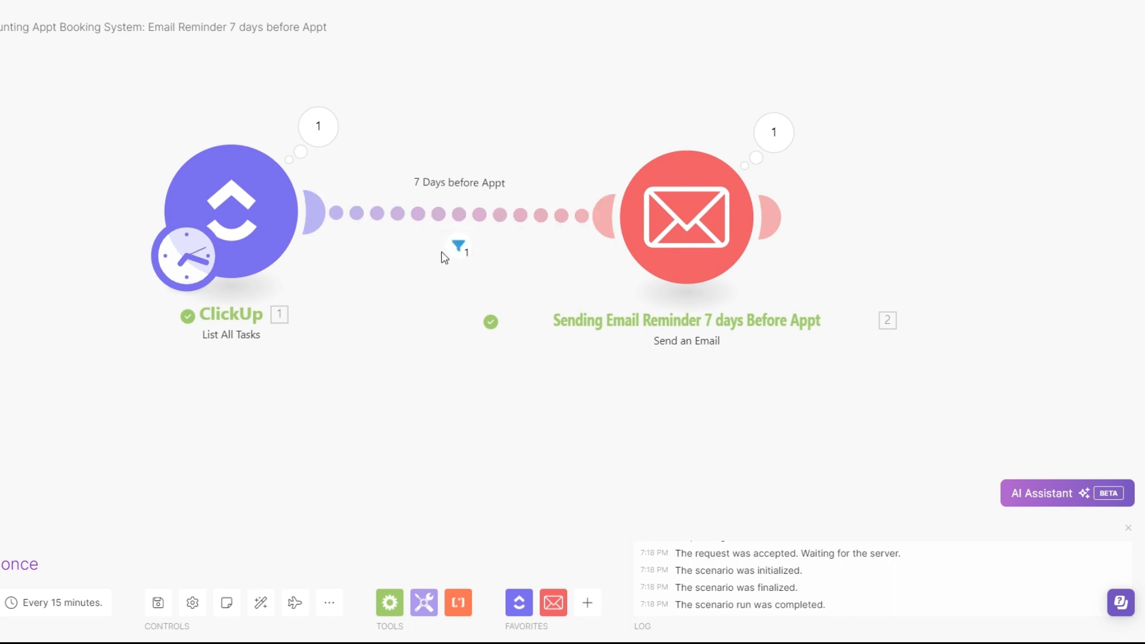
pyautogui.click(778, 165)
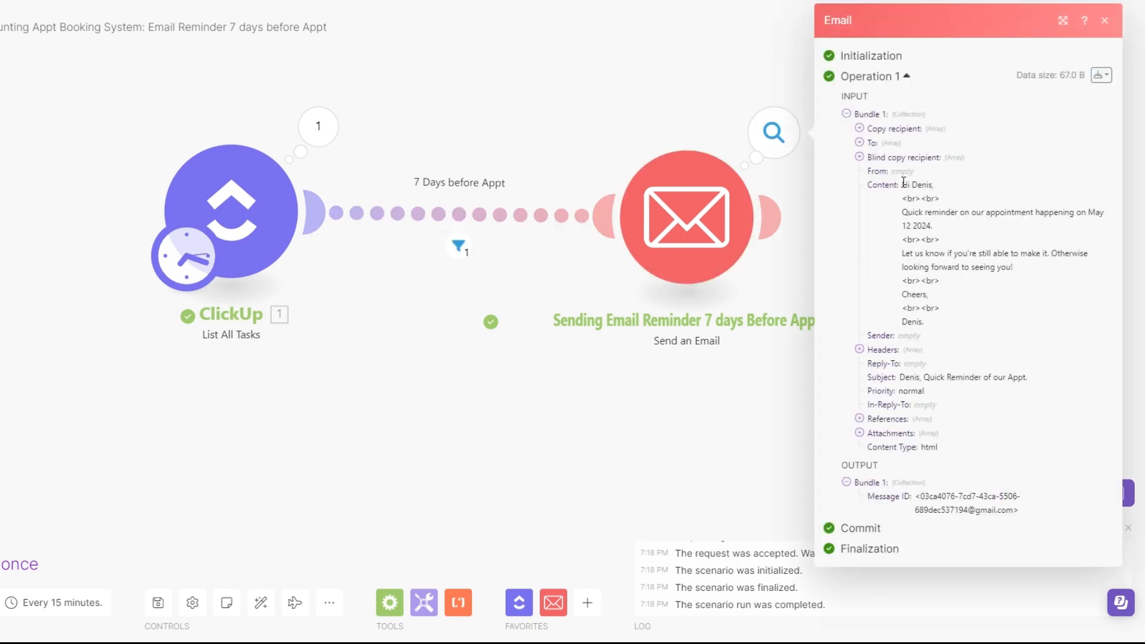
pyautogui.moveTo(902, 184); pyautogui.dragTo(960, 325)
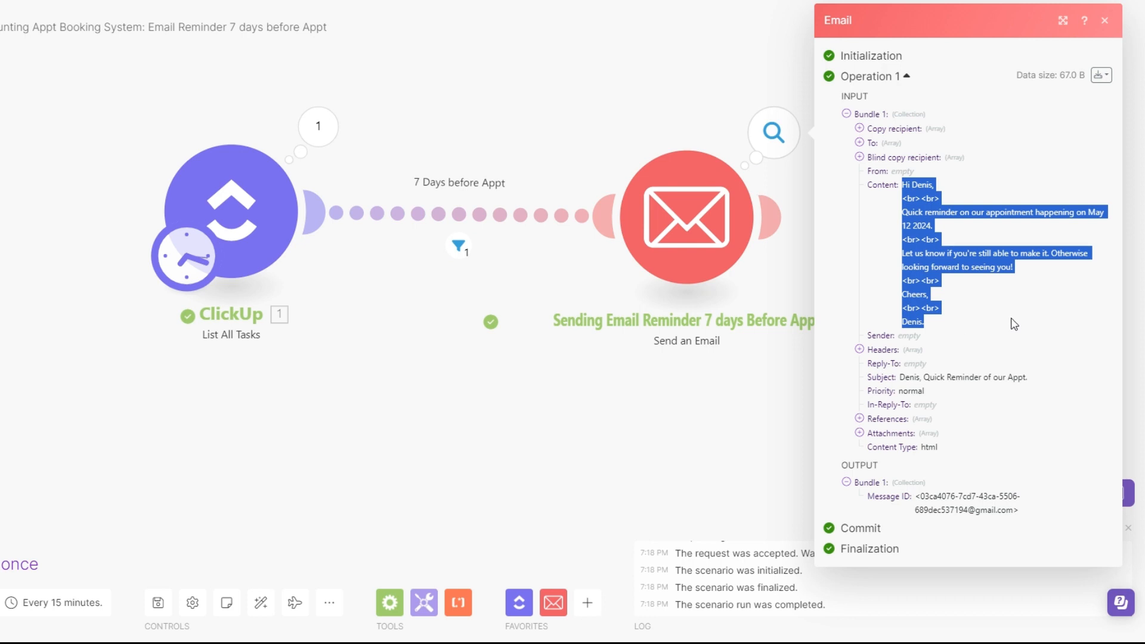
pyautogui.click(833, 246)
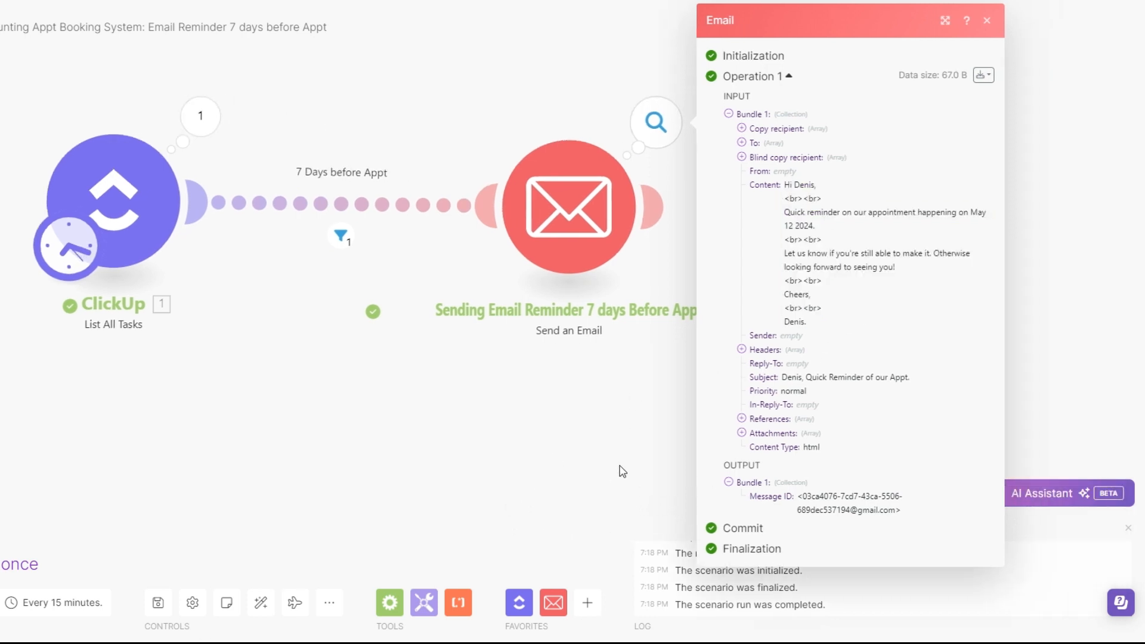
pyautogui.moveTo(784, 179); pyautogui.dragTo(843, 327)
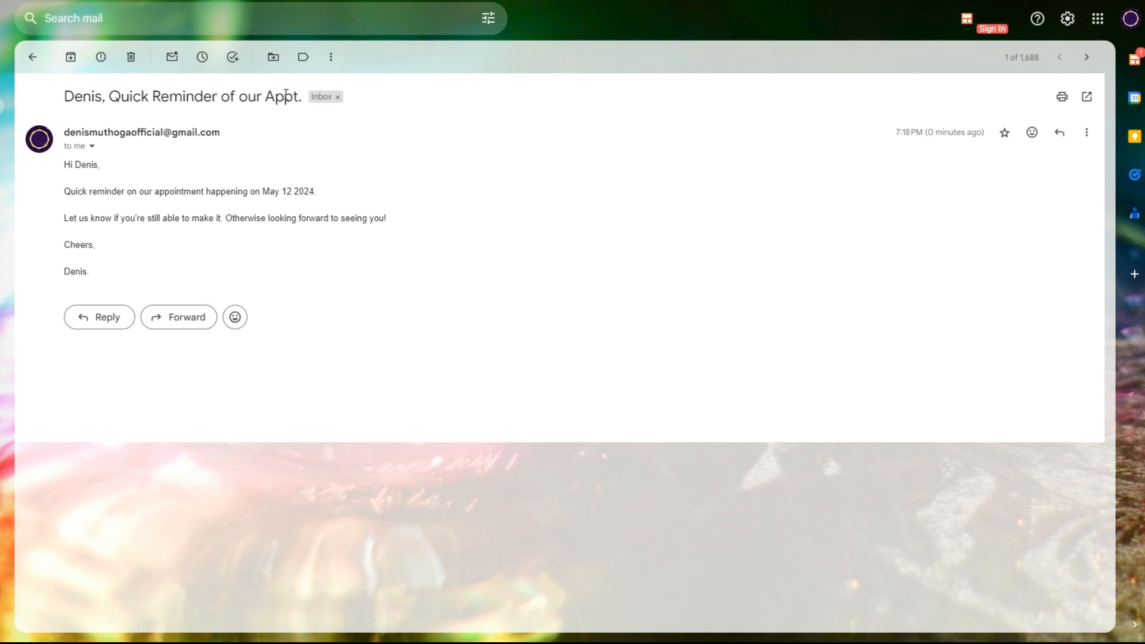
# Read through the body of the received appointment reminder email in Gmail
pyautogui.moveTo(66, 163); pyautogui.dragTo(138, 273)
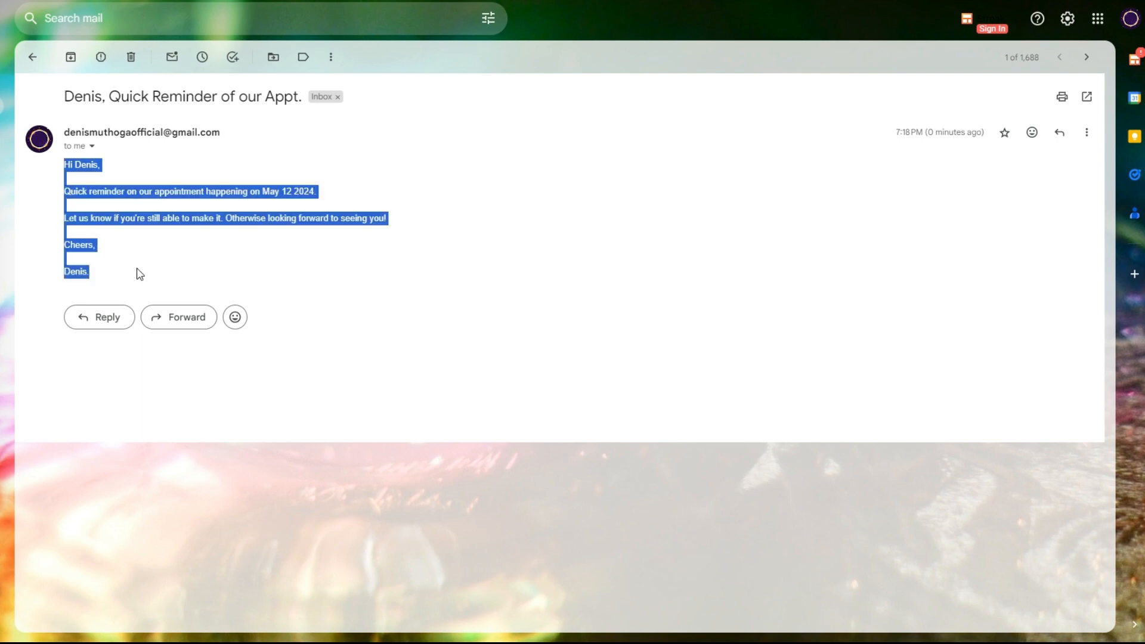
pyautogui.click(102, 212)
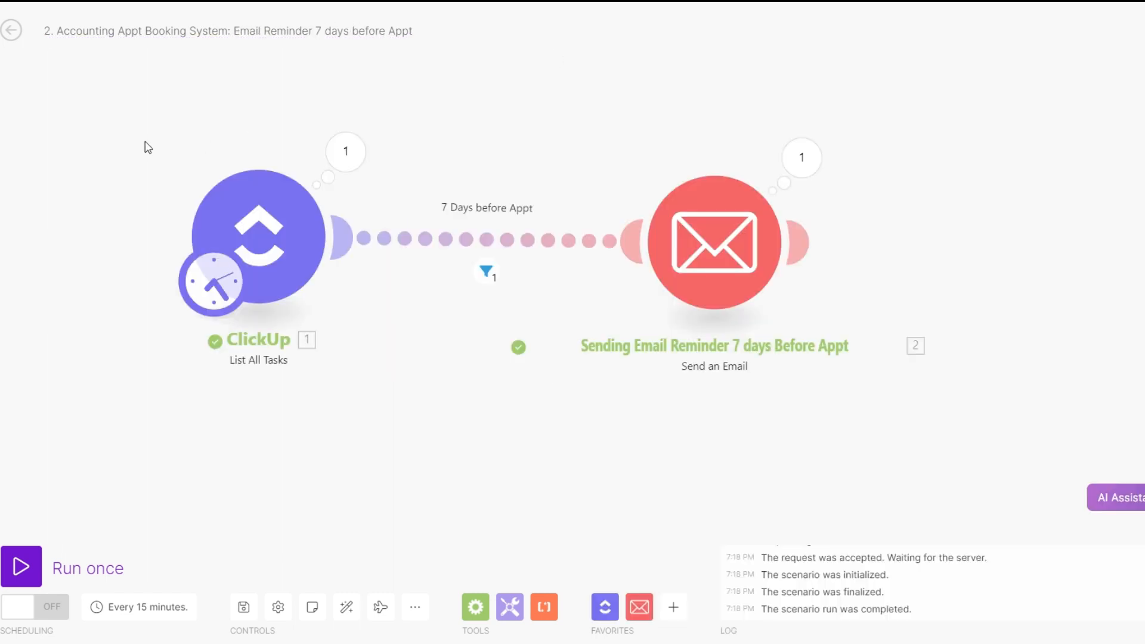
# Copy the ClickUp and Email modules from the seven-day email scenario into the one-day text reminder scenario and delete its empty starter module
pyautogui.moveTo(145, 145); pyautogui.dragTo(922, 381)
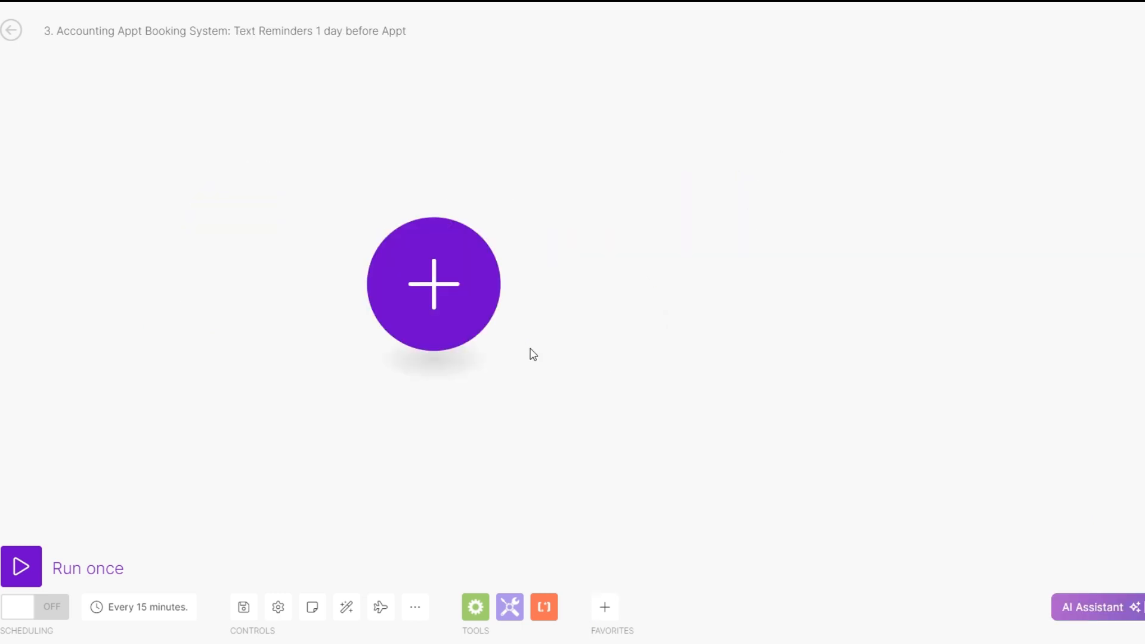
pyautogui.rightClick(625, 298)
pyautogui.click(662, 329)
pyautogui.moveTo(211, 417); pyautogui.dragTo(123, 340)
pyautogui.click(523, 463)
pyautogui.moveTo(49, 371); pyautogui.dragTo(339, 321)
pyautogui.click(159, 337)
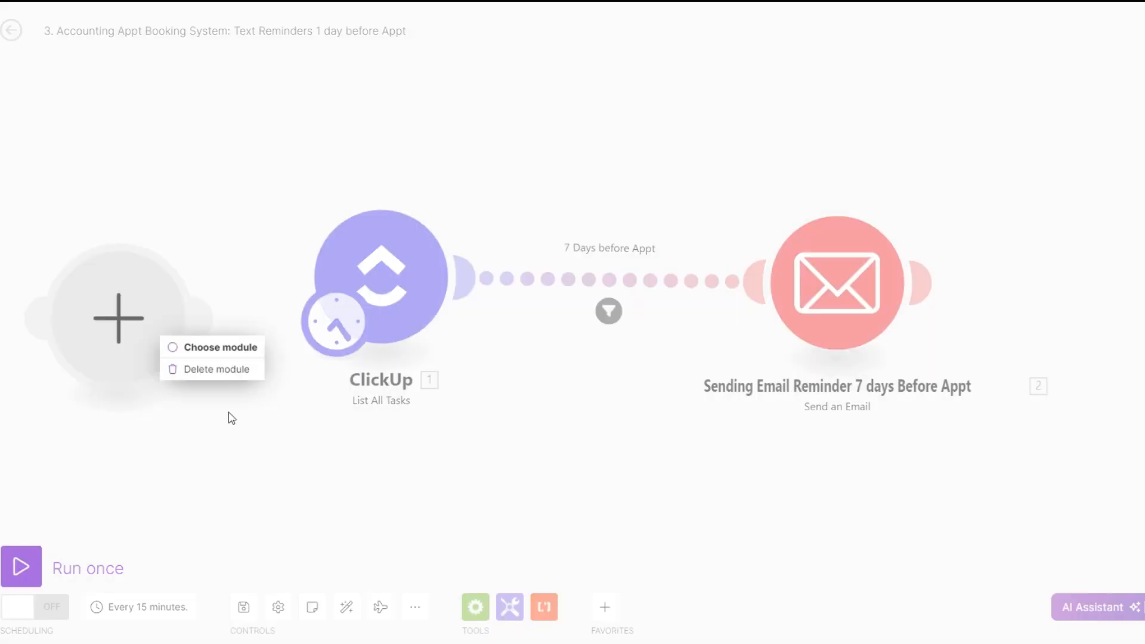
pyautogui.click(213, 370)
# Add a Twilio Create a Message module after the copied email reminder module
pyautogui.moveTo(654, 433); pyautogui.dragTo(244, 344)
pyautogui.moveTo(404, 349); pyautogui.dragTo(346, 351)
pyautogui.scroll(-1, 435, 356)
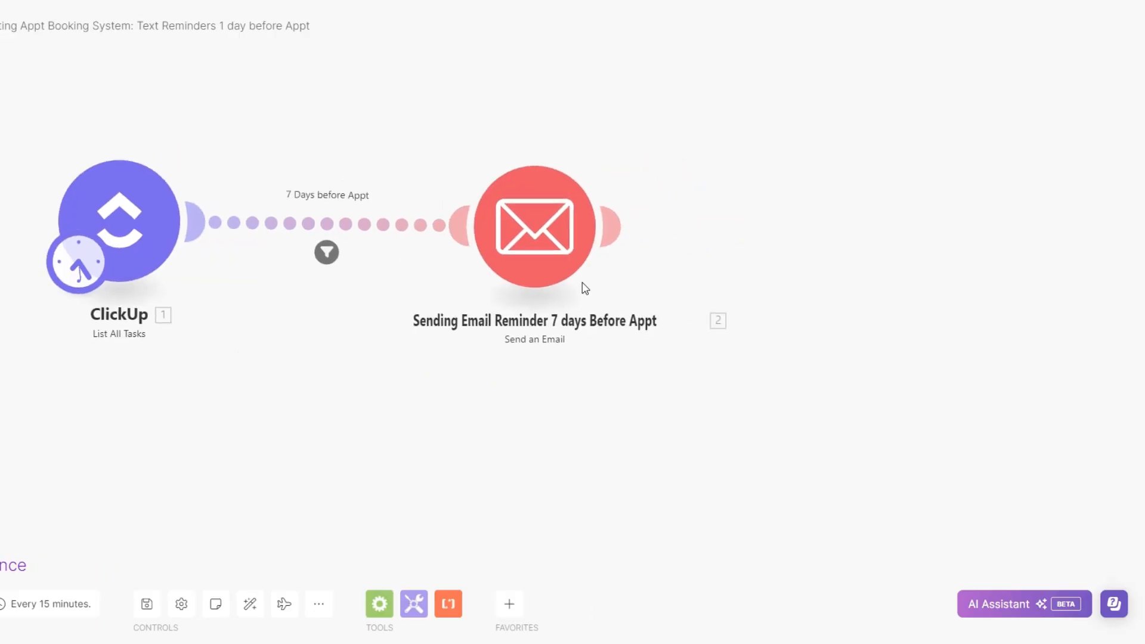
pyautogui.click(618, 230)
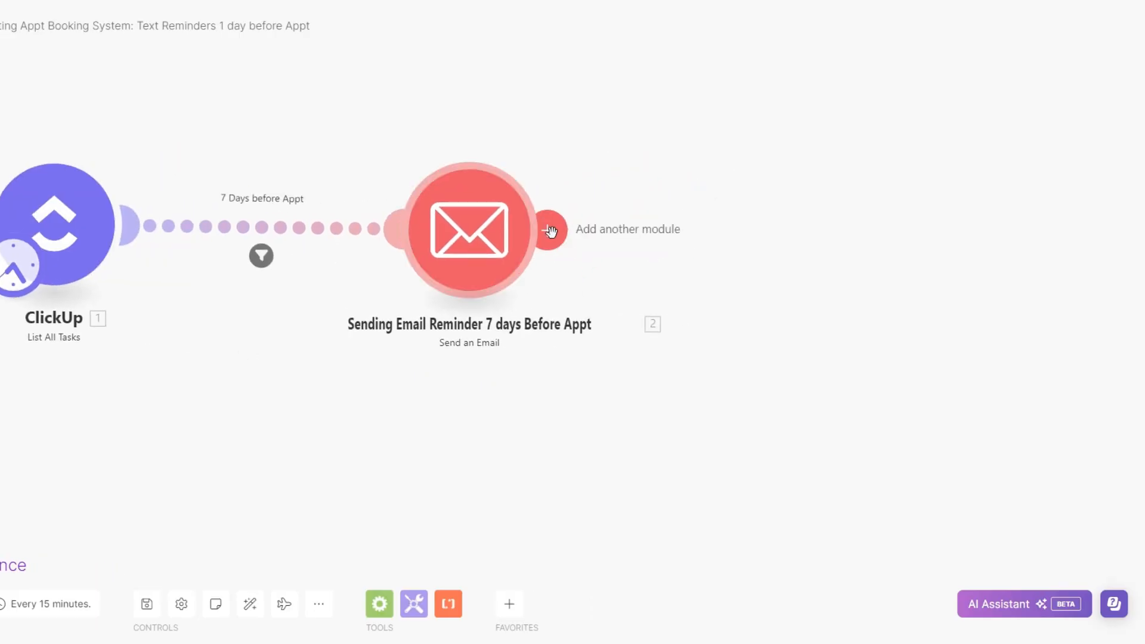
pyautogui.click(678, 232)
pyautogui.write('twi')
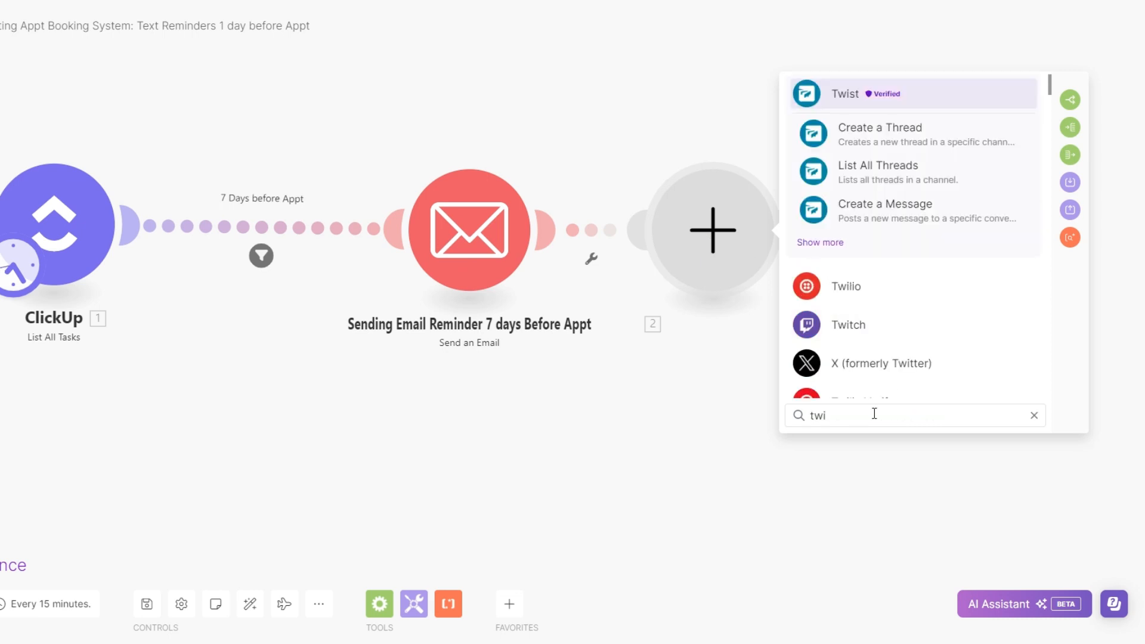
pyautogui.click(859, 287)
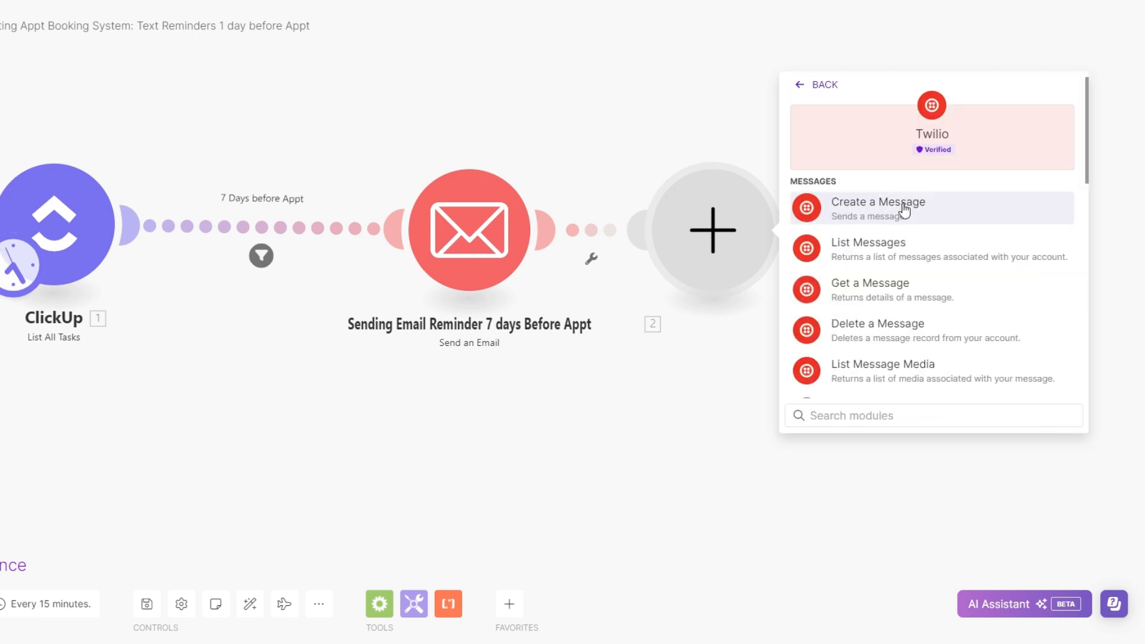
pyautogui.click(905, 210)
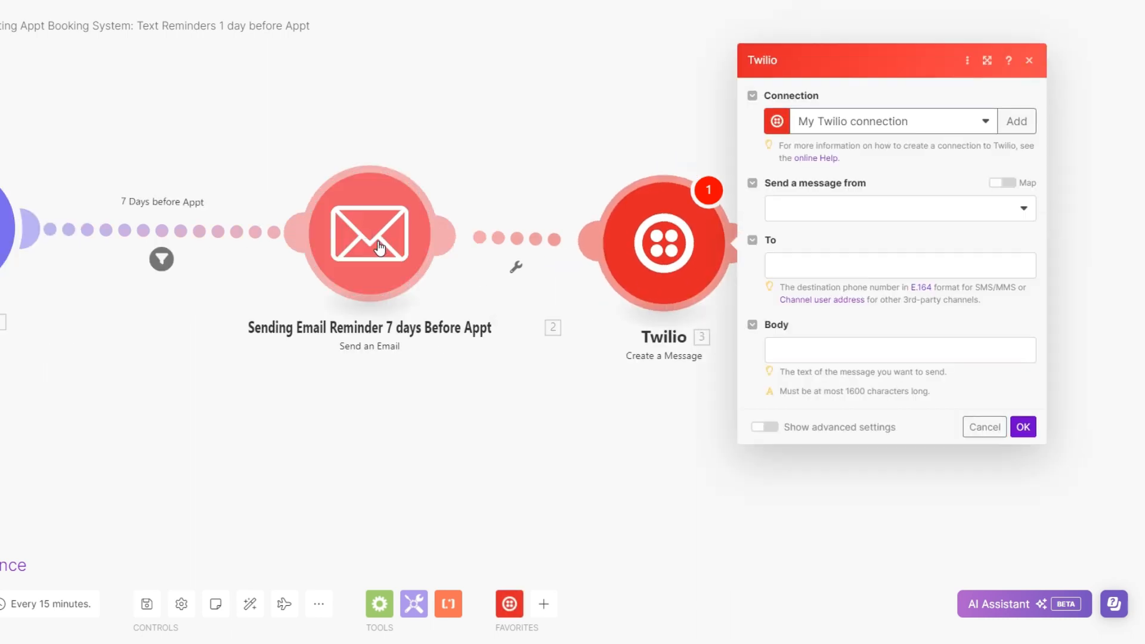
# Delete the email reminder module and move the Twilio module closer to ClickUp
pyautogui.rightClick(379, 248)
pyautogui.click(417, 410)
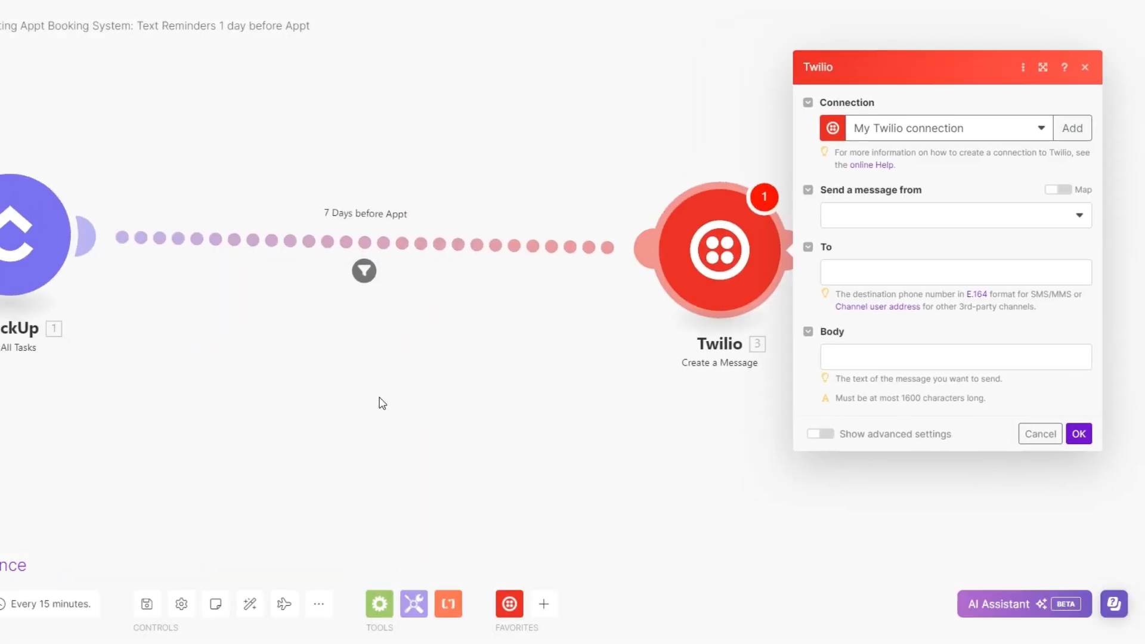
pyautogui.moveTo(713, 250); pyautogui.dragTo(474, 249)
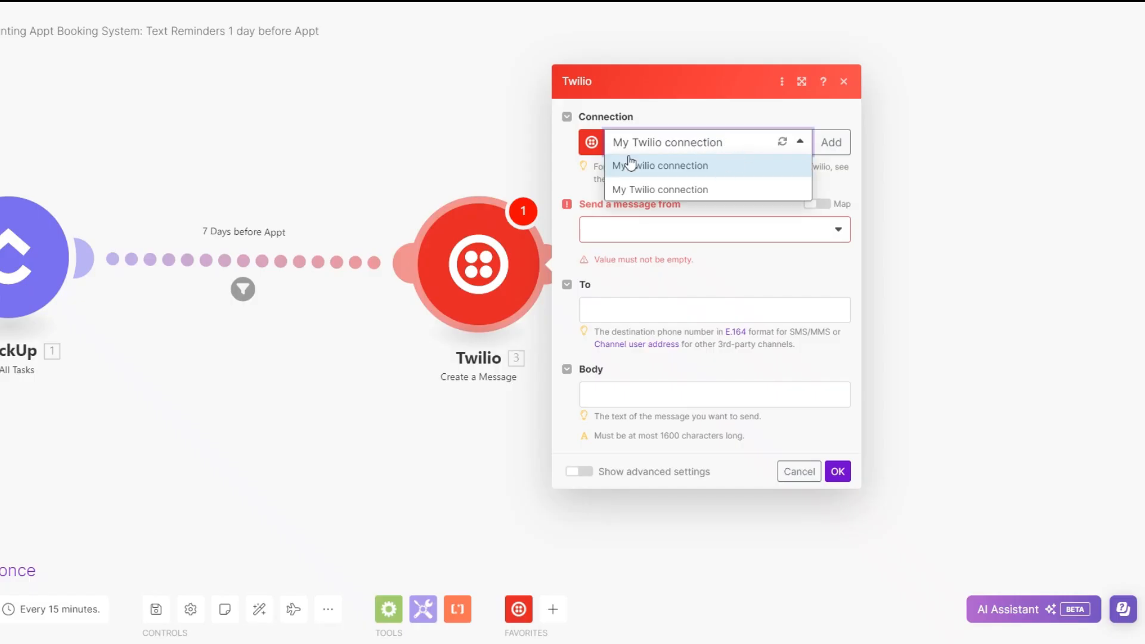
# Set Twilio to use My Twilio connection, send from the account's phone number, and address the message to ClickUp's Phone Number custom field
pyautogui.click(733, 166)
pyautogui.click(664, 231)
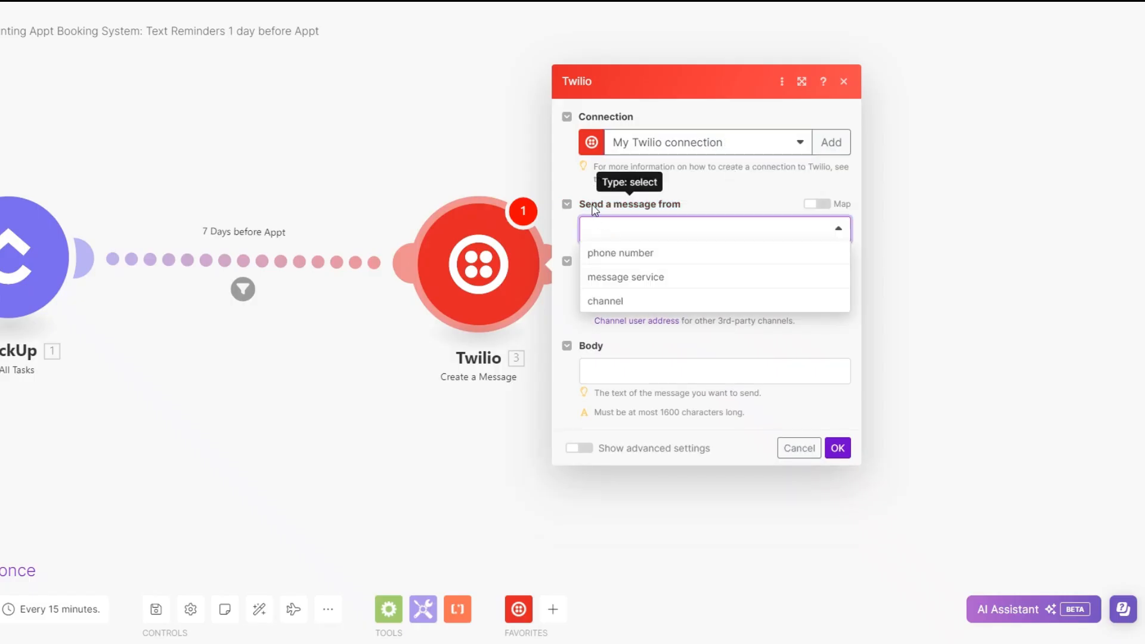
pyautogui.click(659, 253)
pyautogui.click(659, 260)
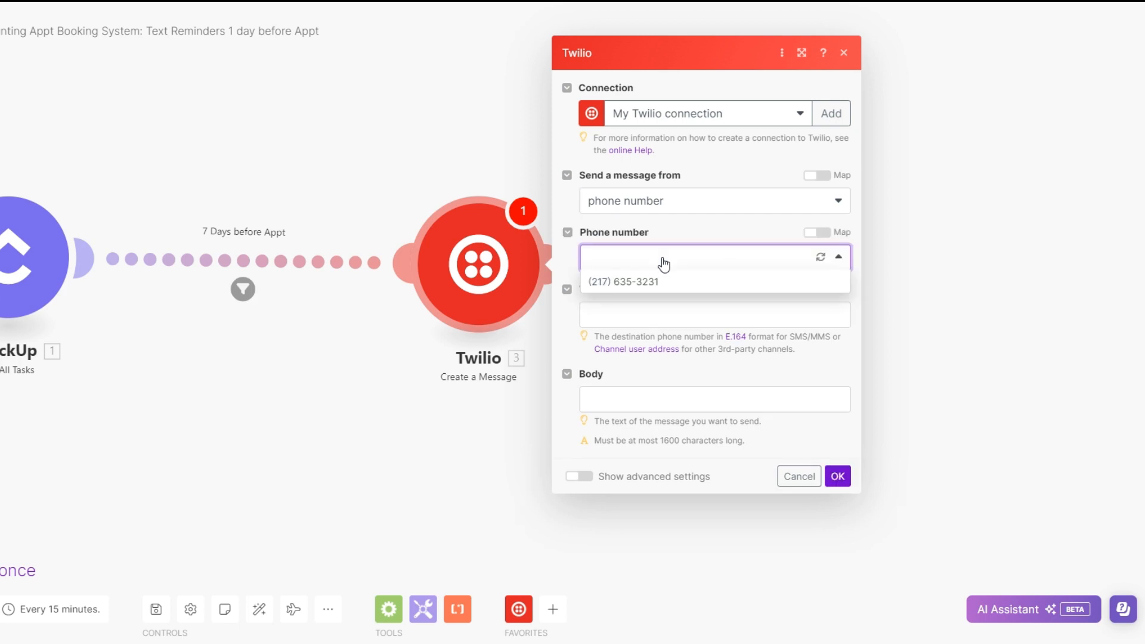
pyautogui.click(651, 281)
pyautogui.click(656, 310)
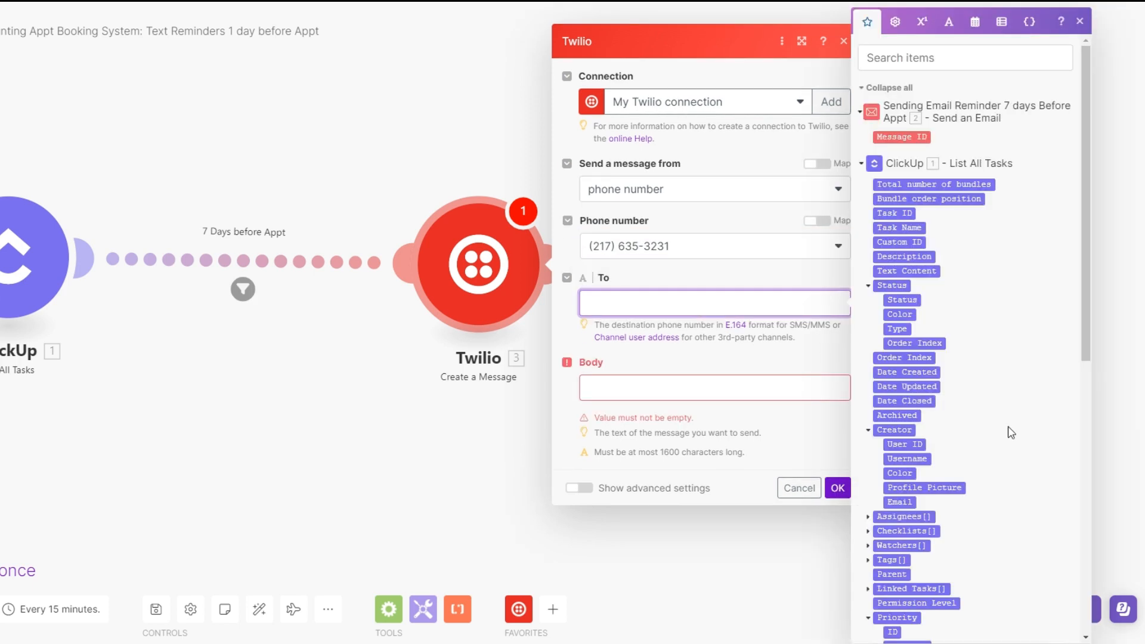
pyautogui.scroll(-9, 945, 476)
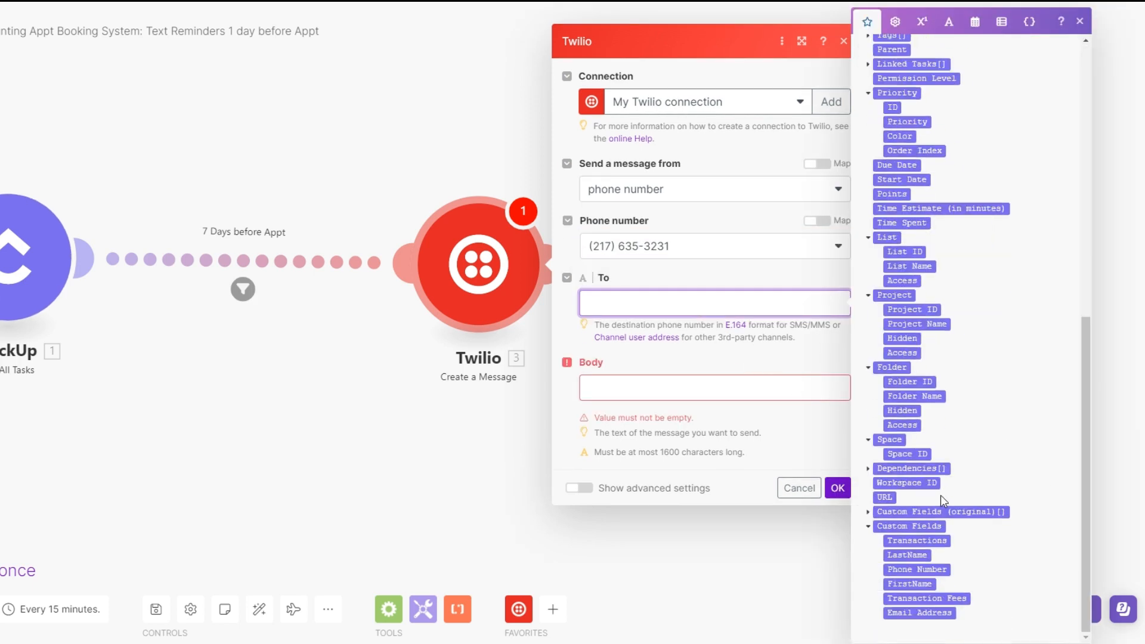
pyautogui.click(927, 569)
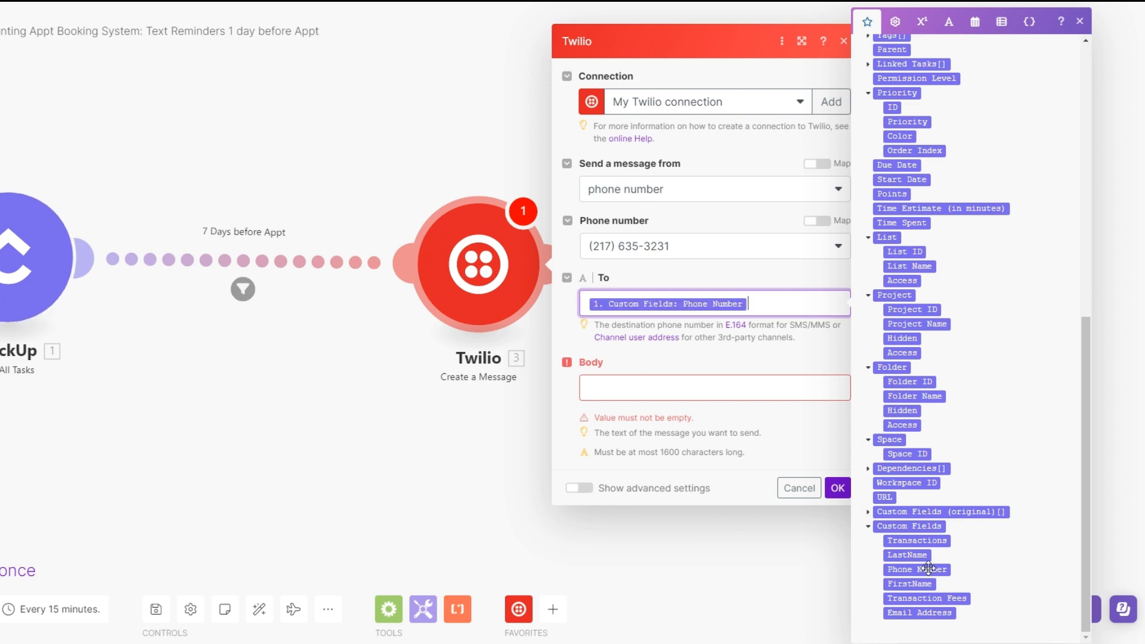
# Set the body to a FirstName greeting, "Just a quick reminder that your appointment is tomorrow. Let me know if you have any q's." and a sign-off
pyautogui.click(643, 388)
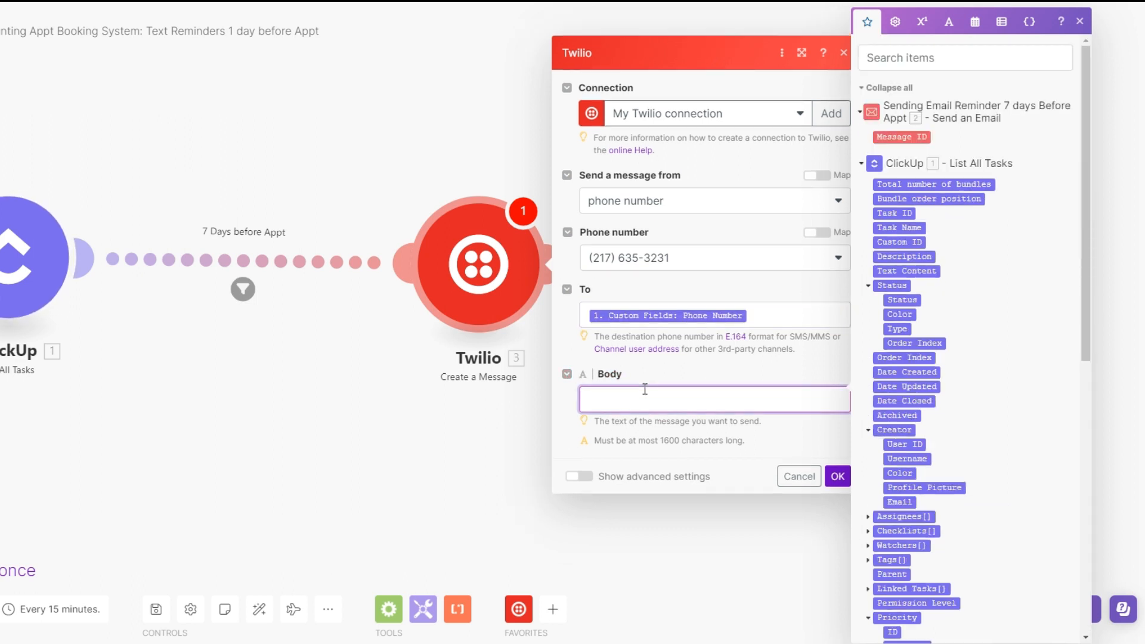
pyautogui.hotkey('ctrl', 'v')
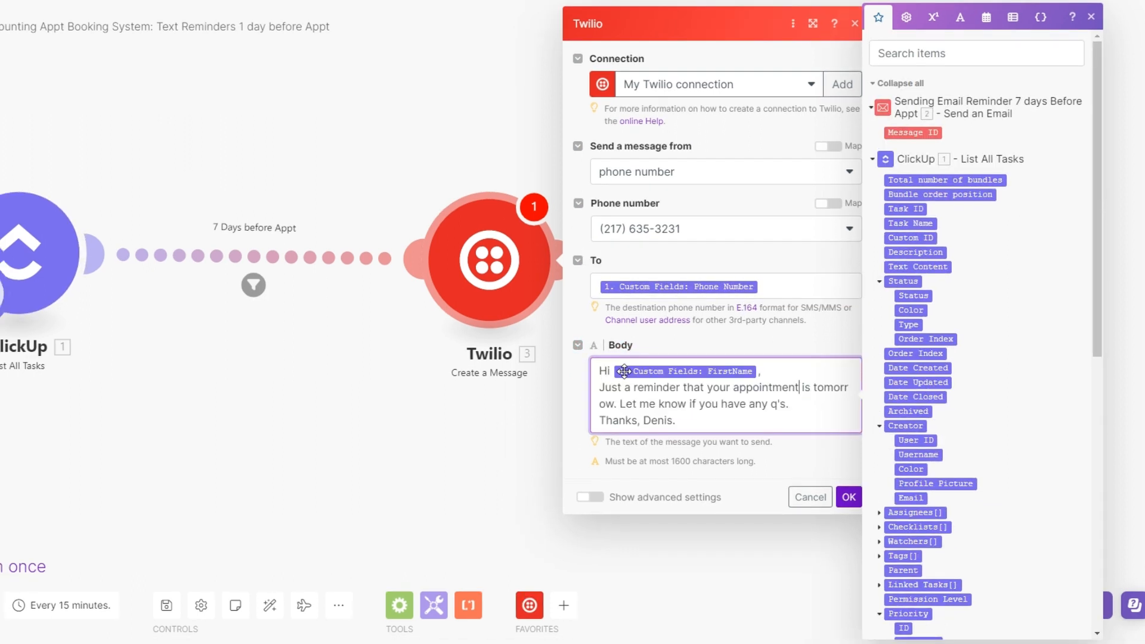
pyautogui.click(630, 389)
pyautogui.write('quick')
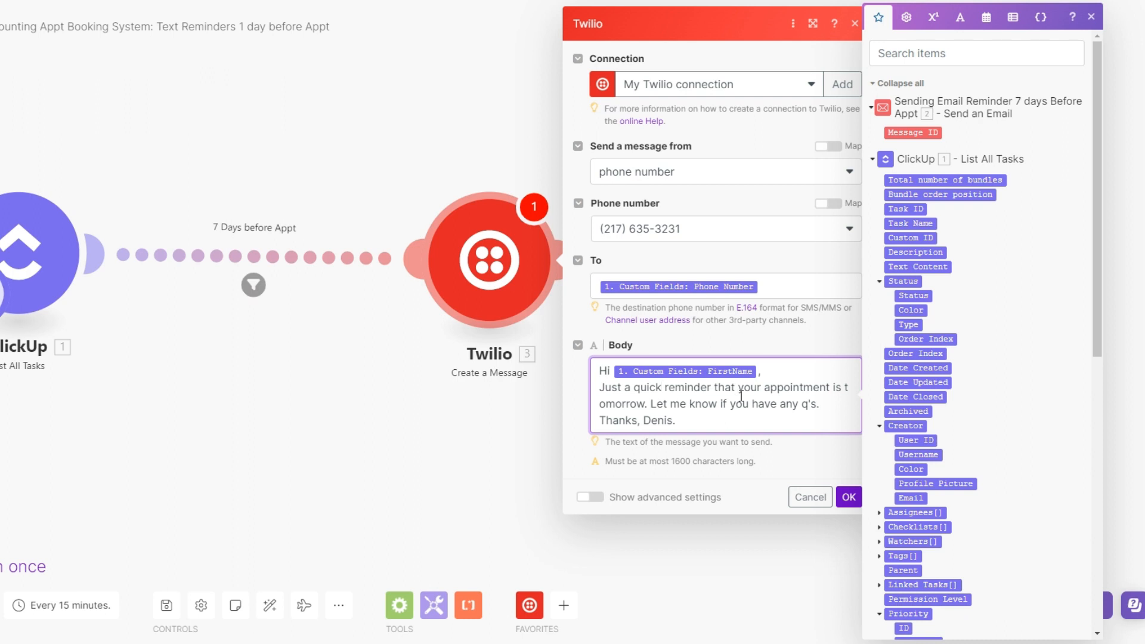
pyautogui.click(848, 497)
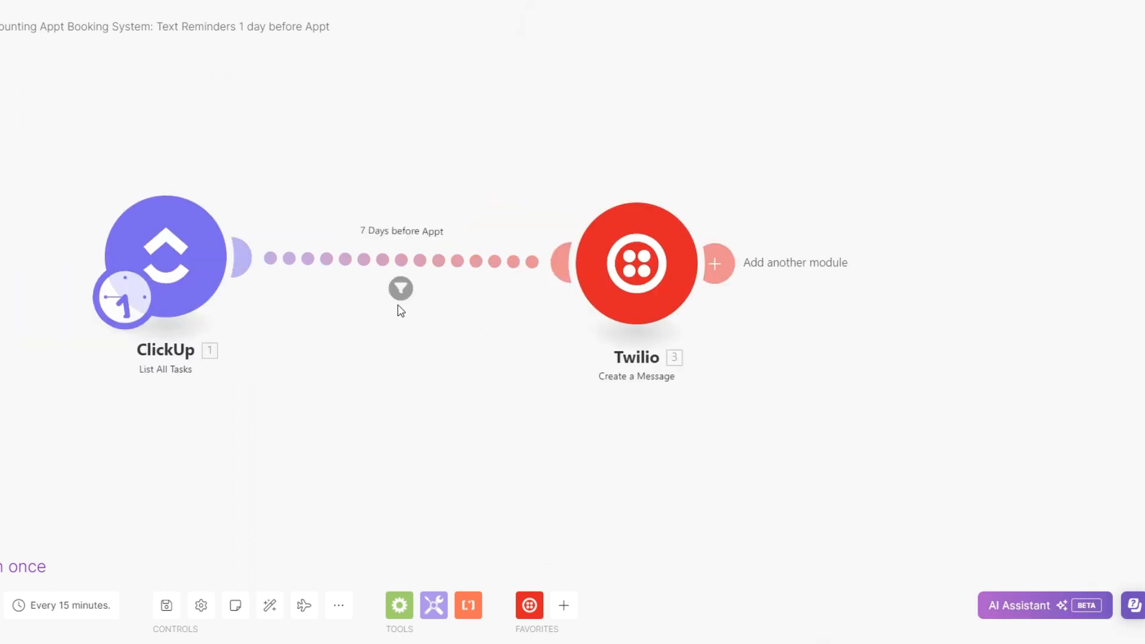
# Relabel the filter between ClickUp and Twilio "1 Day before Appt" and require its days-until-due formula to equal 1
pyautogui.click(401, 288)
pyautogui.doubleClick(468, 190)
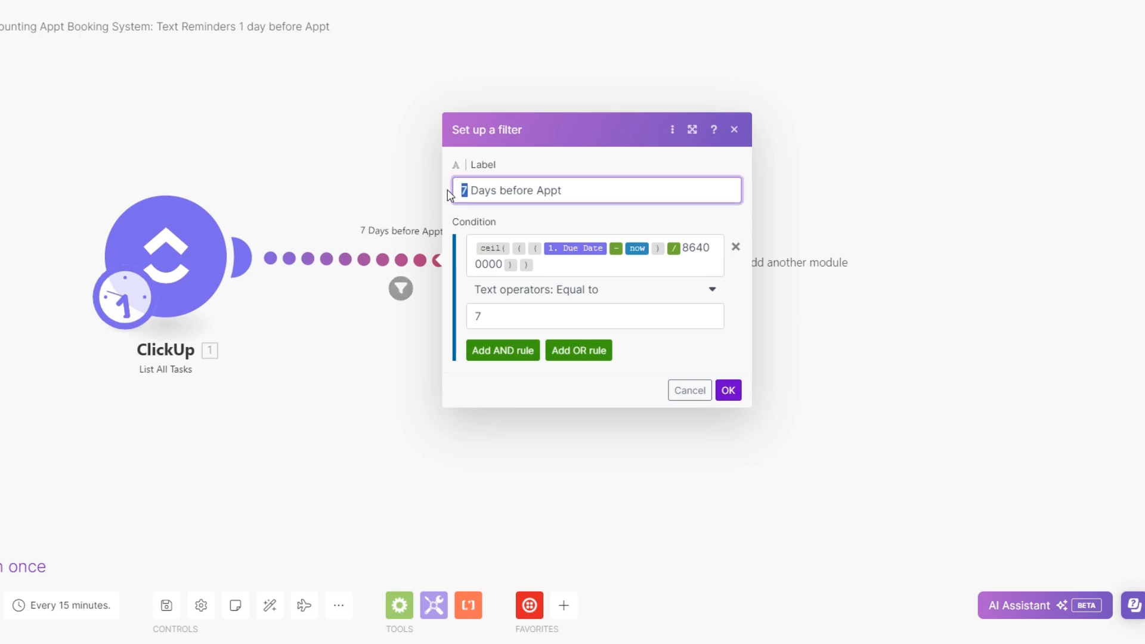
pyautogui.write('1')
pyautogui.press('BackSpace')
pyautogui.doubleClick(476, 317)
pyautogui.write('1')
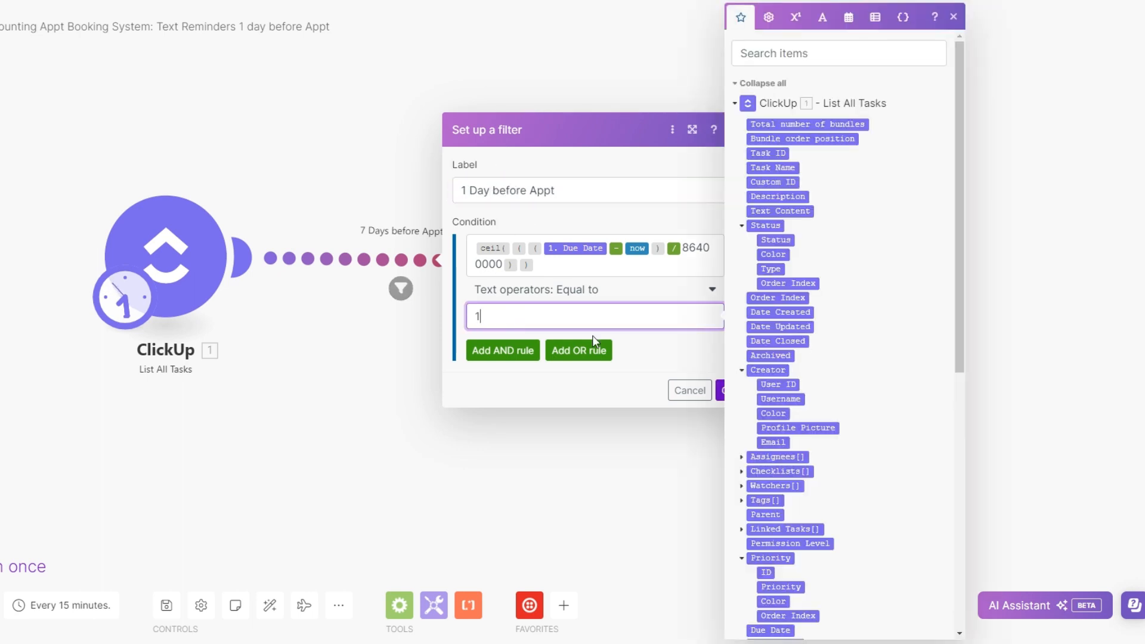
pyautogui.click(720, 393)
pyautogui.click(726, 391)
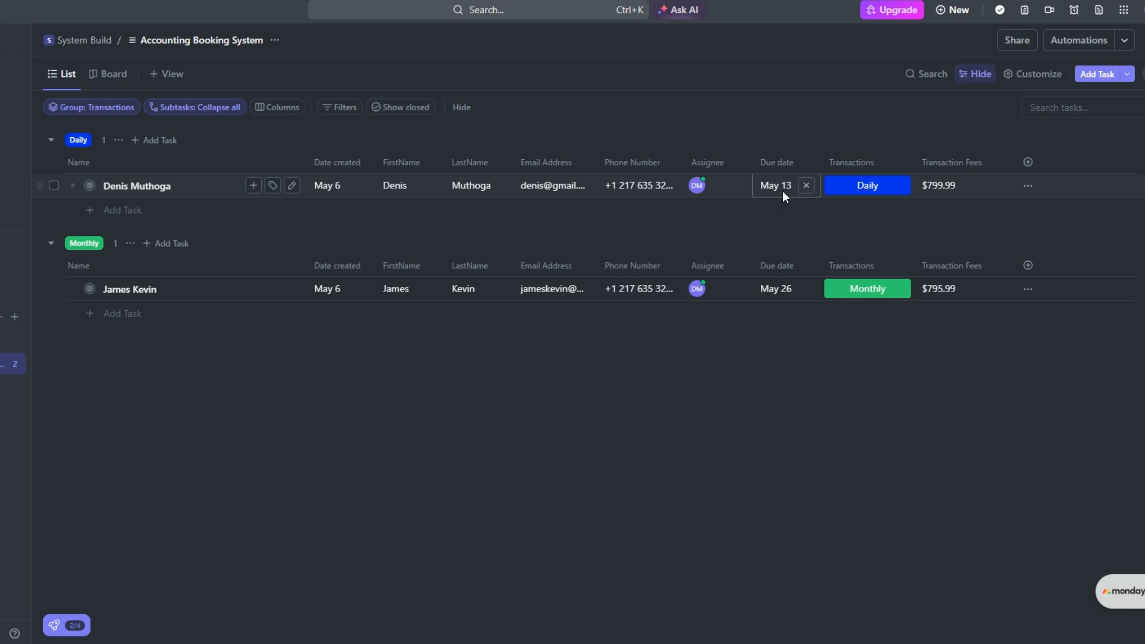
# In the ClickUp Accounting Booking System list, set the Daily lead's due date to Tomorrow, May 7, 2024
pyautogui.click(782, 190)
pyautogui.click(776, 295)
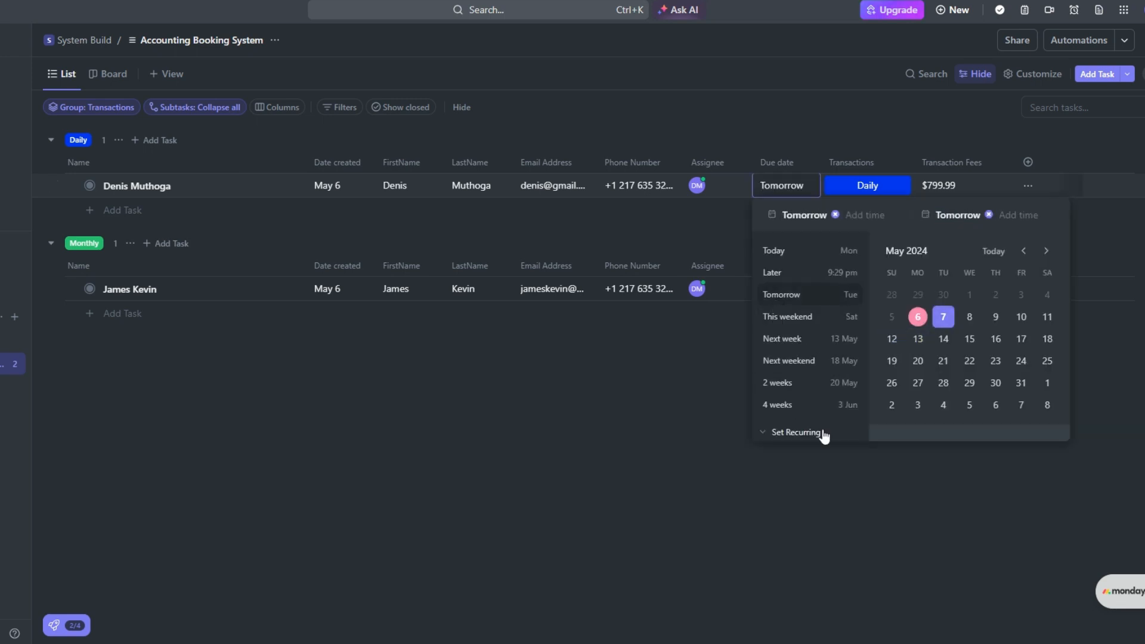
pyautogui.click(725, 430)
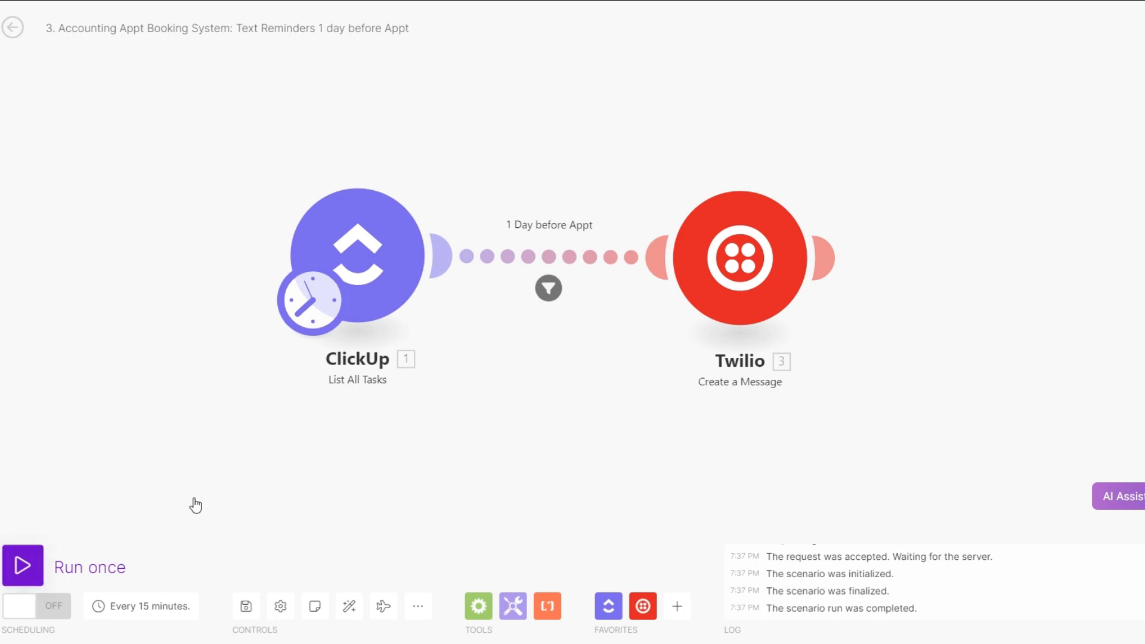
pyautogui.moveTo(495, 462); pyautogui.dragTo(452, 411)
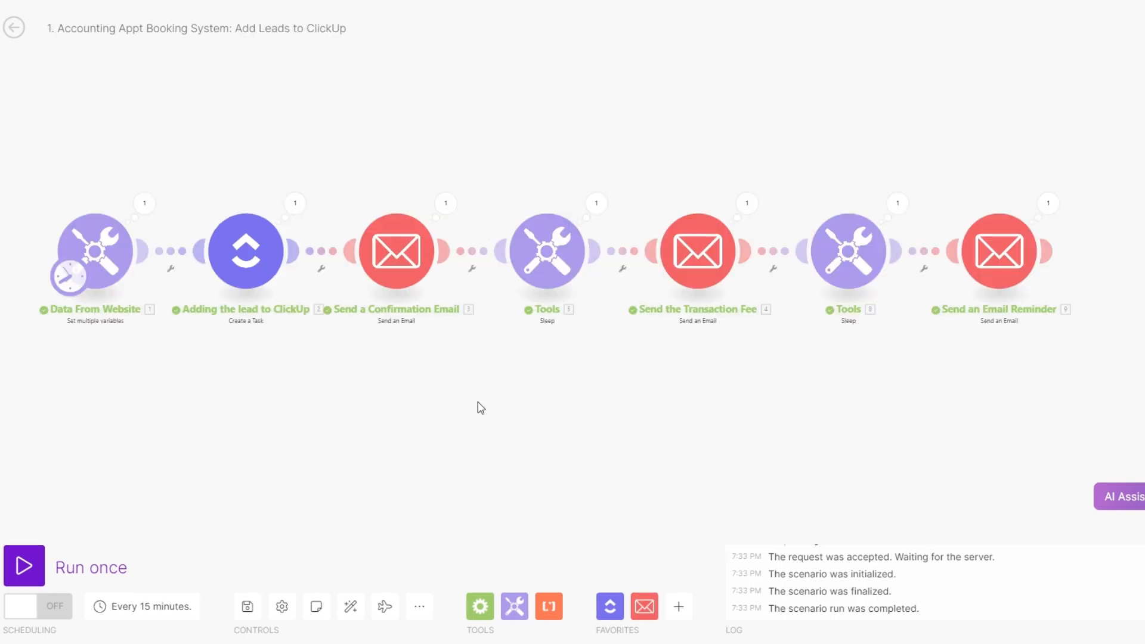
pyautogui.moveTo(481, 408); pyautogui.dragTo(506, 408)
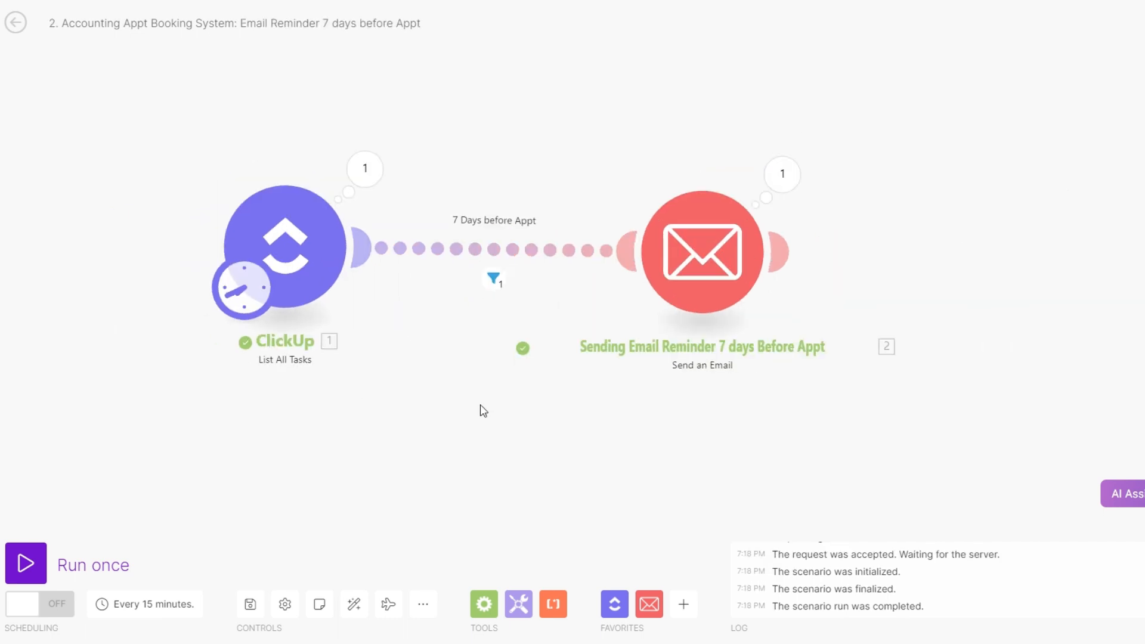
pyautogui.scroll(-1, 444, 406)
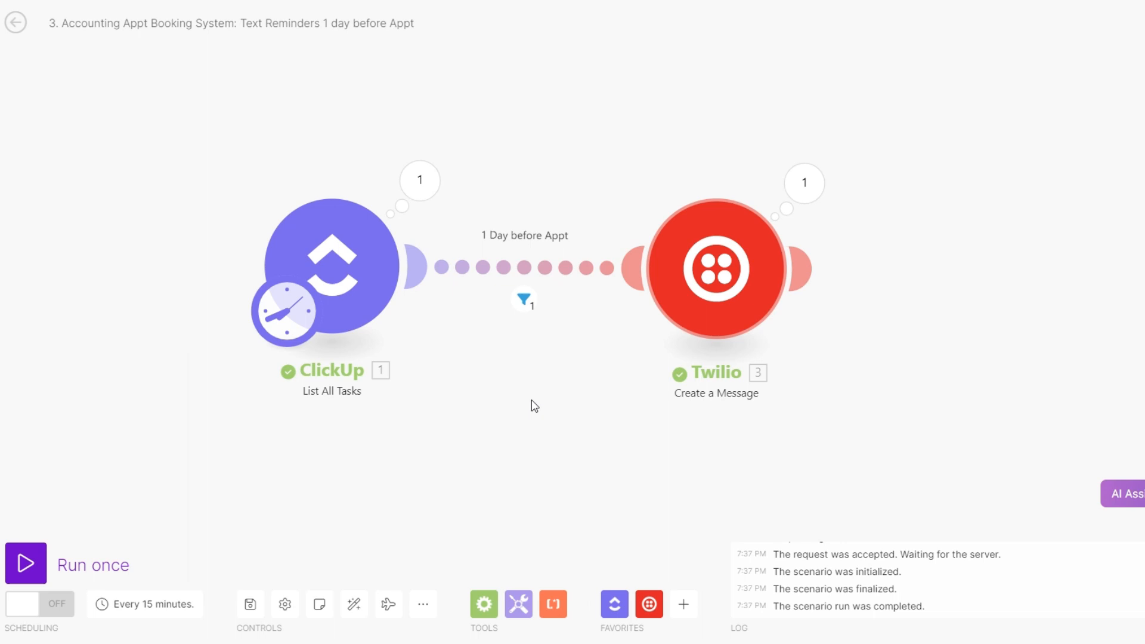
pyautogui.moveTo(502, 400); pyautogui.dragTo(513, 353)
pyautogui.scroll(-1, 505, 378)
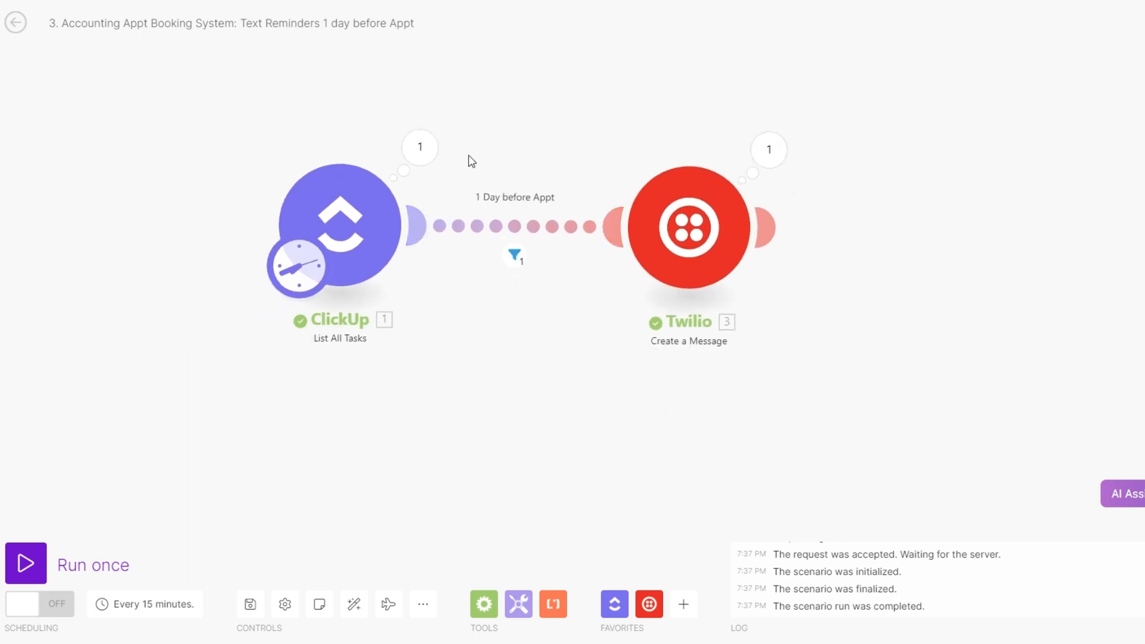